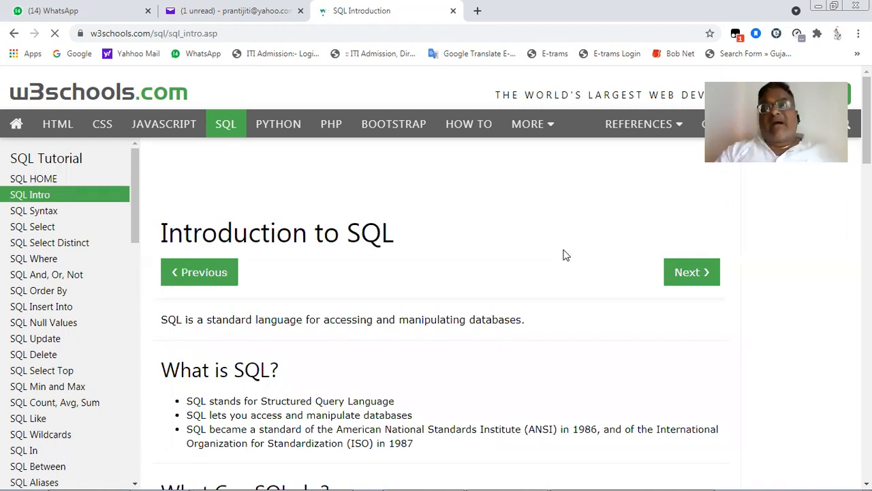
- Highlight in turn the "What Can SQL do?" points on deleting records and creating new databases, new tables and stored procedures
scroll(563, 255, down, 1)
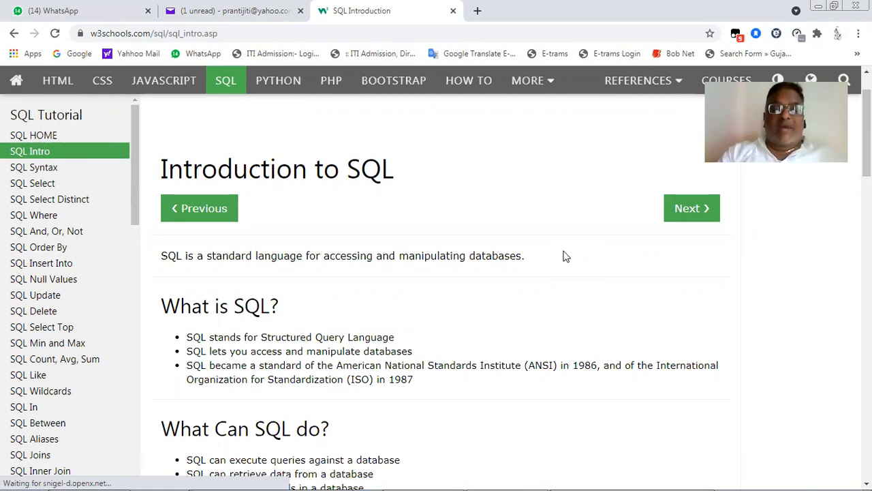
scroll(564, 256, down, 3)
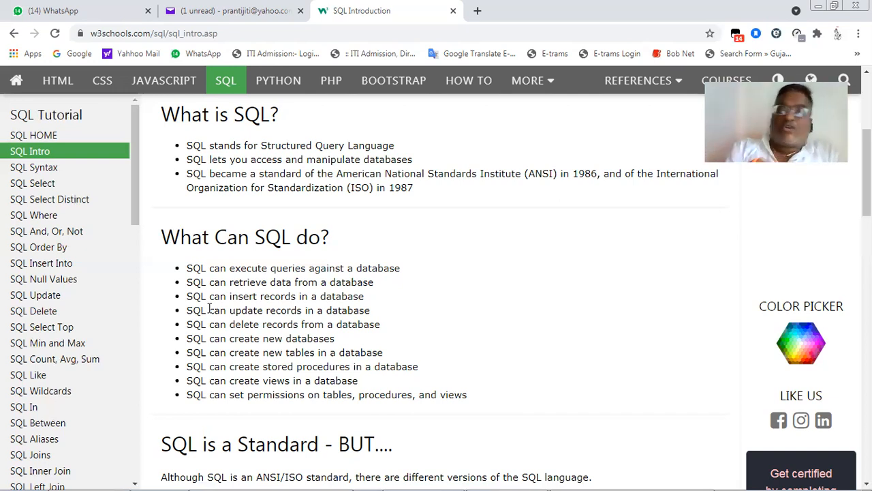
triple_click(253, 323)
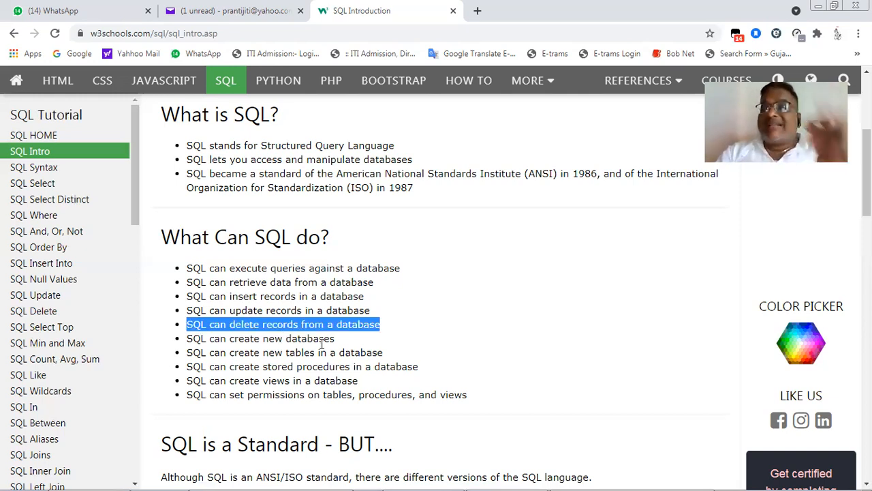
double_click(253, 339)
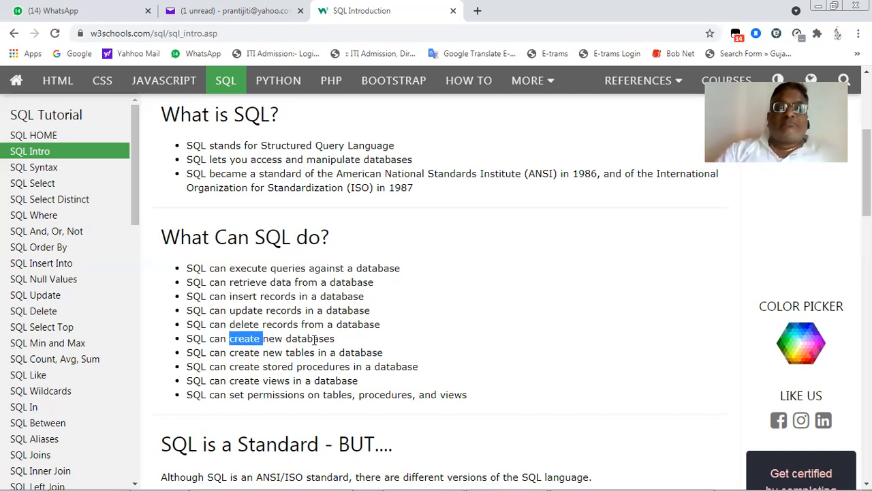
triple_click(312, 339)
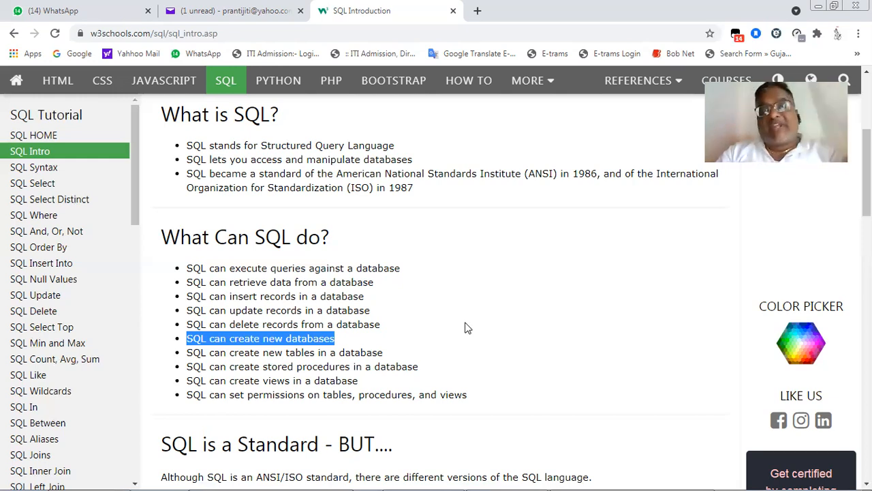
triple_click(244, 352)
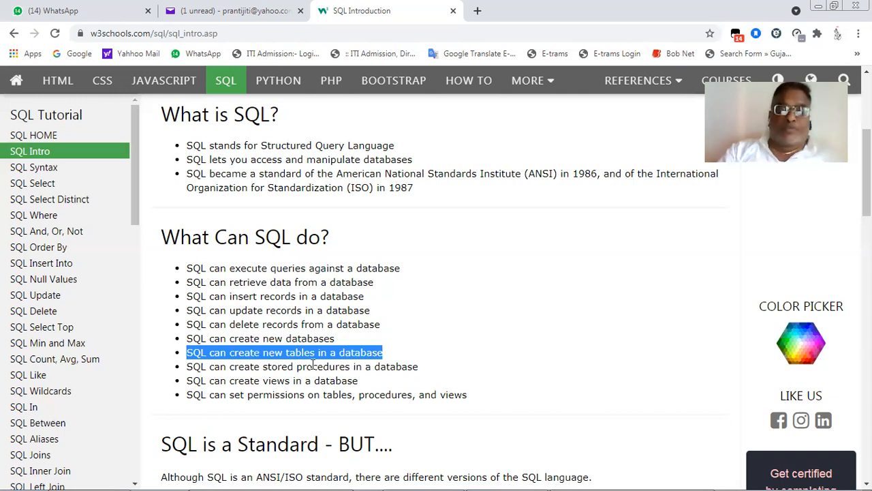
drag(259, 368, 261, 372)
triple_click(261, 372)
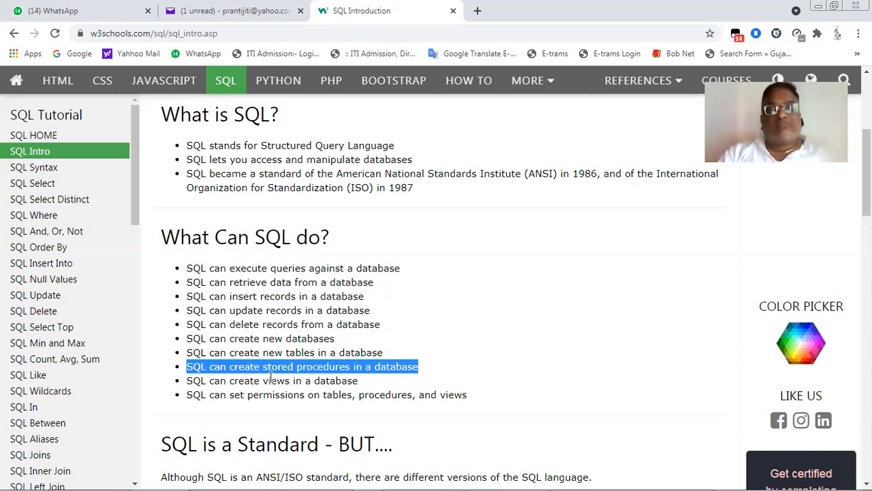
- Highlight the "What Can SQL do?" points on creating views and on setting permissions on tables, procedures, and views
double_click(278, 381)
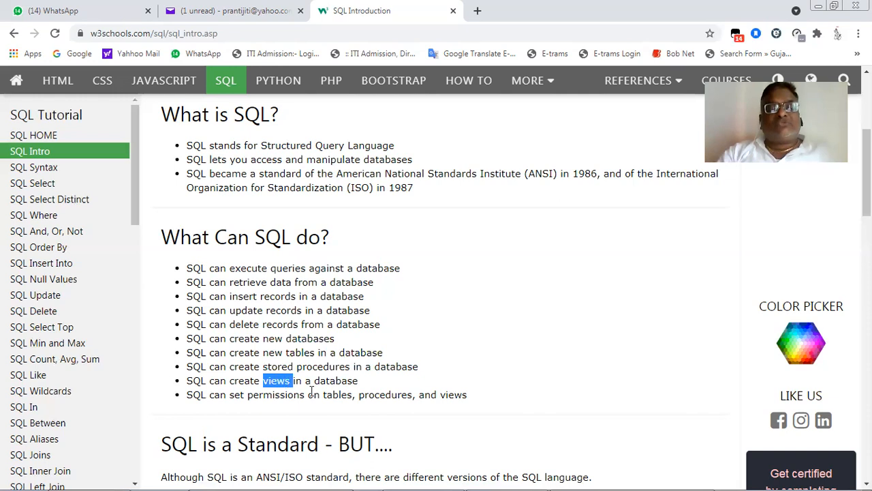
click(312, 380)
double_click(316, 379)
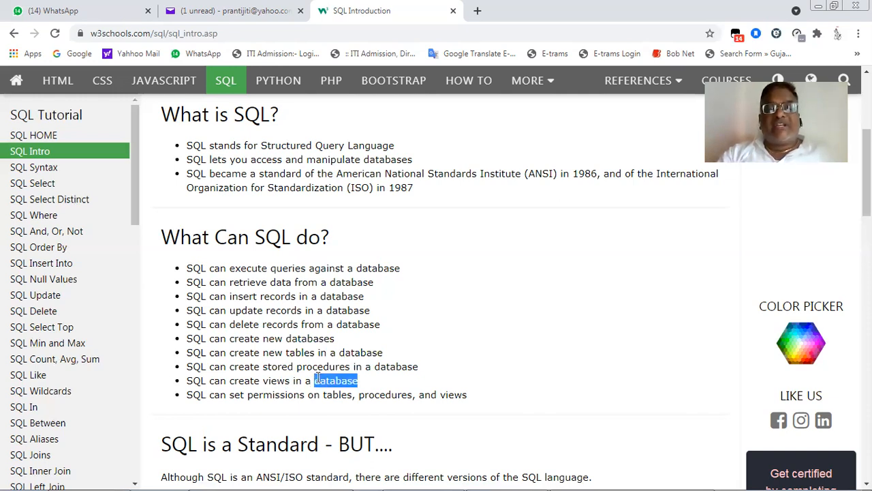
click(334, 384)
triple_click(334, 383)
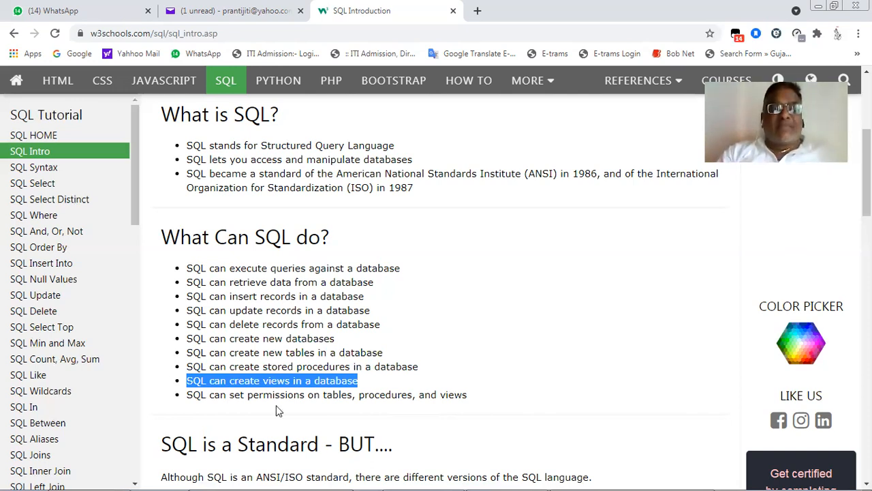
double_click(309, 395)
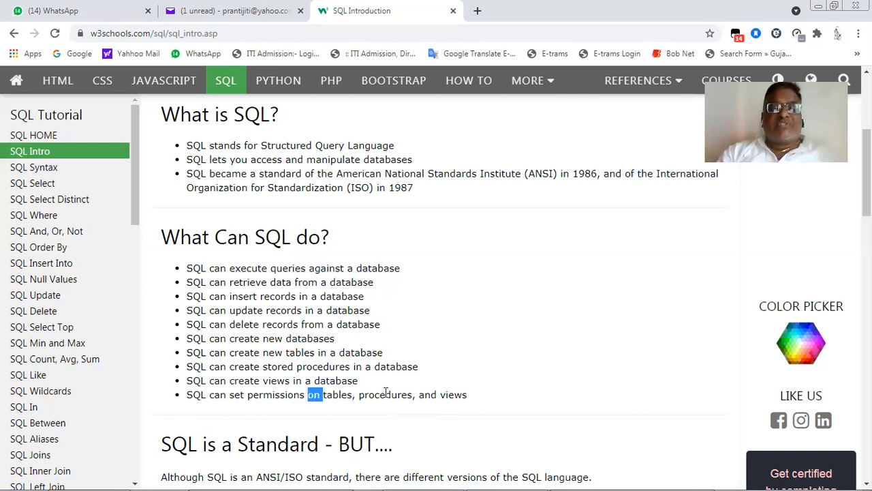
triple_click(386, 394)
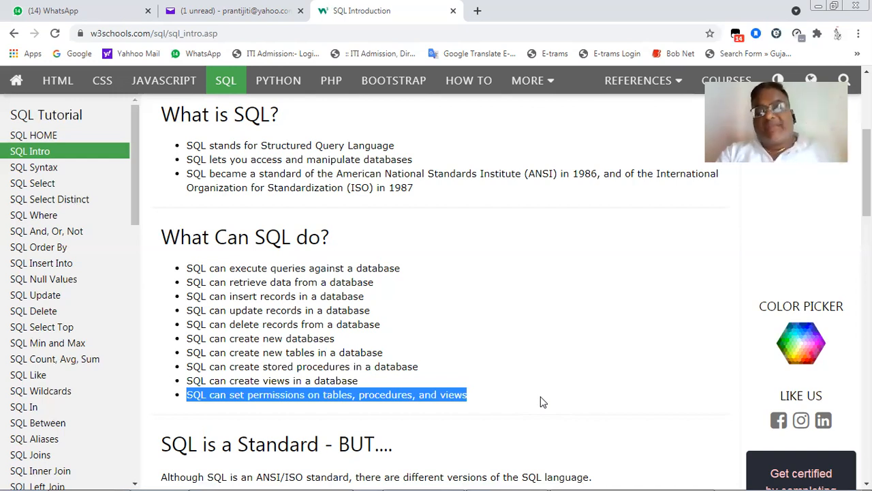
- Go through the major commands in the "SQL is a Standard - BUT...." section, from SELECT onward, and highlight WHERE
scroll(542, 402, down, 1)
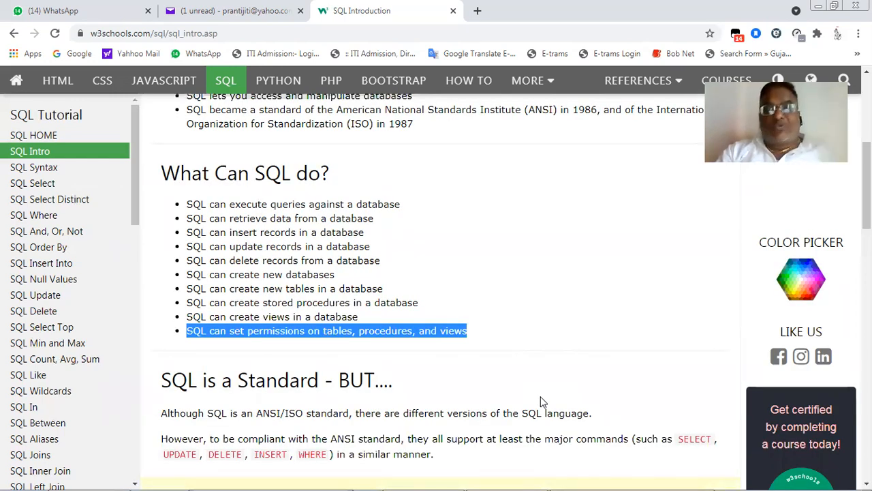
scroll(542, 402, down, 3)
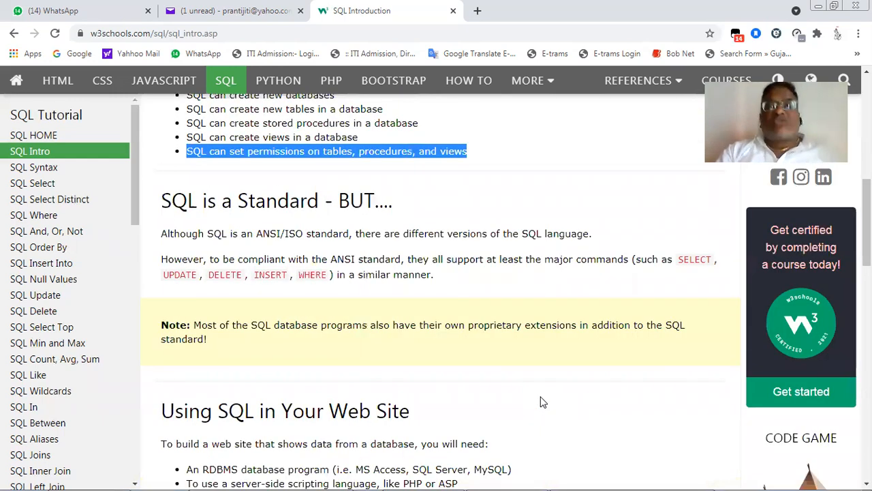
scroll(543, 402, down, 1)
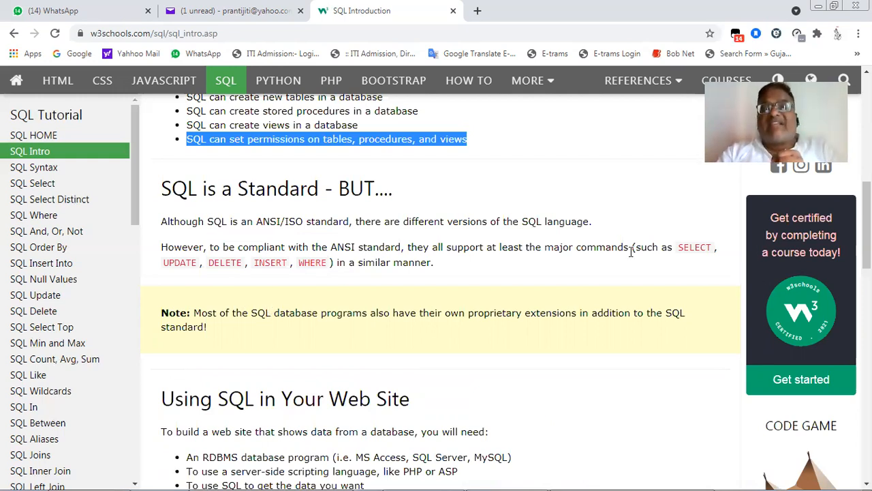
click(680, 247)
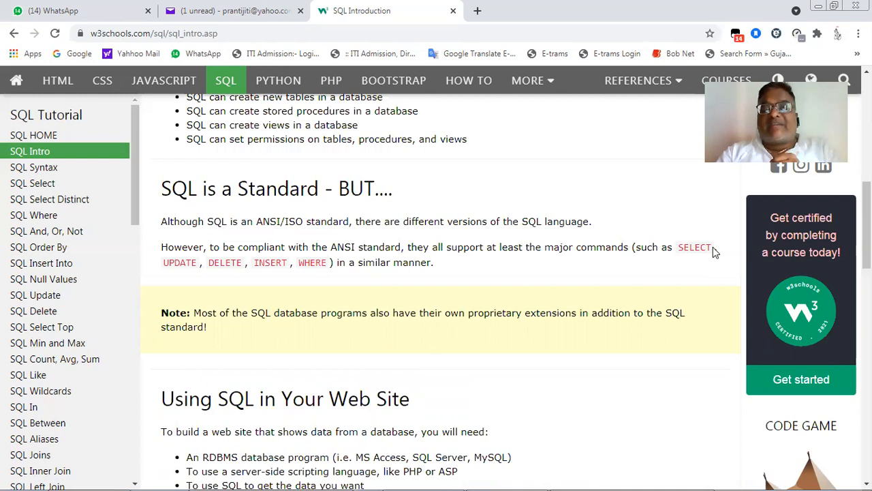
double_click(712, 246)
drag(166, 265, 254, 266)
click(261, 266)
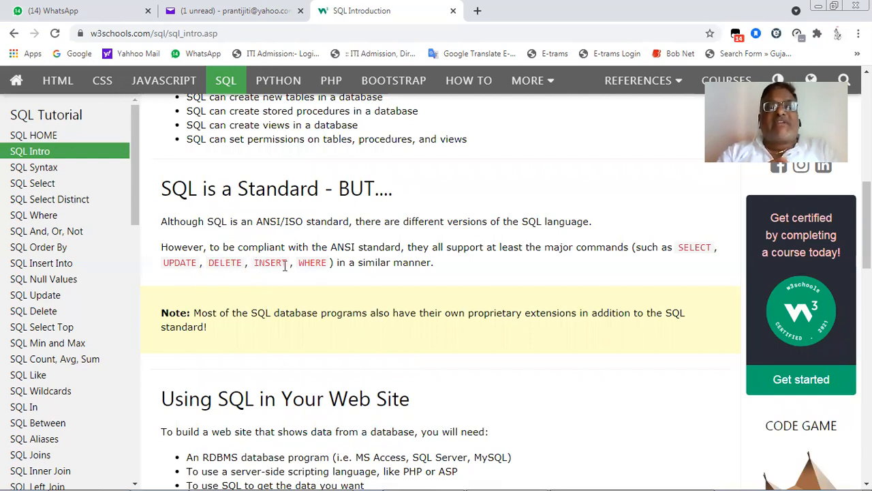
double_click(283, 265)
click(300, 262)
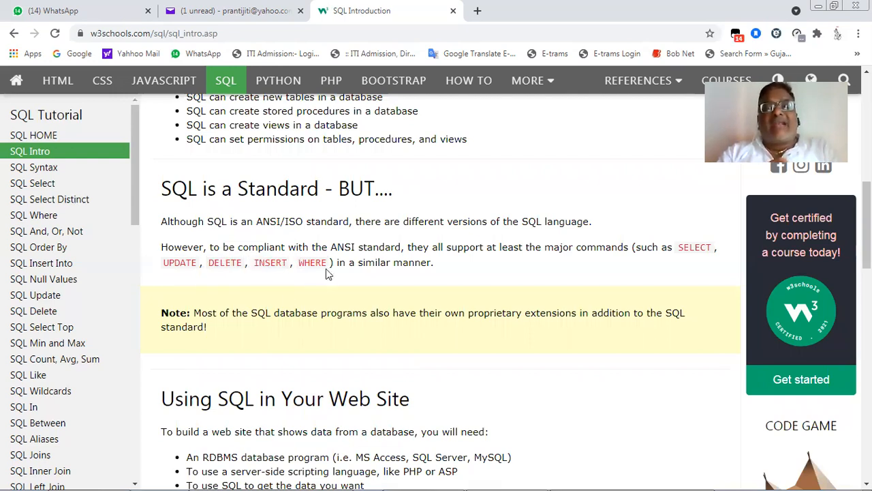
drag(301, 264, 326, 268)
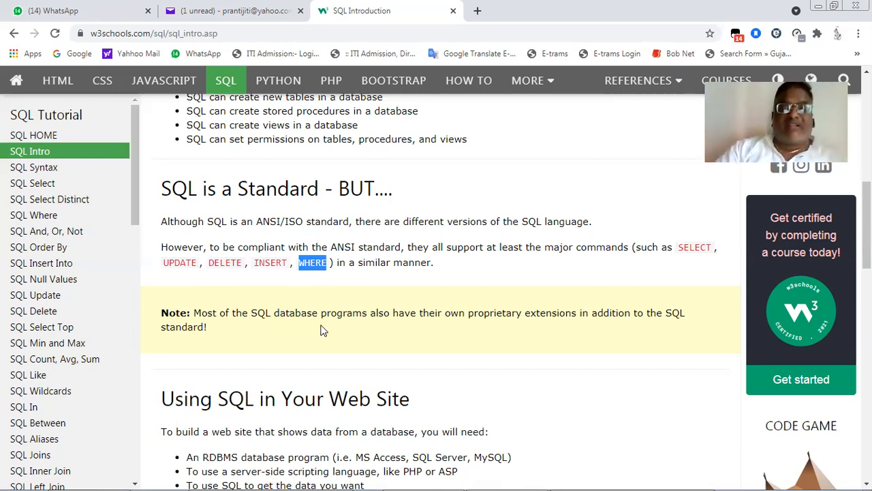
- Highlight the example RDBMS programs in the "Using SQL in Your Web Site" section, then clear the selection
scroll(323, 330, down, 3)
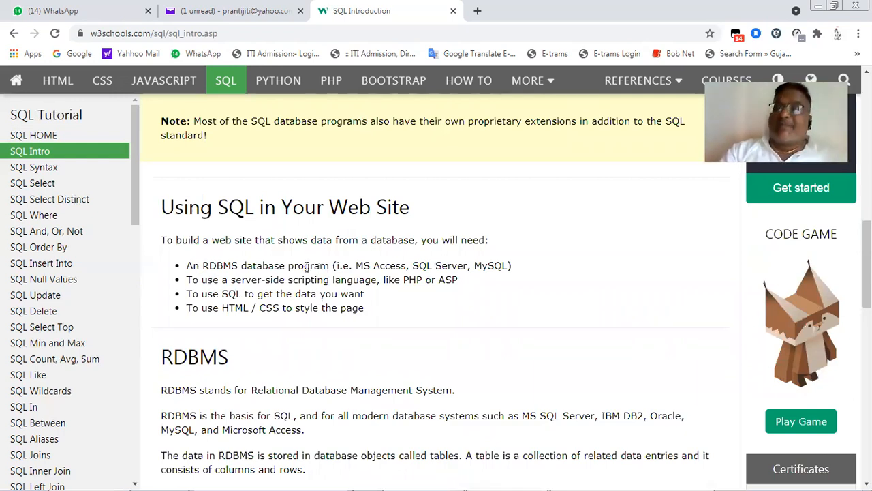
drag(364, 266, 490, 268)
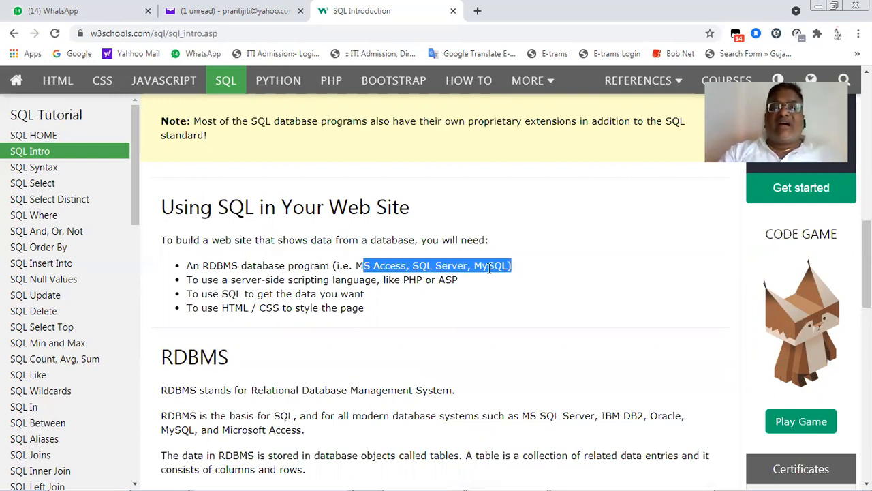
click(456, 331)
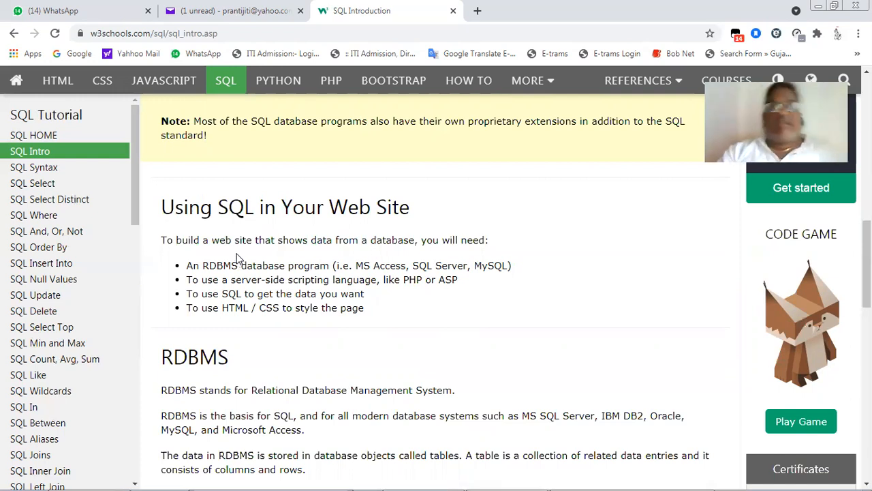
- Read the RDBMS section, including the Customers query example and the explanation of fields, records and columns
scroll(259, 271, down, 1)
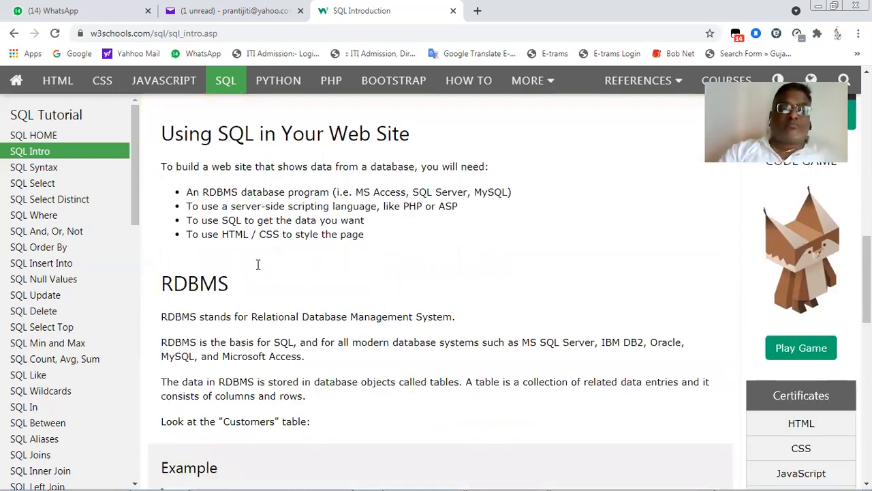
scroll(256, 263, down, 1)
scroll(344, 204, down, 1)
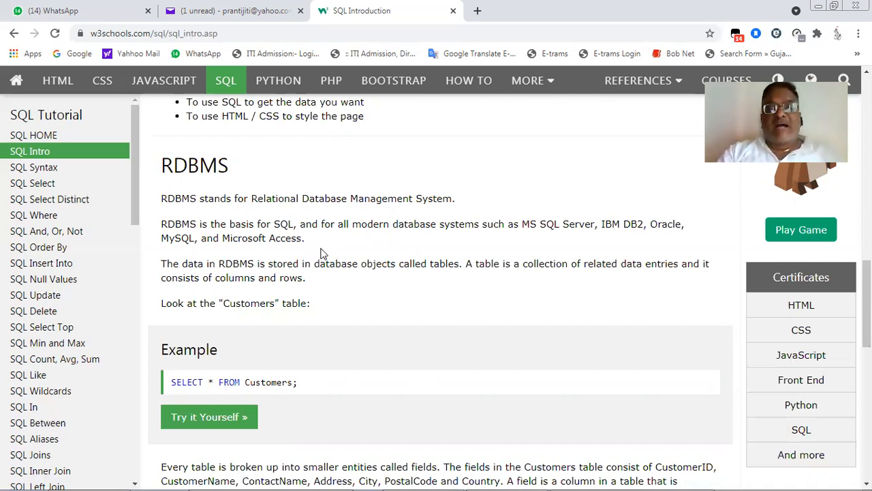
scroll(323, 254, down, 3)
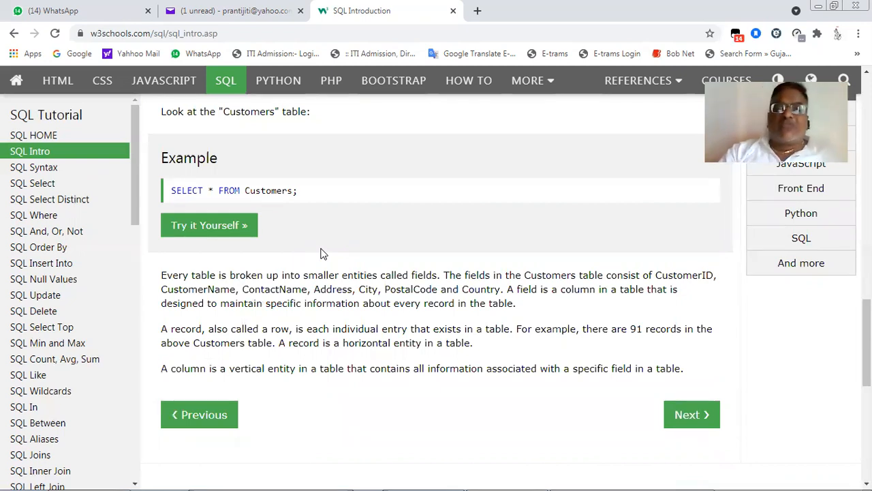
- Go to the next lesson, SQL Syntax, and look through its Database Tables section and sample Customers table
click(704, 419)
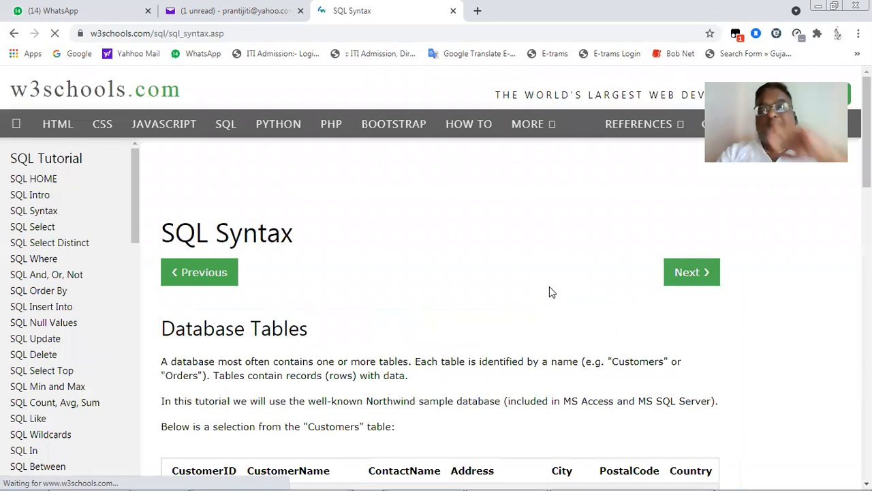
scroll(550, 286, down, 1)
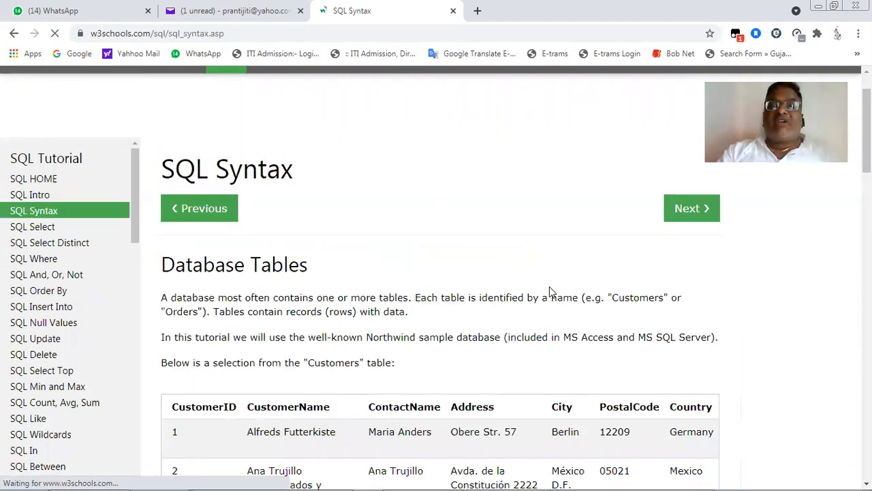
scroll(549, 286, up, 1)
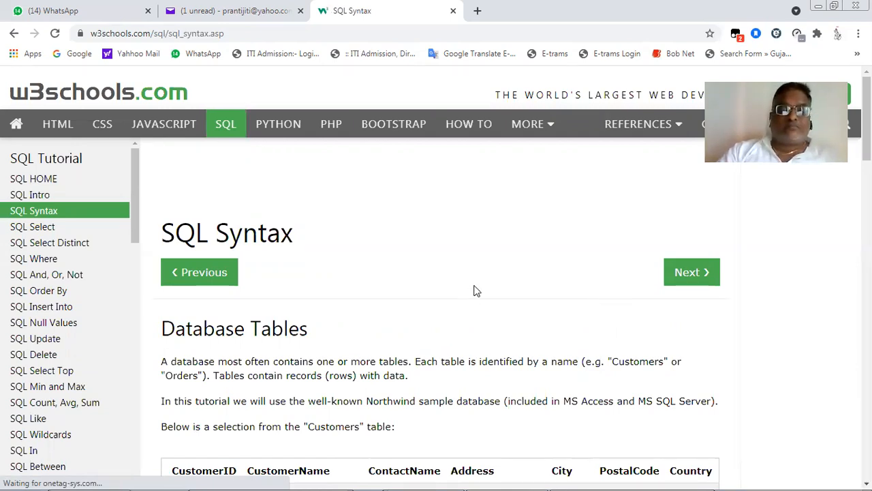
scroll(475, 290, down, 1)
scroll(475, 290, down, 2)
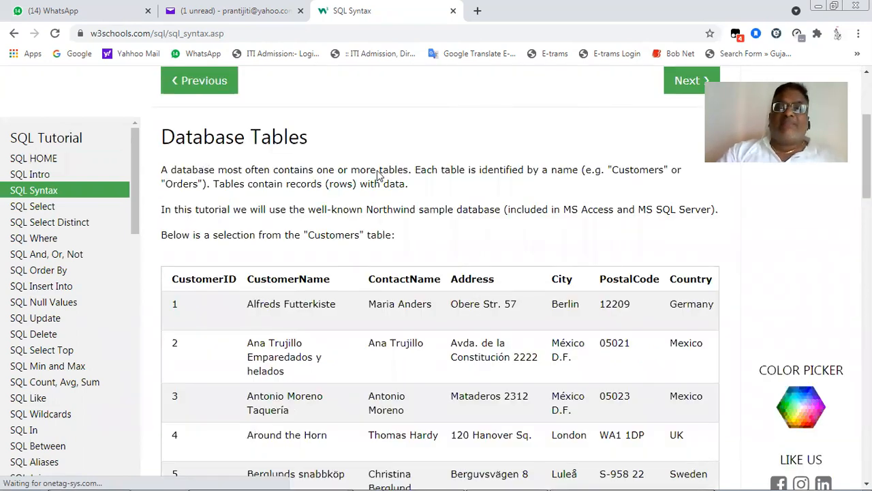
scroll(379, 175, down, 3)
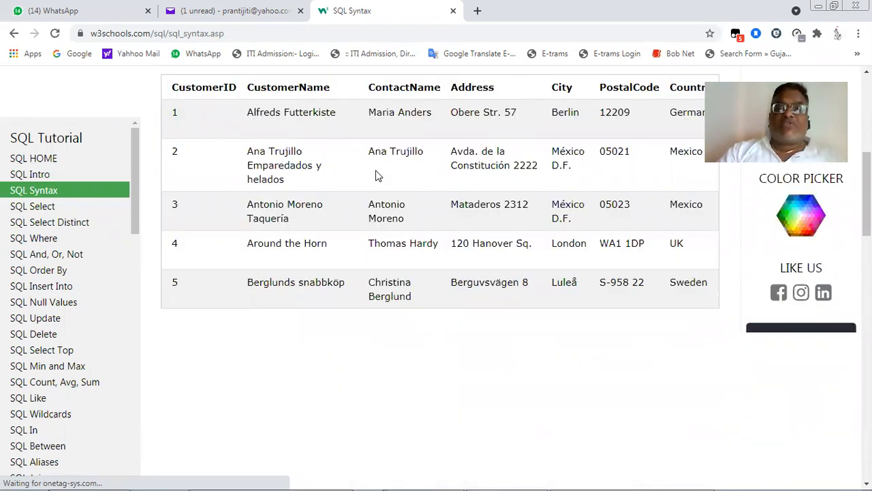
scroll(378, 175, down, 6)
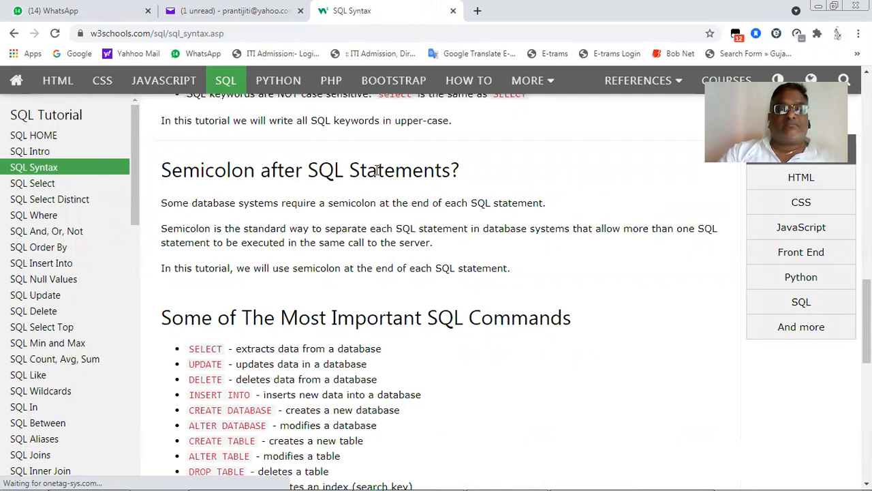
- Examine the "Keep in Mind That..." section on SQL keyword case and the neighbouring Customers query example
scroll(379, 175, up, 1)
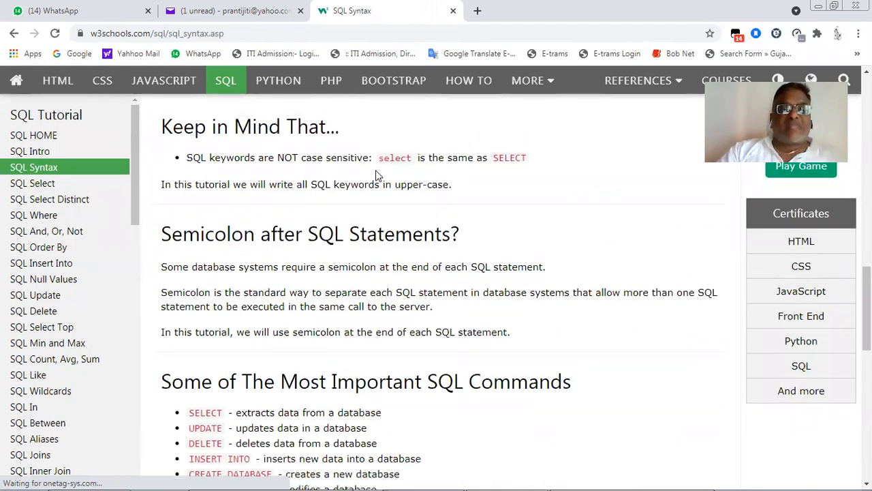
scroll(375, 175, up, 2)
scroll(378, 176, up, 1)
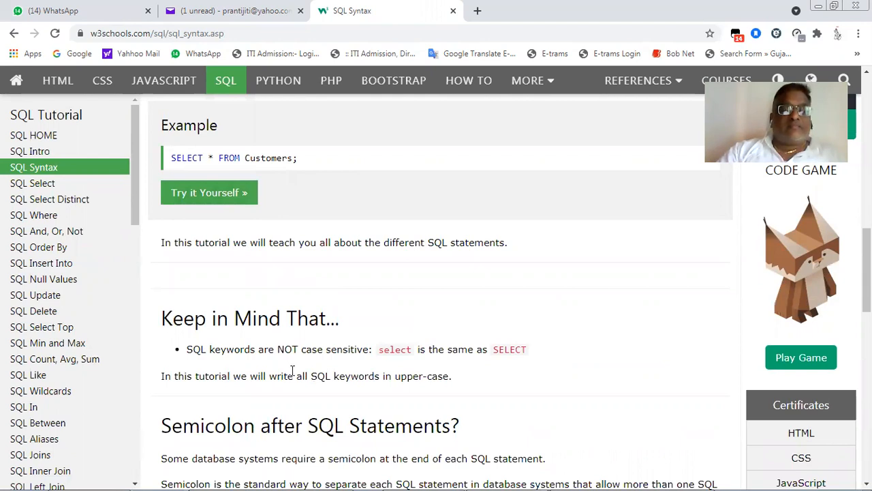
scroll(295, 364, down, 2)
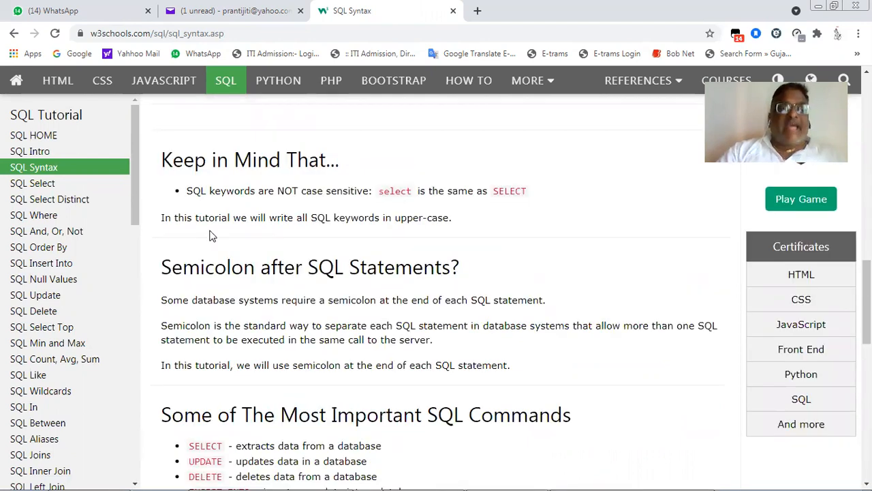
scroll(207, 235, up, 1)
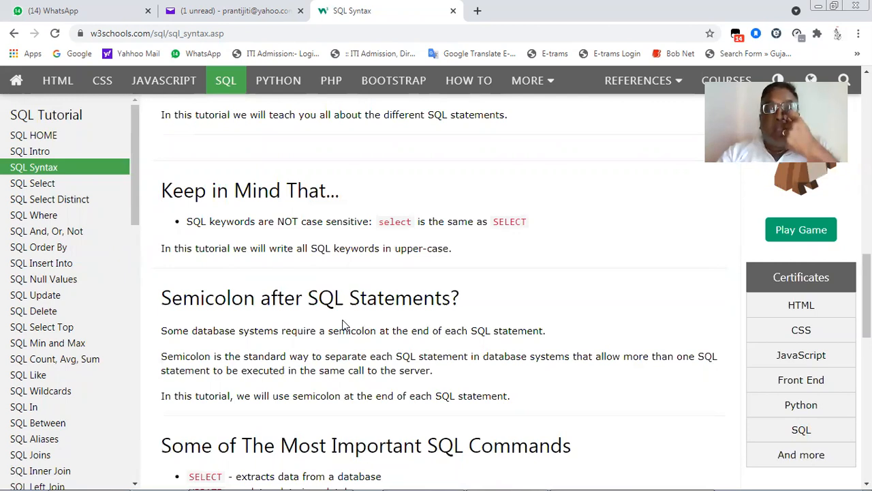
- Highlight the lowercase and uppercase SELECT keywords in "Keep in Mind That..." and read the section on semicolons after SQL statements
double_click(395, 222)
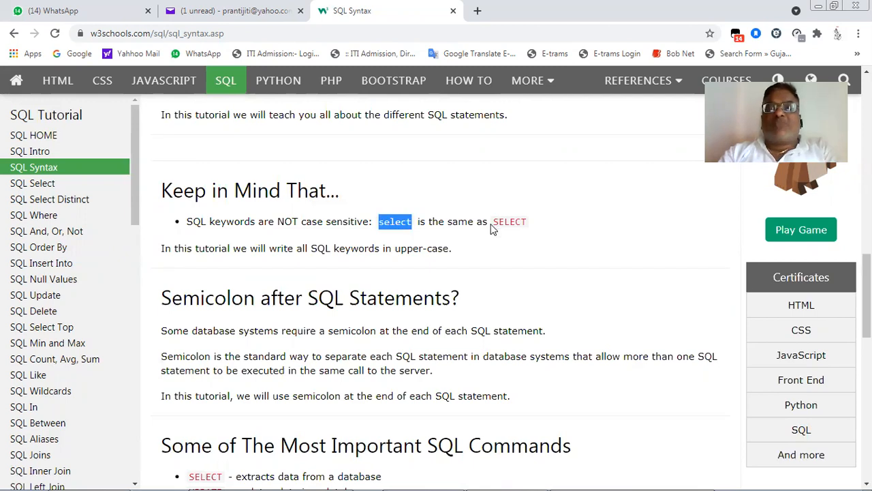
double_click(523, 223)
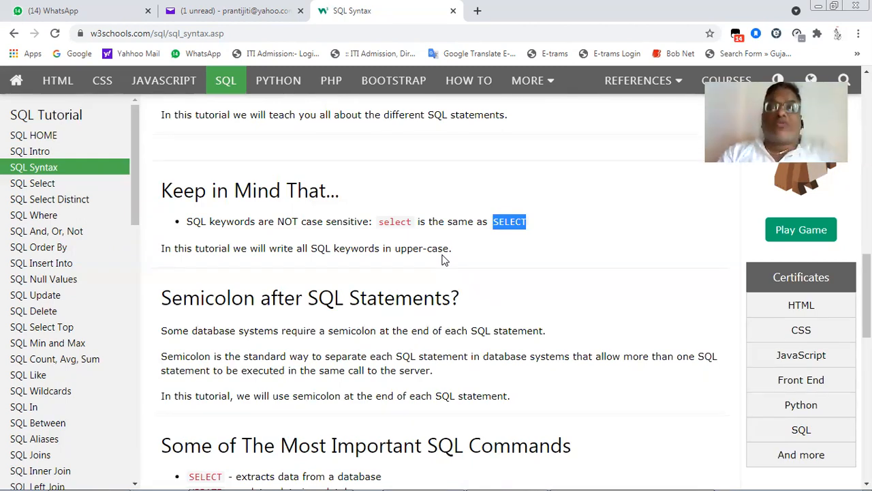
scroll(443, 260, down, 1)
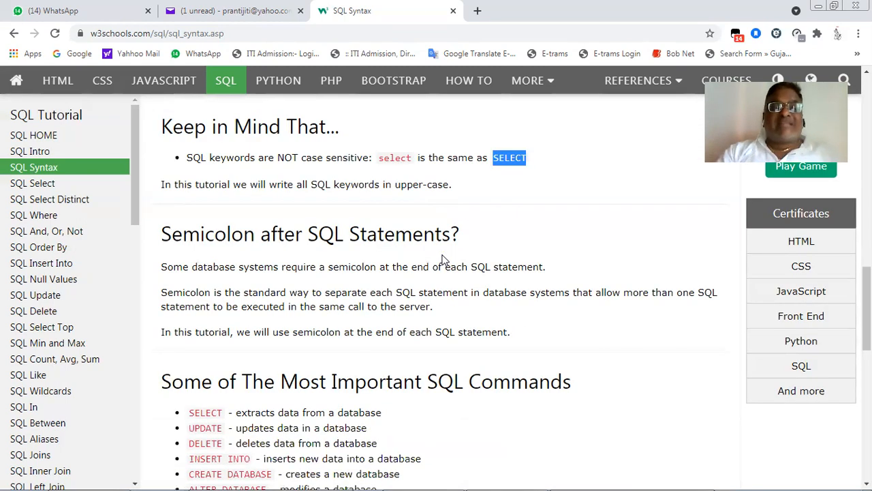
scroll(443, 260, down, 1)
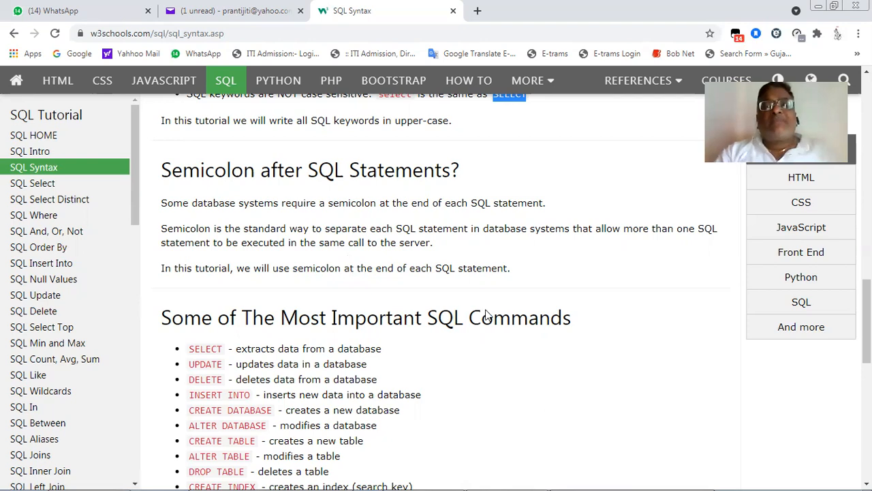
- Examine the list under "Some of The Most Important SQL Commands", from SELECT to DROP INDEX
scroll(487, 312, down, 3)
scroll(487, 315, up, 1)
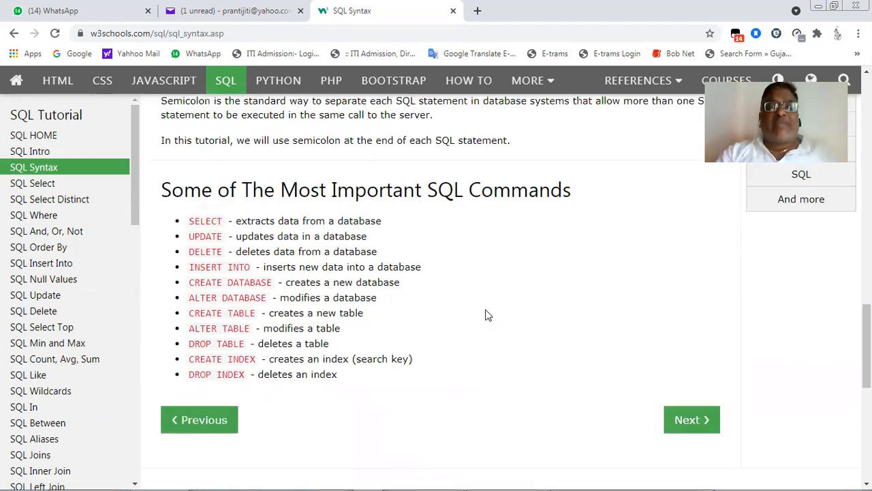
scroll(487, 314, down, 1)
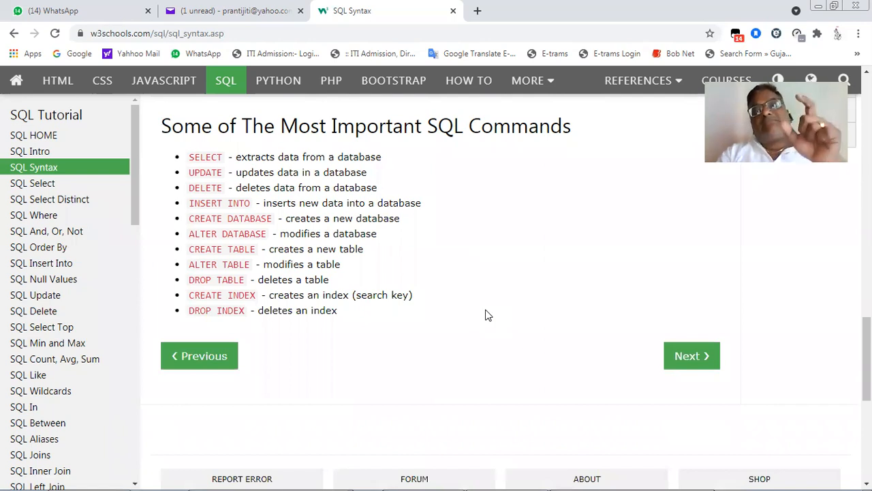
scroll(487, 315, up, 1)
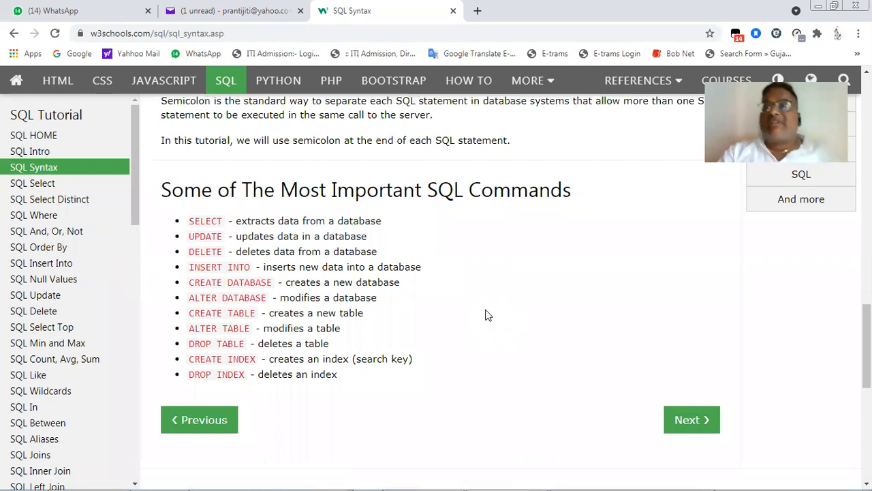
scroll(488, 315, down, 1)
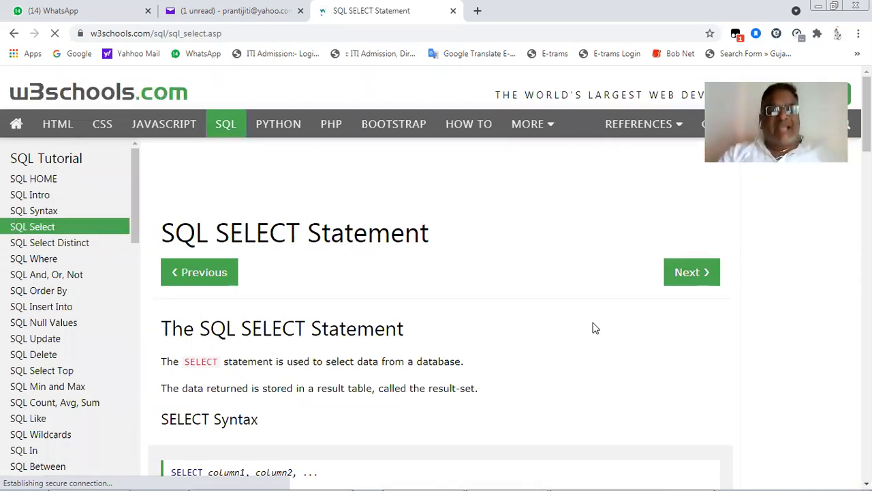
- Read the SQL SELECT Statement lesson, covering the column-list syntax, the SELECT * syntax and the start of the Demo Database section
scroll(593, 328, down, 2)
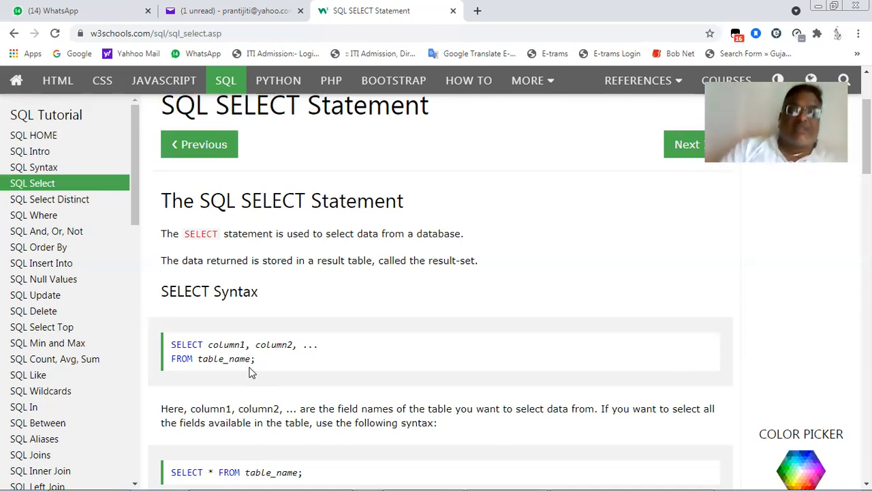
scroll(248, 372, down, 1)
scroll(249, 371, down, 1)
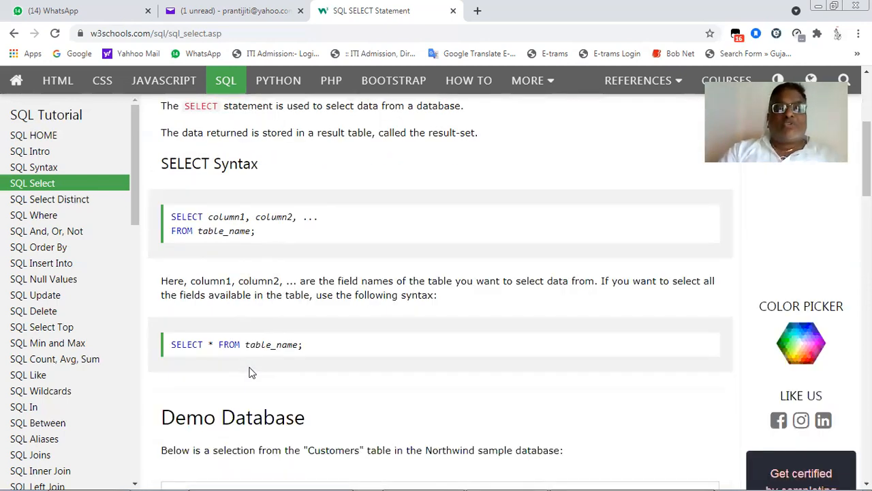
scroll(249, 371, down, 1)
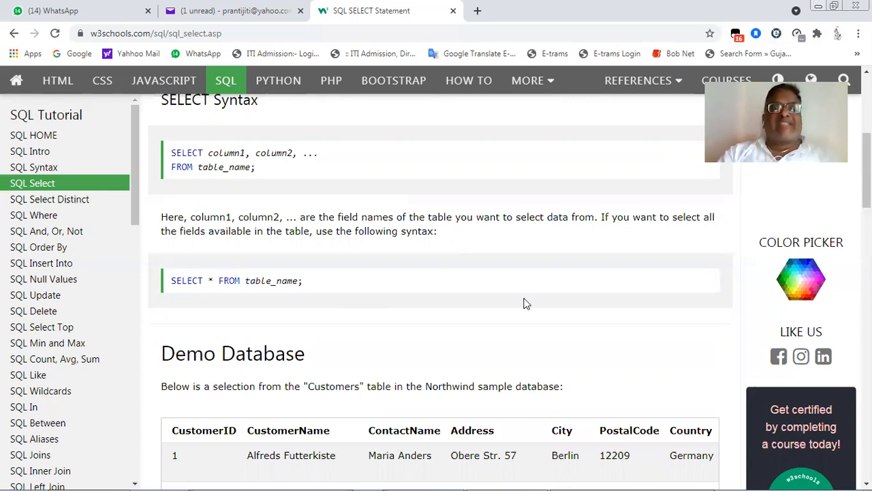
- Switch to the itidb database in Microsoft Access, open the candi table to view its records, and close it
mouse_move(597, 475)
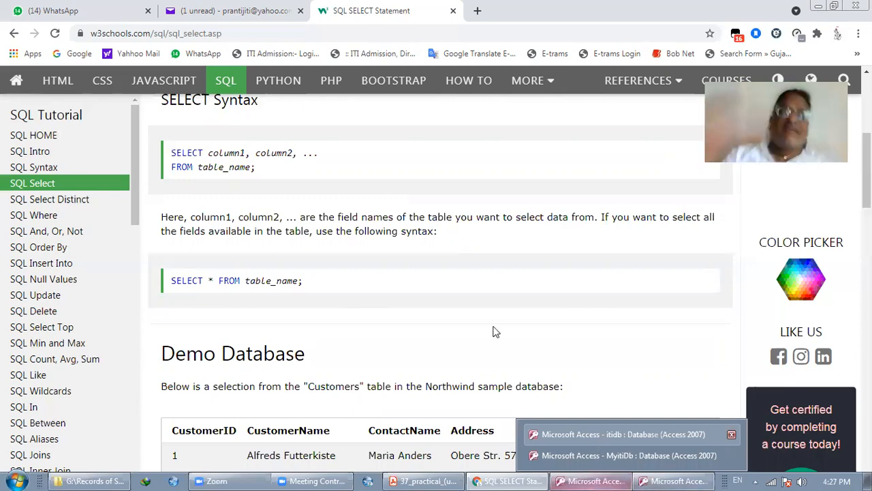
click(593, 438)
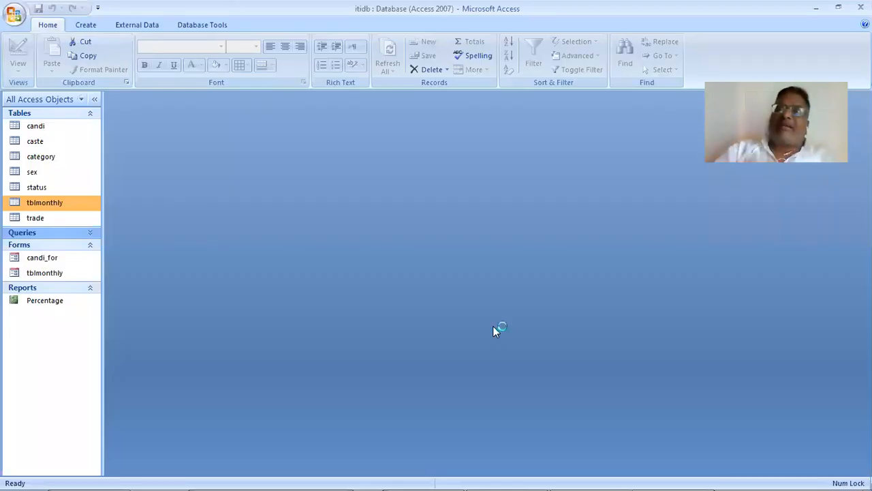
click(56, 125)
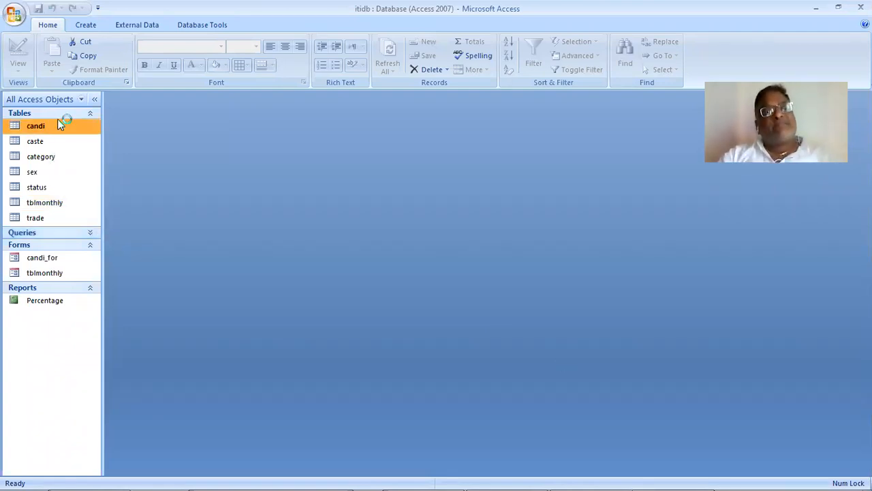
double_click(62, 126)
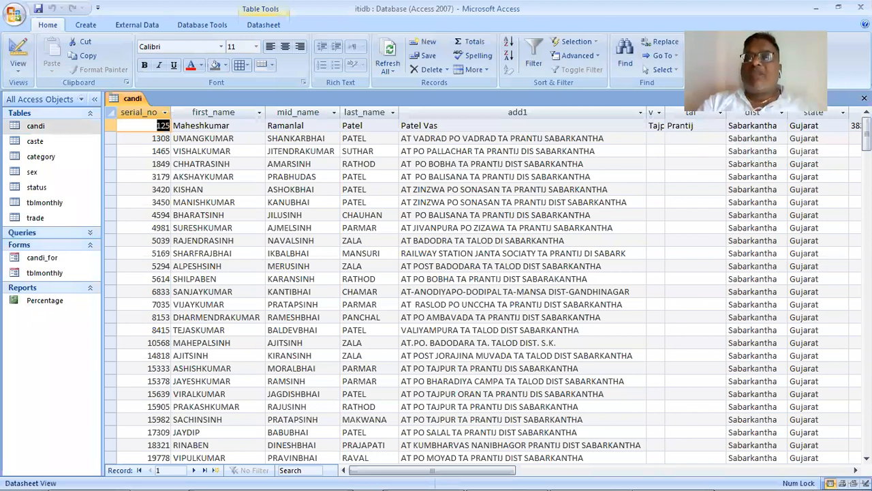
key(ctrl+w)
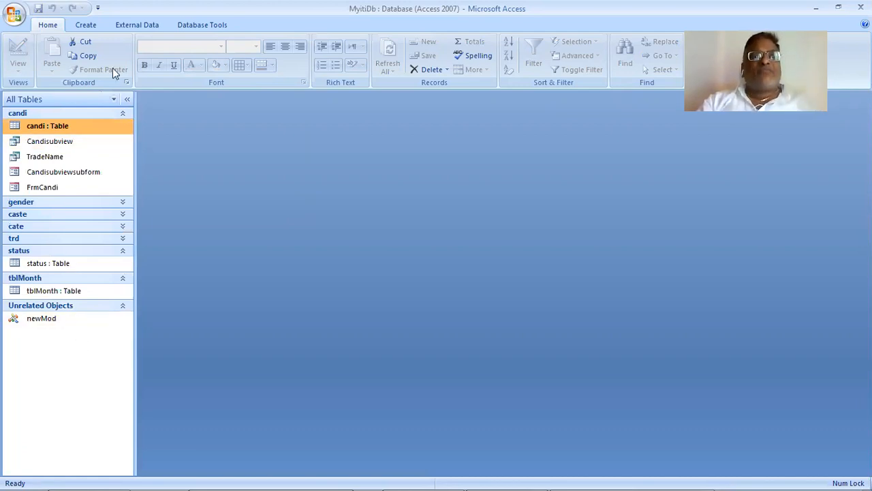
- Create a design-view query in the MyitiDb database based on the candi table, and close the property sheet
click(87, 25)
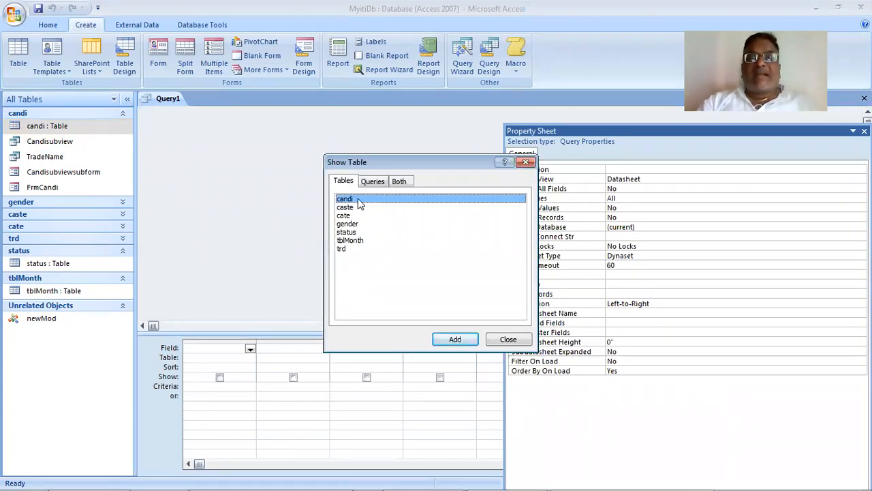
click(466, 338)
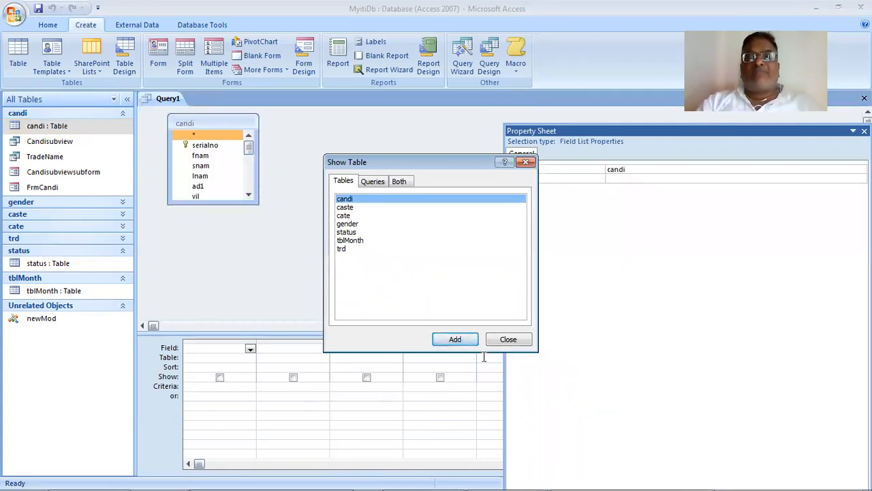
click(502, 341)
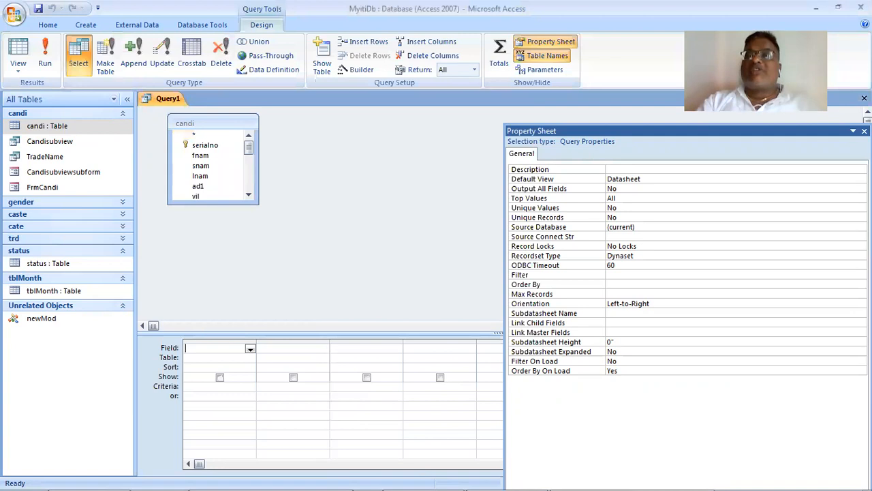
click(865, 130)
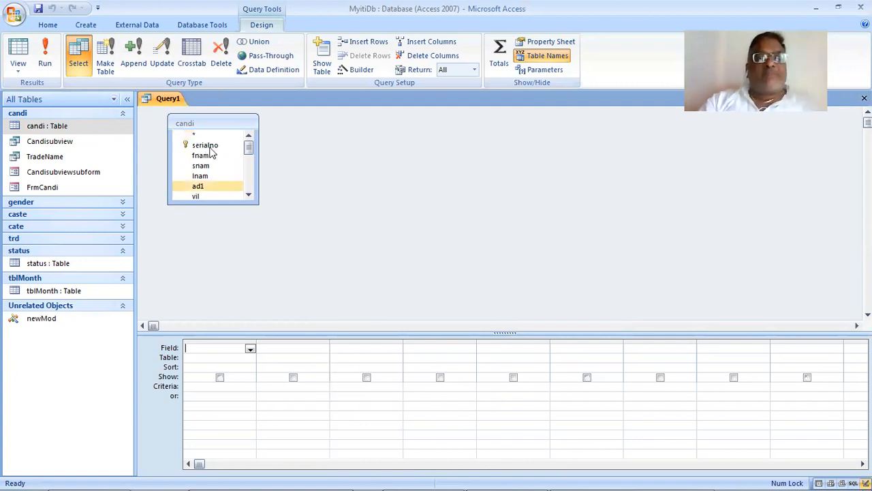
- Add the serialno, fnam, snam and lnam fields of the candi table to the query's design grid
drag(211, 150, 227, 345)
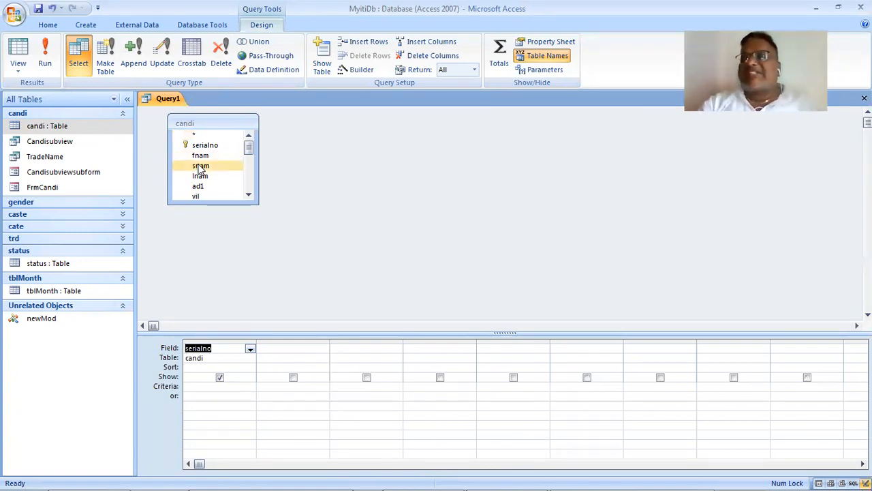
click(201, 156)
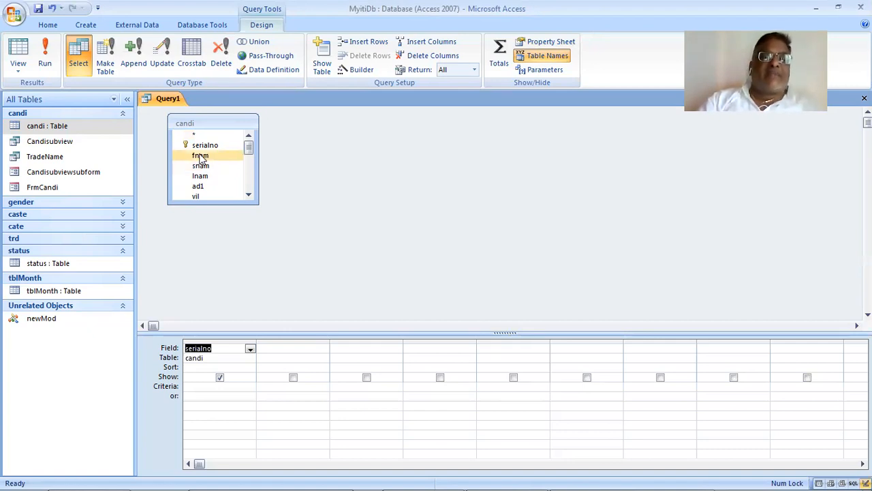
drag(201, 156, 288, 351)
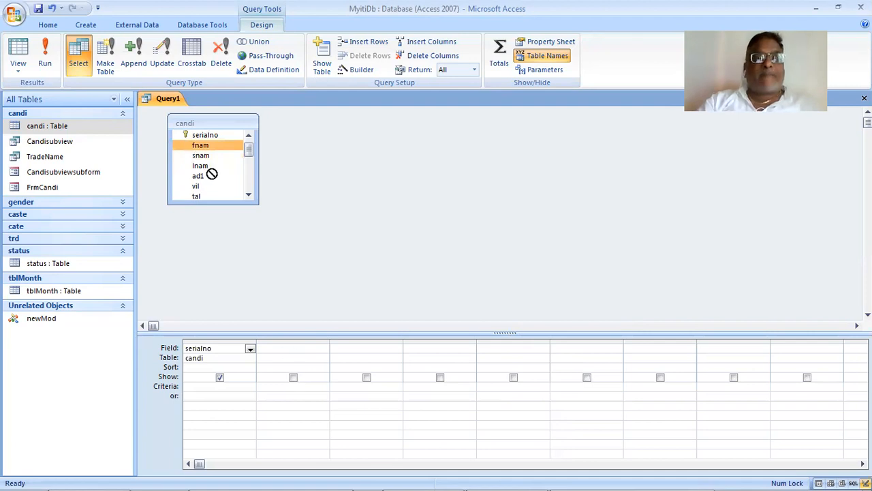
drag(204, 156, 375, 355)
drag(222, 167, 422, 353)
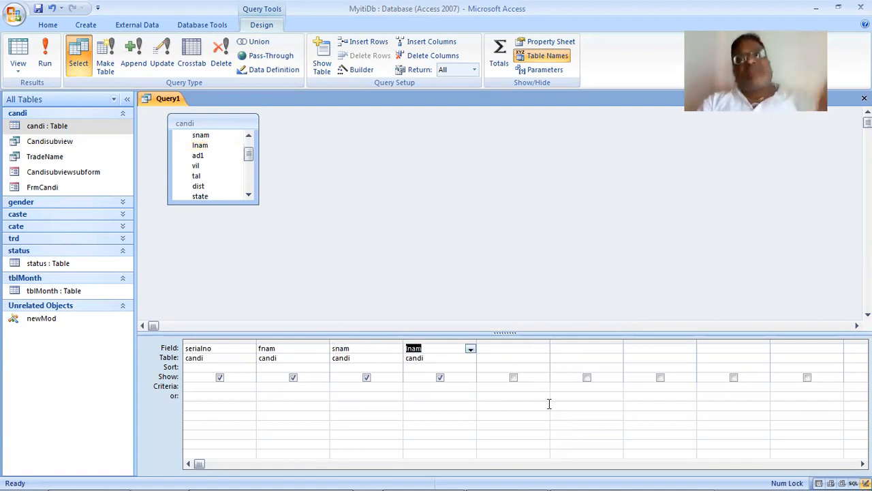
click(569, 406)
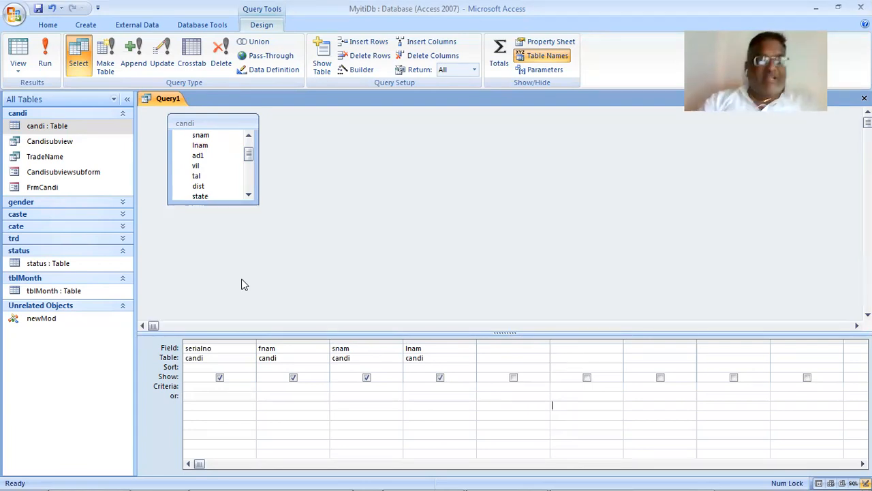
- Check the SELECT syntax on the W3Schools page in the browser, then return to Microsoft Access and run the query
key(alt+Tab)
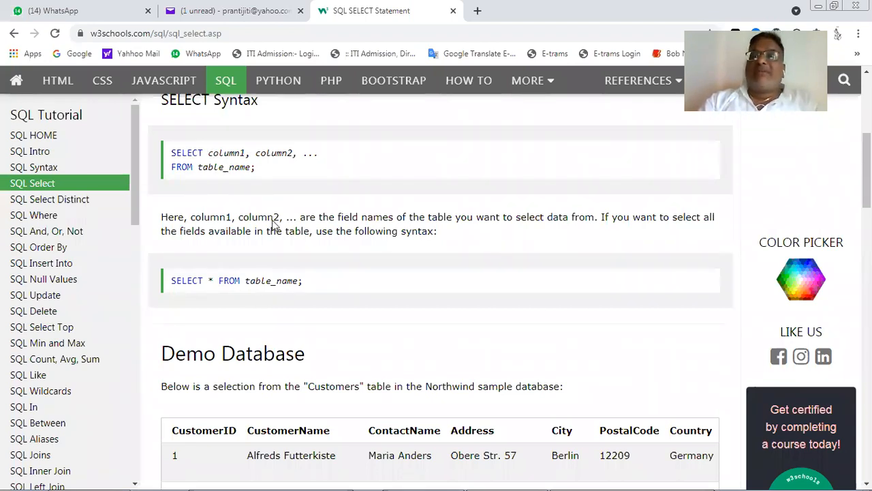
key(alt+Tab)
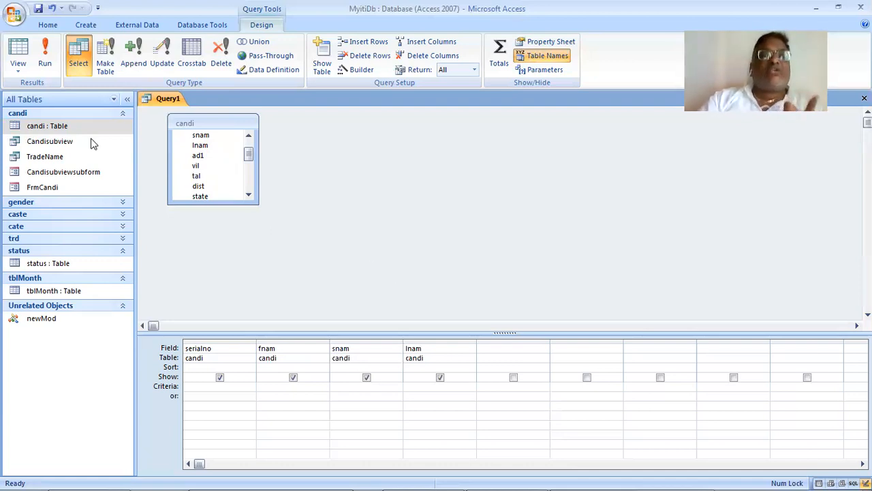
click(45, 51)
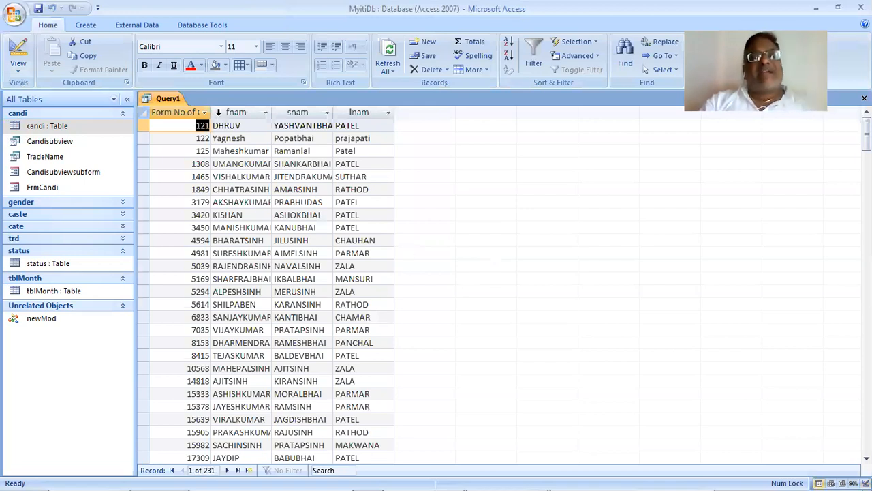
- Widen the serial number, fnam, snam and lnam columns of the query results and look through the records
drag(211, 113, 244, 115)
drag(306, 109, 354, 124)
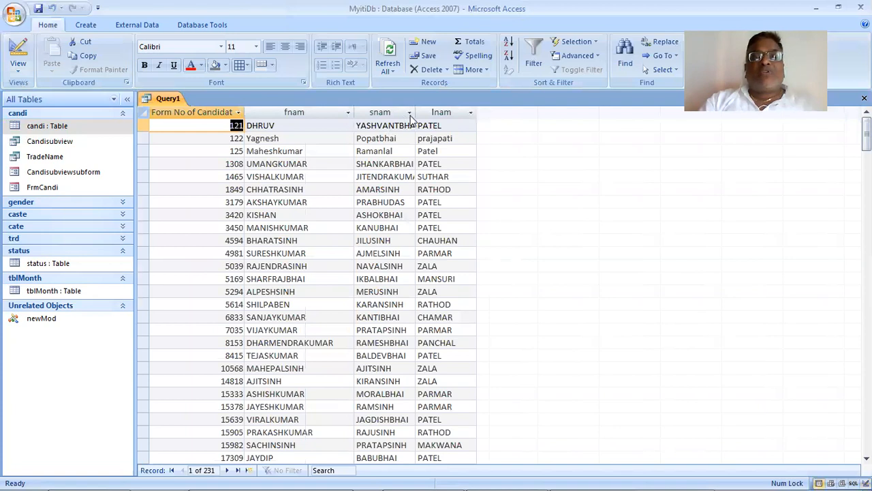
drag(417, 111, 482, 139)
drag(542, 113, 586, 112)
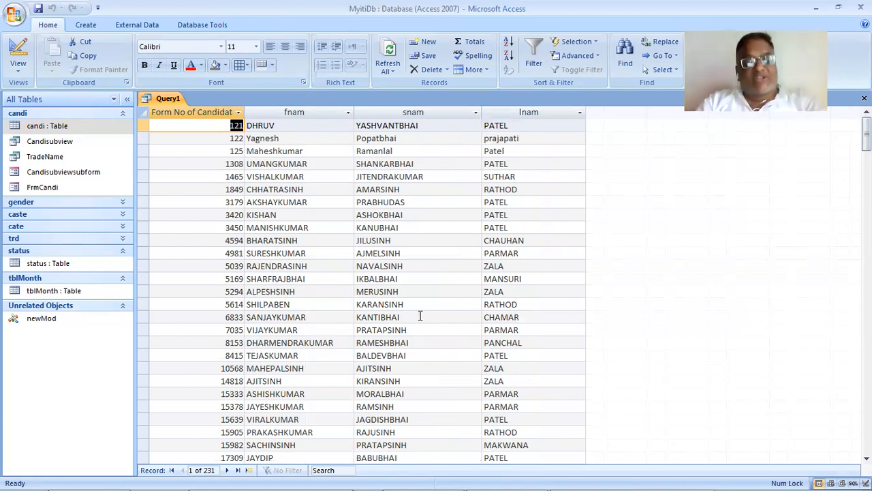
scroll(427, 264, down, 4)
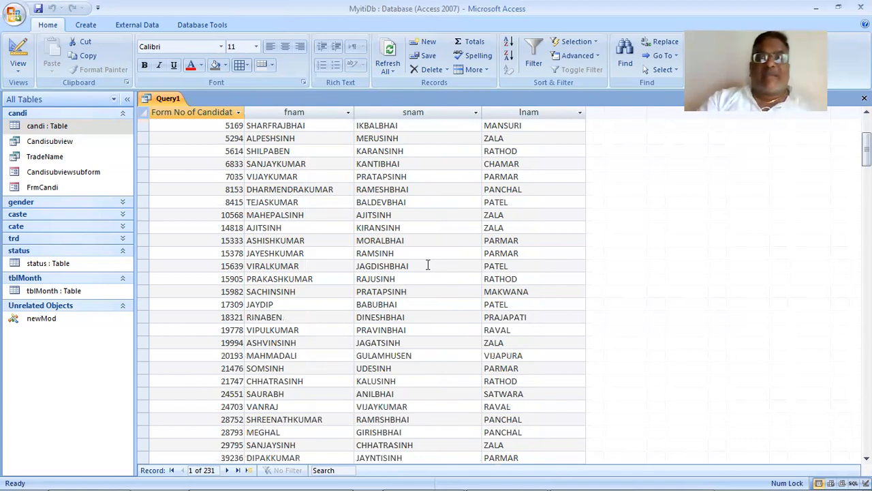
scroll(428, 264, up, 2)
scroll(428, 264, up, 2)
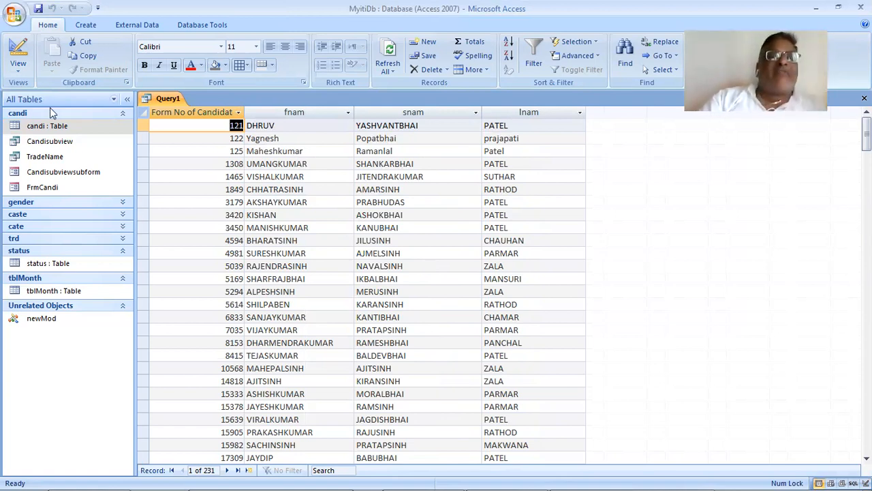
- Switch the query from its results to Design View, and from there to SQL View
click(14, 67)
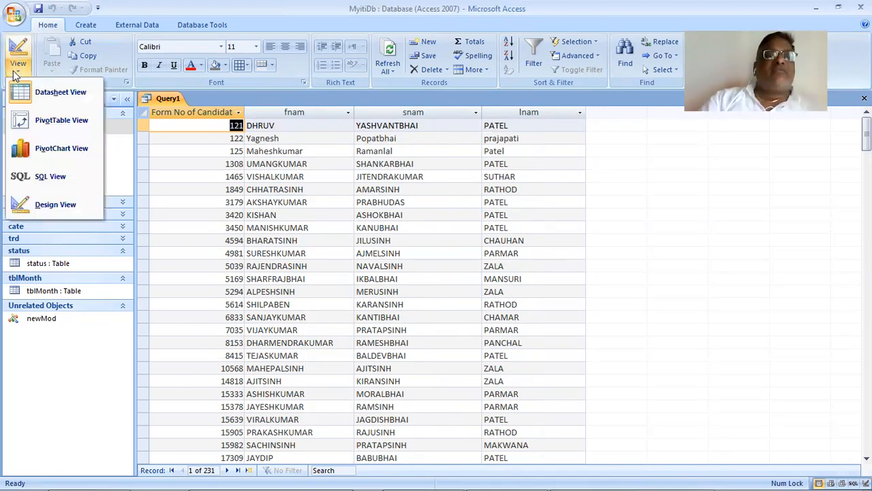
click(56, 208)
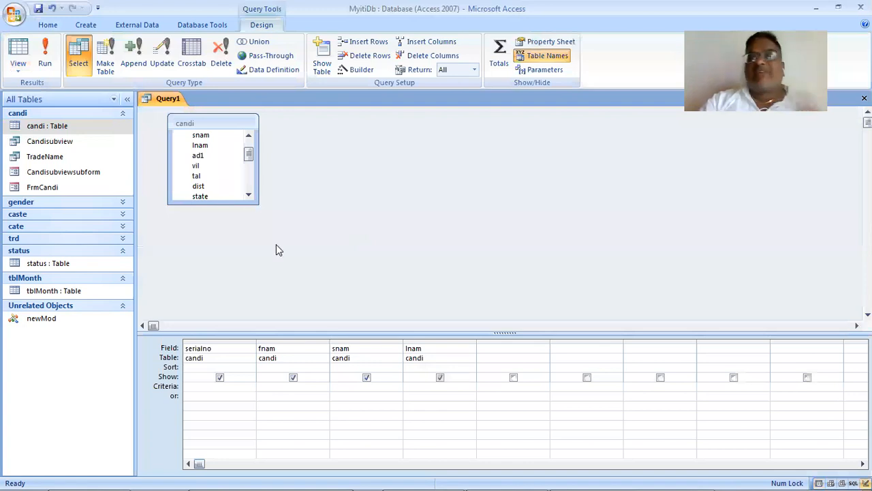
click(19, 68)
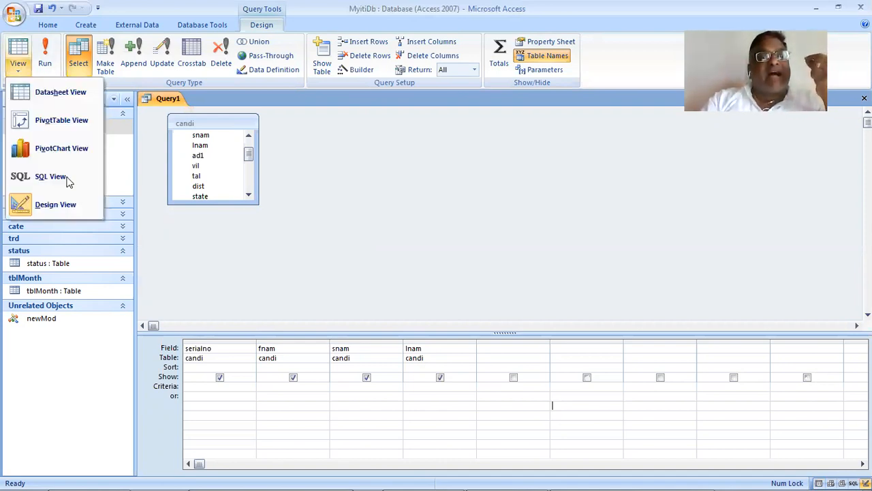
click(88, 189)
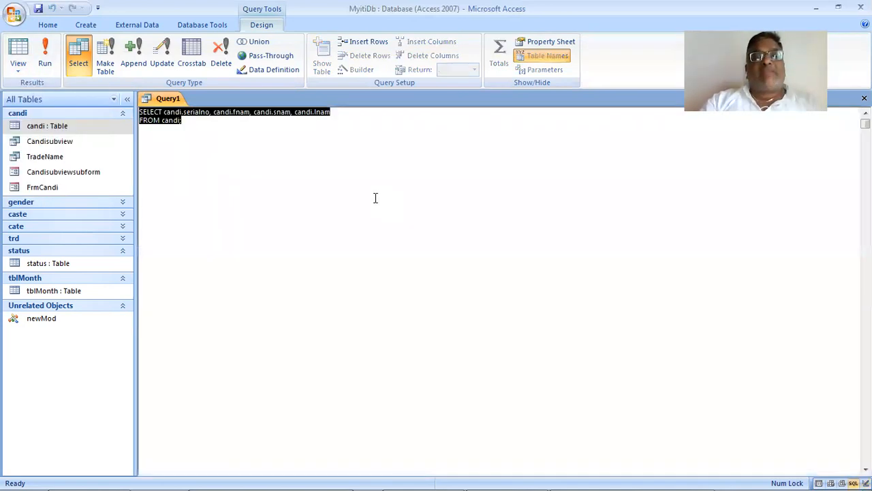
- Separate the SELECT keyword, the candi field list and the FROM clause with blank lines in the SQL statement
click(376, 198)
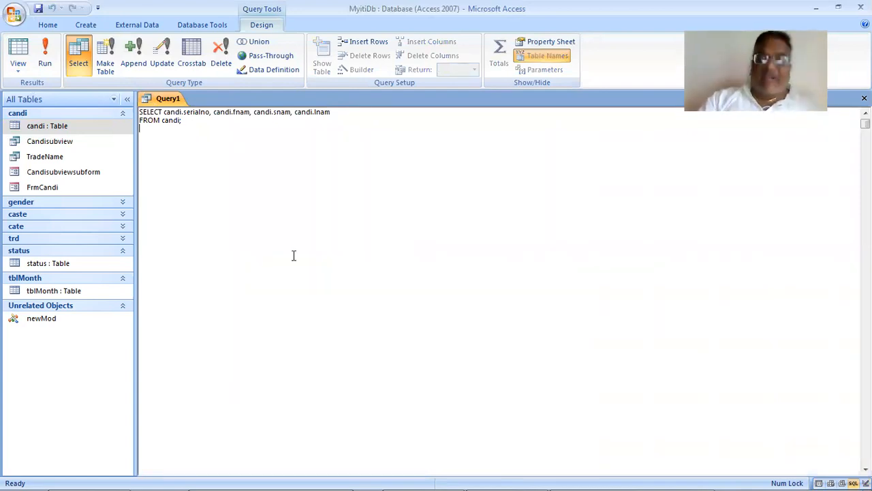
key(shift+End)
key(Delete)
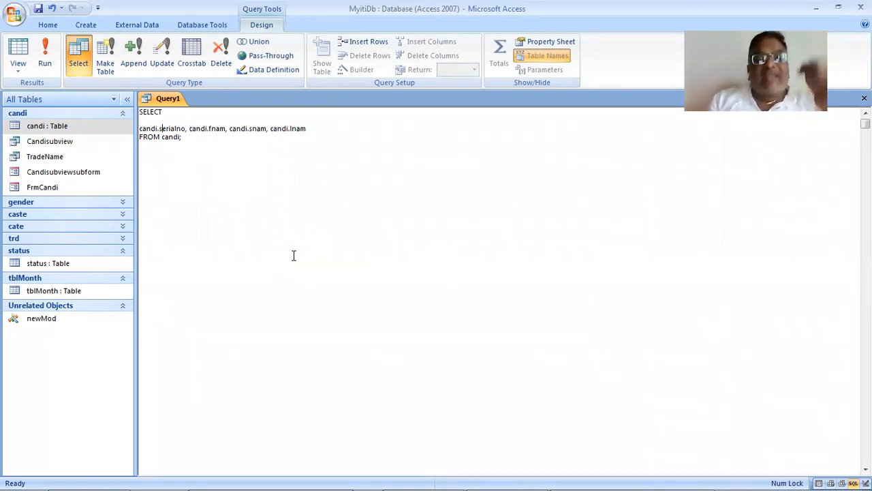
key(ctrl+Right)
key(ctrl+Right)
key(ctrl+Right)
key(ctrl+Right)
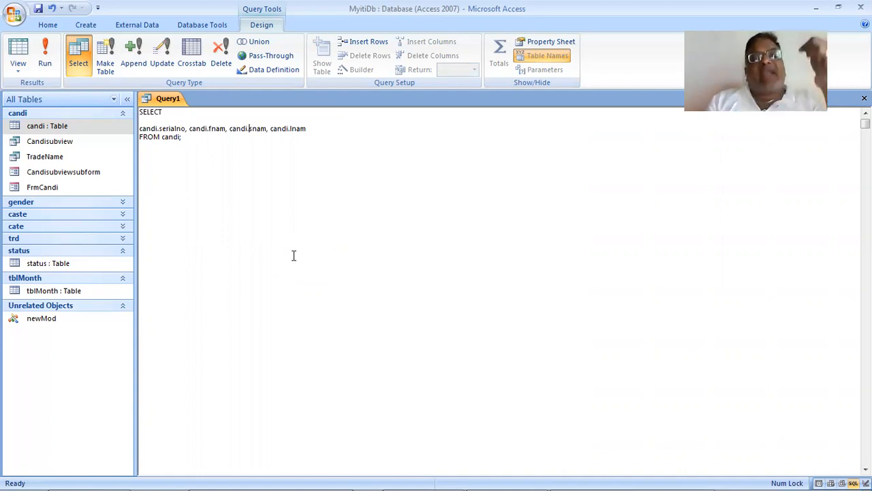
key(ctrl+Right)
key(ctrl+Right)
key(ctrl+Right)
key(ctrl+Right)
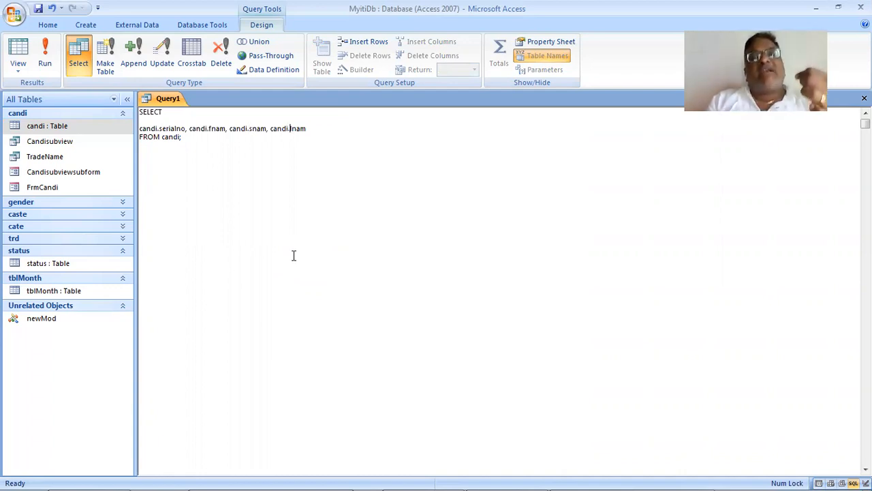
key(ctrl+Right)
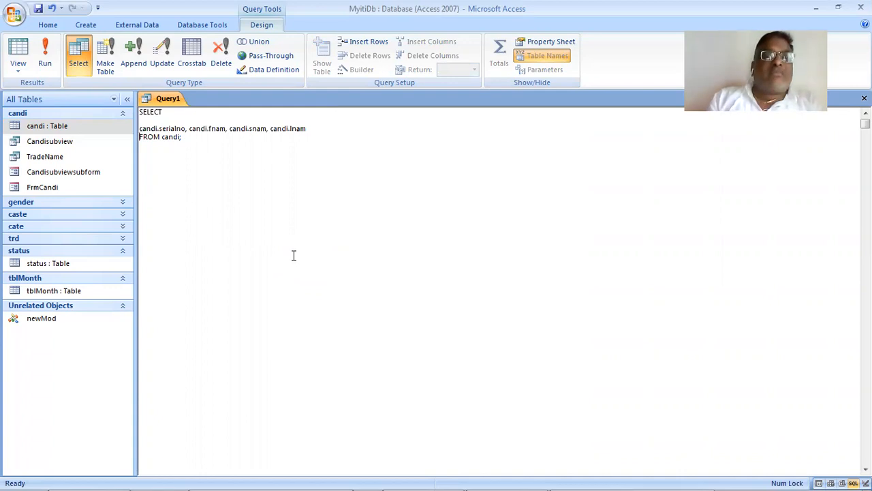
key(Return)
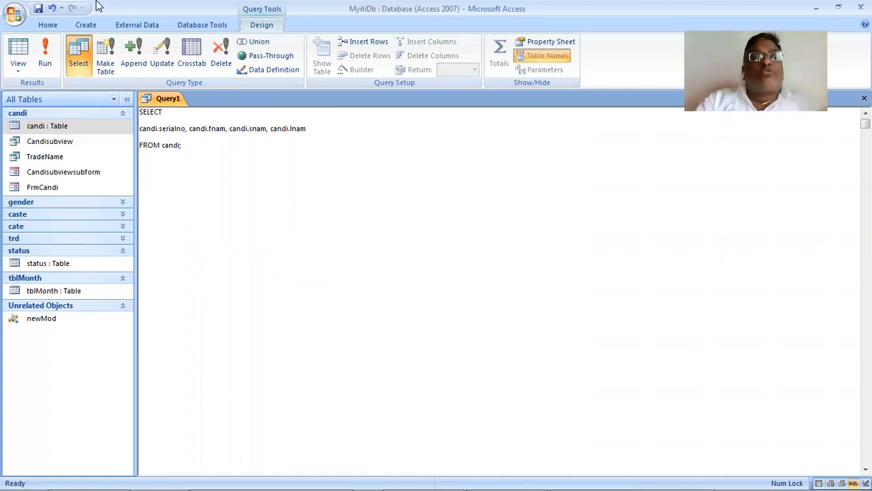
- Run the reformatted query to check its results, then go back to its SQL View
click(44, 53)
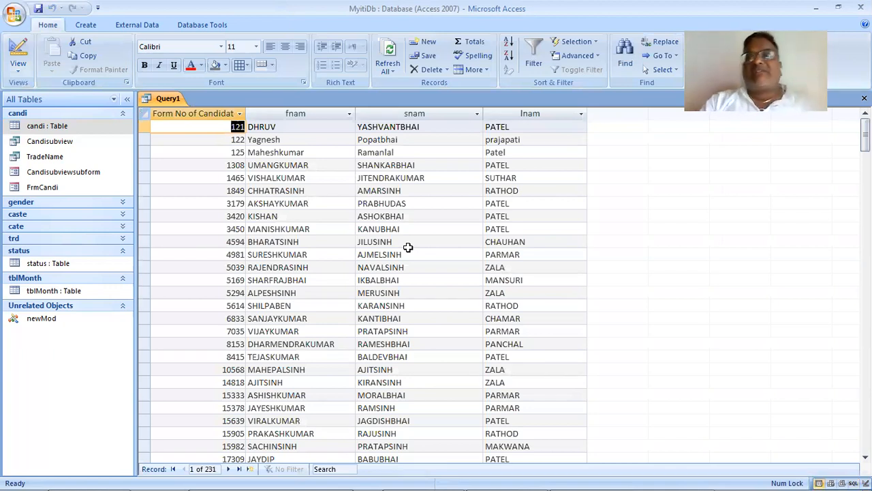
click(18, 75)
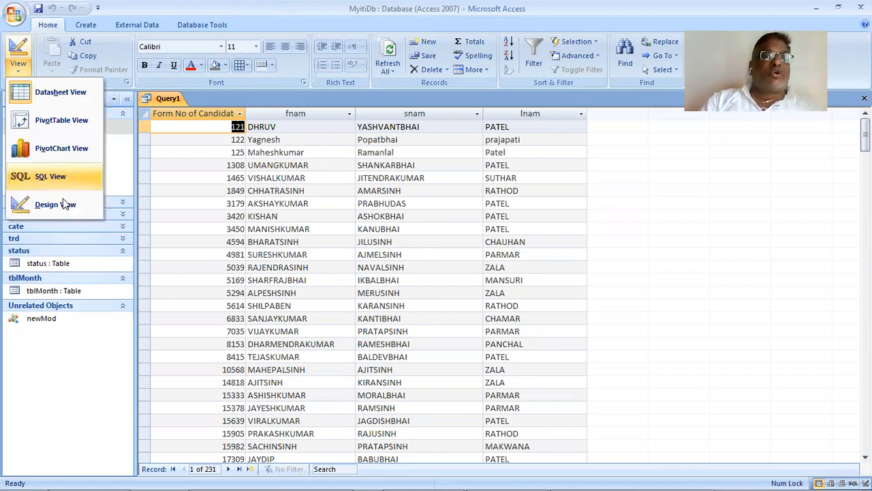
click(67, 183)
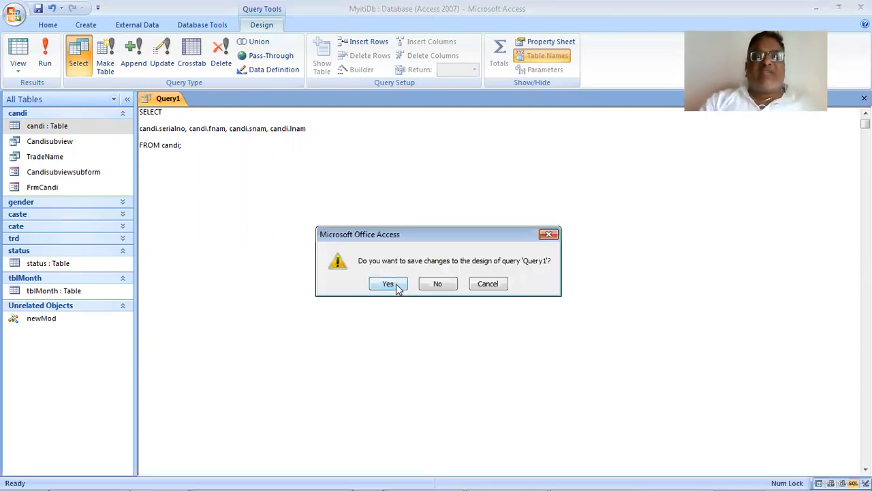
- Save the changes to the query while closing it, naming it myFirstQuery
click(388, 284)
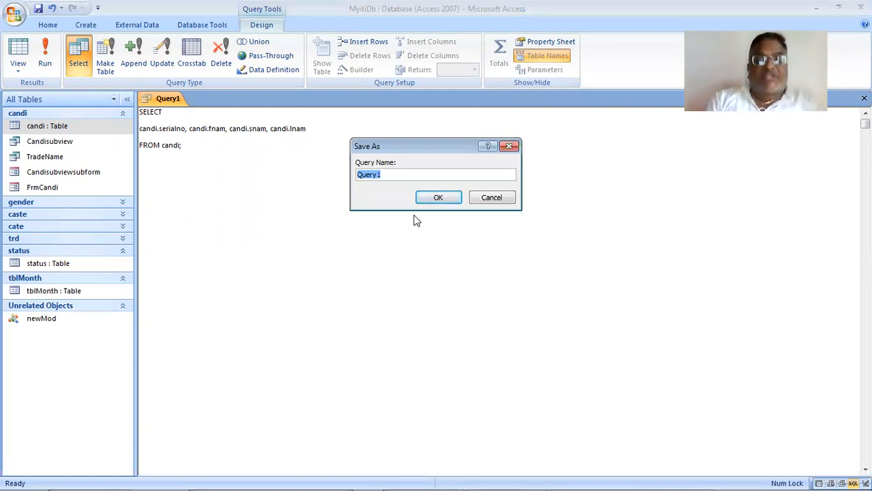
text(myFirstQuer)
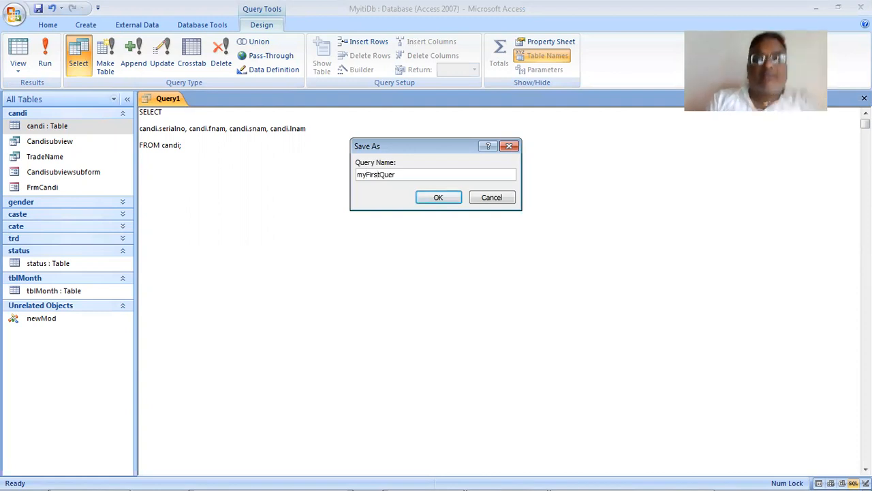
text(6)
key(BackSpace)
text(y)
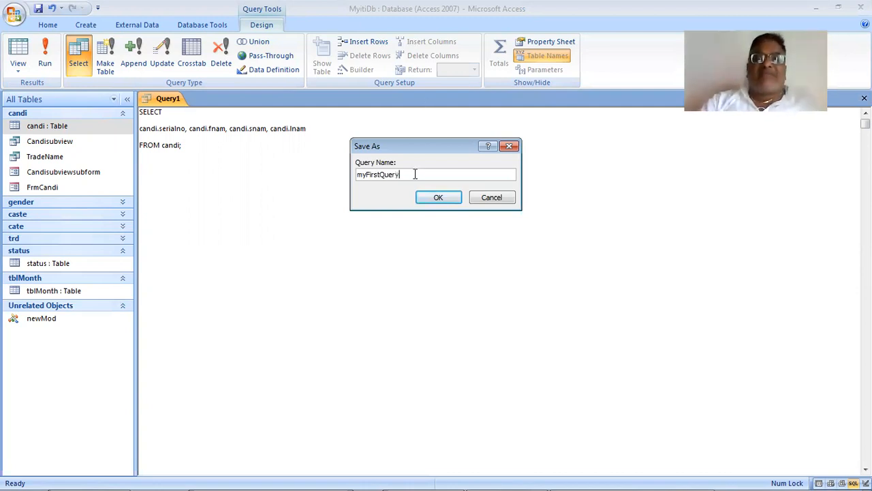
click(425, 198)
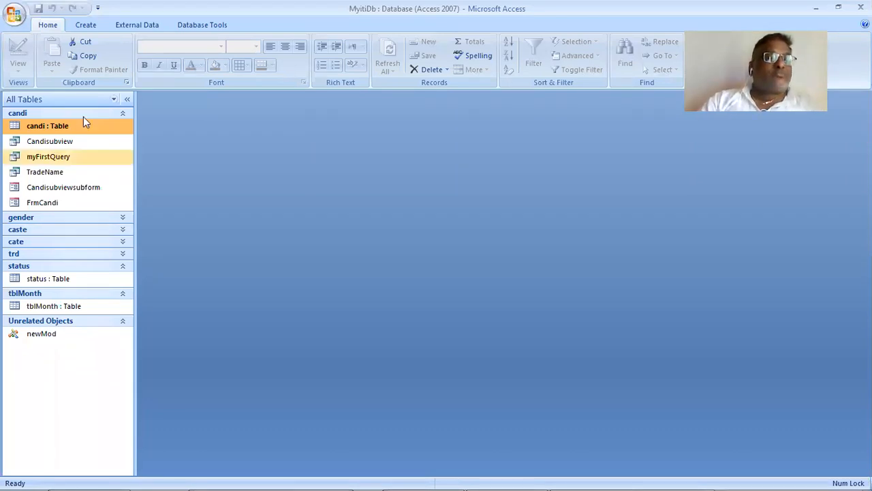
- Reopen the saved myFirstQuery for editing and switch it from SQL View to Design View
click(82, 157)
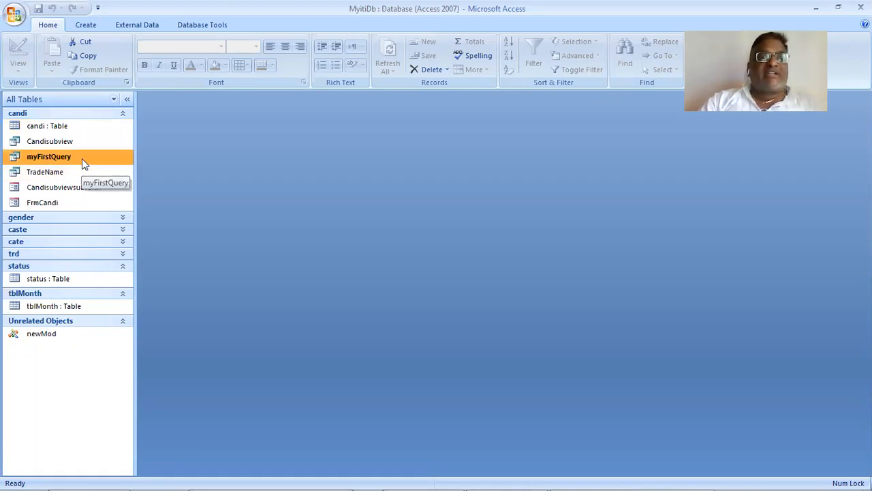
right_click(82, 158)
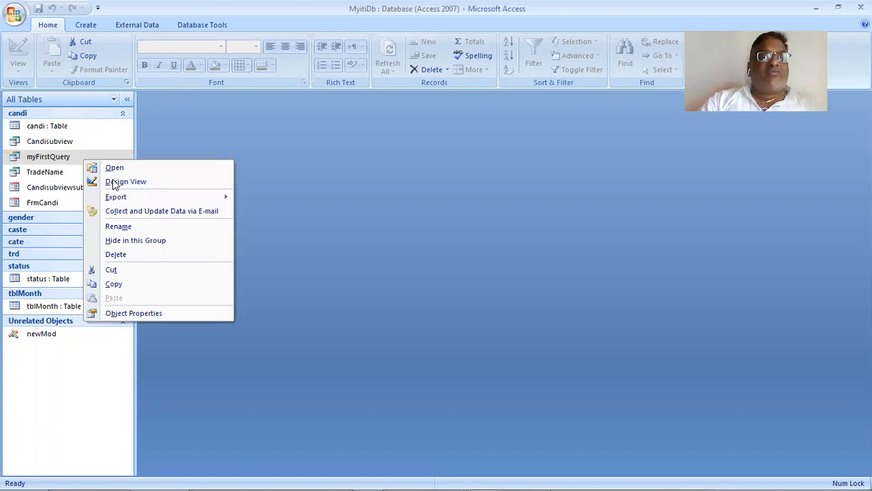
click(119, 181)
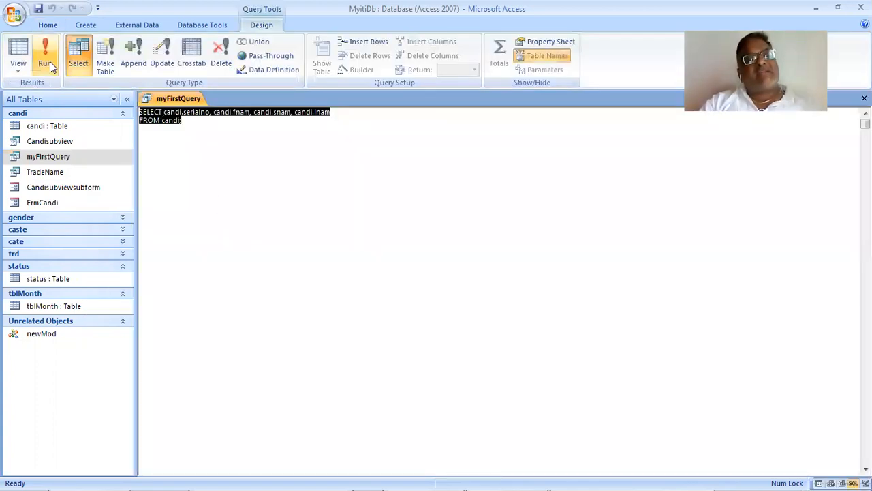
click(18, 71)
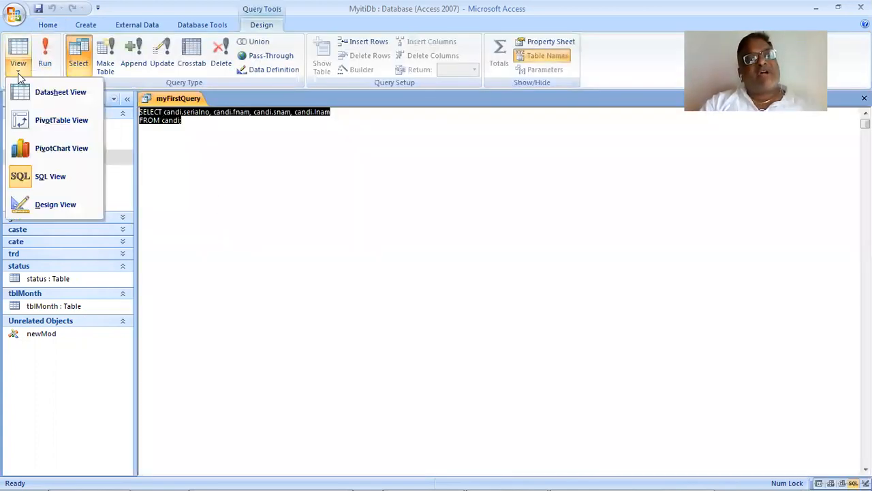
click(73, 202)
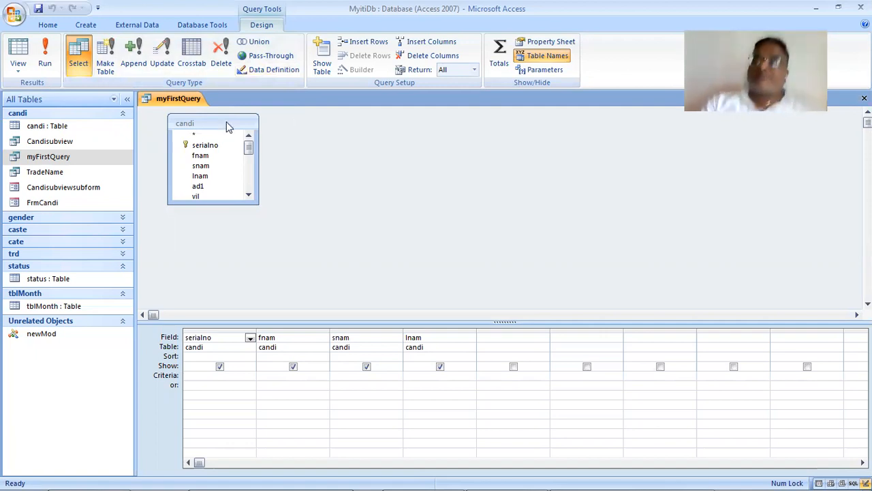
- Switch to the W3Schools tutorial in the browser and go on to the SQL SELECT DISTINCT Statement lesson
key(alt+Tab)
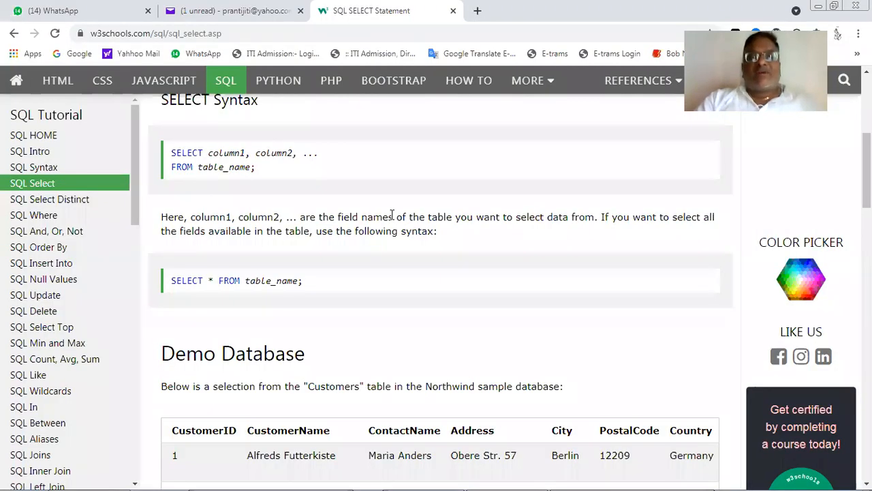
scroll(392, 215, up, 2)
scroll(736, 314, up, 3)
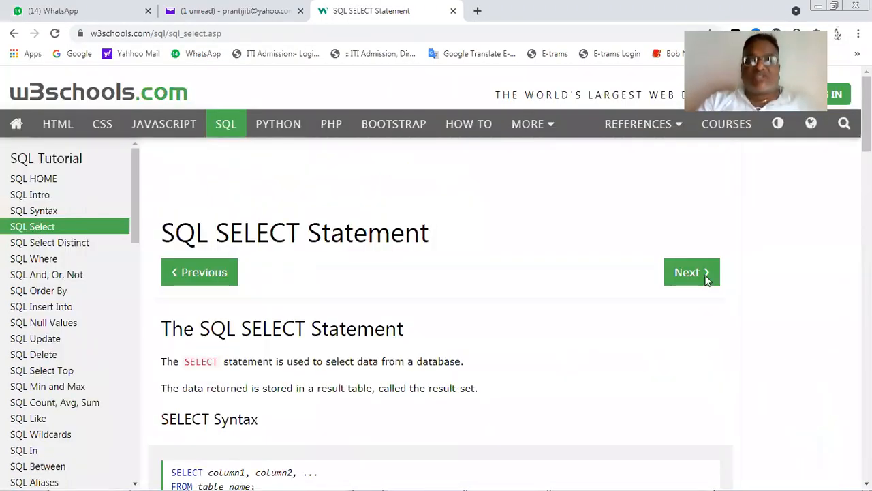
click(685, 276)
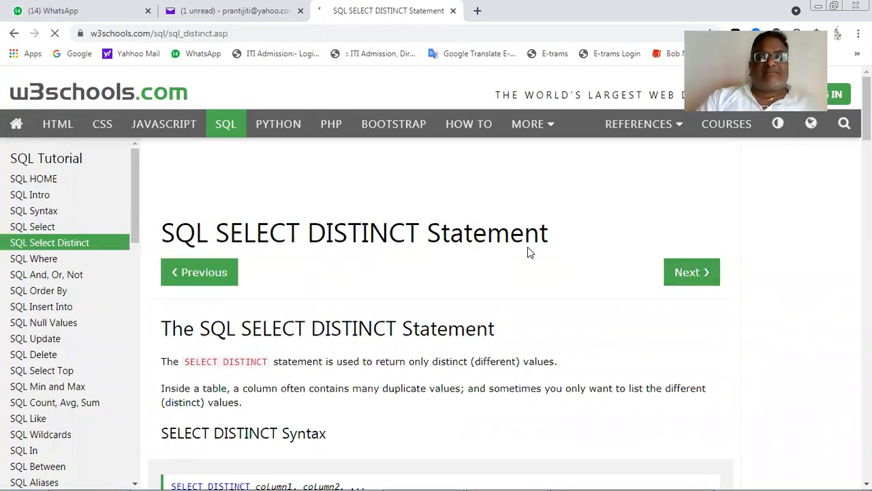
- Read the SELECT DISTINCT explanation and syntax, the Customers demo table and the example without DISTINCT
scroll(528, 252, down, 1)
scroll(530, 252, down, 2)
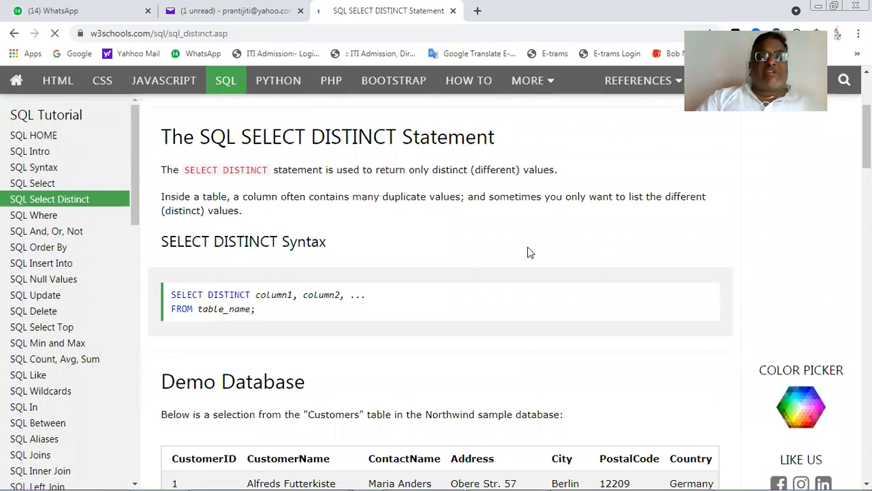
scroll(527, 247, up, 1)
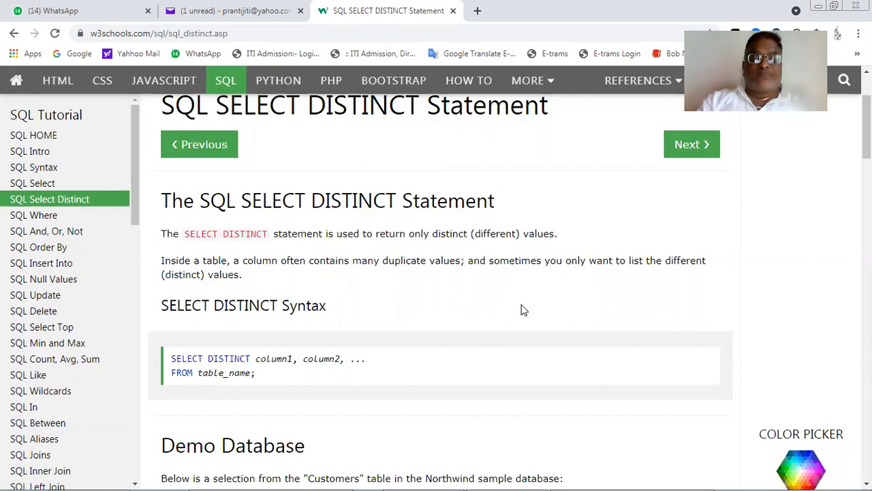
scroll(524, 311, down, 2)
scroll(517, 305, down, 2)
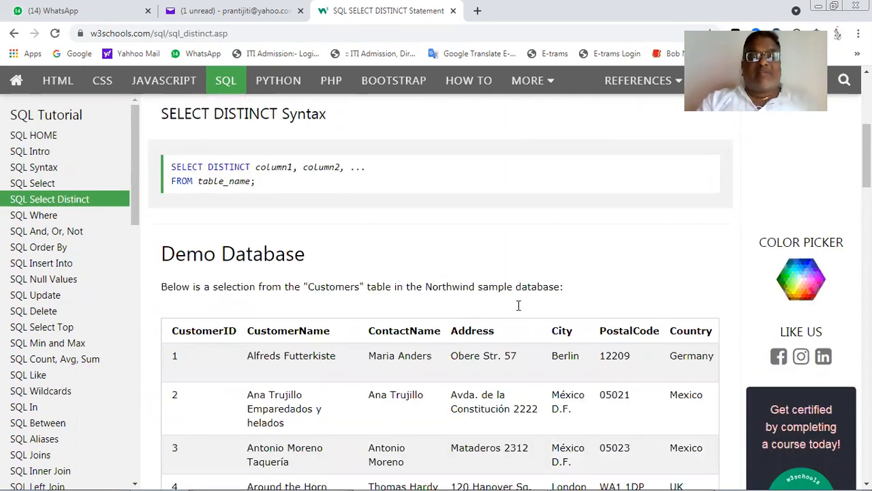
scroll(517, 305, down, 5)
scroll(520, 311, down, 1)
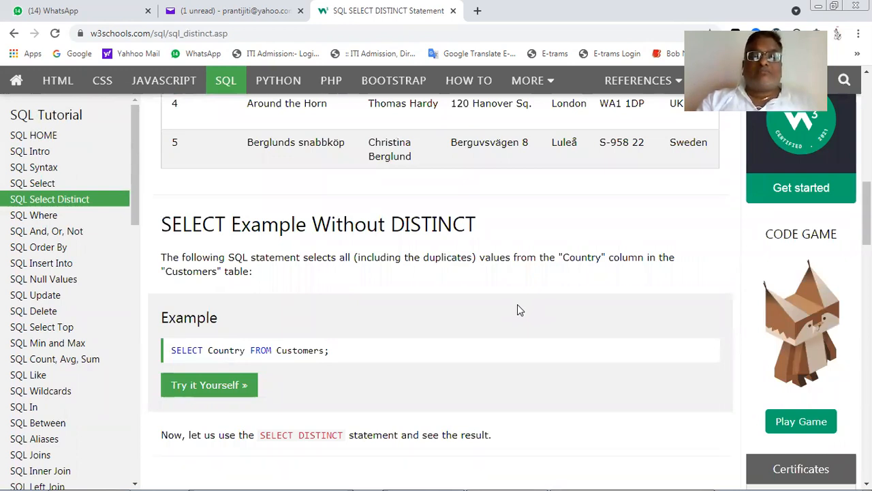
scroll(518, 310, up, 5)
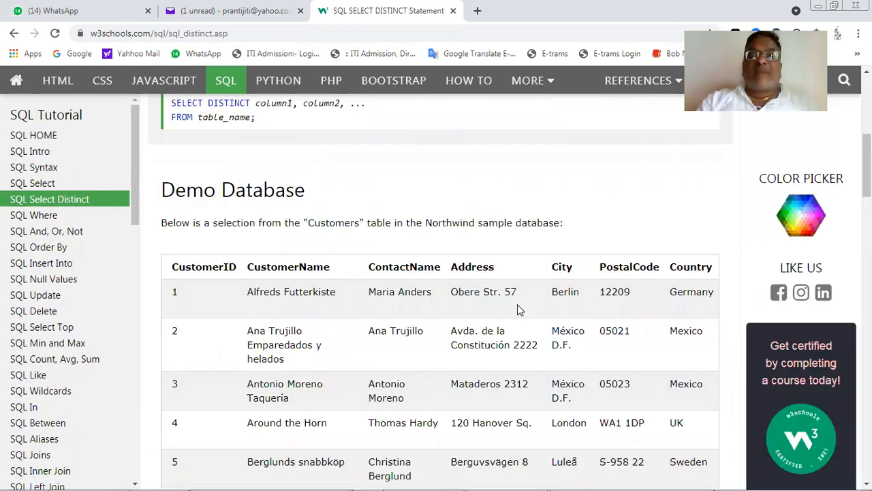
scroll(518, 310, up, 5)
scroll(518, 310, down, 1)
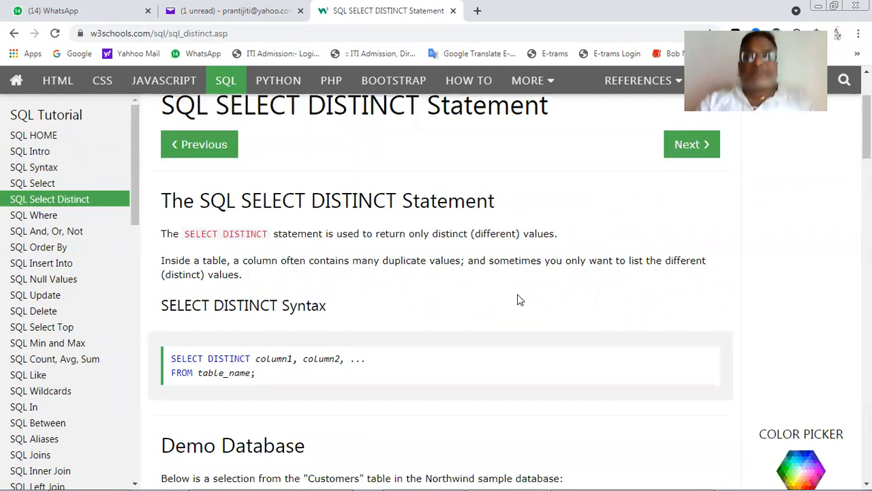
- Switch to Microsoft Access and locate the tal field in the candi field list of myFirstQuery
key(alt+Tab)
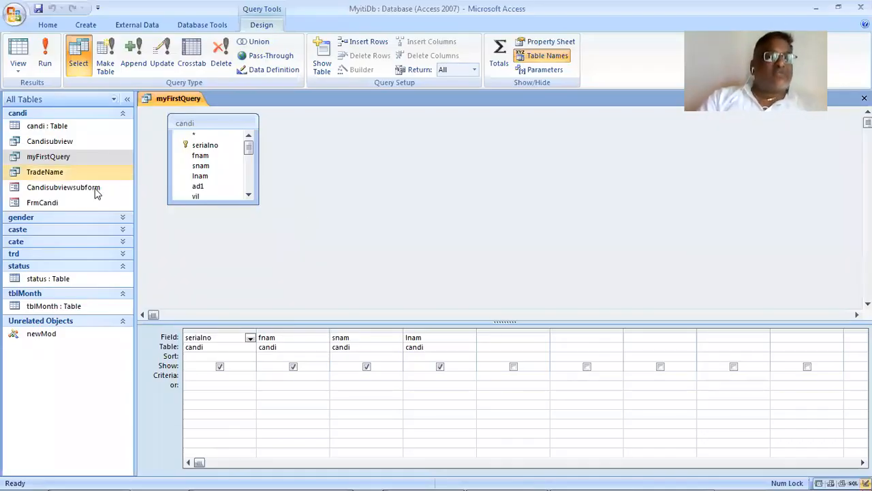
click(249, 195)
click(249, 195)
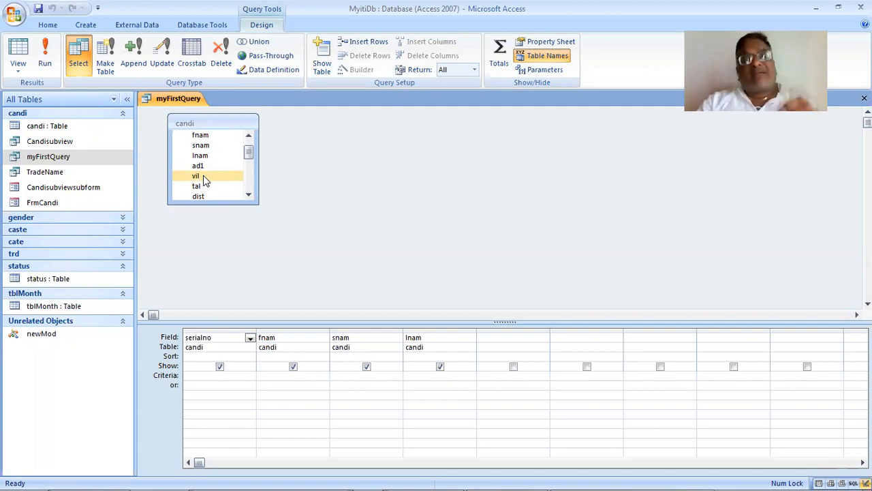
click(211, 186)
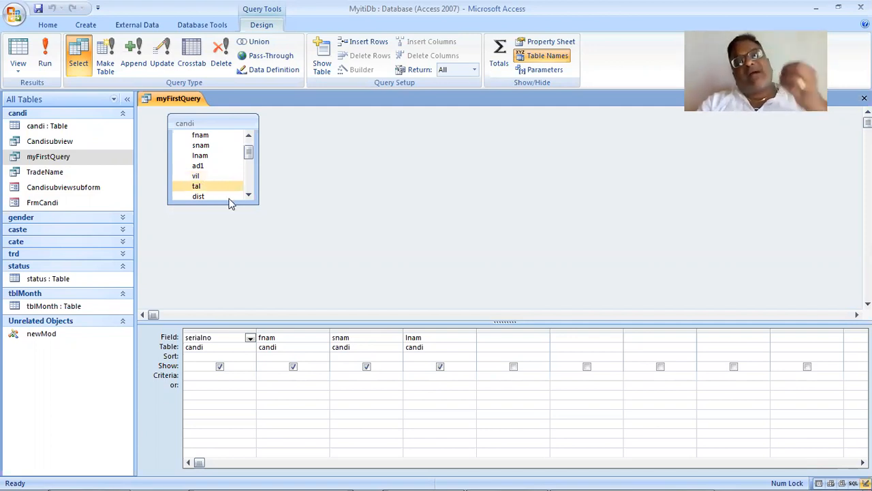
click(235, 198)
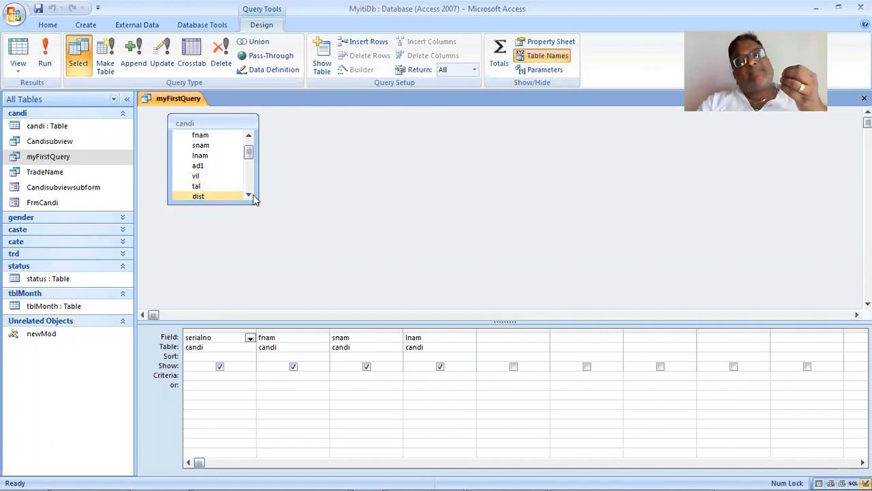
click(249, 196)
click(249, 196)
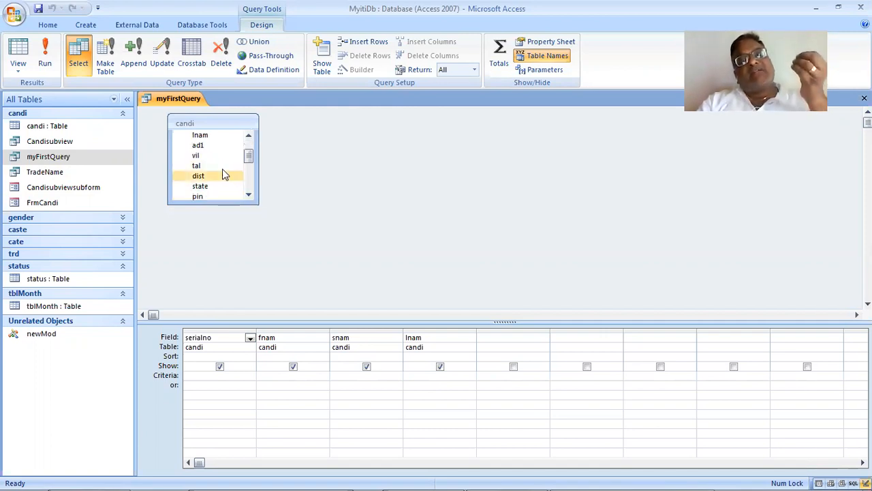
click(222, 165)
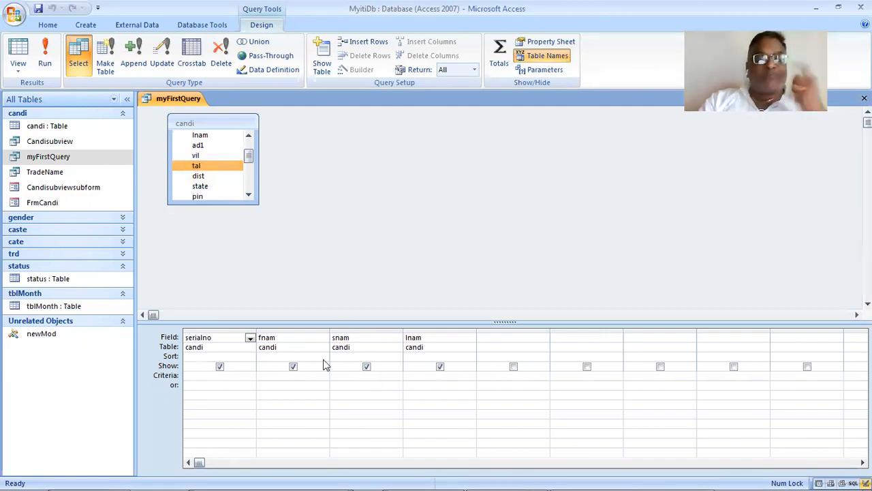
- Replace the serialno, fnam, snam and lnam columns in the query grid with the tal field and run the query
drag(224, 330, 468, 333)
right_click(469, 335)
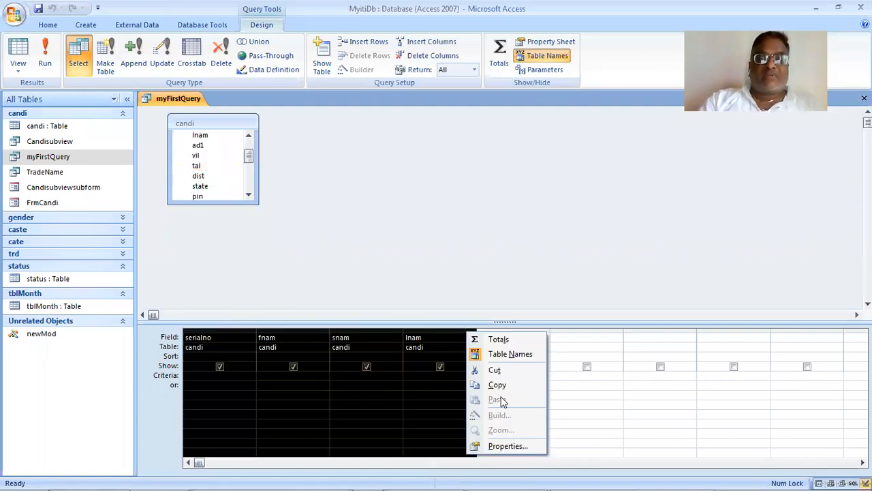
click(500, 372)
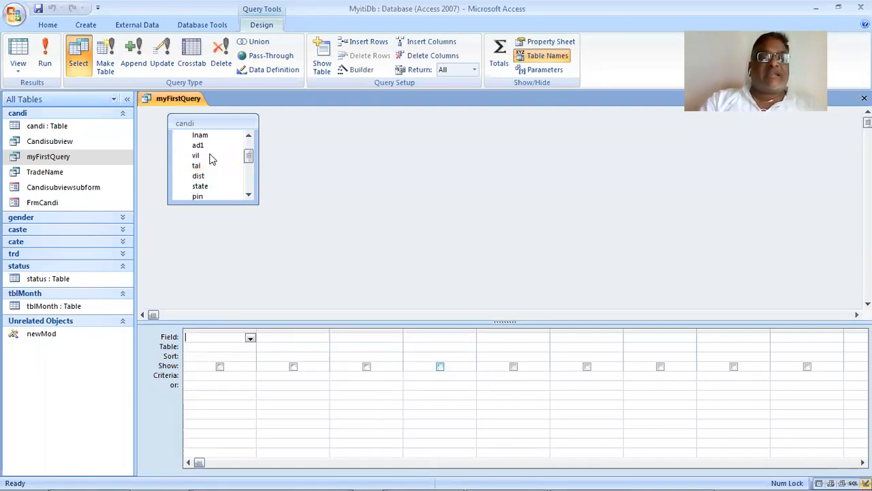
drag(216, 163, 213, 338)
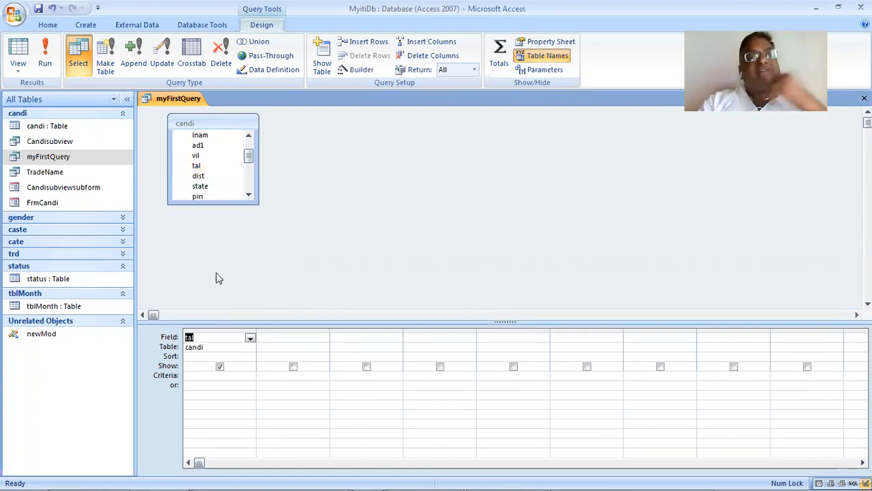
click(43, 64)
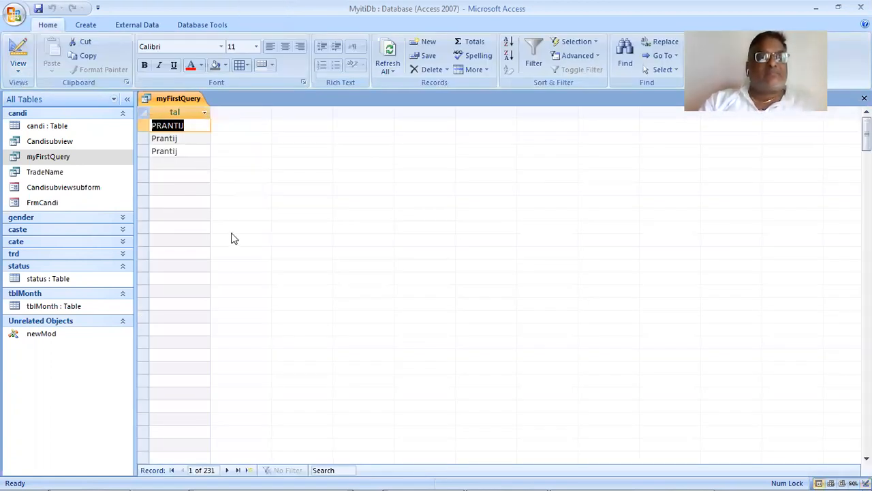
- Open the candi table and look through its records to check the values in the tal column
double_click(72, 127)
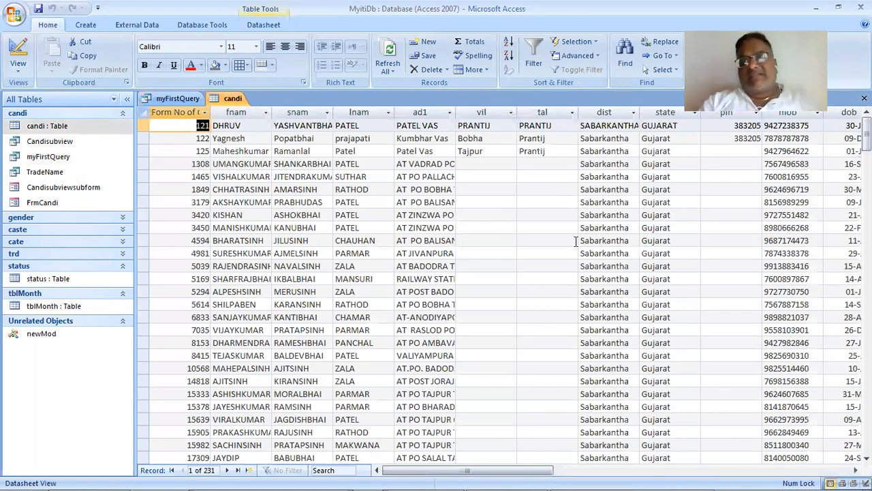
scroll(576, 242, down, 8)
scroll(586, 273, down, 8)
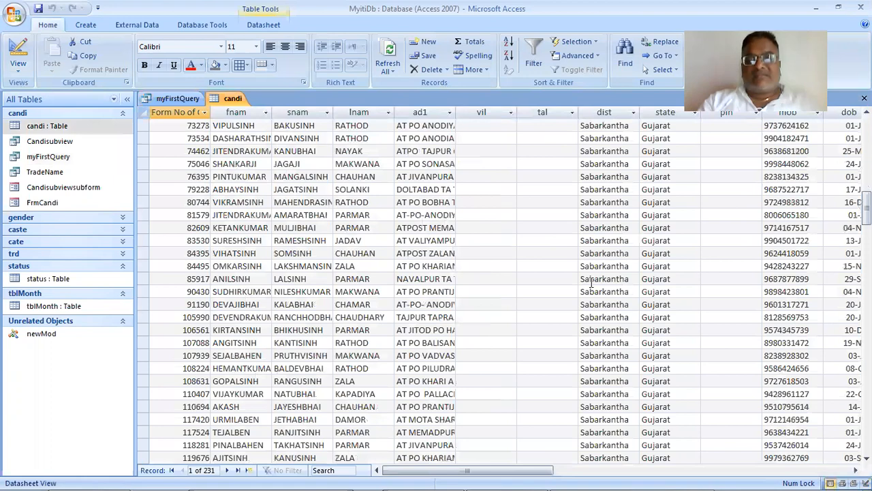
scroll(591, 283, down, 4)
scroll(592, 282, down, 10)
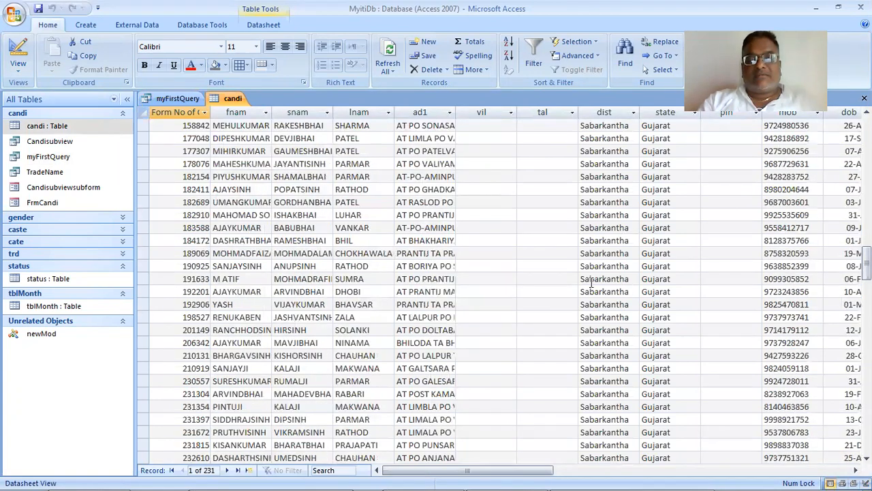
scroll(591, 283, down, 3)
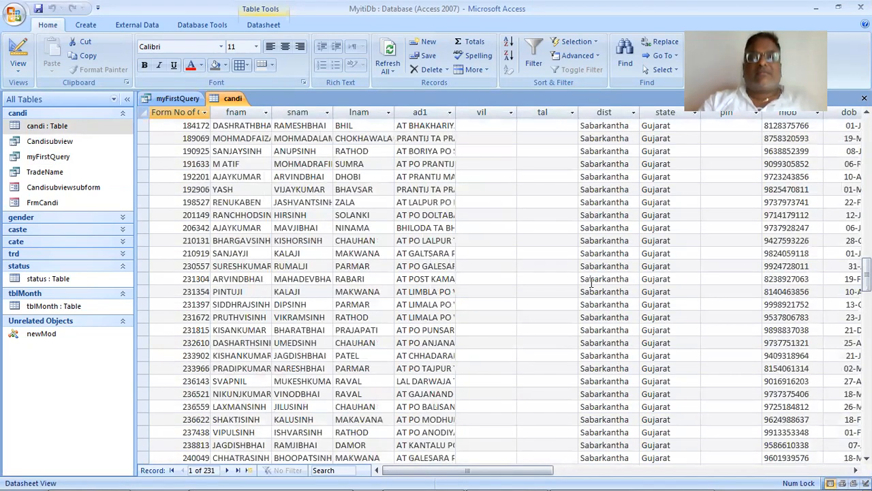
scroll(592, 283, up, 20)
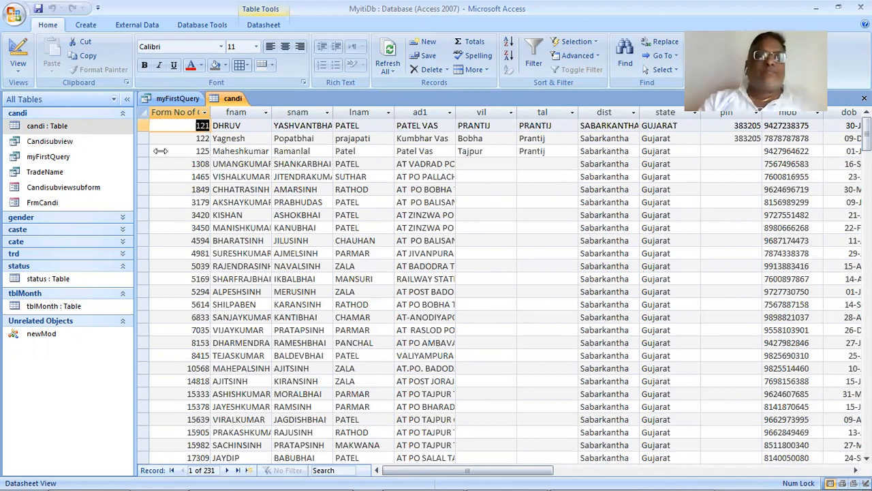
- Return to myFirstQuery in Design View, replace the tal column with the lnam field and run the query
click(180, 101)
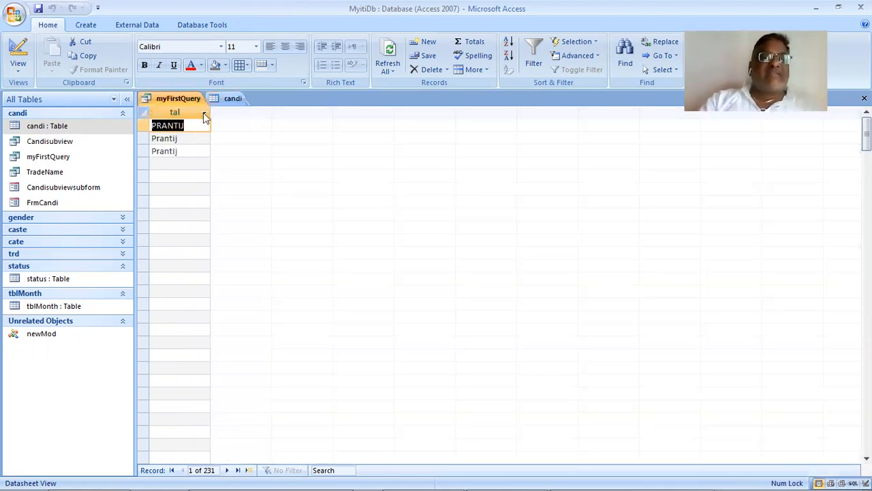
click(18, 69)
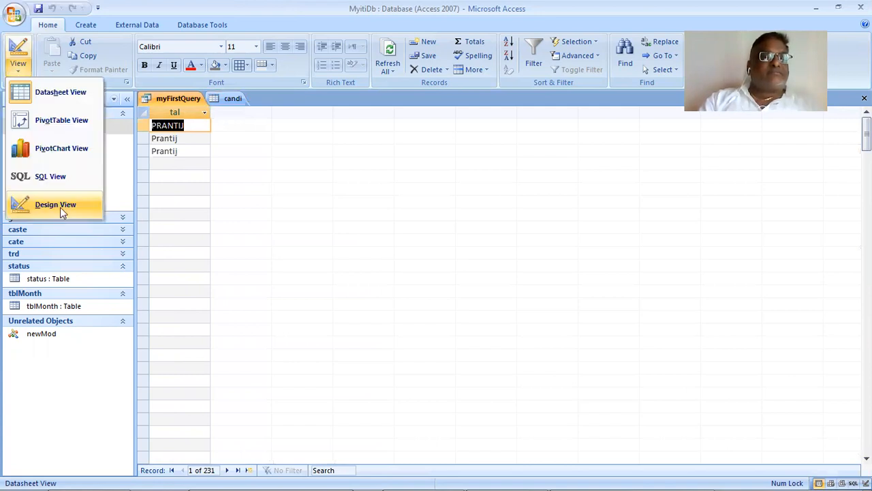
click(60, 207)
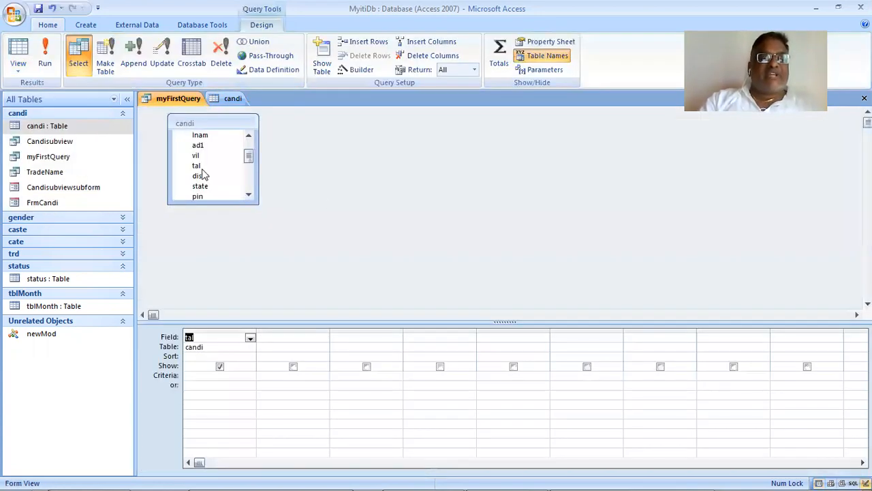
click(222, 156)
click(248, 144)
drag(218, 166, 286, 333)
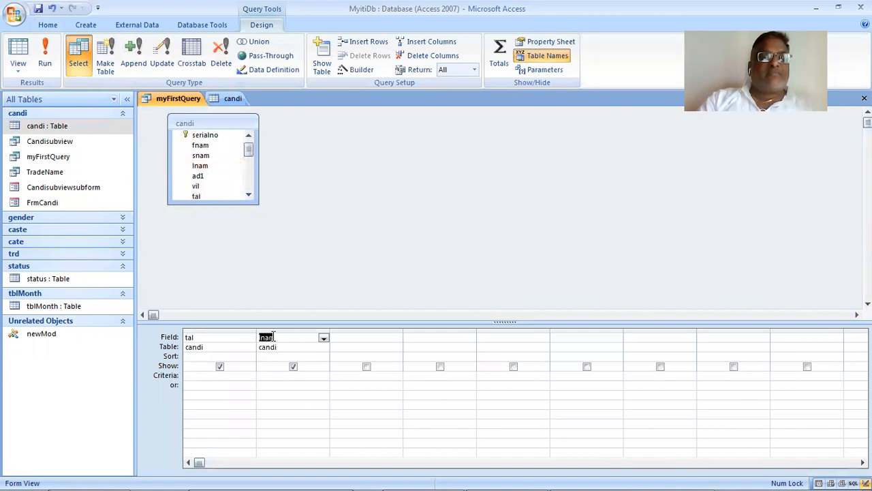
right_click(222, 330)
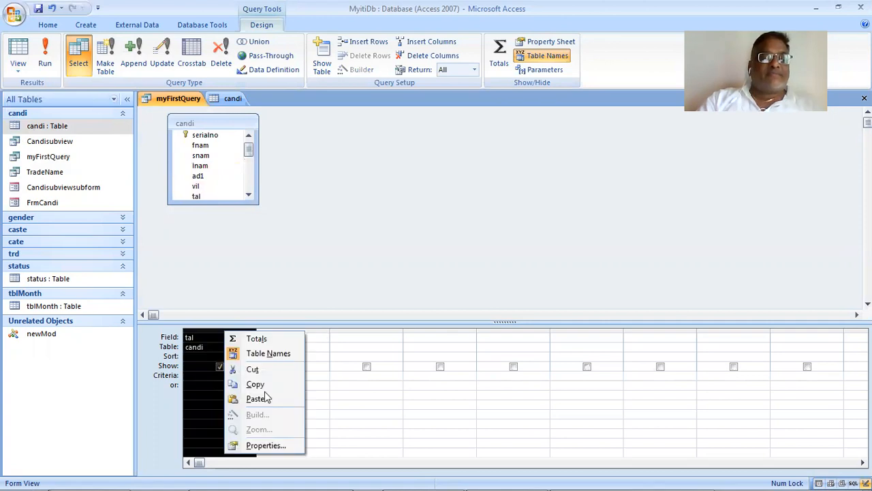
click(269, 369)
click(254, 402)
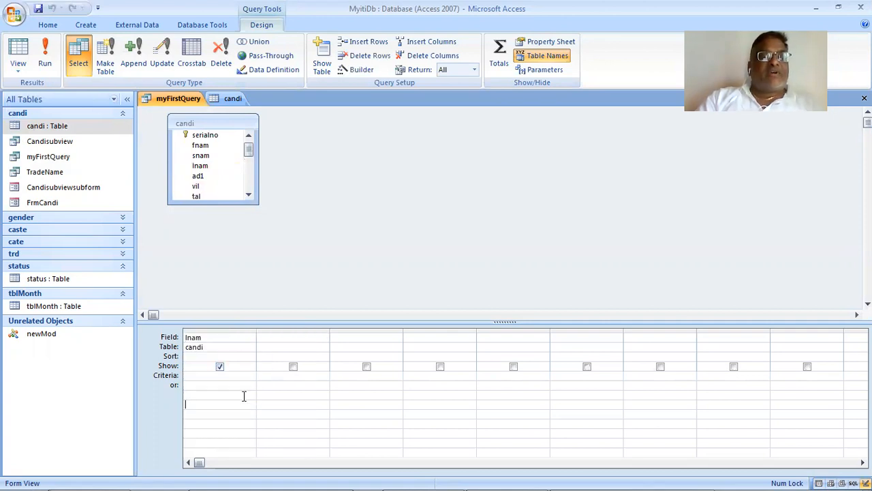
click(45, 48)
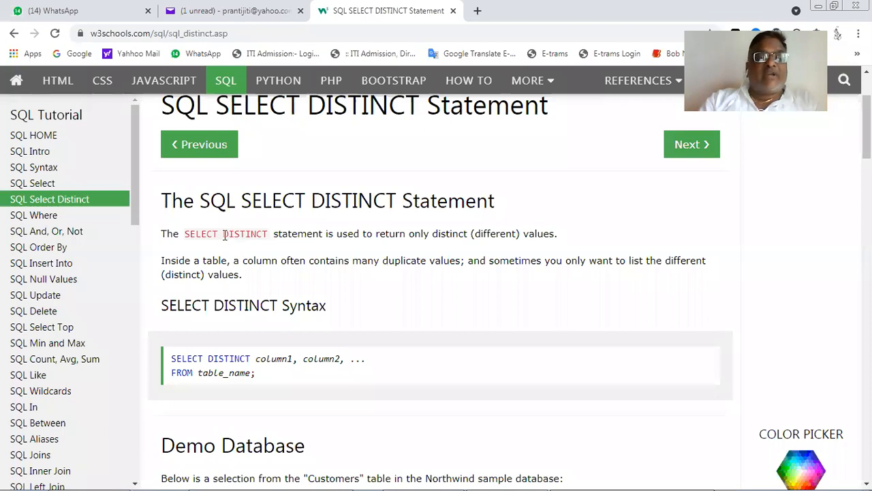
- Take the DISTINCT keyword from the W3Schools page, insert it after SELECT in the SQL statement of myFirstQuery and run the query
drag(220, 235, 272, 252)
key(alt+Tab)
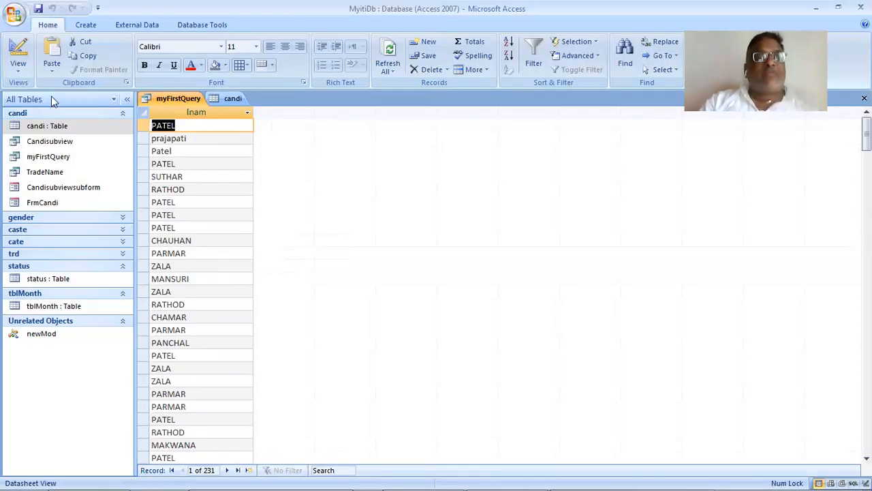
click(24, 65)
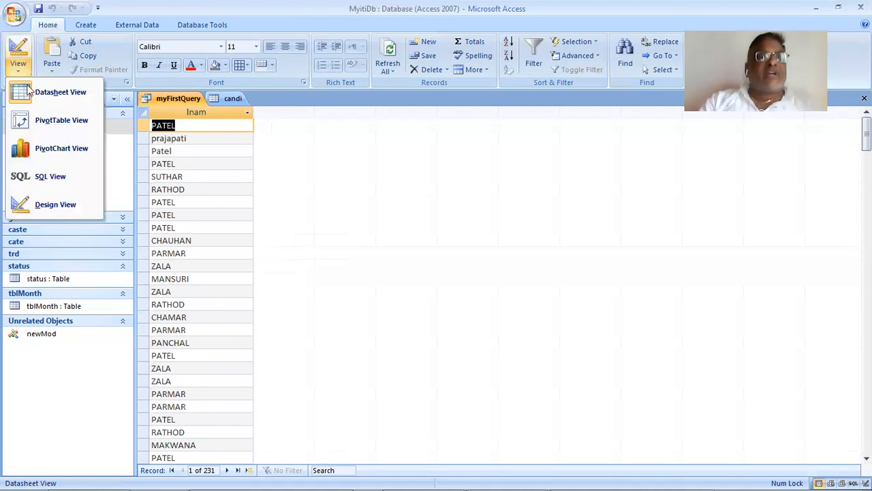
click(58, 179)
click(191, 128)
click(164, 113)
text(DISTINCT candi.Inam)
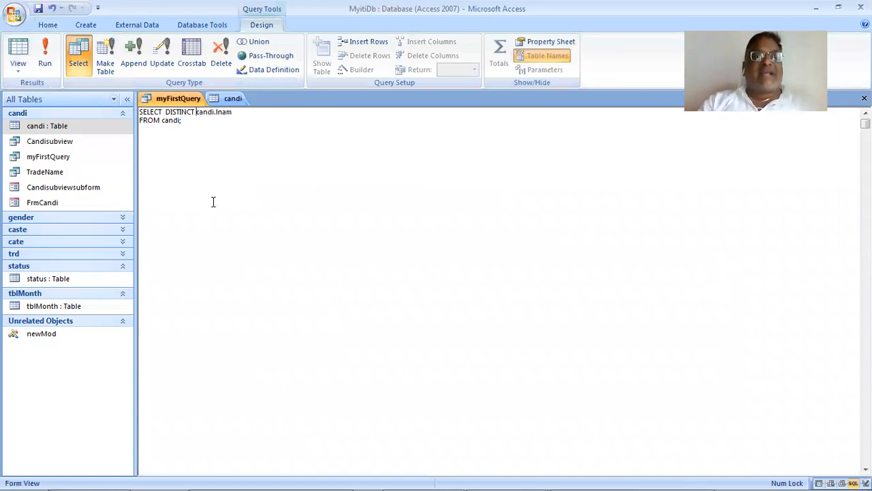
click(44, 58)
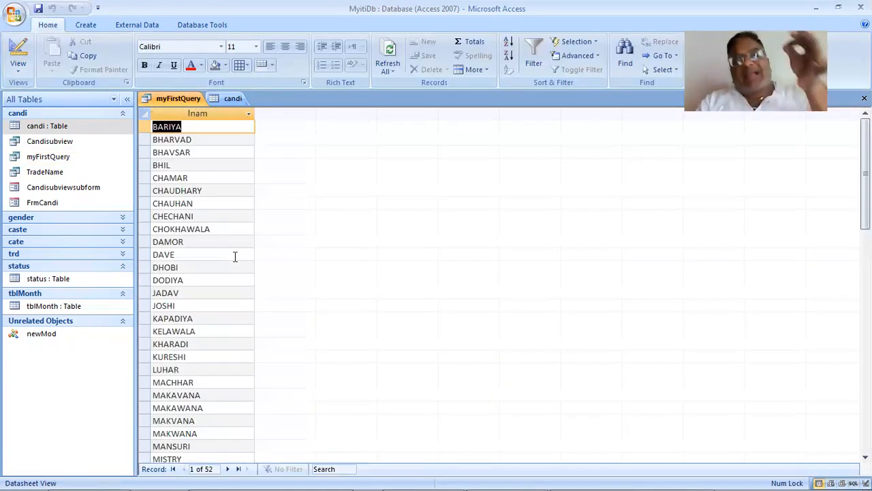
- Look through the lnam values returned by the DISTINCT query, comparing the similarly spelled entries
scroll(235, 257, down, 1)
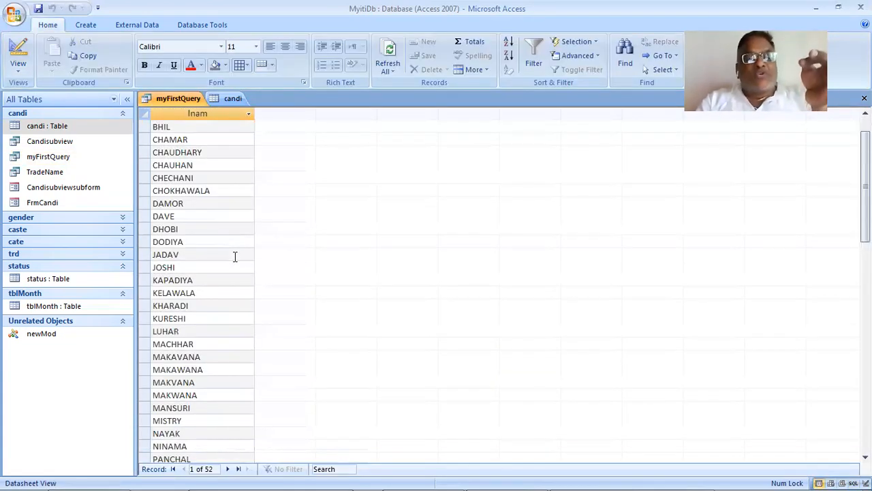
scroll(234, 256, down, 3)
scroll(234, 256, down, 2)
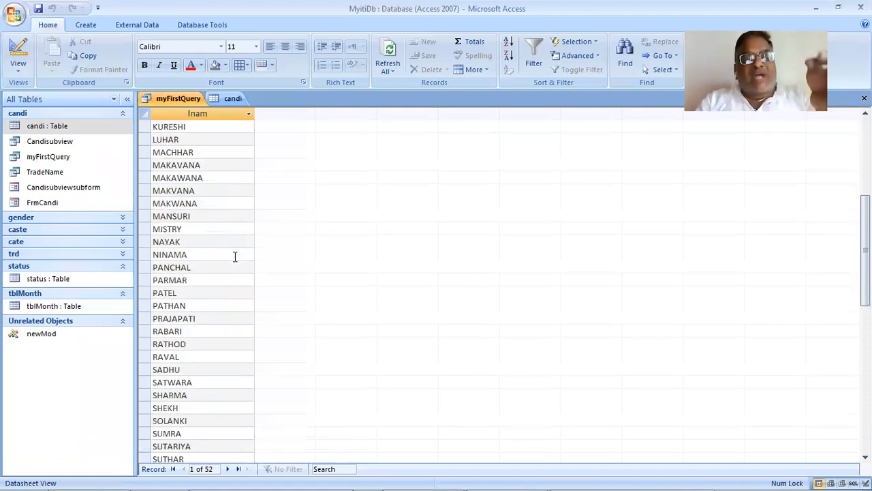
scroll(235, 257, down, 3)
scroll(234, 257, up, 6)
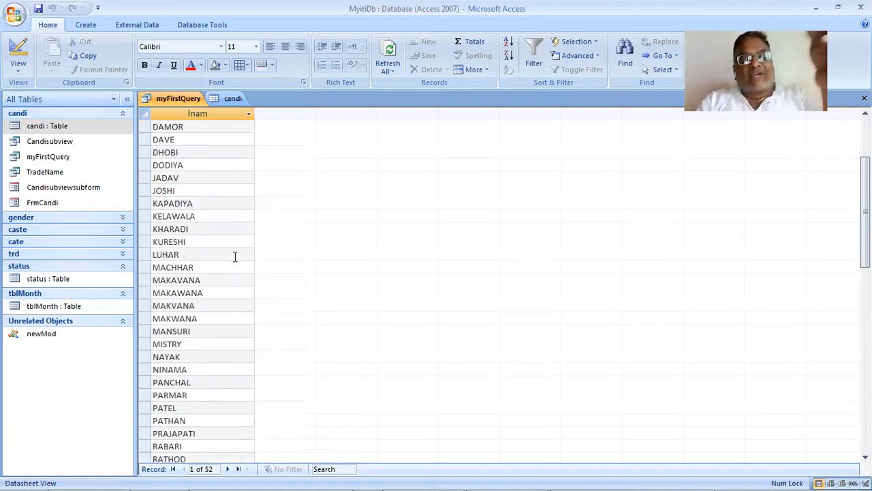
scroll(235, 256, up, 3)
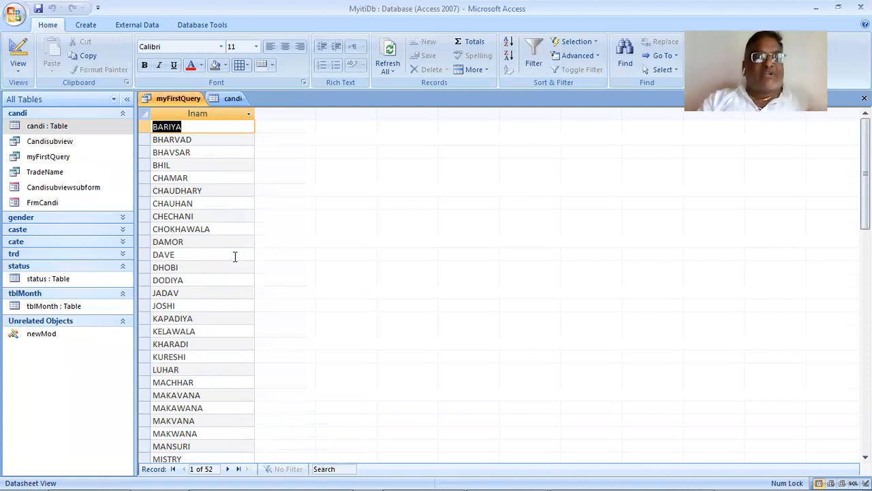
scroll(234, 256, down, 5)
scroll(235, 256, down, 1)
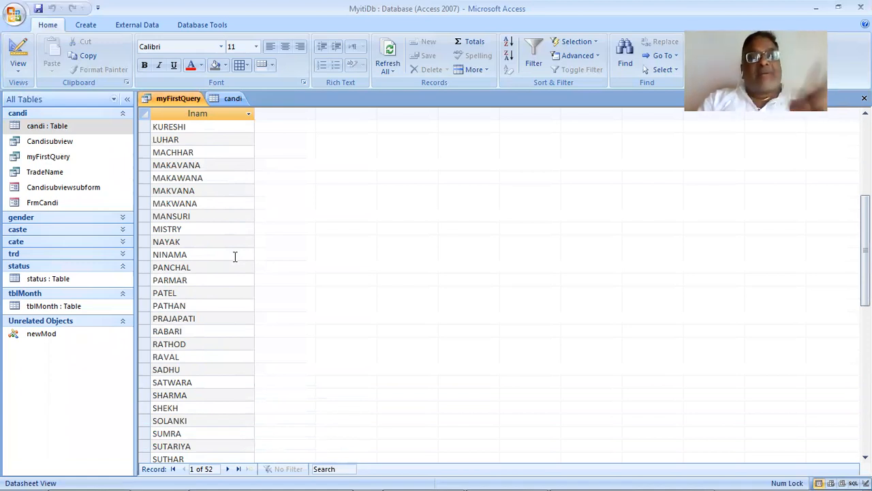
click(224, 170)
click(225, 182)
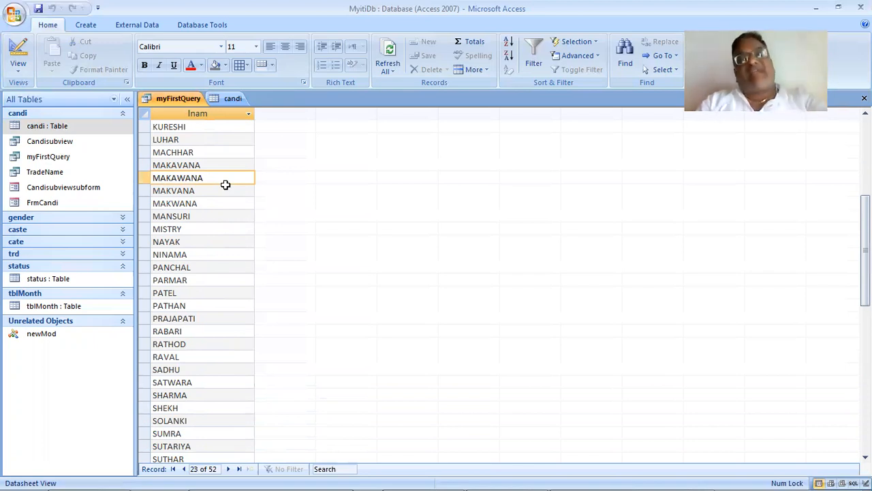
scroll(226, 185, down, 3)
scroll(225, 185, down, 2)
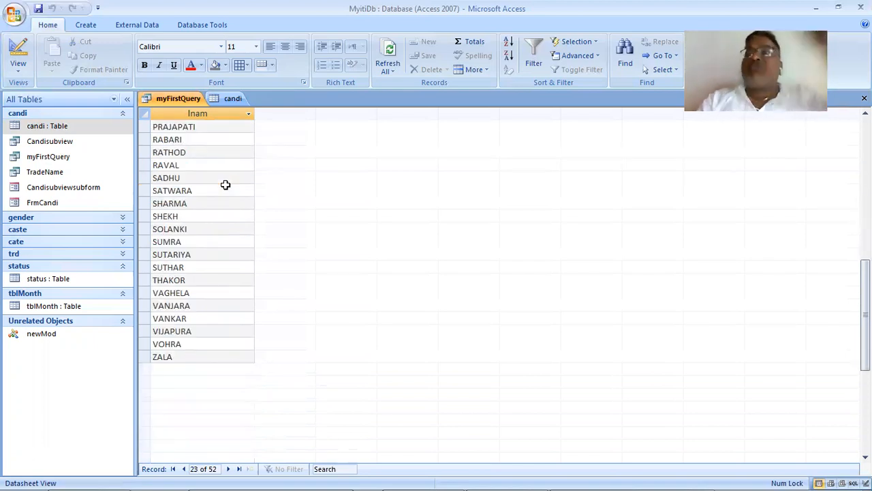
scroll(225, 185, up, 7)
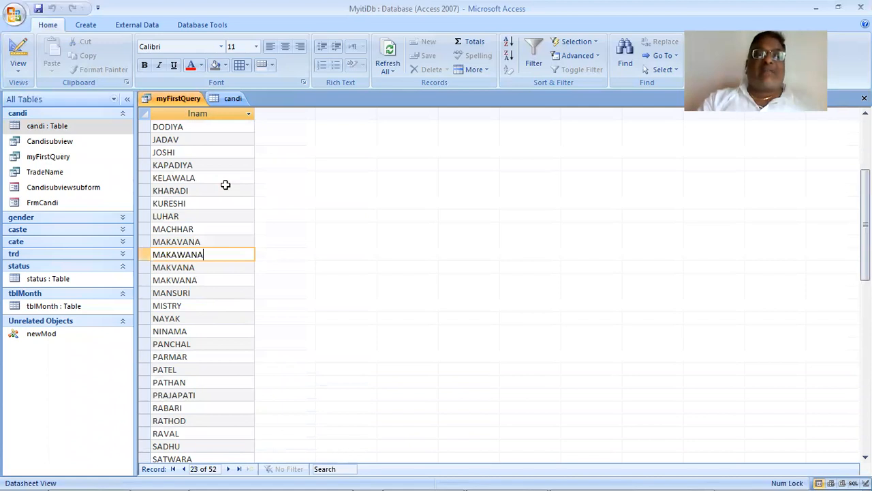
scroll(226, 184, up, 4)
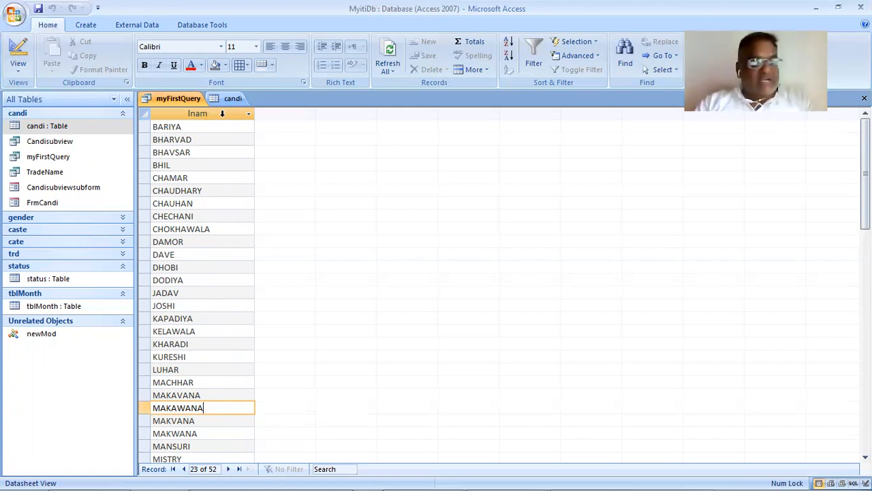
- Switch to the W3Schools page in Chrome and look through the SELECT DISTINCT lesson's syntax, demo database and example without DISTINCT
key(alt+Tab)
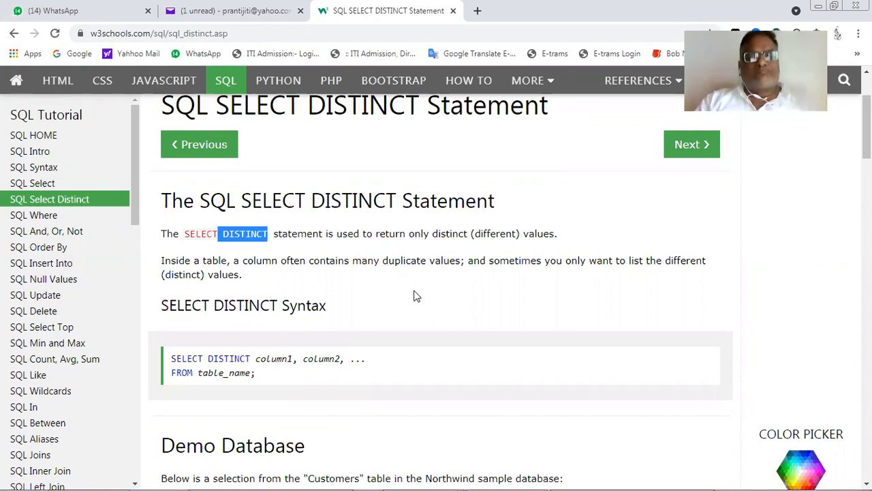
scroll(417, 296, down, 2)
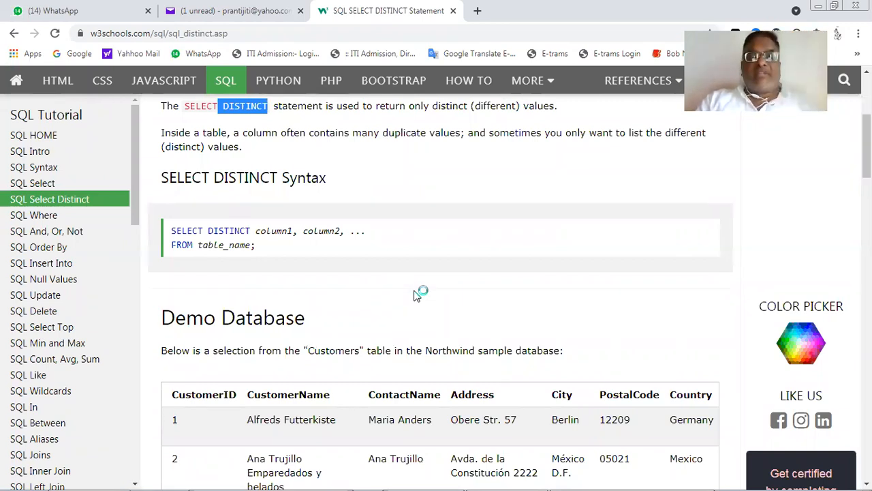
scroll(416, 295, down, 1)
scroll(416, 295, down, 4)
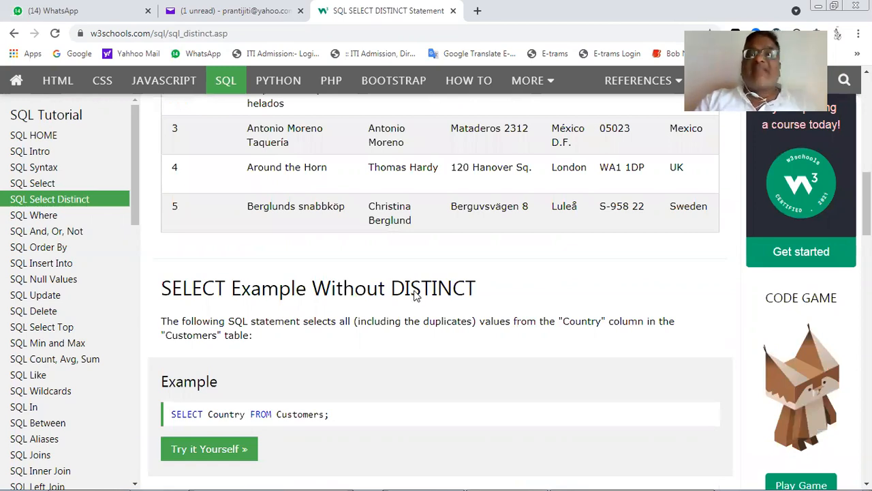
scroll(415, 289, up, 10)
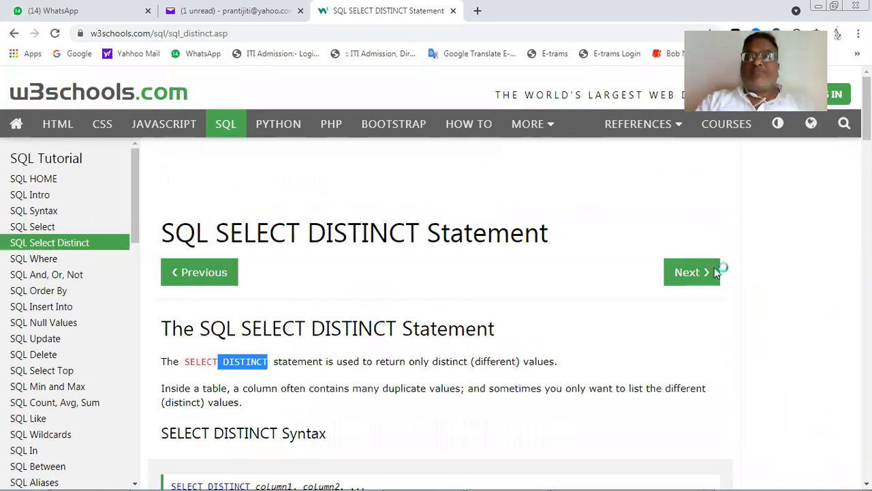
- Open the SQL WHERE Clause lesson and read its description, syntax and note
click(692, 271)
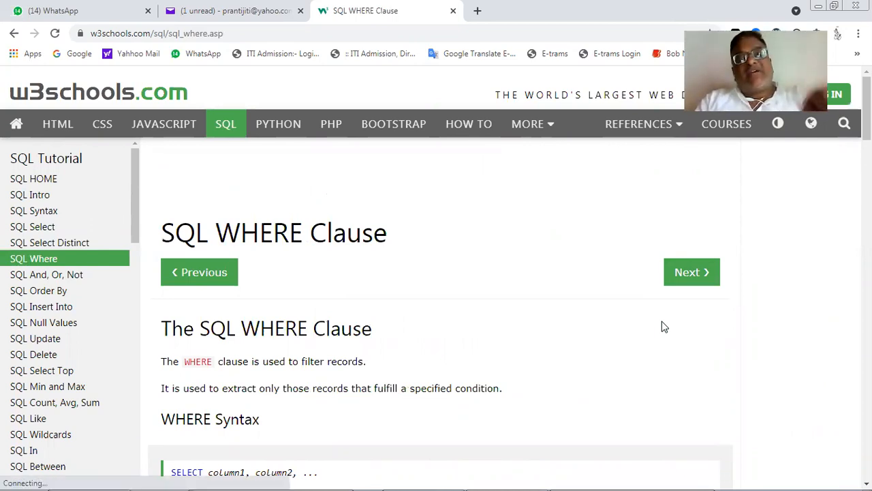
scroll(662, 326, down, 2)
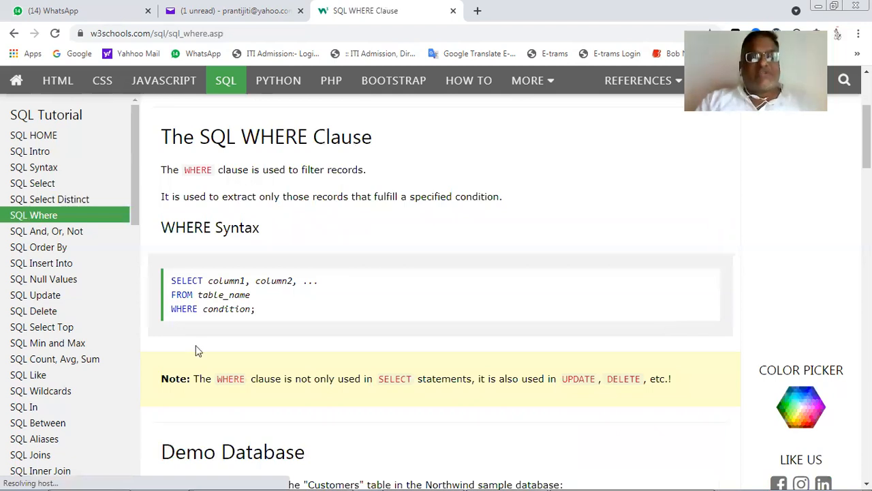
scroll(197, 349, up, 1)
scroll(198, 349, down, 1)
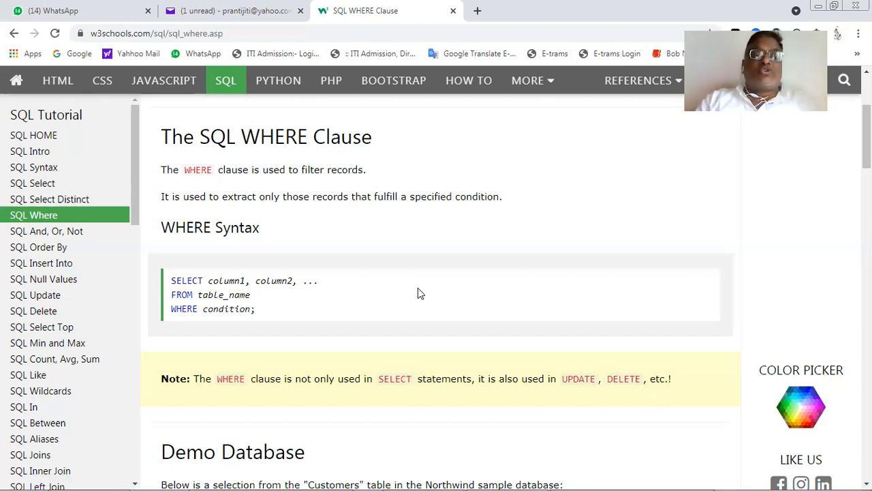
scroll(420, 293, up, 1)
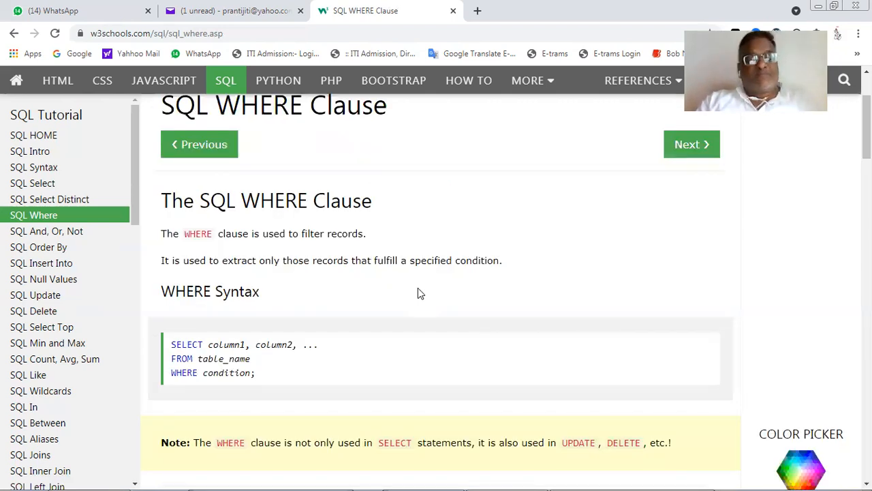
scroll(419, 293, down, 1)
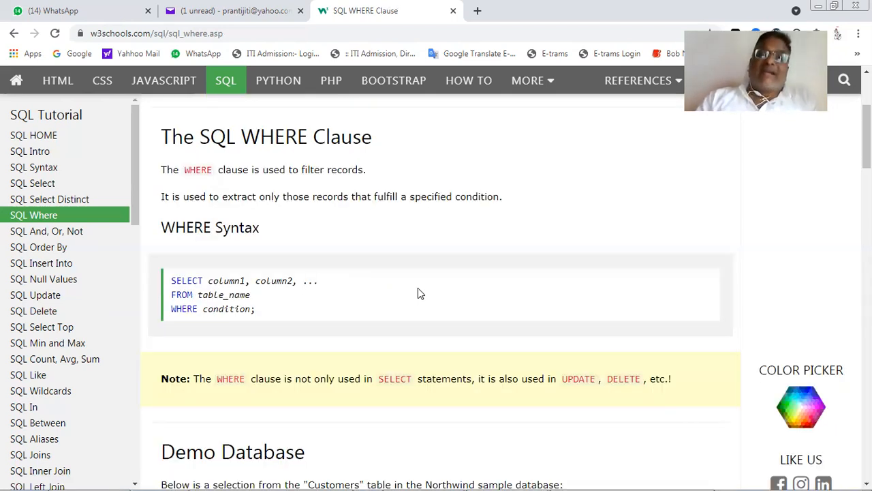
scroll(419, 294, up, 1)
- Switch to the practical 37 PDF in Adobe Acrobat Reader and read the Case 1 question and its answer
key(alt+Tab)
key(alt+Tab)
key(alt+Tab)
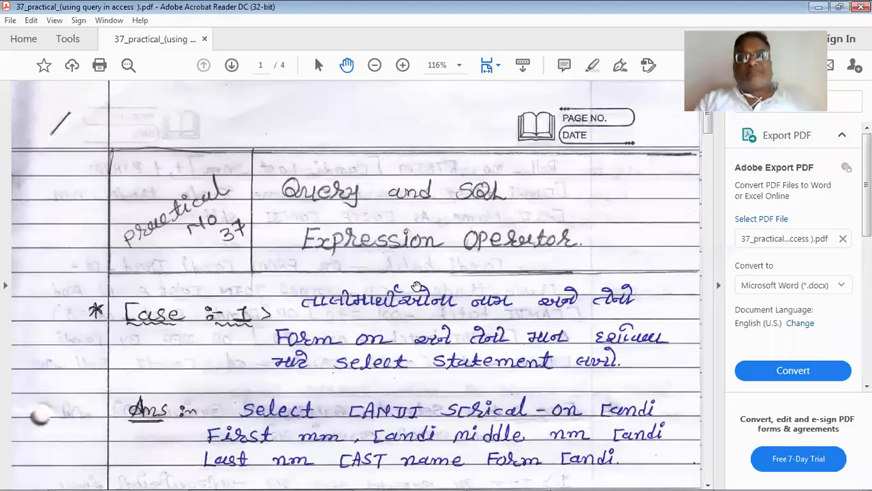
scroll(417, 285, down, 1)
scroll(417, 286, down, 2)
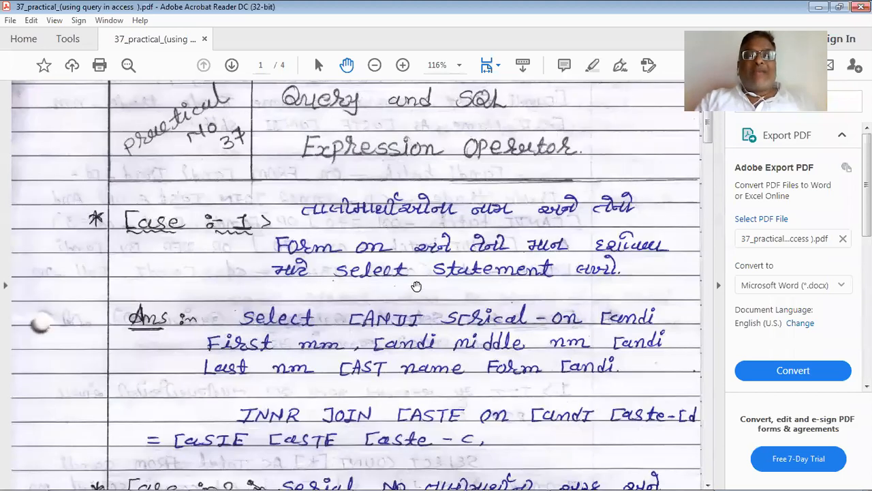
scroll(579, 204, down, 1)
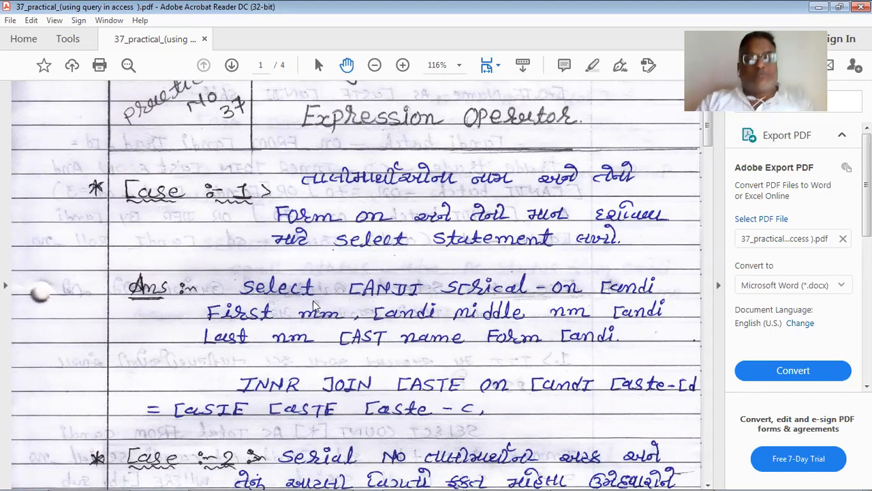
- Switch to Microsoft Access, close the open myFirstQuery and candi datasheets, and reopen only myFirstQuery
key(alt+Tab)
key(alt+Tab)
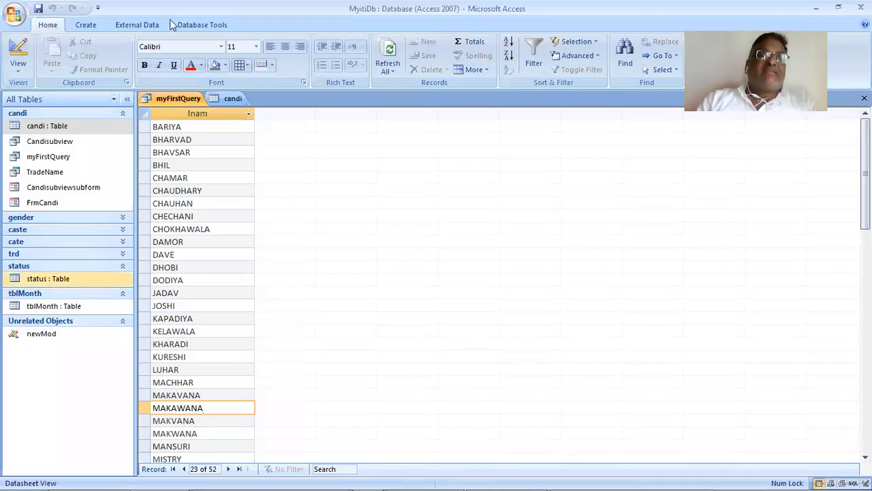
right_click(181, 98)
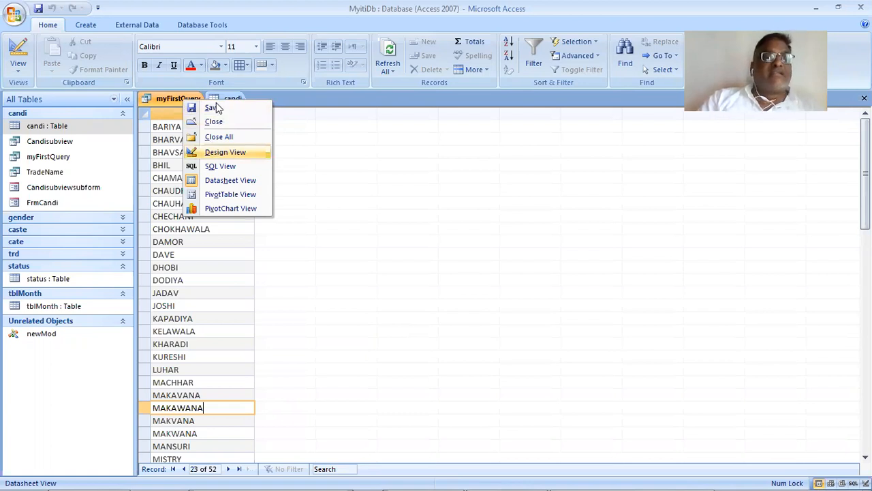
click(368, 193)
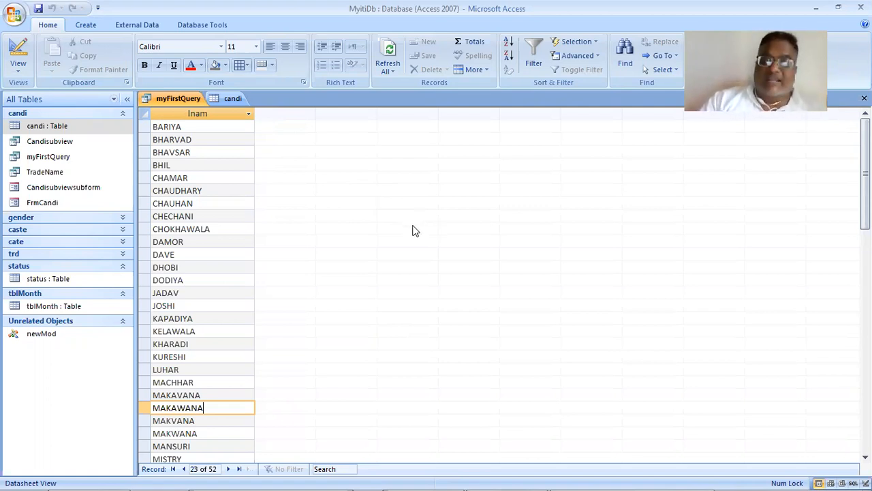
key(Down)
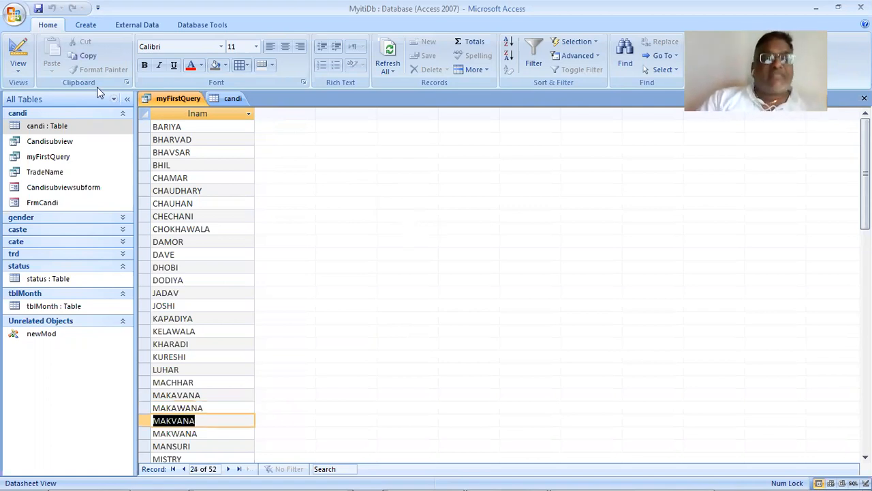
right_click(165, 102)
click(176, 109)
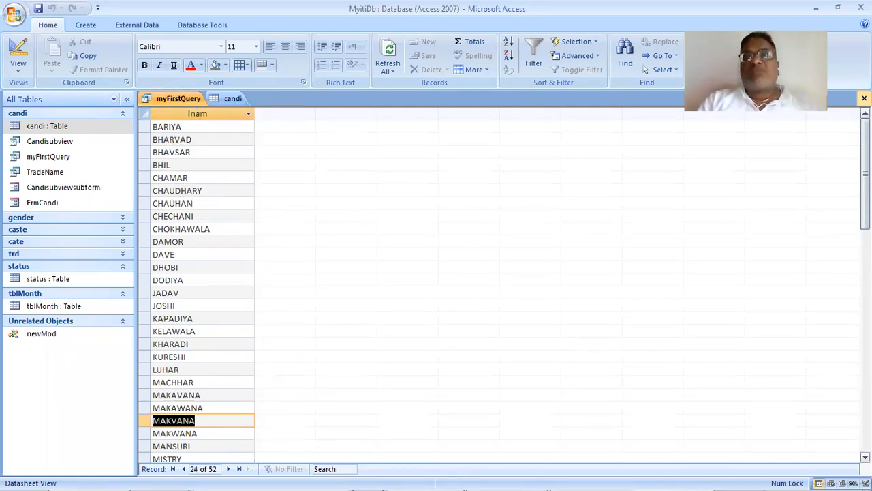
click(864, 98)
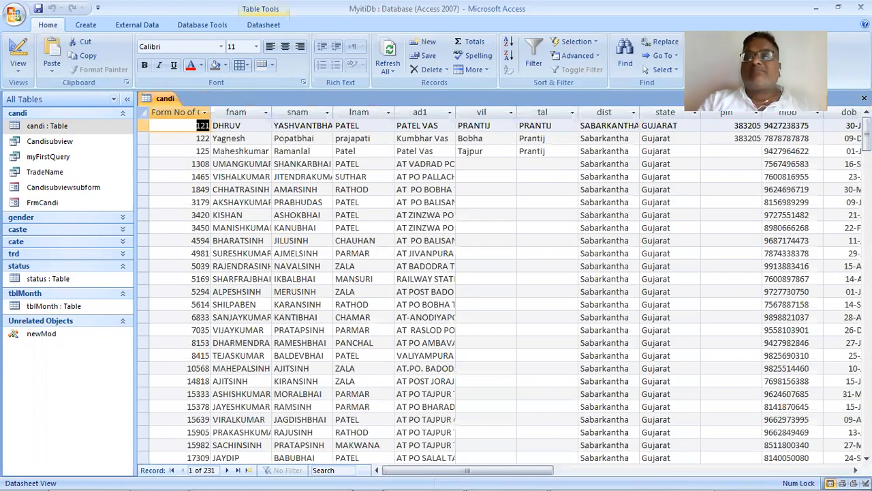
key(ctrl+w)
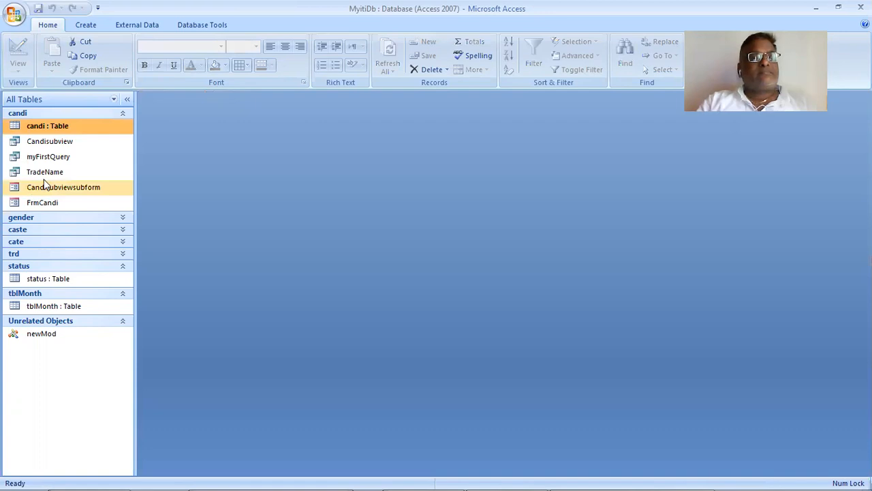
double_click(75, 162)
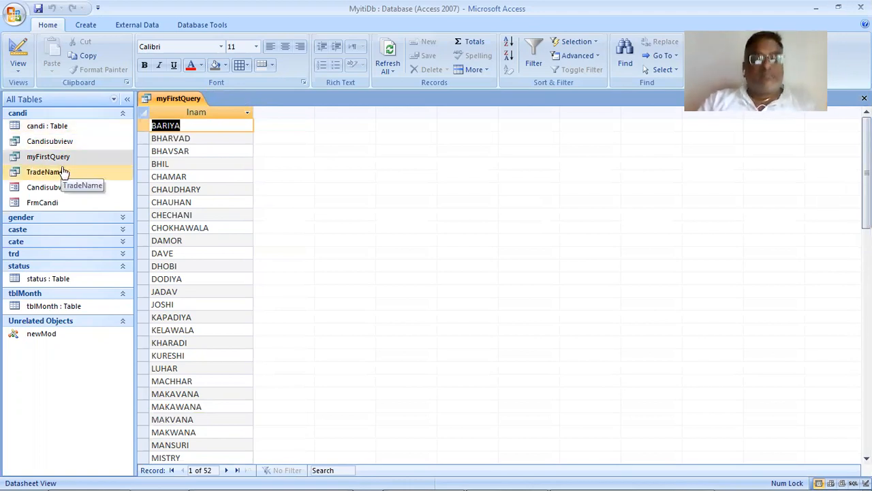
- Recheck the Case 1 requirement in the practical 37 PDF and the WHERE syntax on the W3Schools page
key(alt+Tab)
key(alt+Tab)
key(alt+Tab)
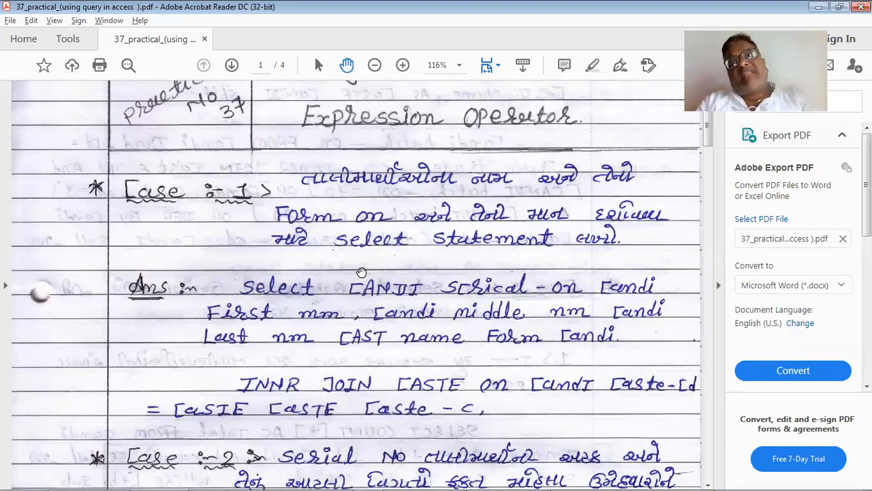
key(alt+Tab)
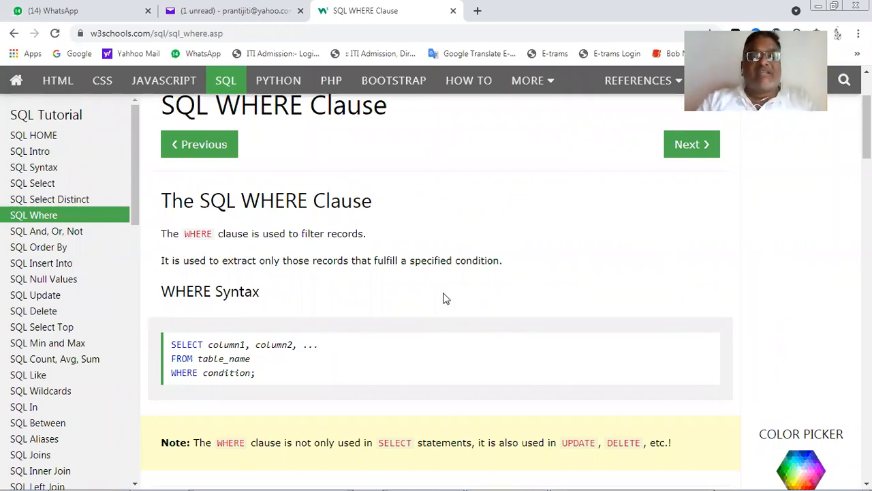
- Return to Access, show myFirstQuery in Design View and add the candi fields serialno, fnam and snam after lnam
key(alt+Tab)
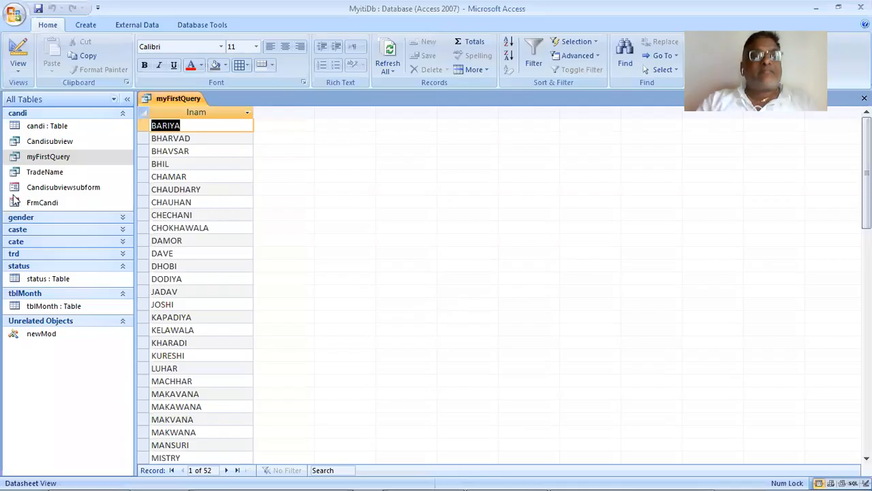
click(94, 141)
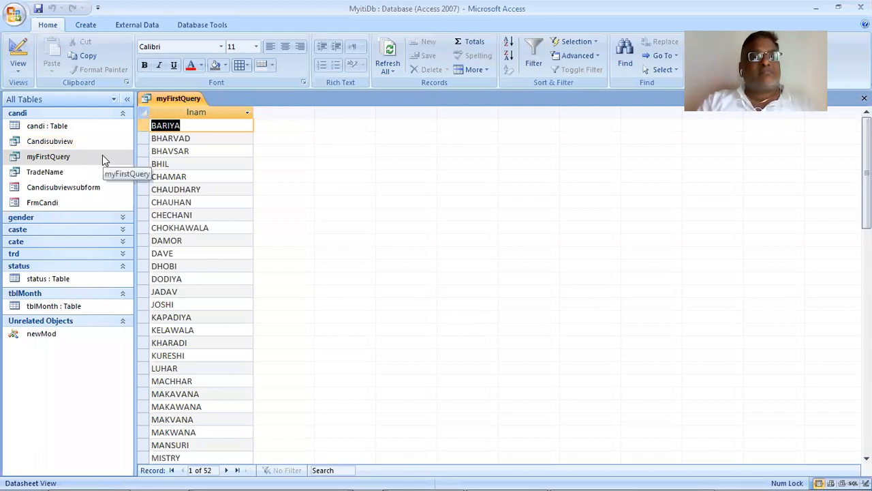
click(20, 68)
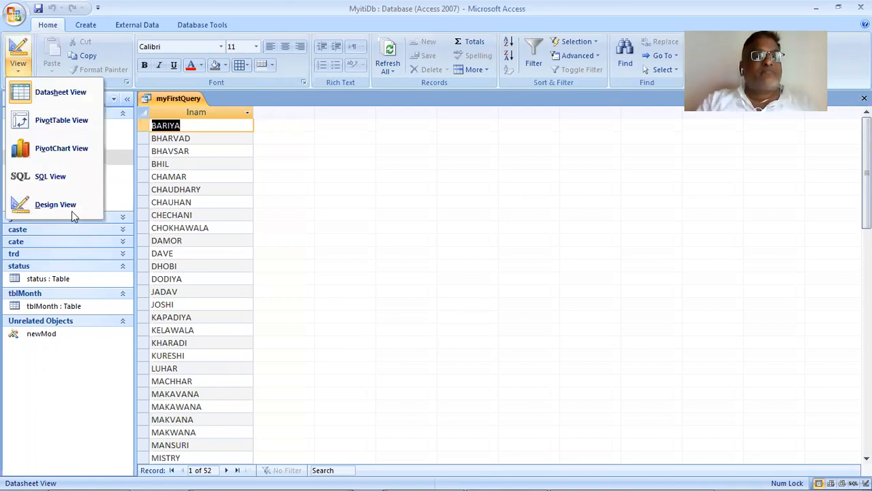
click(96, 207)
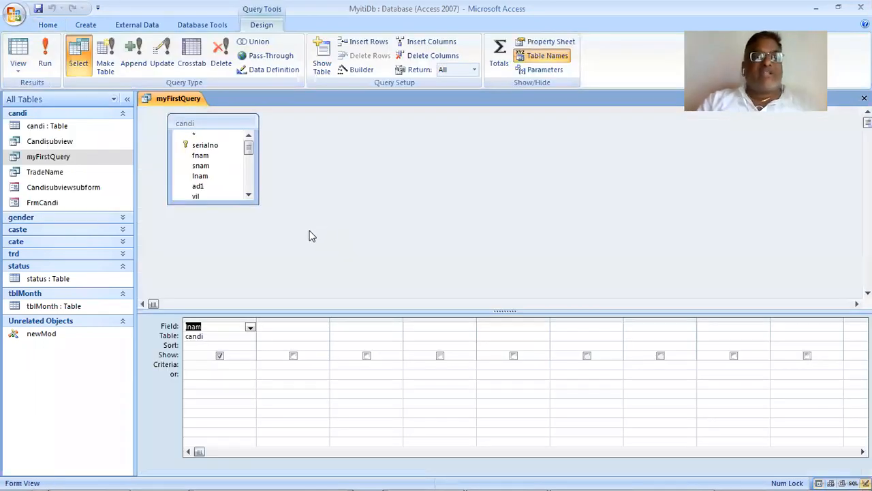
click(233, 155)
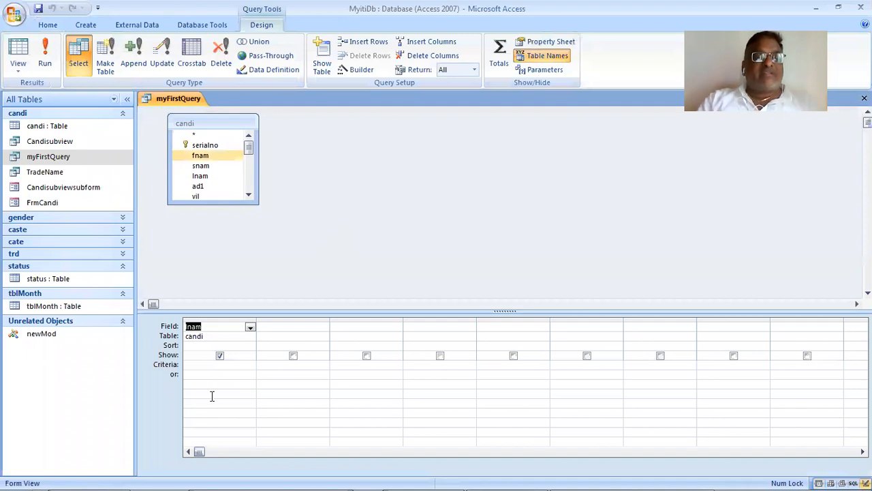
drag(226, 145, 283, 338)
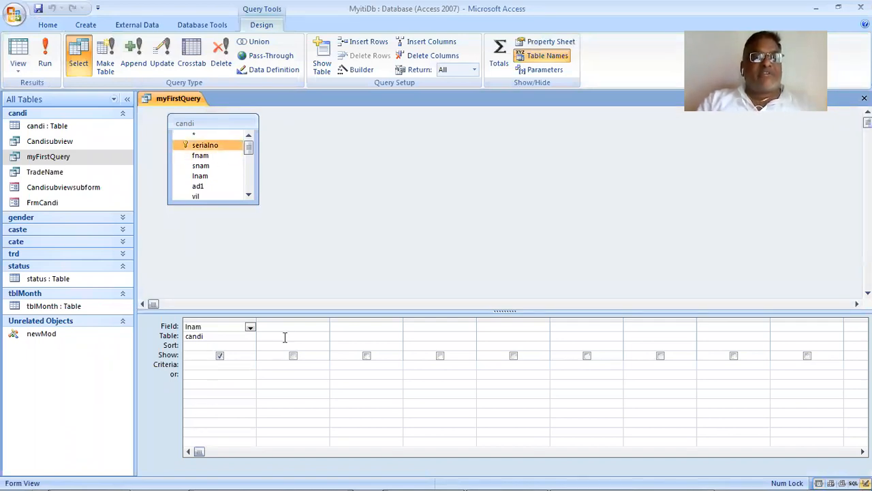
drag(211, 151, 383, 327)
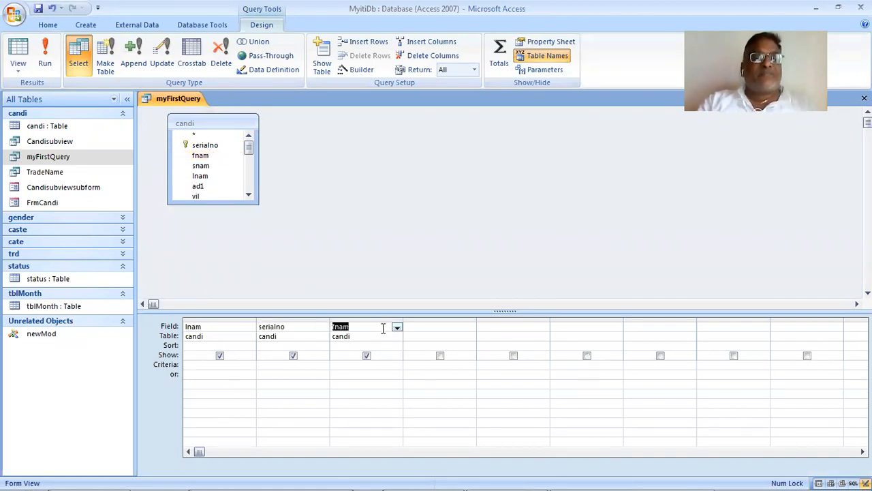
click(218, 170)
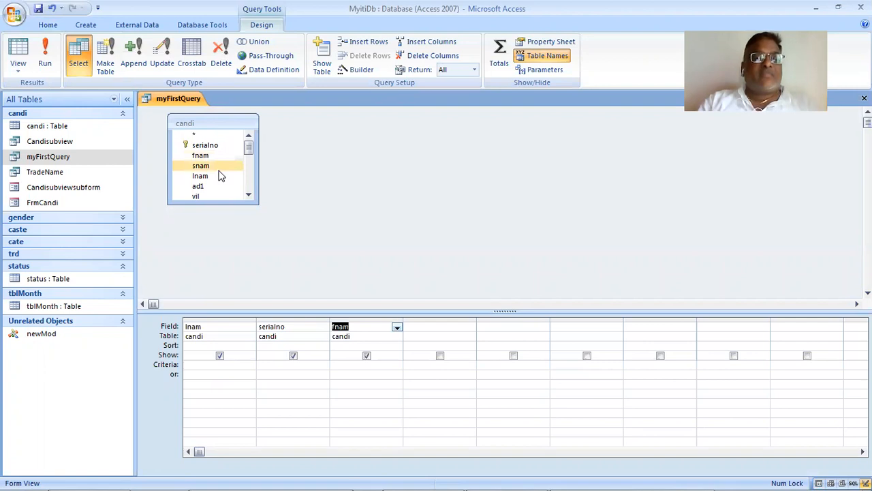
click(380, 248)
drag(199, 167, 439, 341)
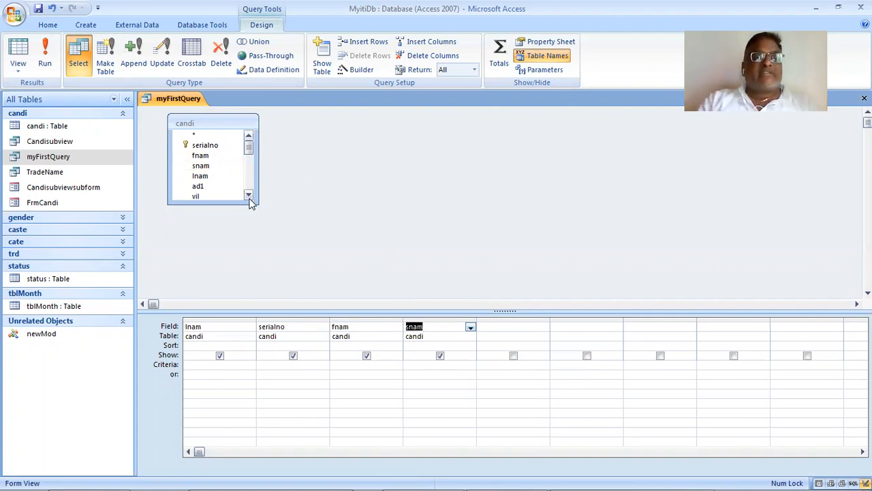
- Add the caste field of the candi table to myFirstQuery and run the query
scroll(248, 195, down, 3)
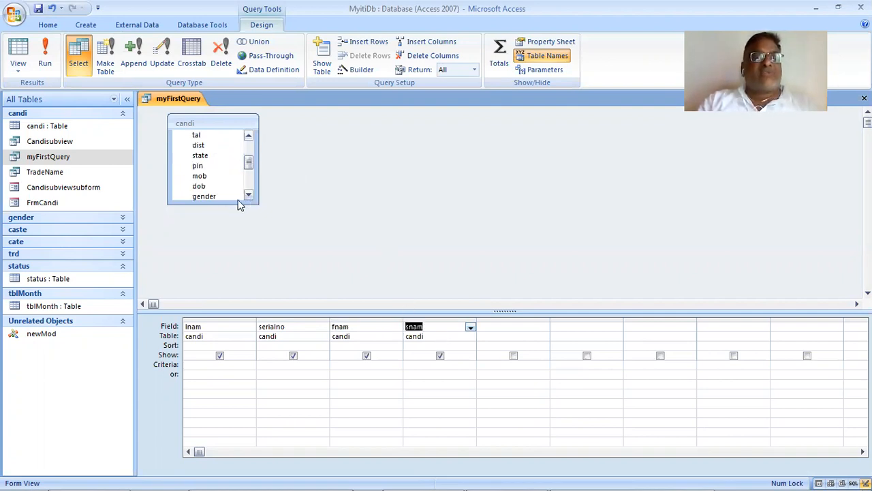
click(217, 187)
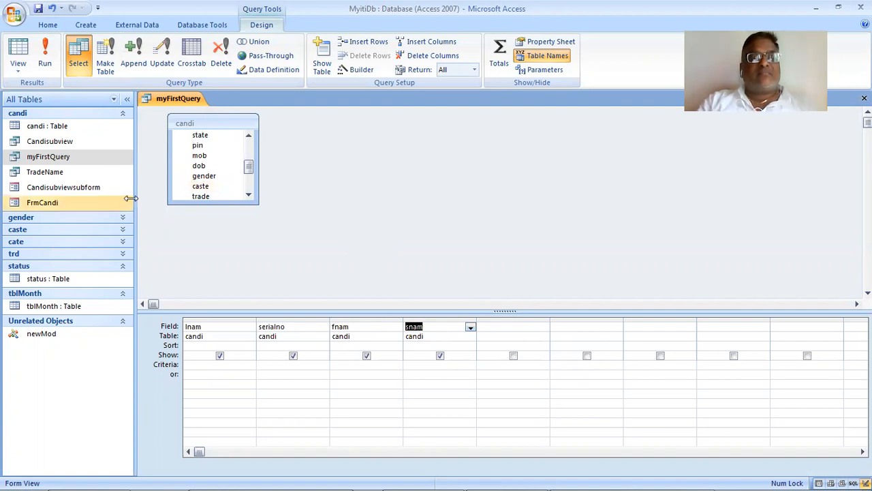
drag(229, 191, 579, 329)
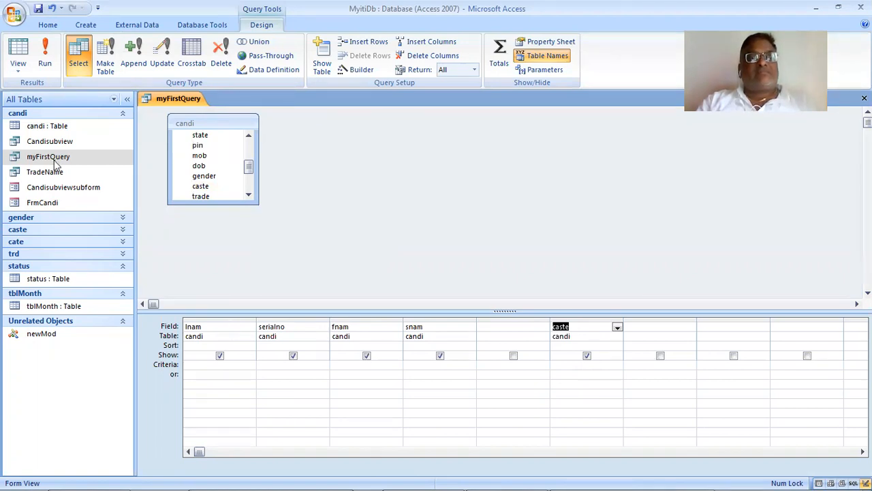
click(51, 68)
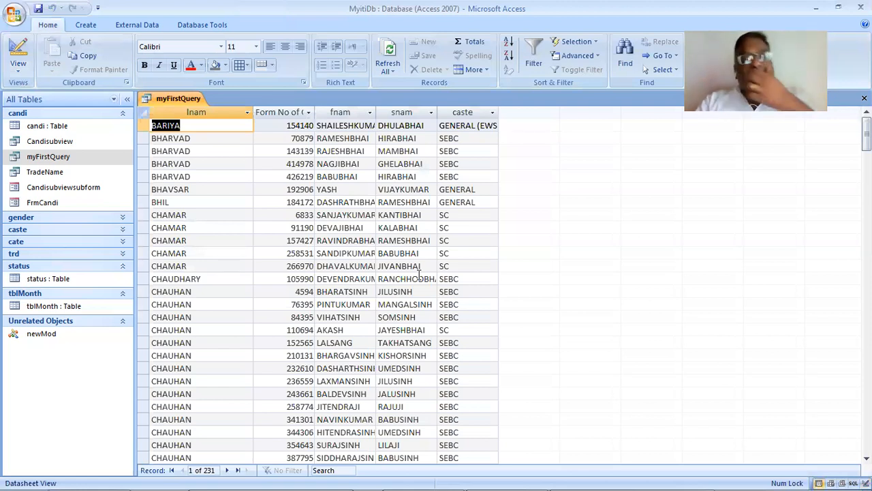
- Show myFirstQuery in SQL View and remove the DISTINCT keyword from its SELECT statement
scroll(436, 280, down, 4)
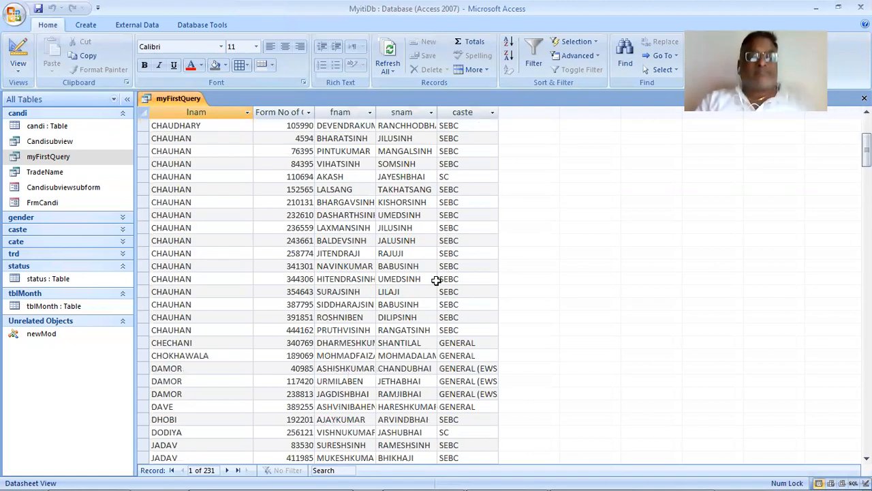
scroll(436, 280, up, 4)
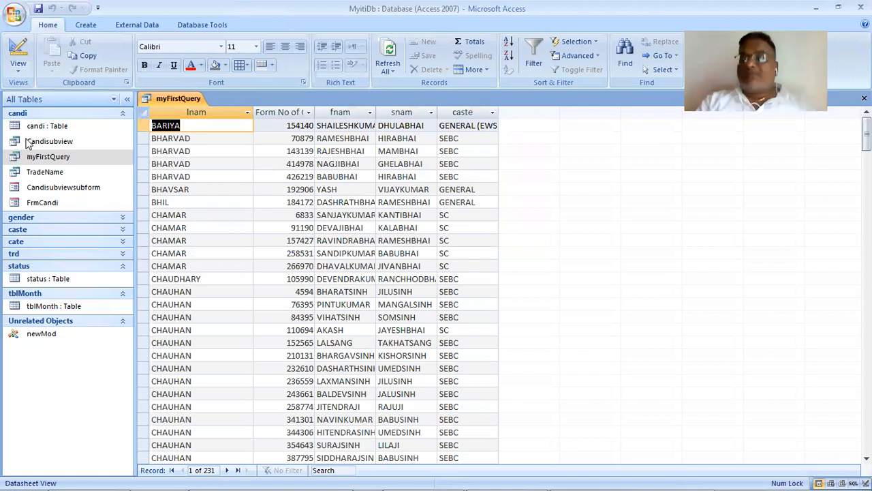
click(7, 74)
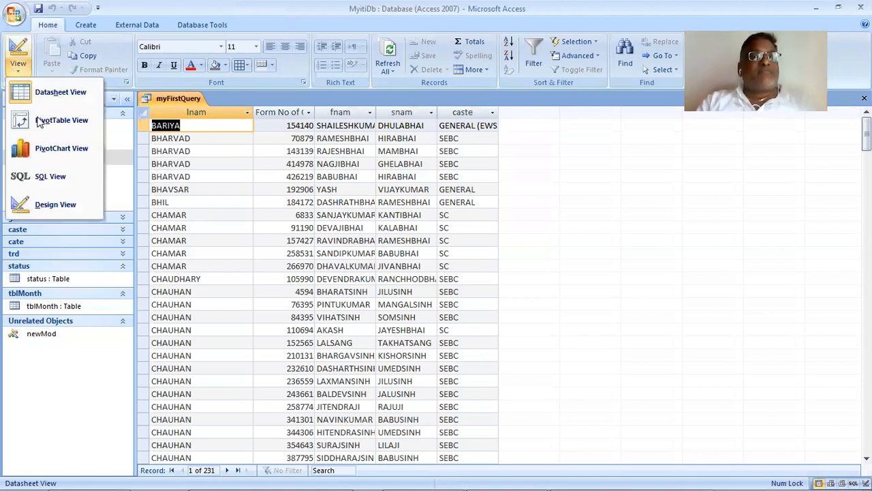
click(57, 205)
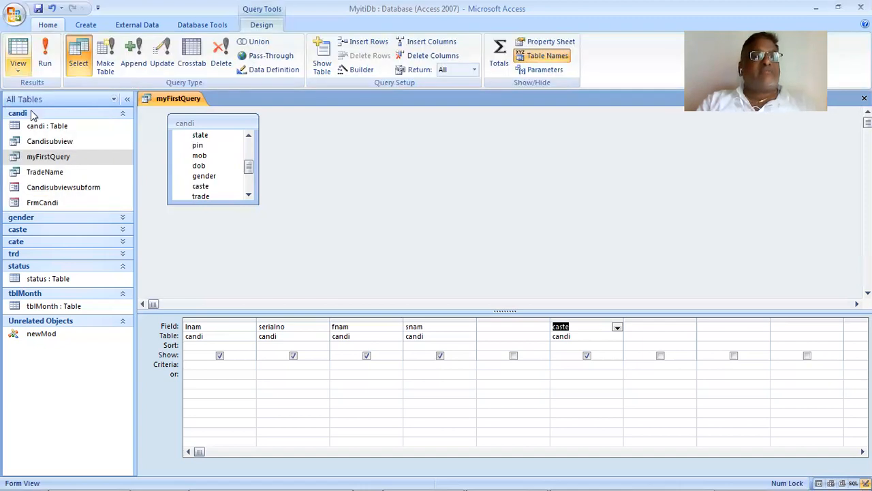
click(18, 71)
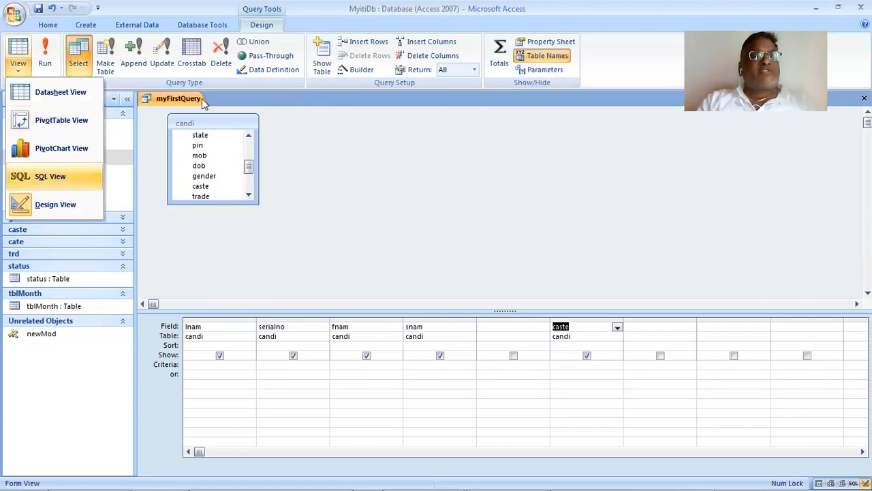
key(Return)
click(230, 162)
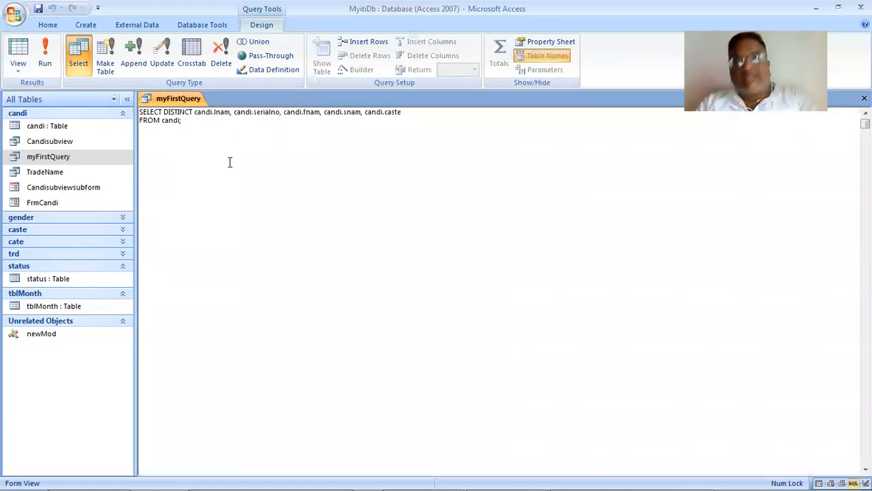
key(BackSpace)
key(BackSpace)
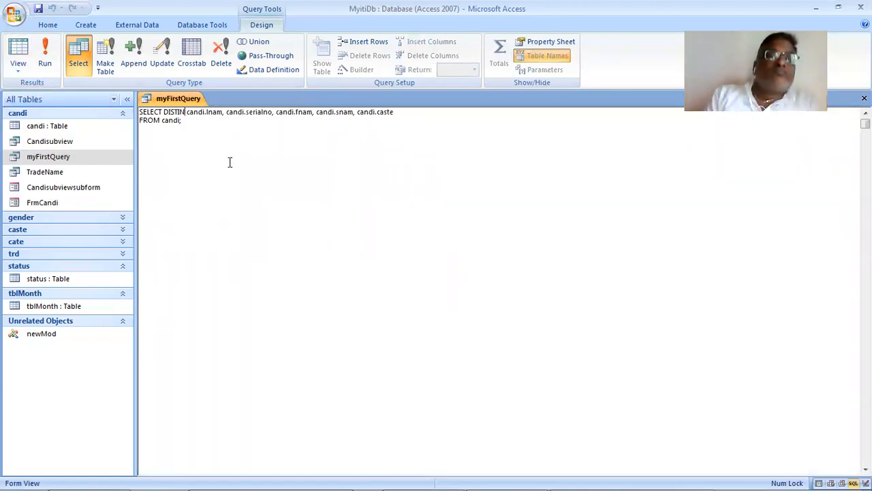
key(BackSpace)
key(BackSpace)
key(BackSpace)
key(BackSpace)
key(BackSpace)
key(BackSpace)
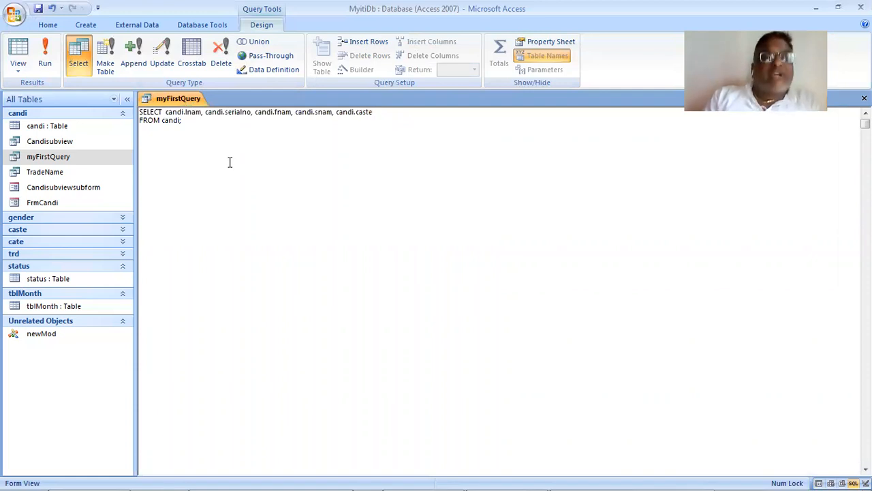
- Move candi.lnam between candi.snam and candi.caste in the SELECT list and run the query
key(ctrl+shift+Right)
key(ctrl+shift+Right)
key(ctrl+shift+Right)
key(ctrl+c)
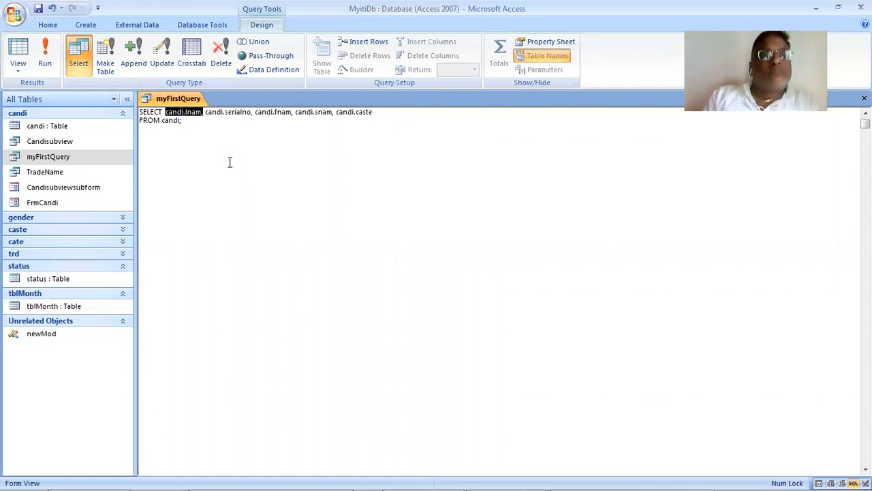
key(BackSpace)
key(ctrl+Right)
key(ctrl+Right)
key(ctrl+Right)
key(ctrl+Right)
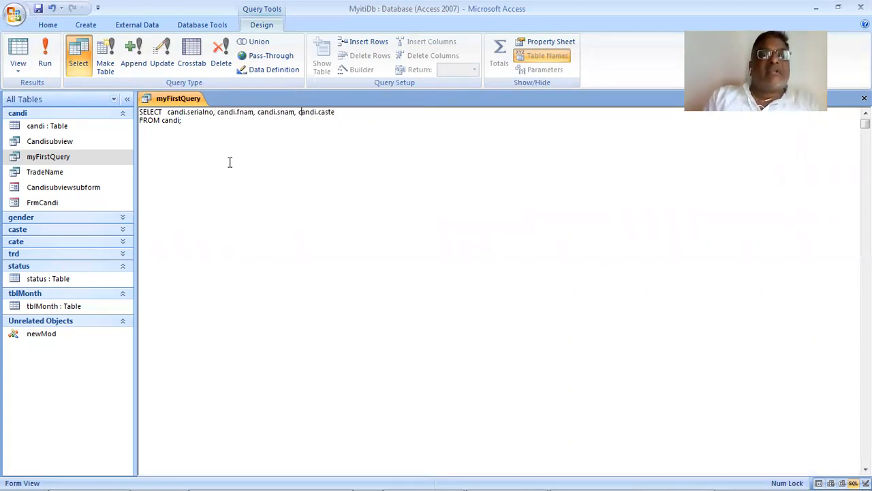
key(ctrl+v)
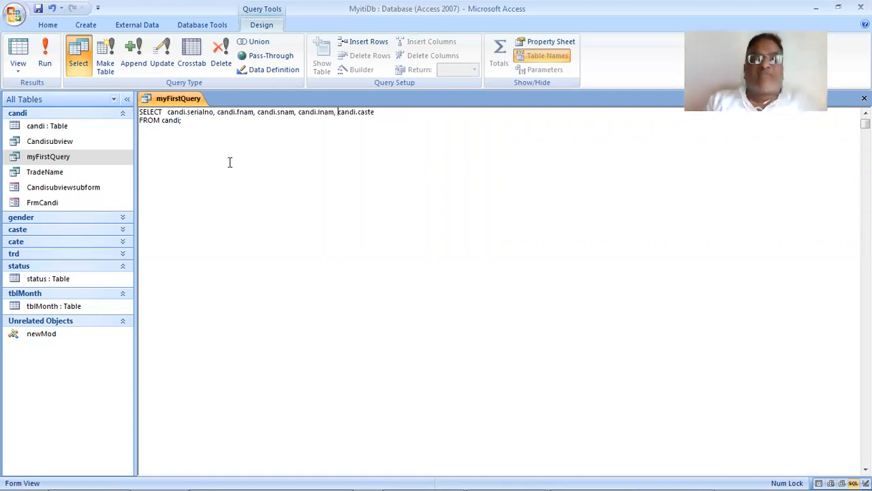
click(47, 52)
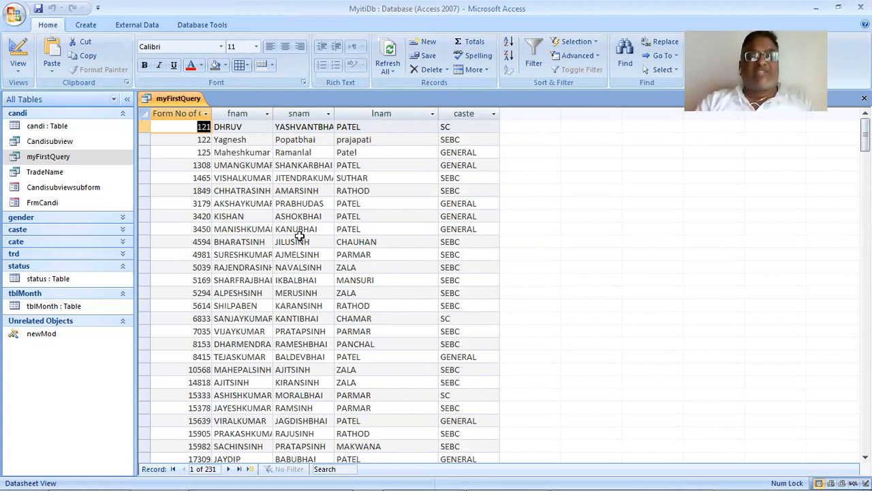
- Switch to the practical 37 PDF in Acrobat Reader and read the Case 2 requirement and its answer
key(alt+Tab)
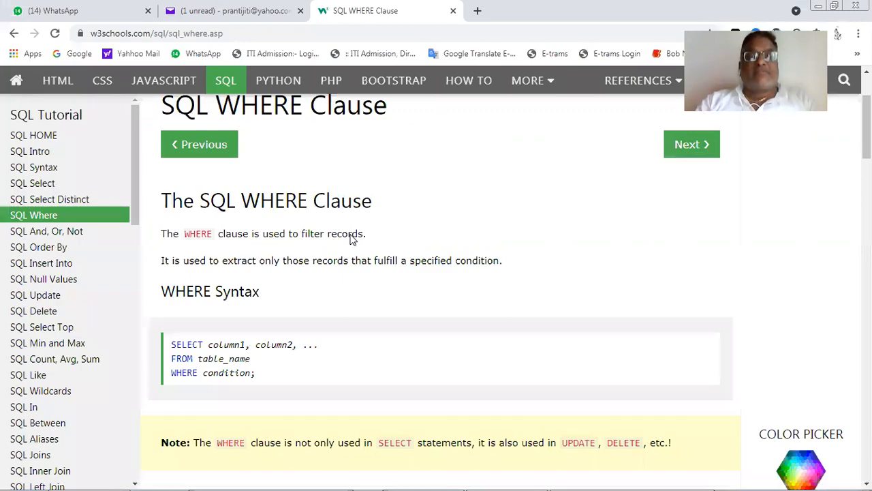
key(alt+Tab)
key(Tab)
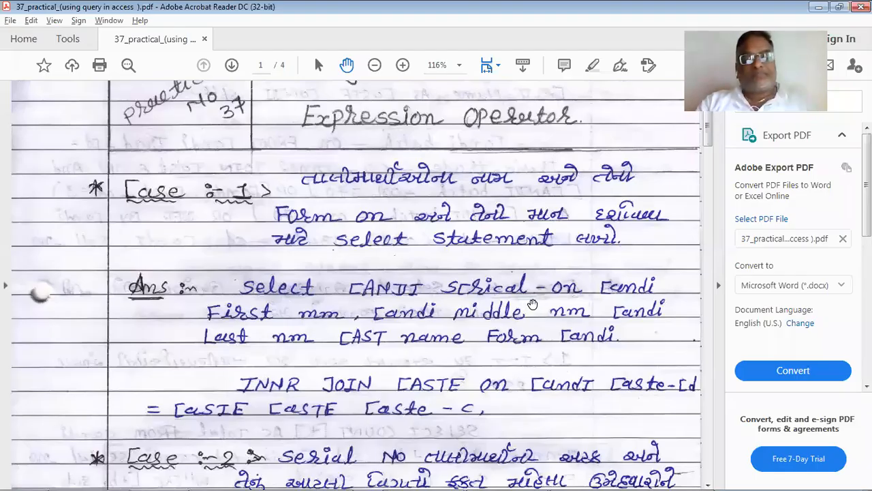
scroll(538, 312, down, 3)
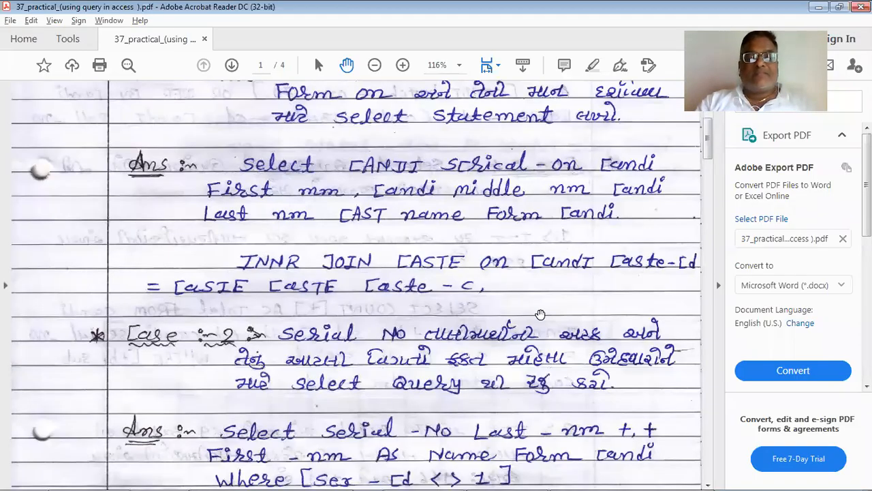
scroll(539, 314, down, 1)
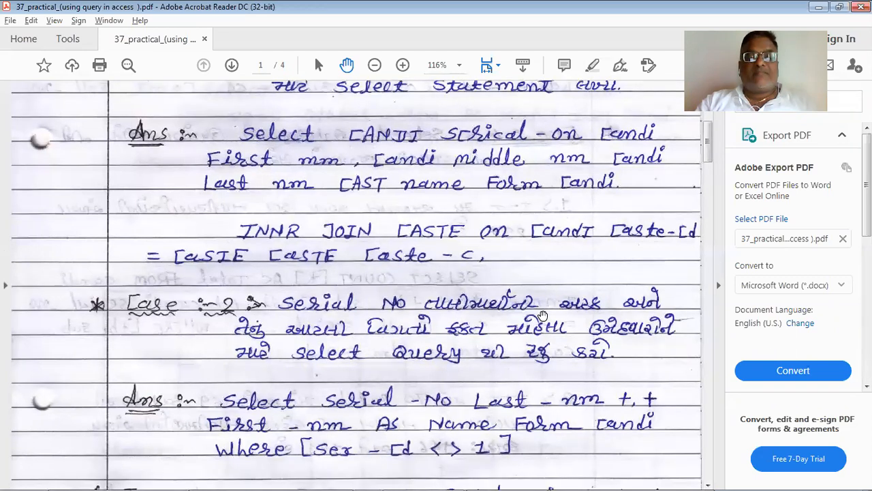
scroll(542, 315, down, 2)
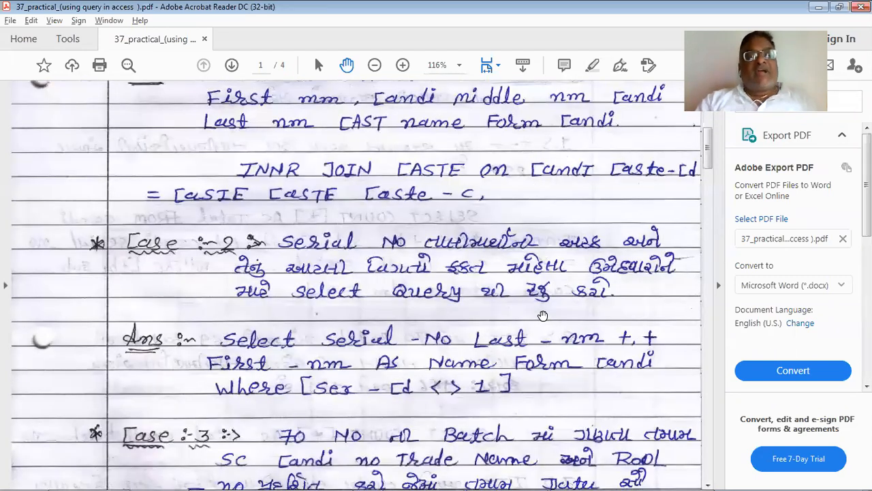
scroll(543, 315, down, 1)
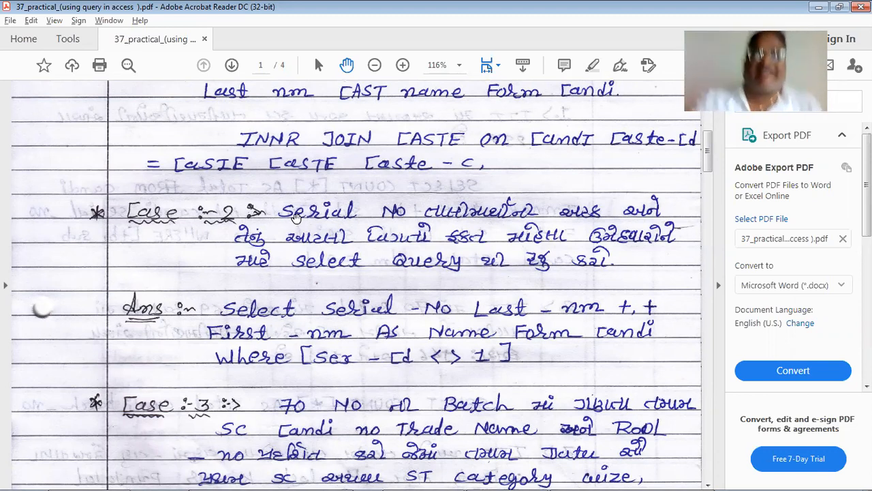
- Return to Access and fit the fnam column of the myFirstQuery datasheet to its contents
key(alt+Tab)
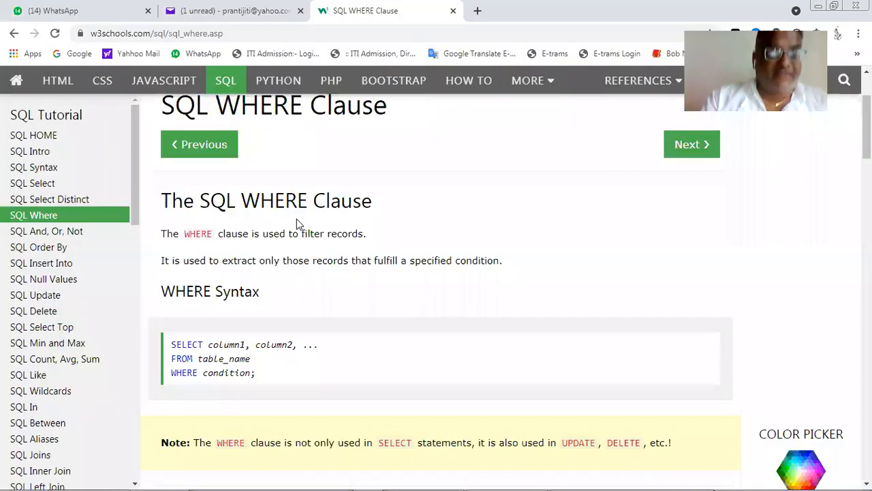
key(alt+Tab)
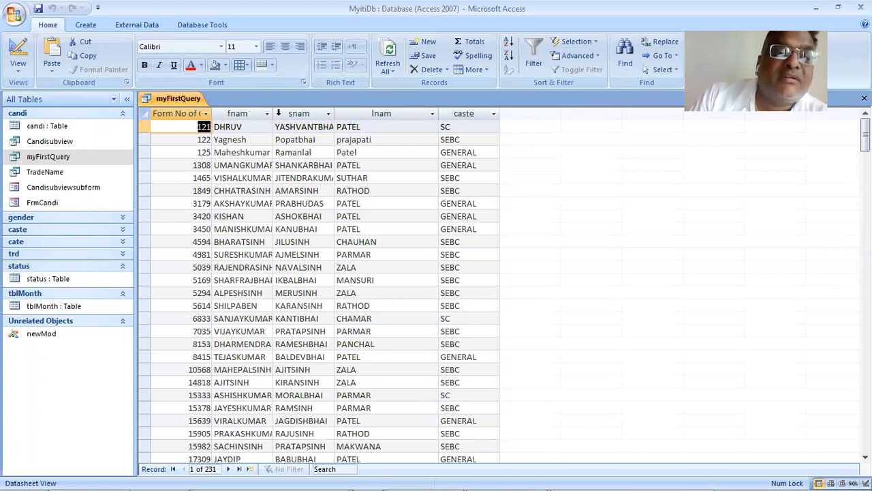
double_click(275, 113)
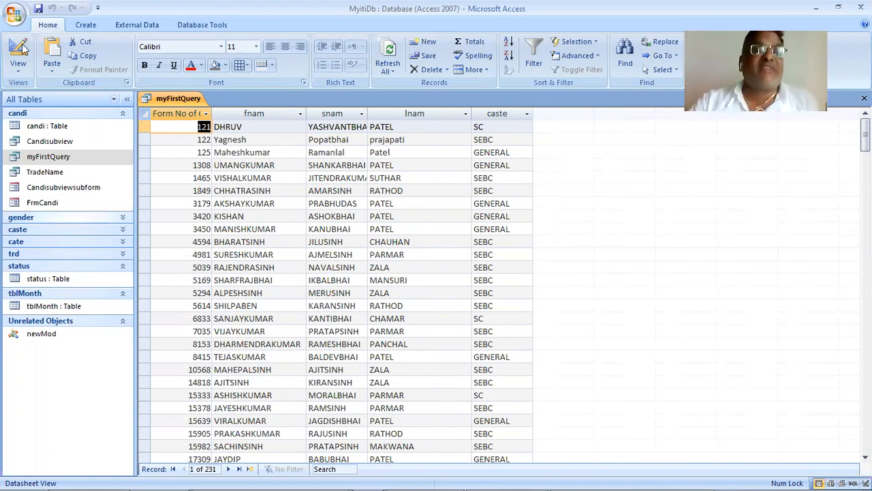
- In Design View, add the candi table's gender field after caste, run the query and look through the gender values
click(18, 72)
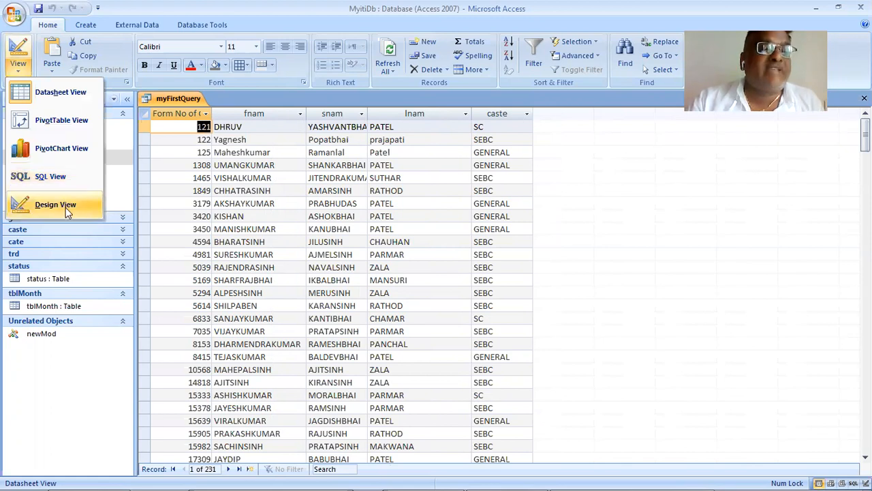
click(66, 208)
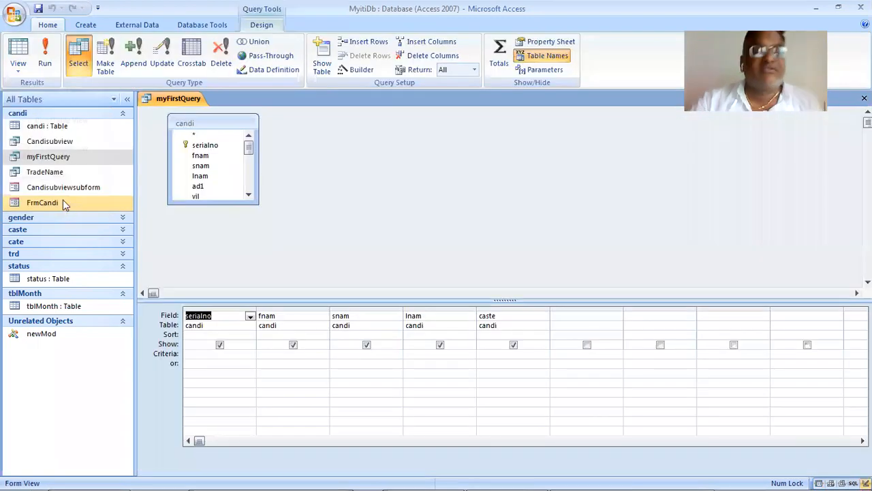
click(202, 145)
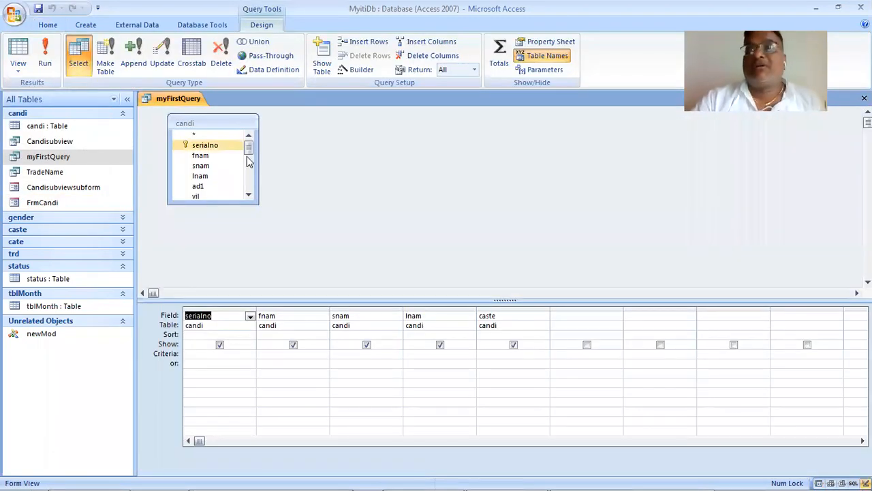
drag(249, 146, 252, 174)
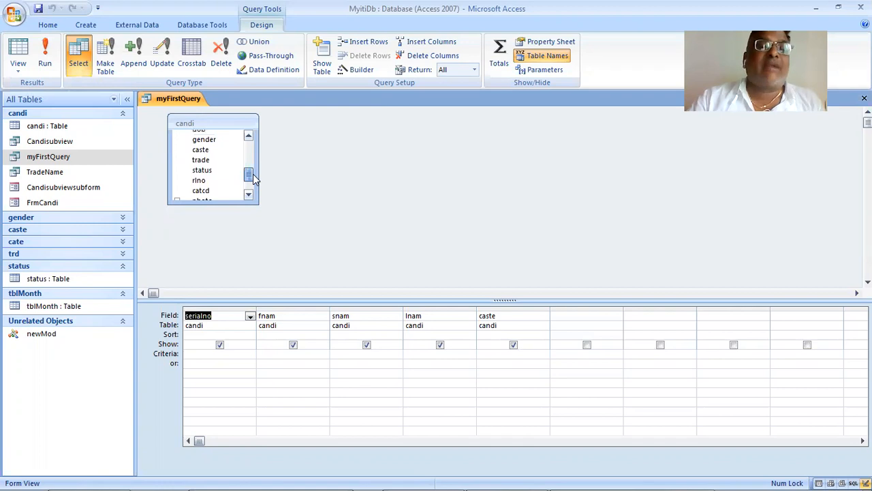
click(234, 161)
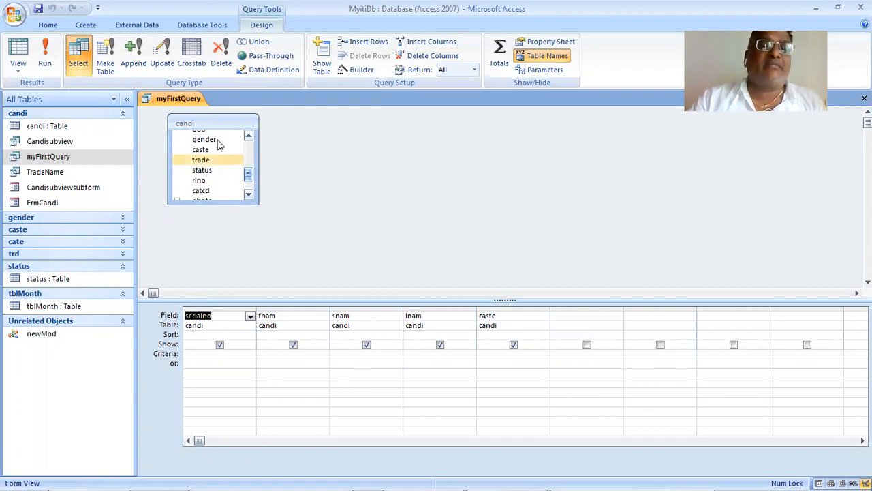
click(220, 142)
drag(219, 142, 593, 334)
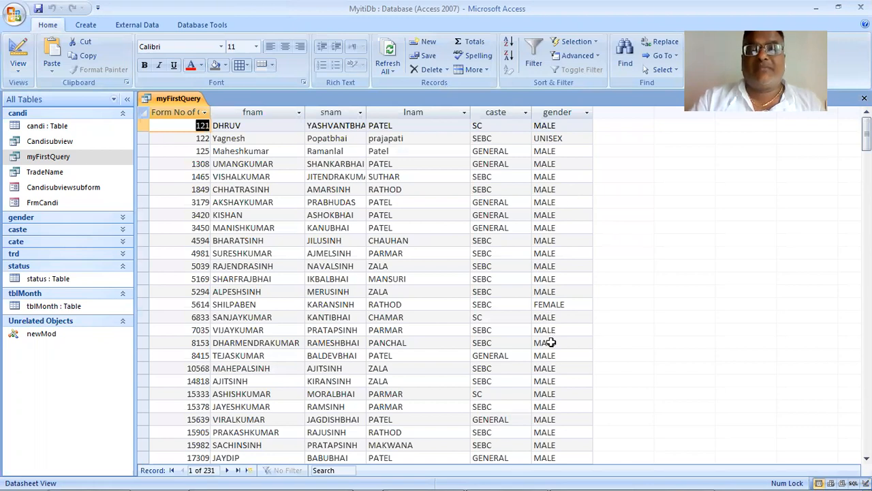
scroll(560, 320, down, 7)
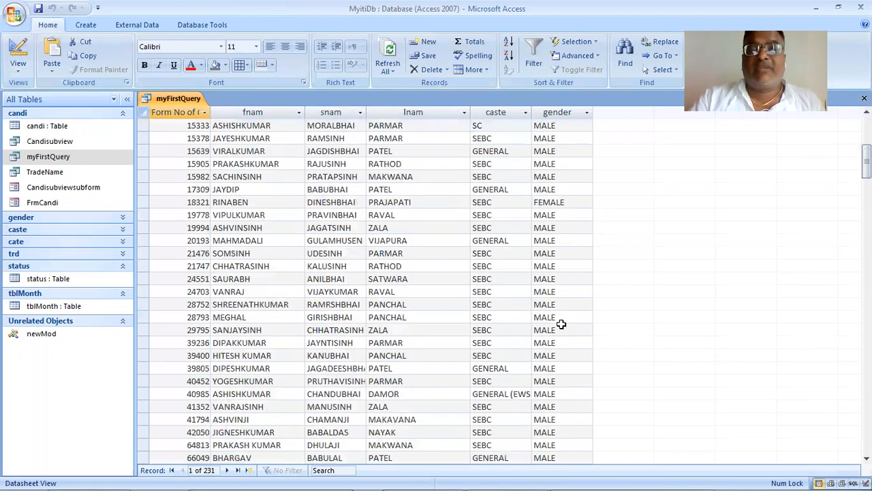
scroll(563, 379, down, 1)
scroll(562, 378, down, 4)
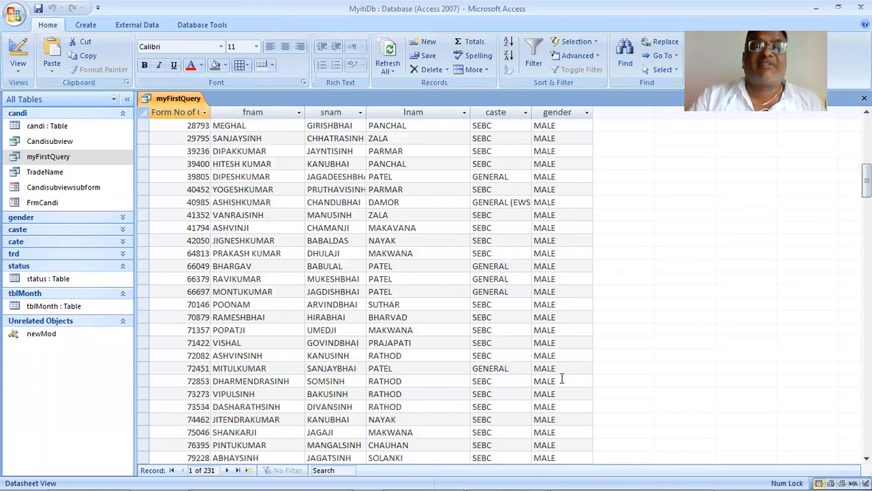
scroll(562, 379, up, 12)
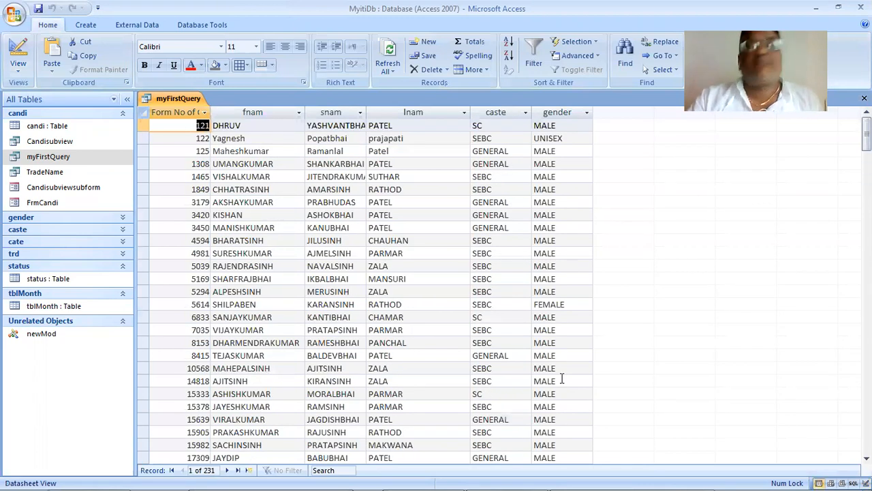
- Set the criteria of the gender field in myFirstQuery to female in Design View and run the query
click(19, 77)
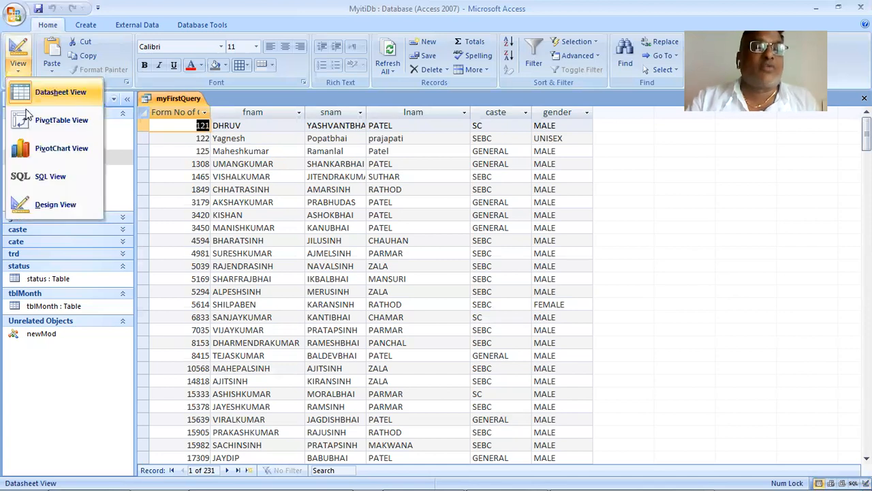
click(64, 209)
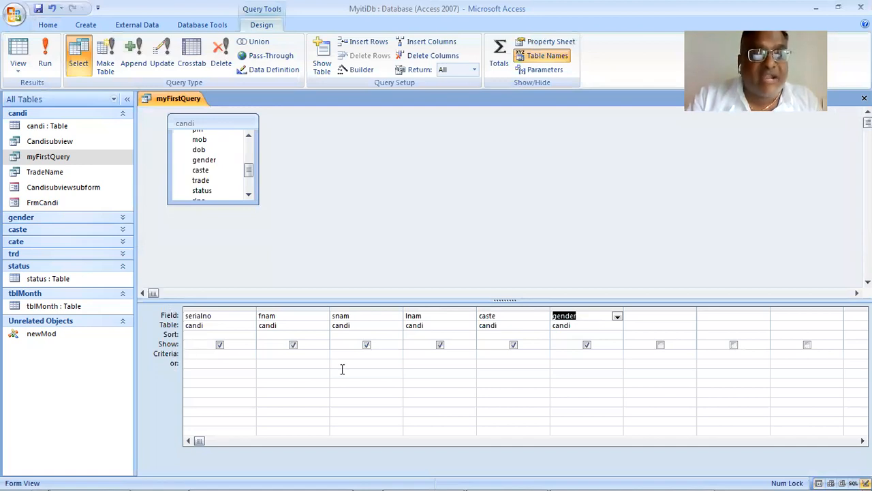
click(615, 365)
text(female)
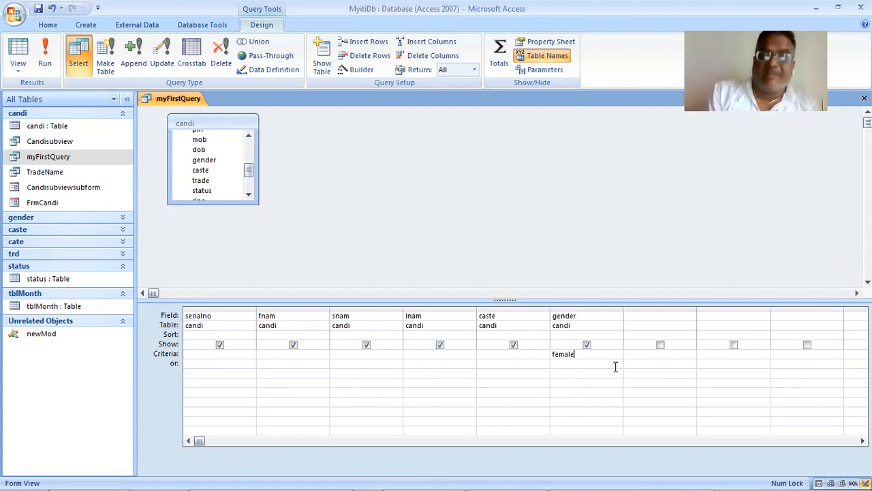
key(Return)
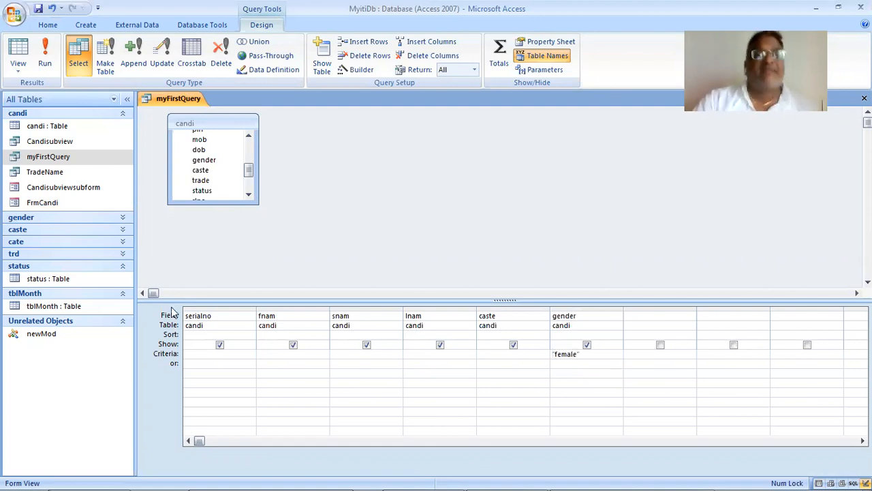
click(46, 52)
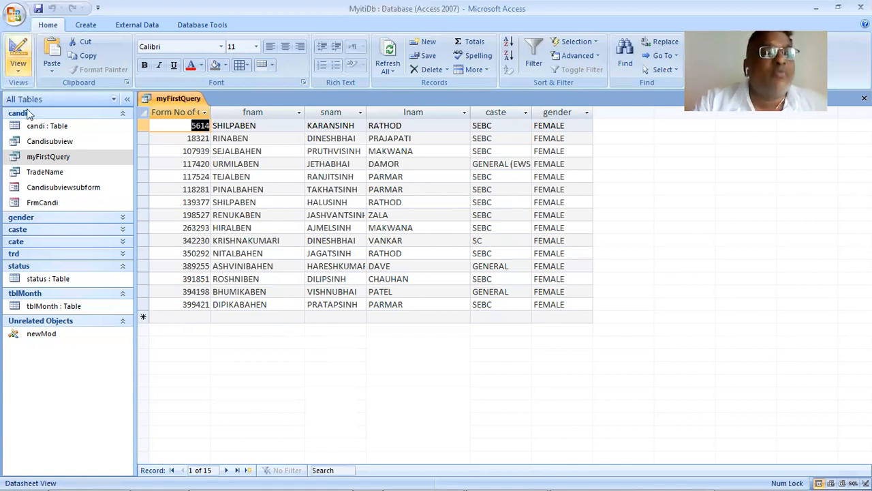
- Show myFirstQuery in SQL View and examine the WHERE clause for candi.gender
click(19, 65)
click(75, 190)
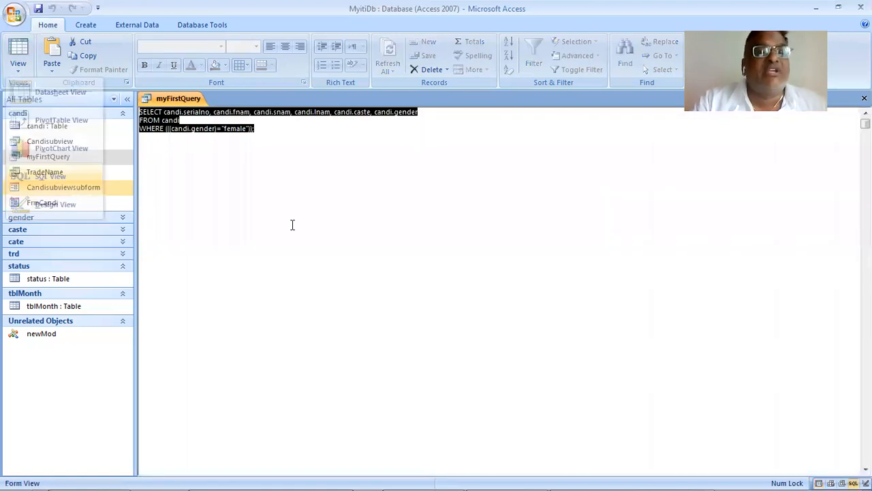
click(336, 222)
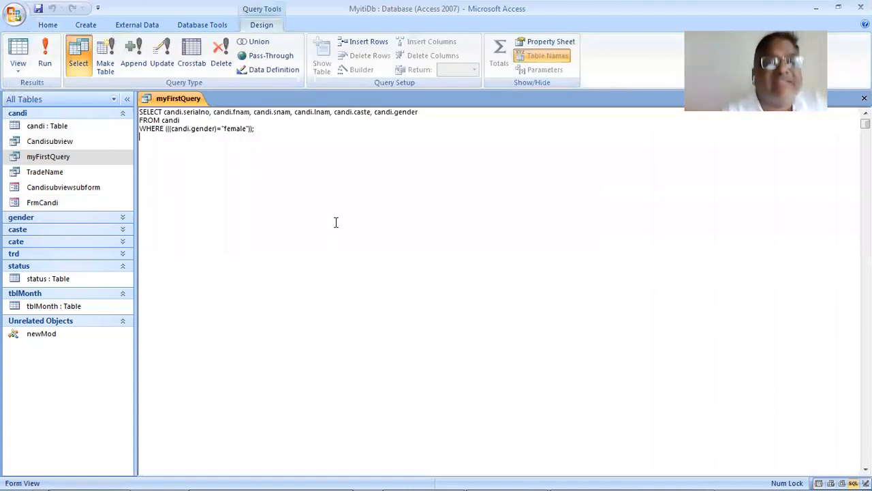
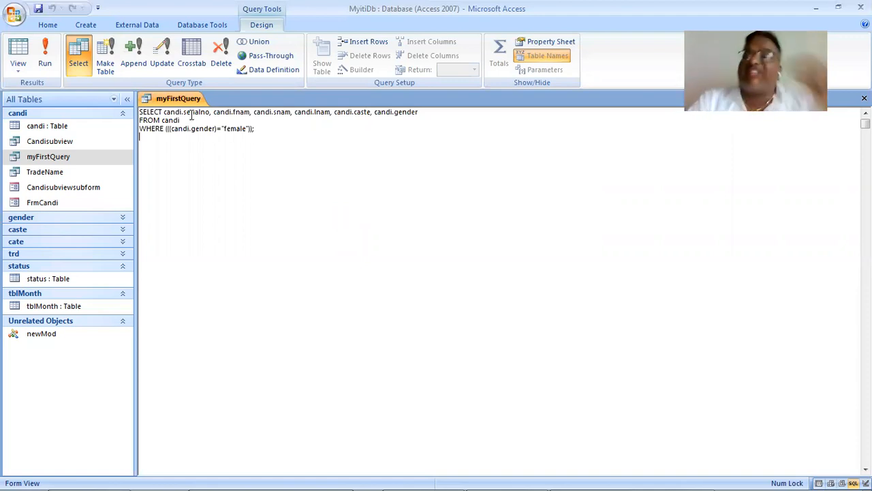
- Set the criteria of the caste field in myFirstQuery to sc in Design View and run the query
click(25, 72)
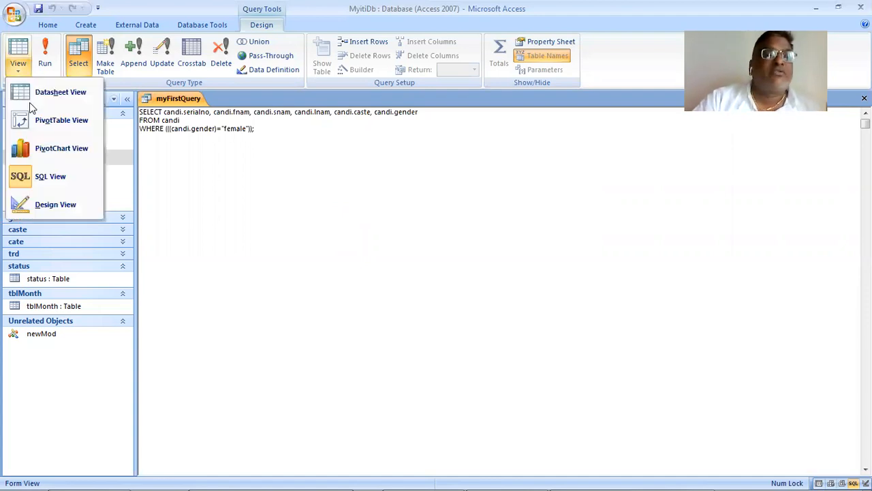
click(71, 207)
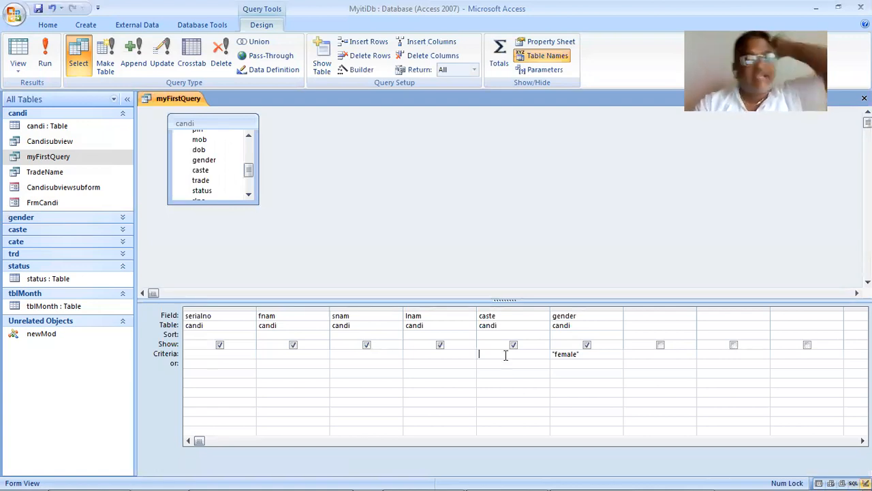
text(sc)
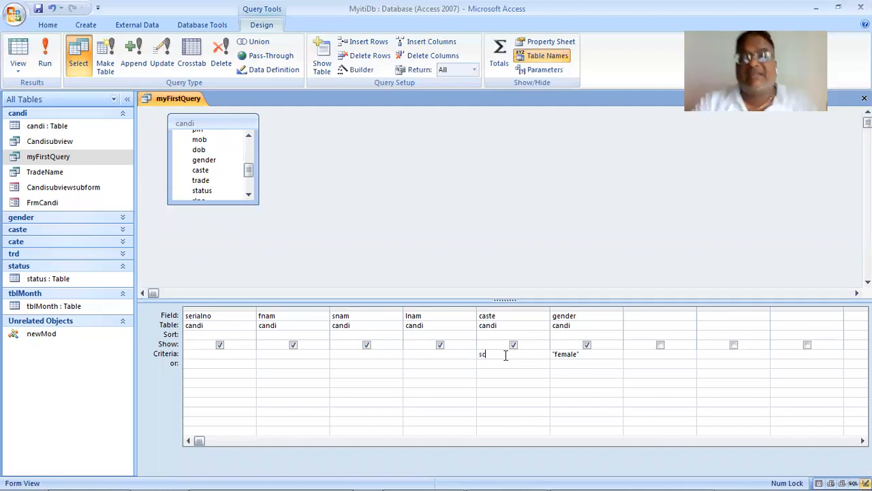
key(Tab)
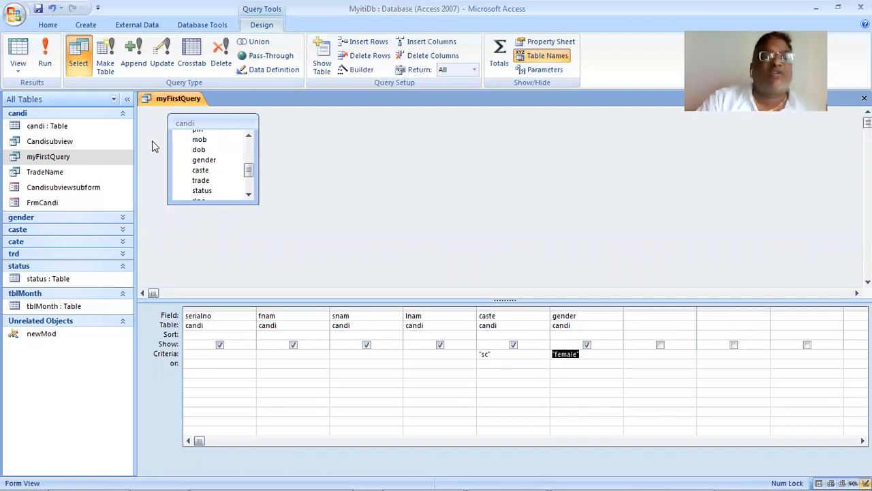
click(47, 59)
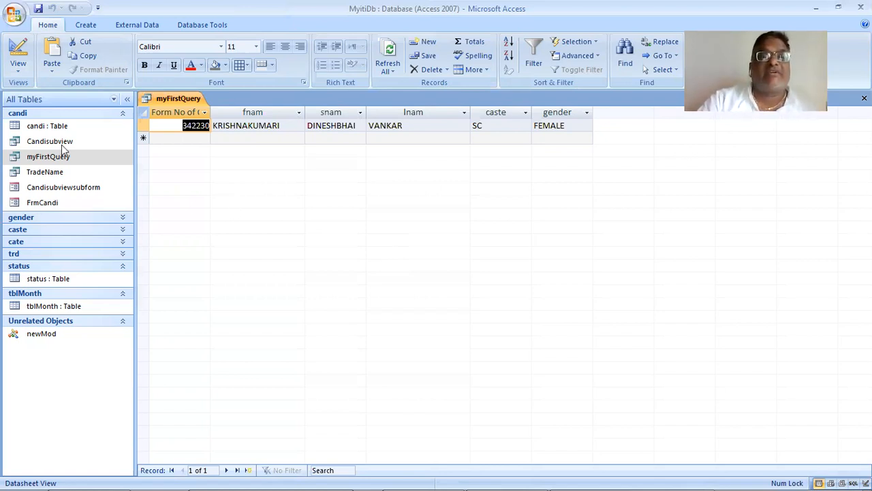
- Clear the criteria of the gender field in Design View, run myFirstQuery and view its SQL statement
click(15, 64)
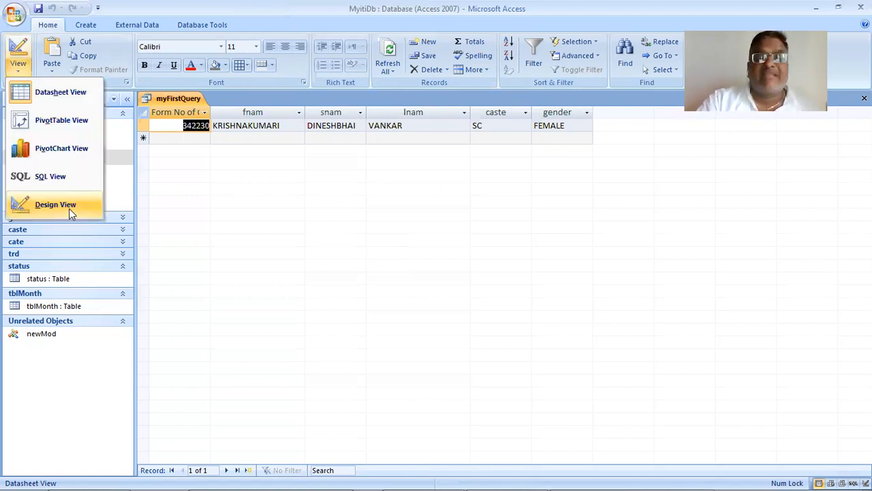
click(69, 207)
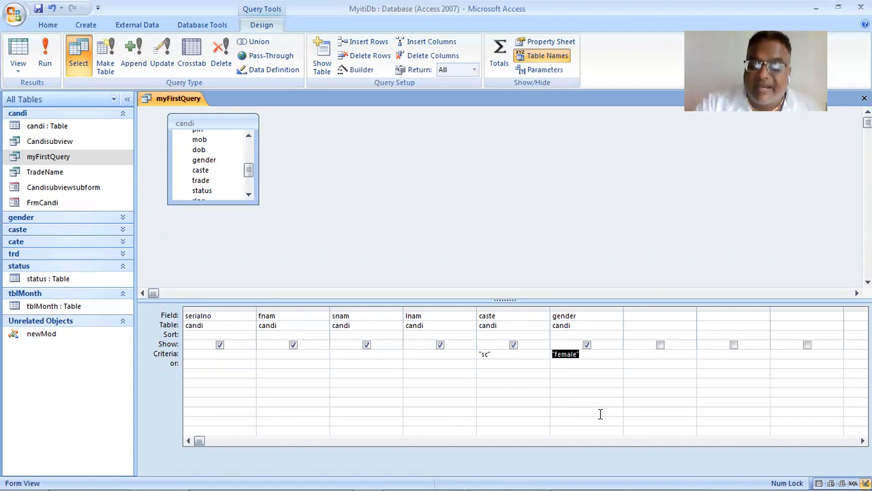
key(Delete)
key(Tab)
click(46, 60)
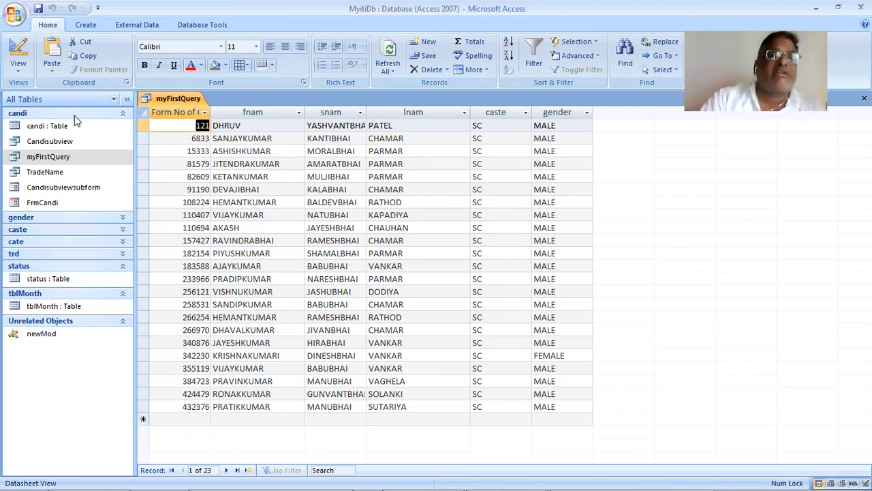
click(22, 66)
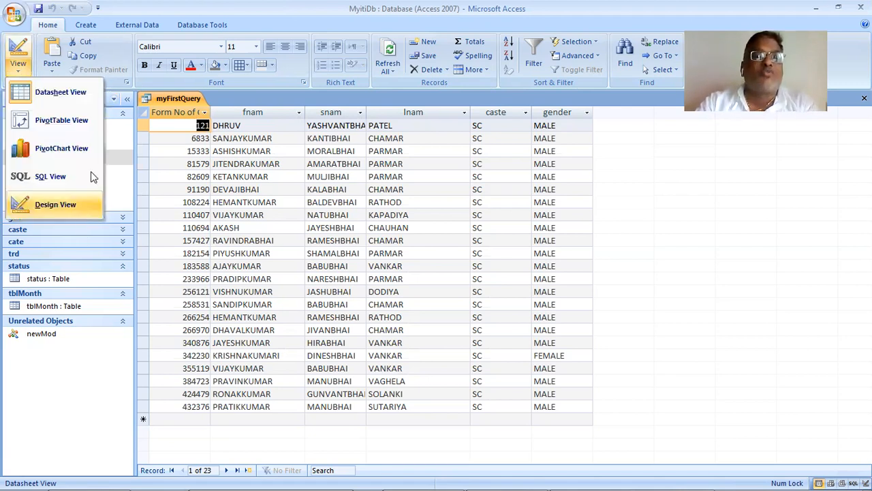
click(90, 176)
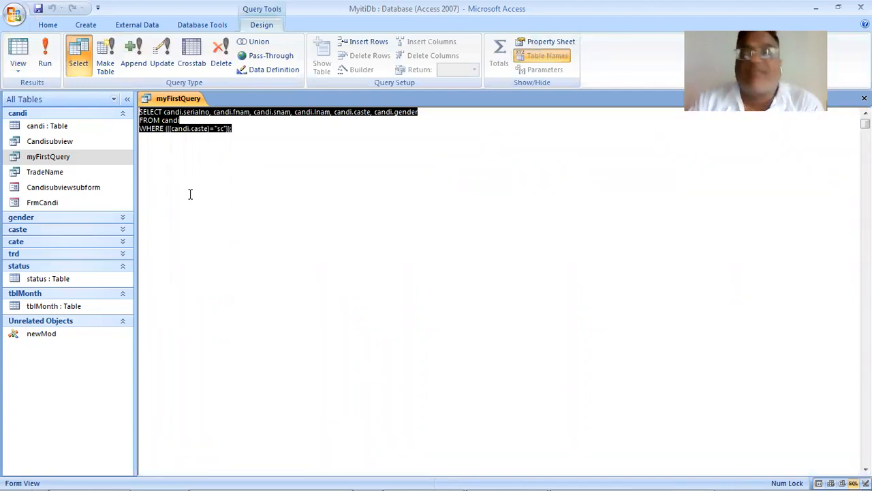
- Enter female as the gender criteria alongside the caste criteria in Design View and run myFirstQuery
click(22, 71)
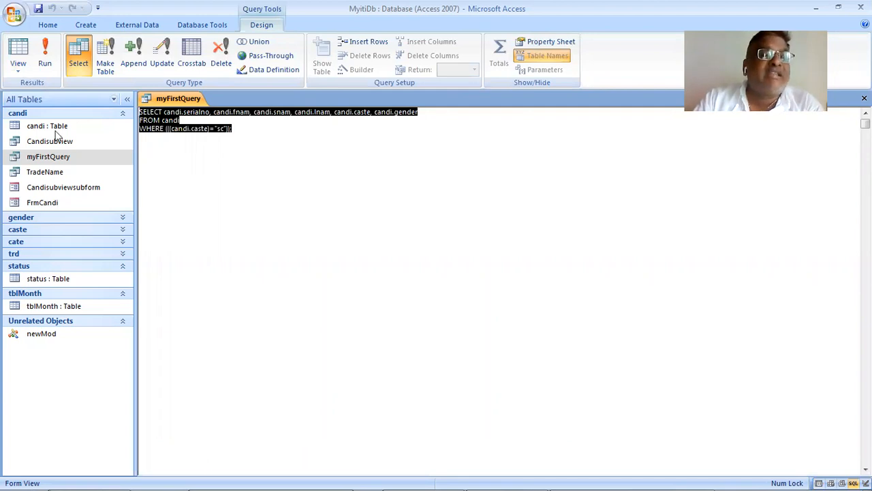
click(68, 208)
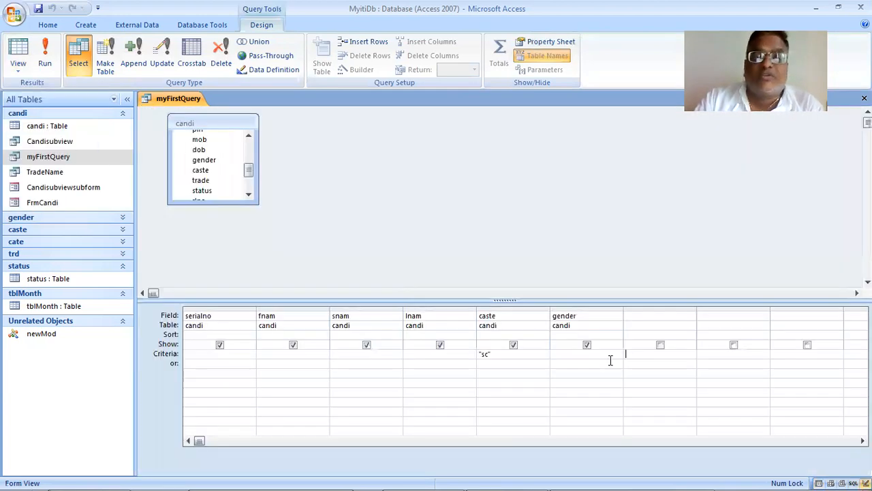
click(574, 354)
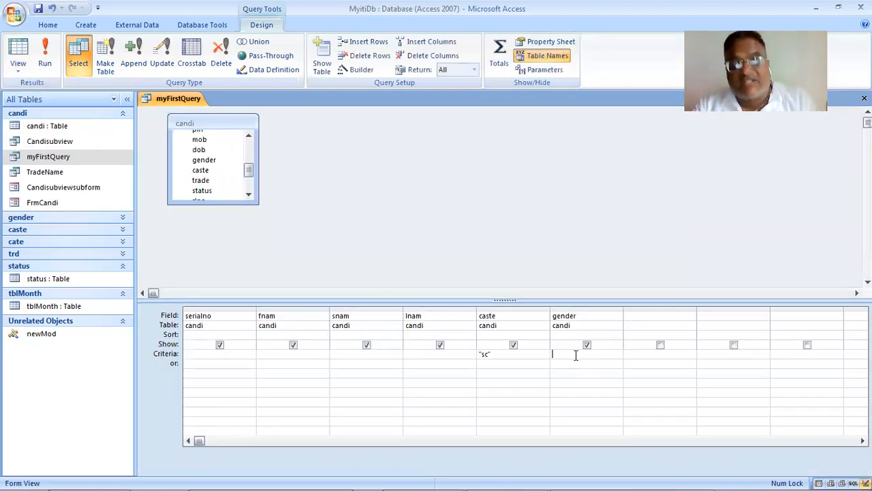
text(female)
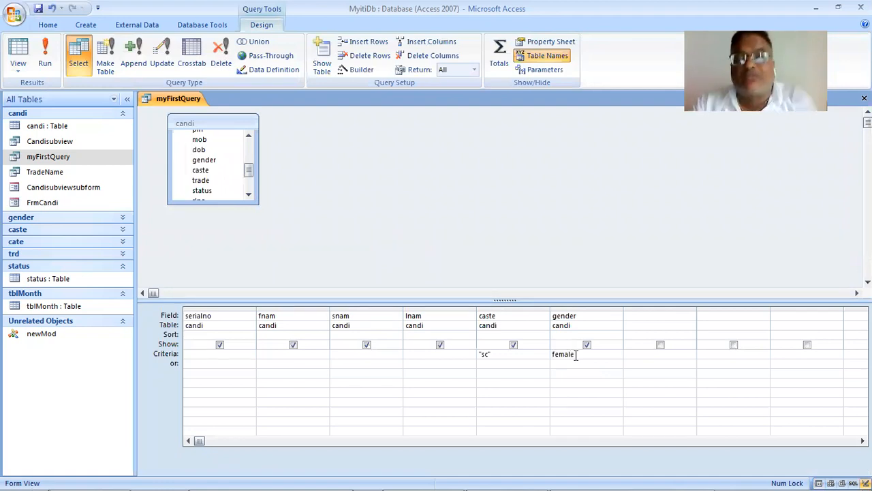
key(Tab)
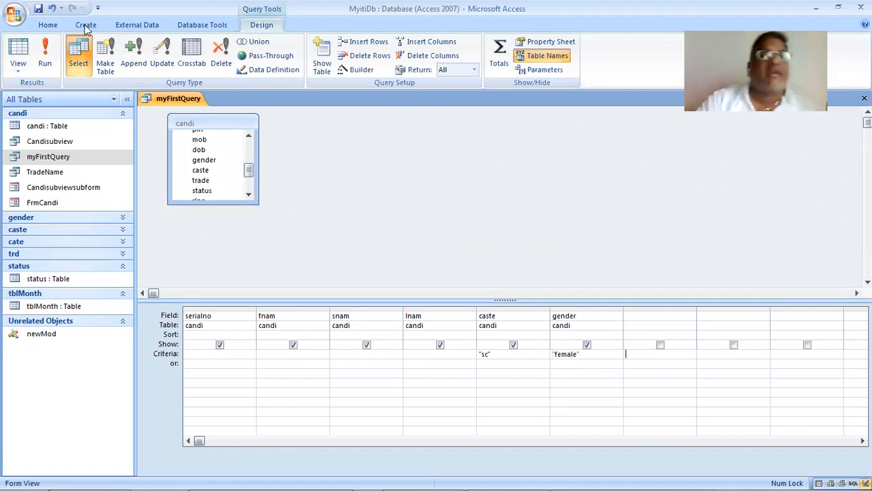
click(45, 48)
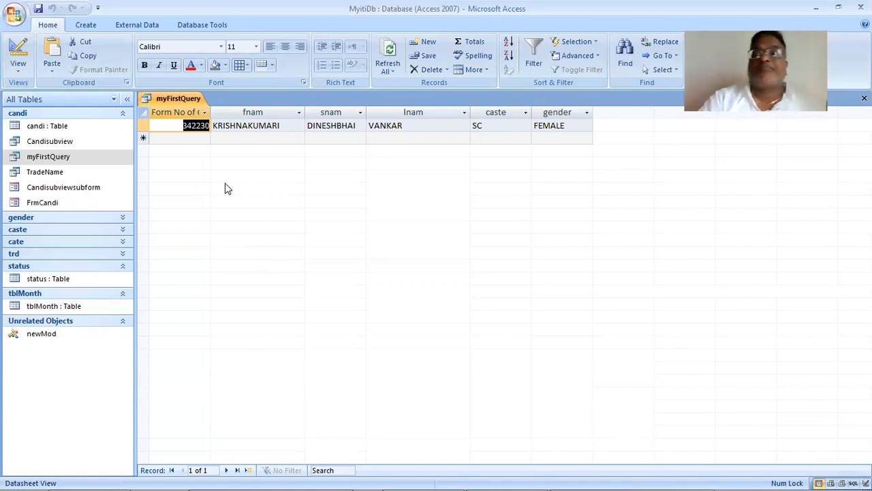
- Copy the complete SQL statement of myFirstQuery from SQL View and paste it into a new Word document
click(19, 68)
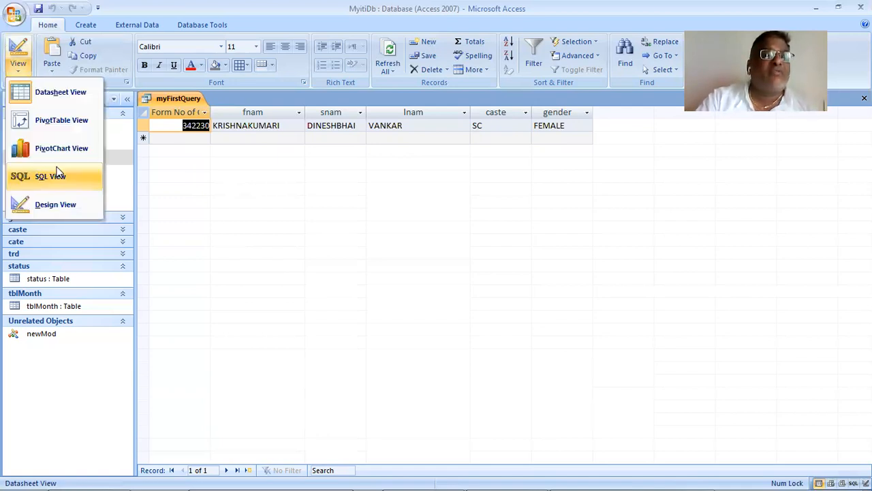
click(57, 171)
click(314, 171)
drag(345, 144, 134, 114)
key(ctrl+c)
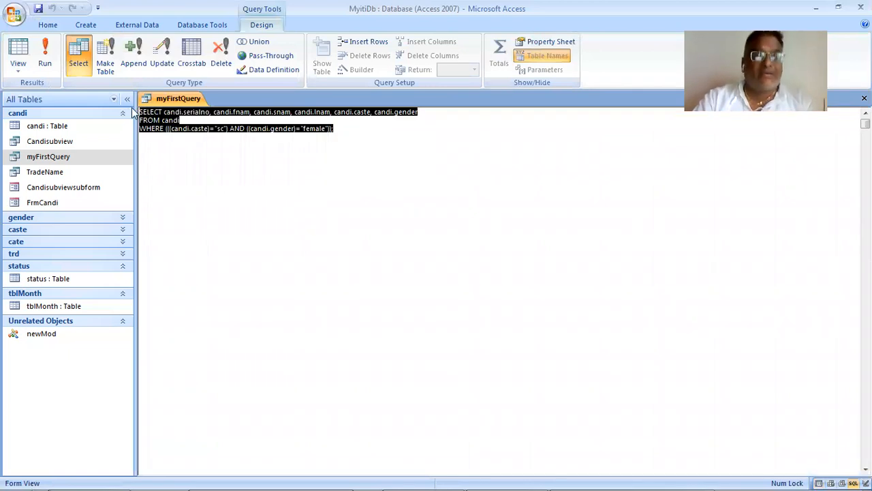
key(alt+Tab)
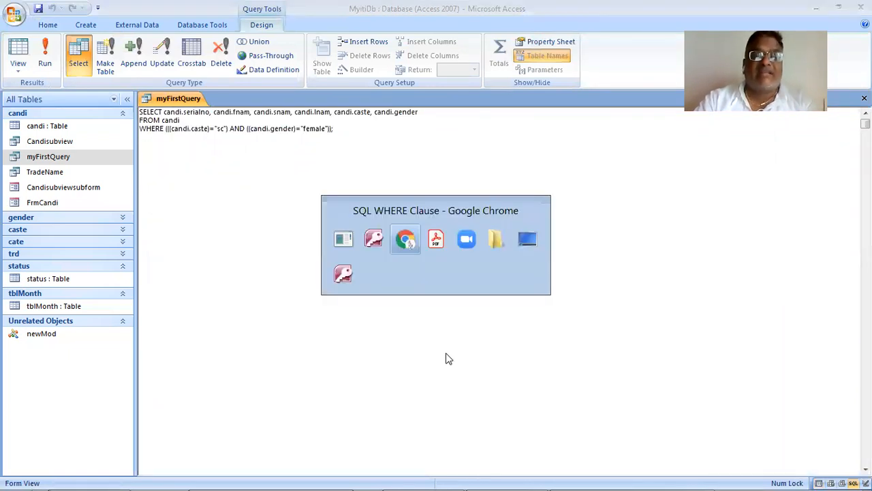
key(alt+Tab)
key(super)
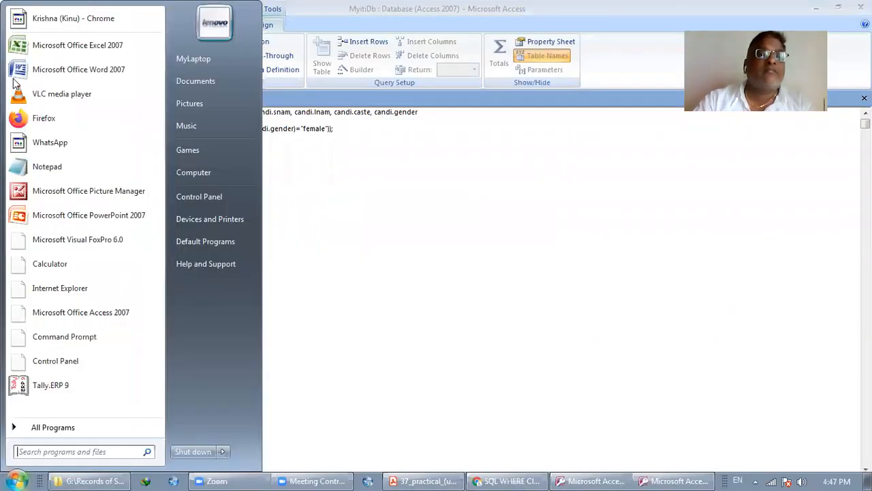
click(143, 78)
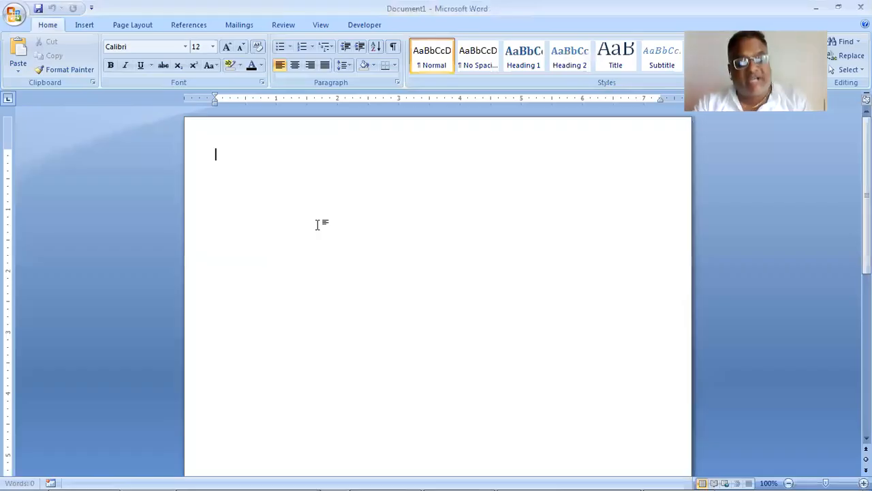
key(ctrl+v)
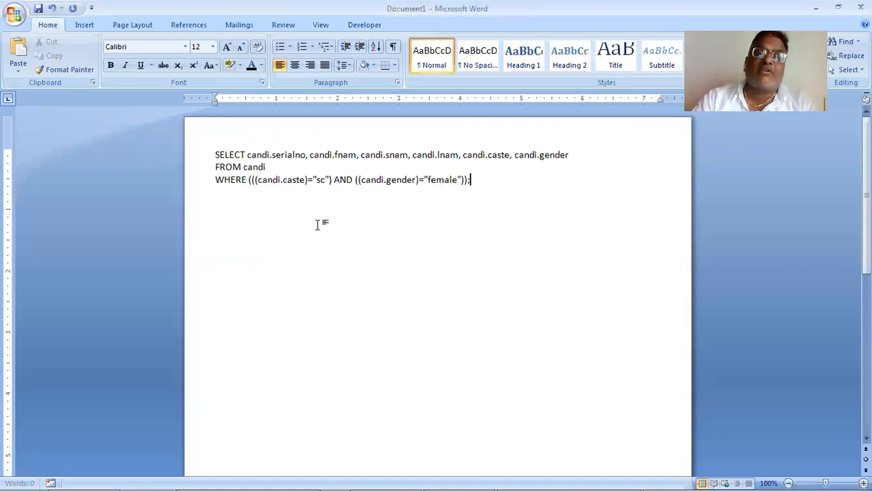
- Set the font size of the pasted SQL statement to 28
triple_click(186, 148)
click(213, 47)
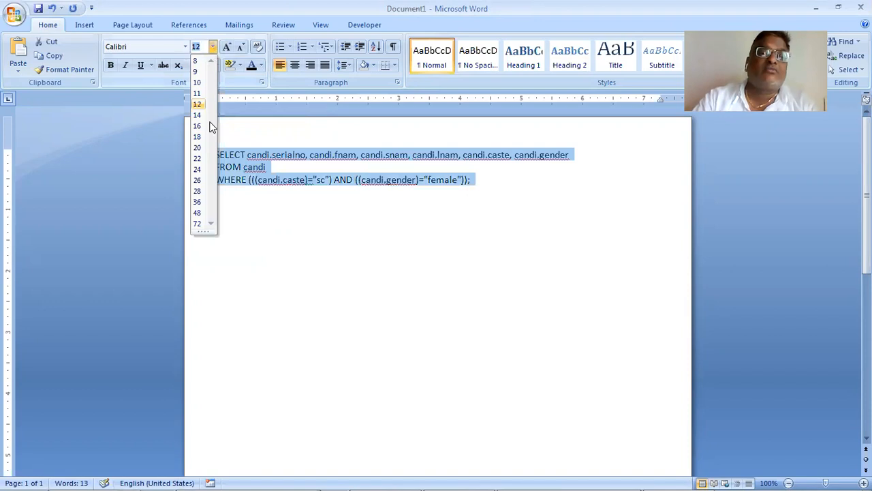
click(202, 192)
click(436, 233)
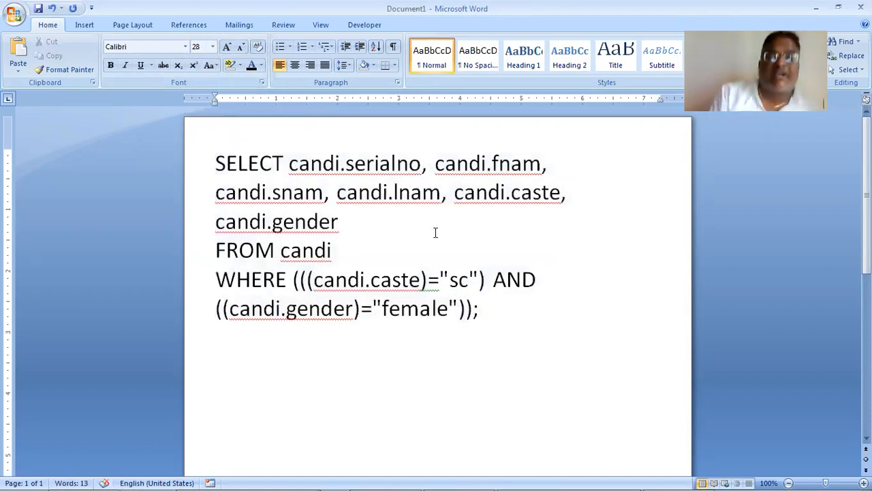
- Break the line after SELECT so the field list starts on its own line
key(Left)
key(Left)
key(ctrl+Left)
key(ctrl+Left)
key(ctrl+Left)
key(Return)
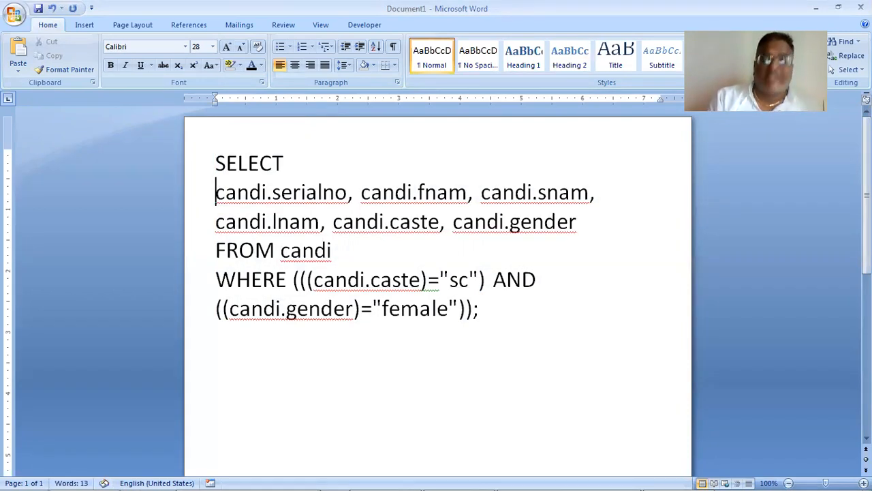
- Insert a blank line before FROM and before WHERE, and place the text cursor in front of AND
click(448, 192)
click(502, 192)
click(389, 221)
click(240, 250)
click(292, 250)
click(216, 250)
key(Return)
key(Down)
key(Return)
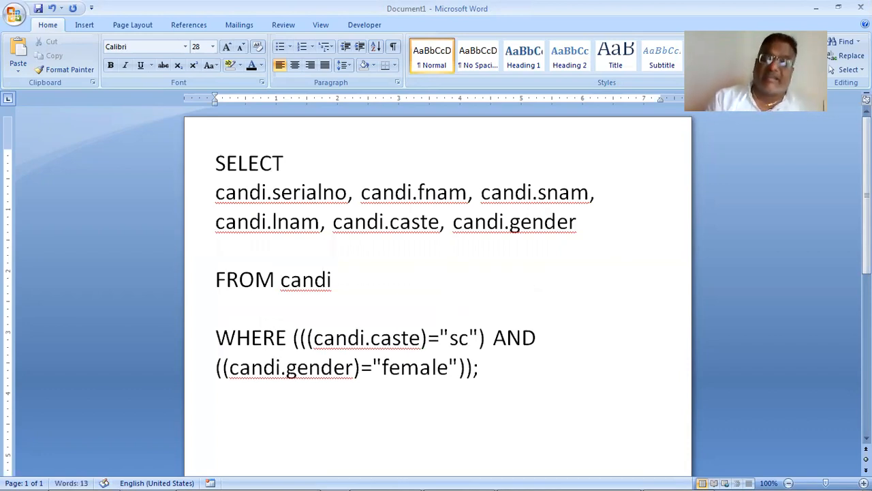
key(Down)
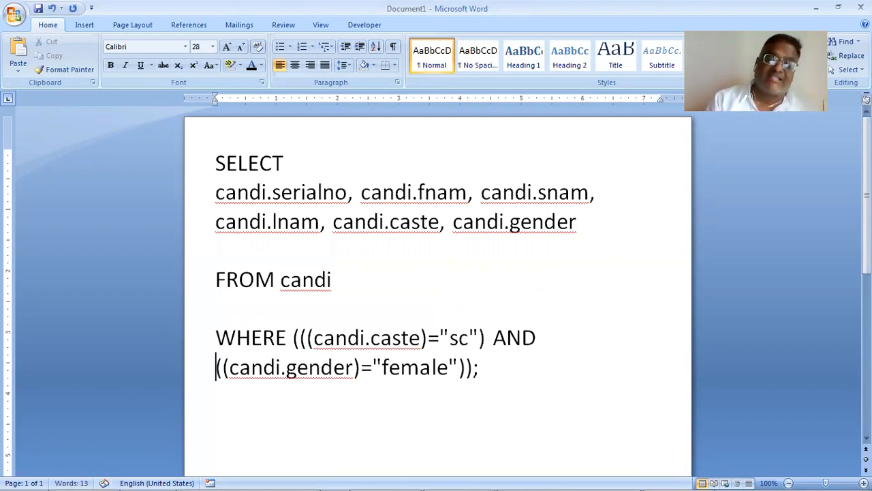
key(Left)
key(Left)
key(Left)
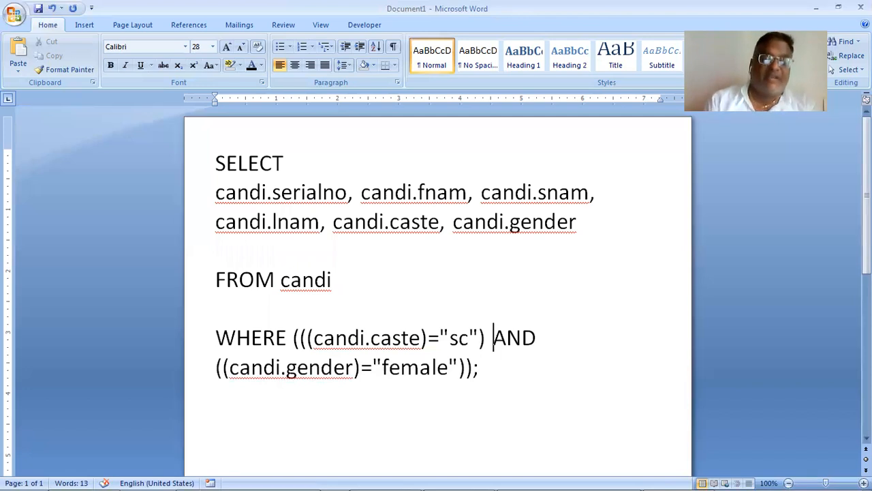
- Return to Access and replace AND with or in the WHERE clause of myFirstQuery's SQL statement
key(alt+Tab)
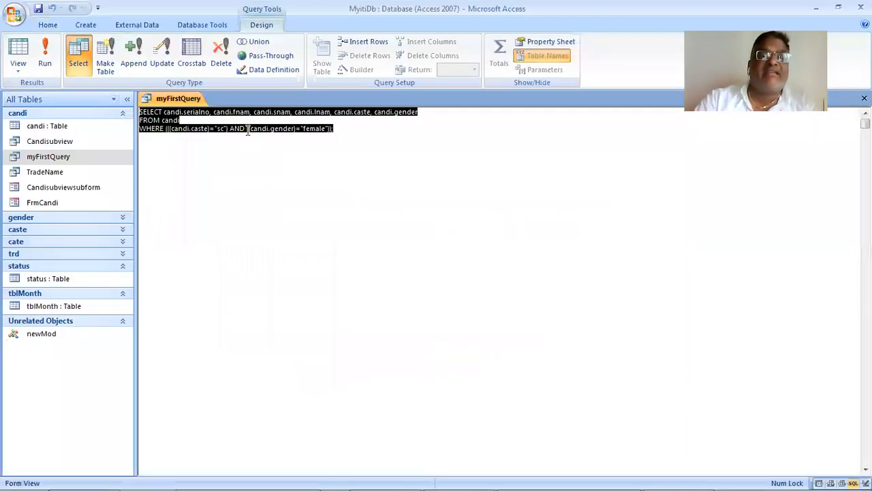
click(426, 241)
key(Left)
key(Left)
key(shift+Right)
key(shift+Right)
key(shift+Right)
text(or)
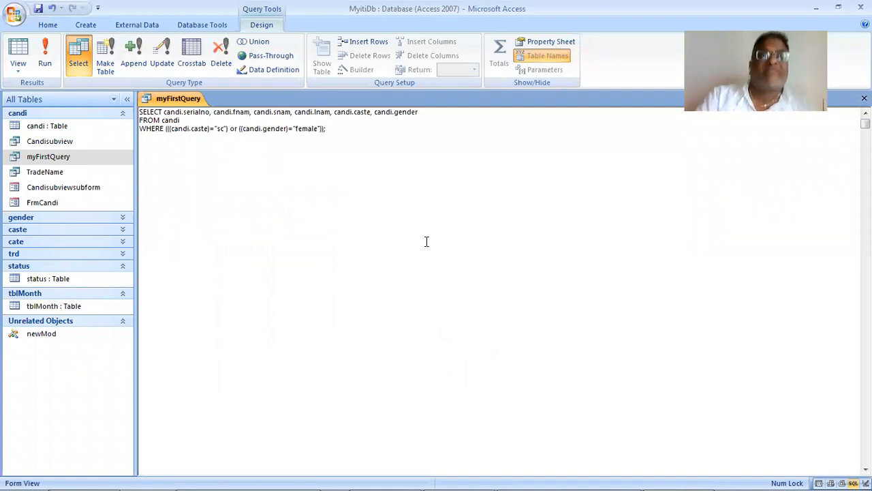
- Run myFirstQuery and look through the caste and gender values of the returned records
click(45, 49)
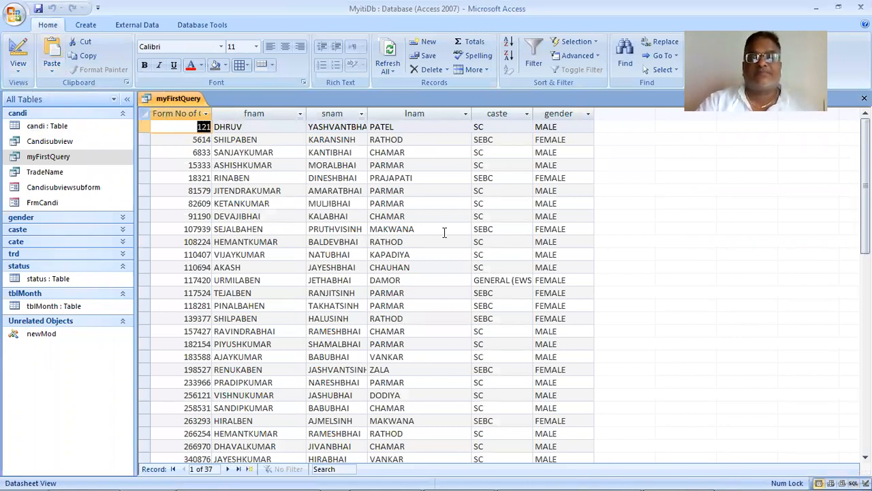
scroll(443, 232, down, 2)
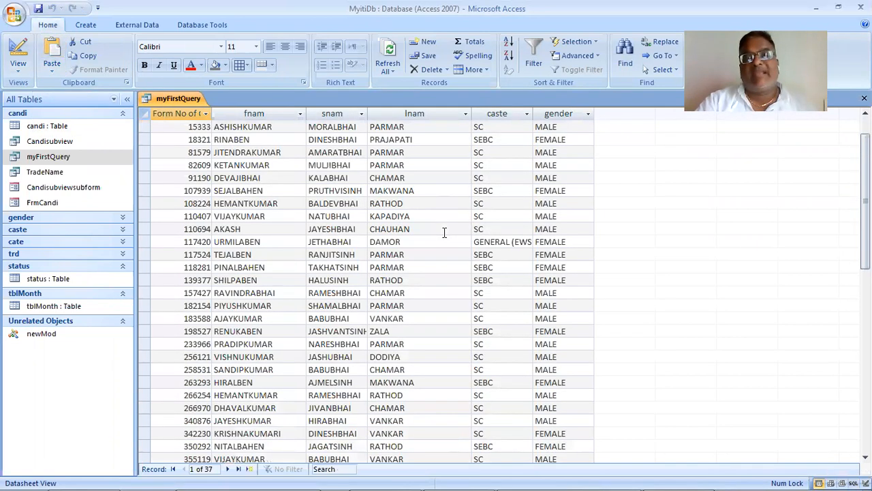
scroll(444, 232, down, 1)
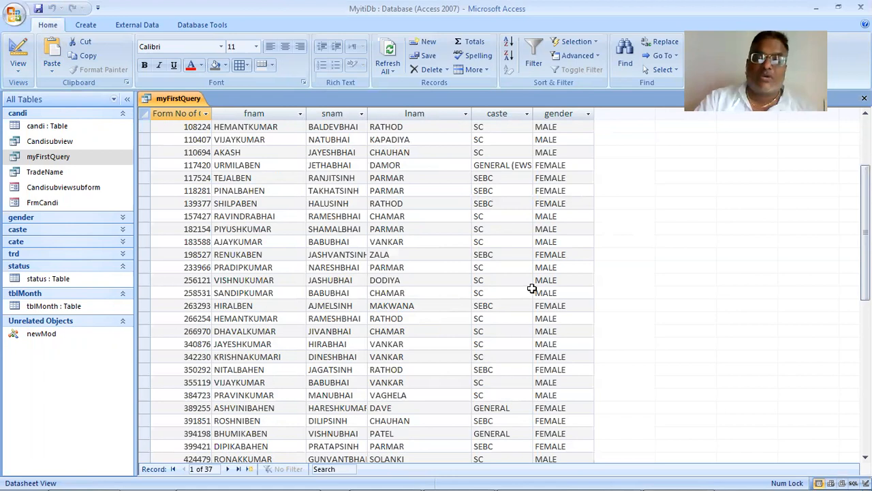
scroll(532, 288, down, 5)
scroll(532, 289, up, 8)
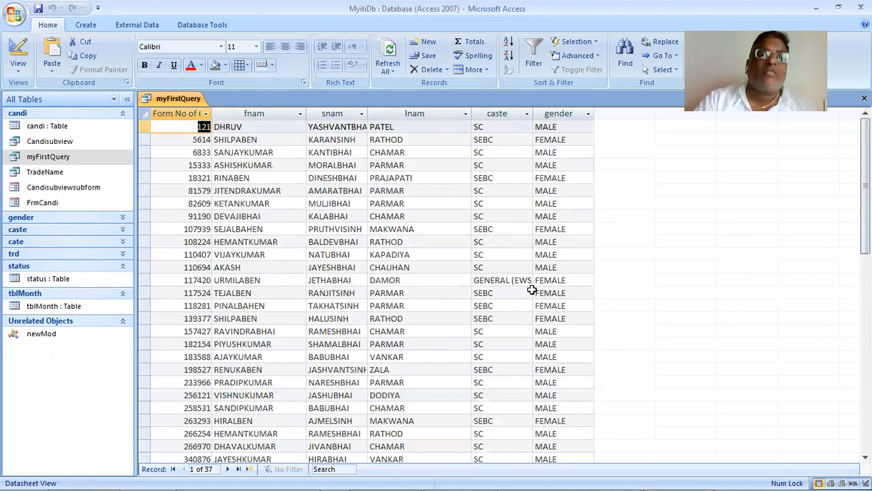
- Open myFirstQuery in Design view and change the caste criterion to "SEBC", keeping the gender criterion on the or row
click(21, 72)
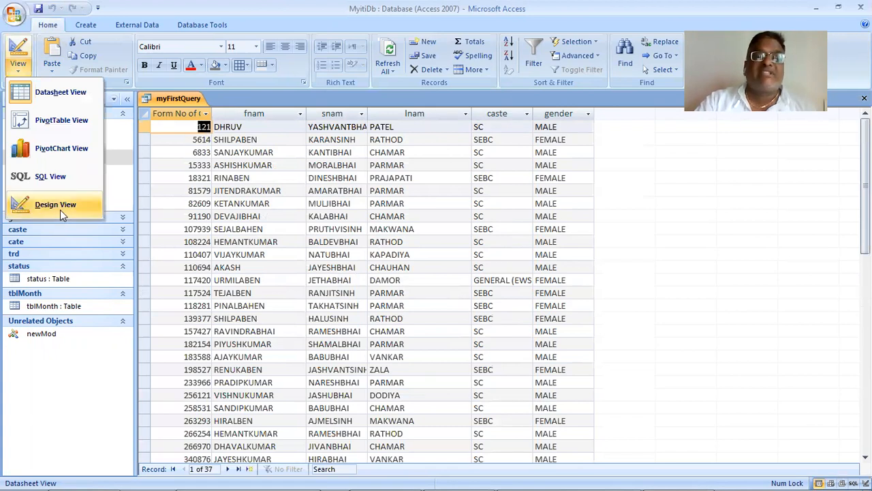
click(59, 210)
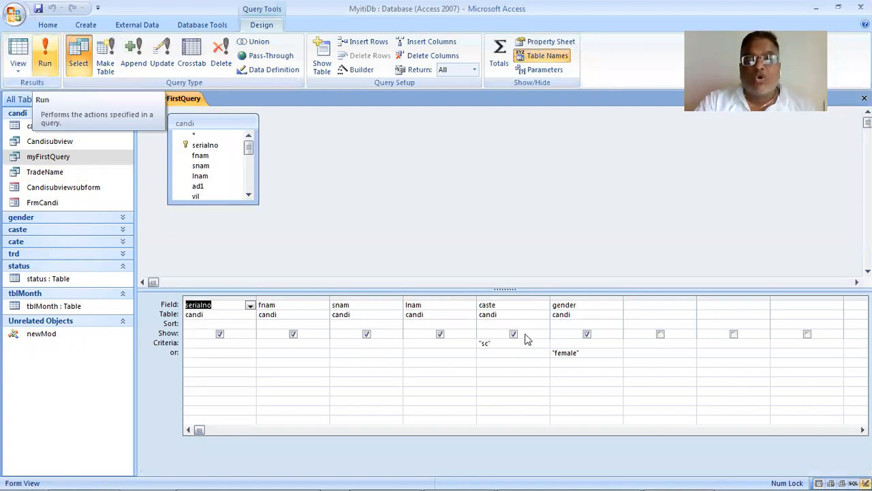
click(593, 354)
key(shift+Home)
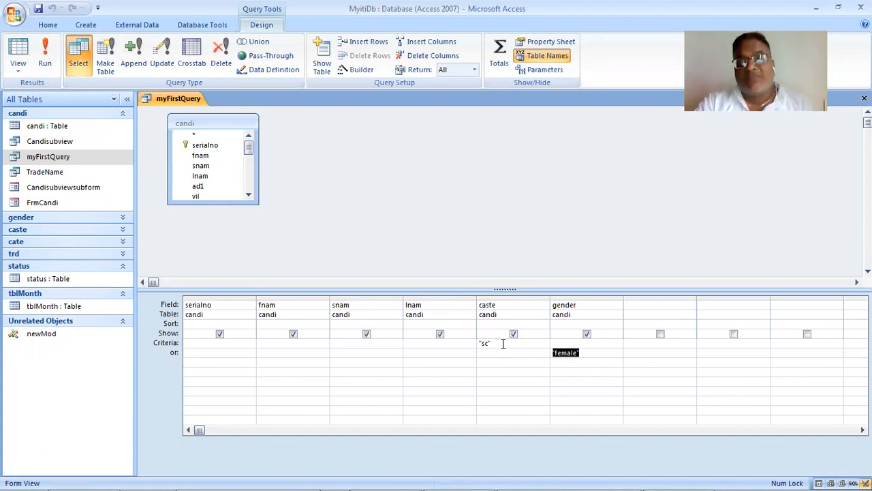
click(508, 354)
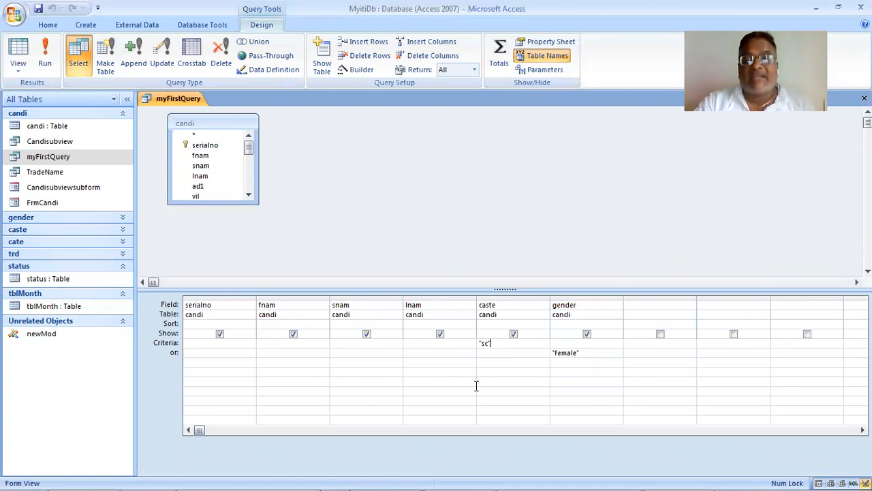
key(BackSpace)
text(EBC")
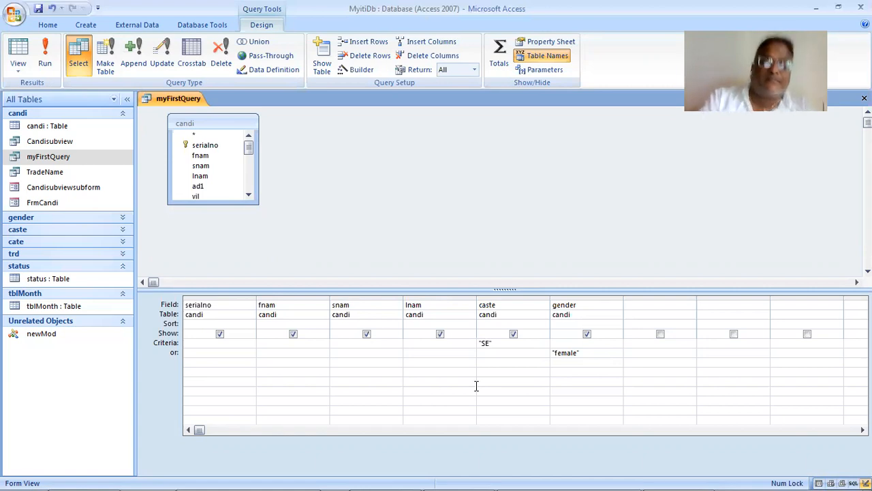
- Run myFirstQuery and examine the caste and gender values throughout the returned records
click(47, 55)
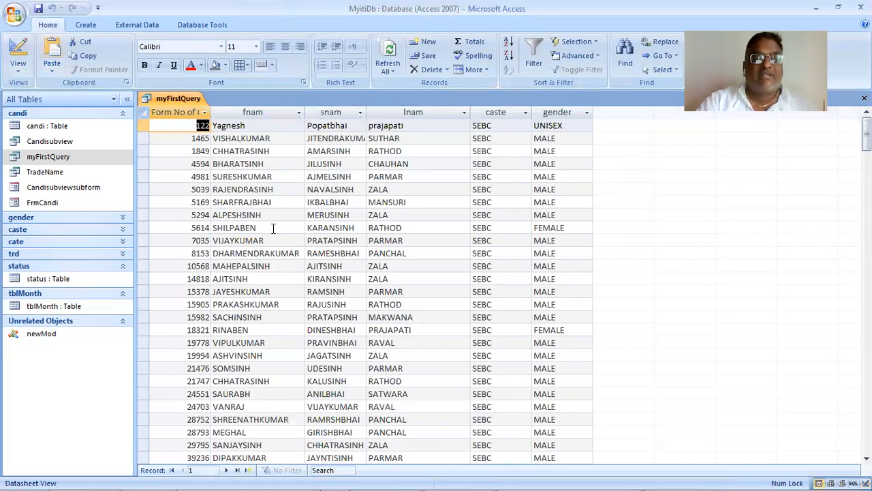
scroll(273, 228, down, 10)
scroll(274, 228, down, 9)
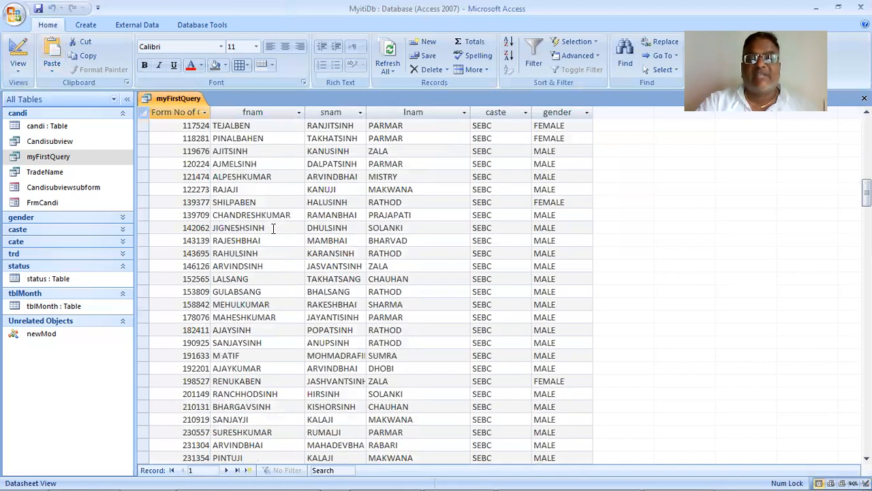
scroll(273, 228, down, 6)
scroll(273, 229, down, 9)
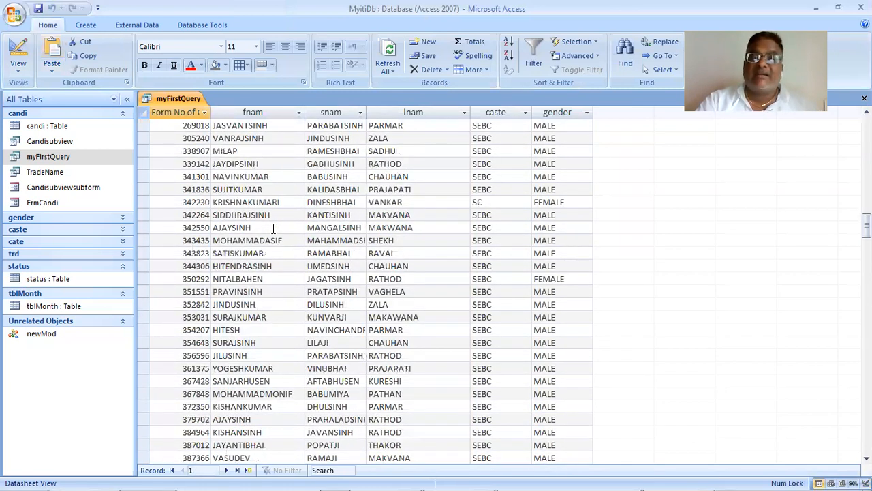
scroll(273, 229, down, 6)
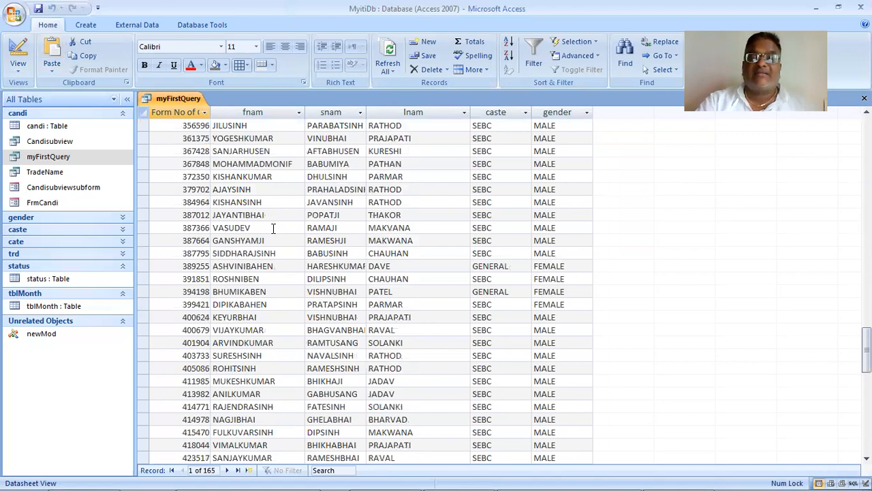
scroll(274, 228, up, 20)
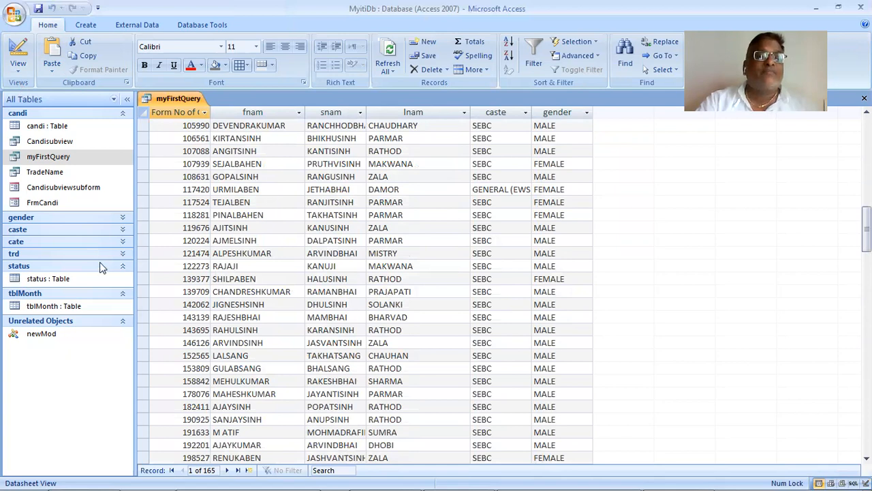
- Replace OR with and between the caste and gender conditions in myFirstQuery's SQL statement and run the query
click(18, 62)
click(75, 179)
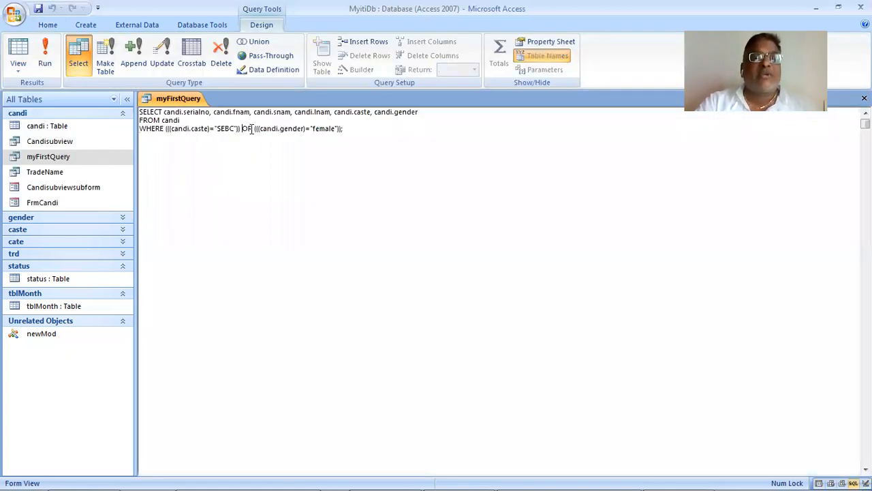
double_click(250, 131)
text(and)
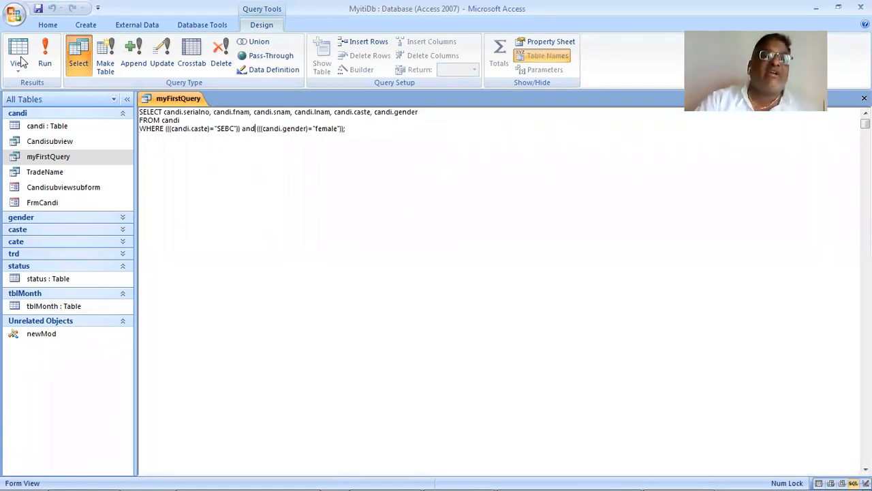
click(41, 57)
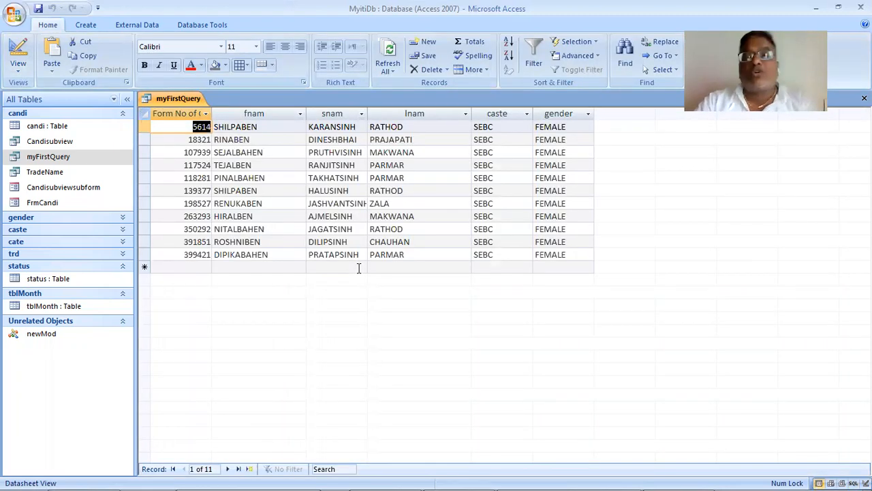
- Switch to the SQL WHERE Clause page in Chrome and advance to the W3Schools lesson on AND and OR
key(alt+Tab)
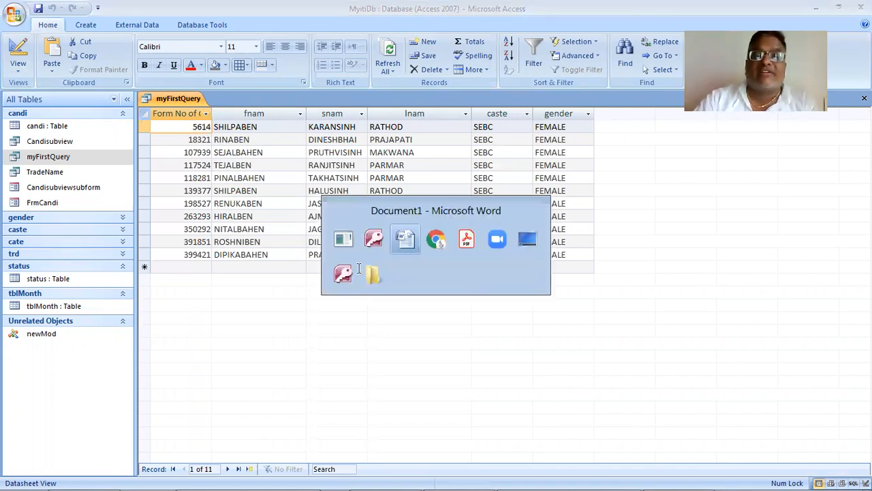
key(alt+Tab)
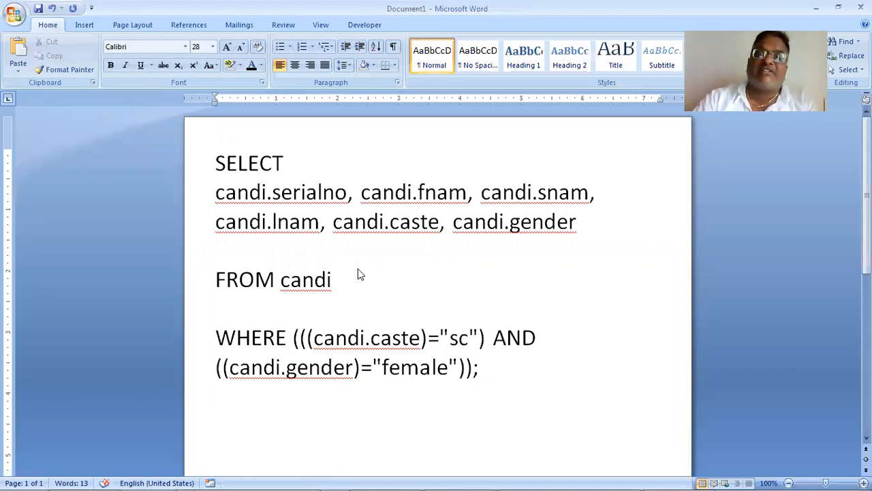
key(alt+Tab)
key(Tab)
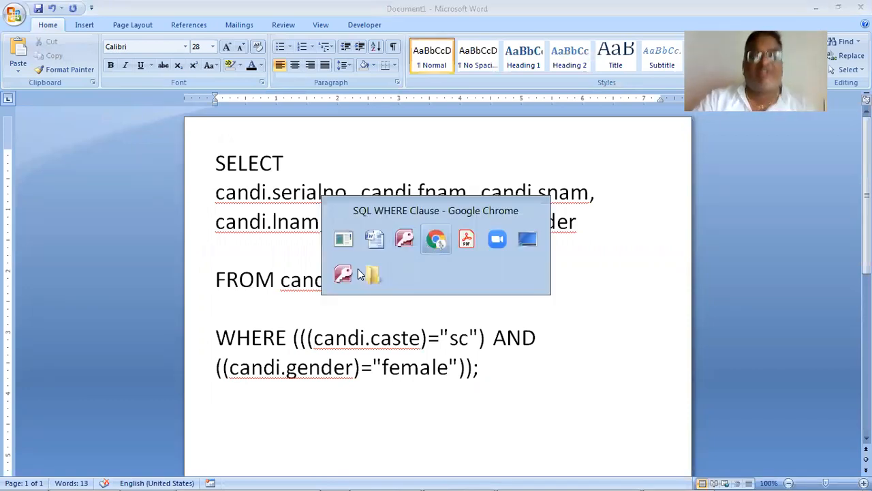
click(678, 145)
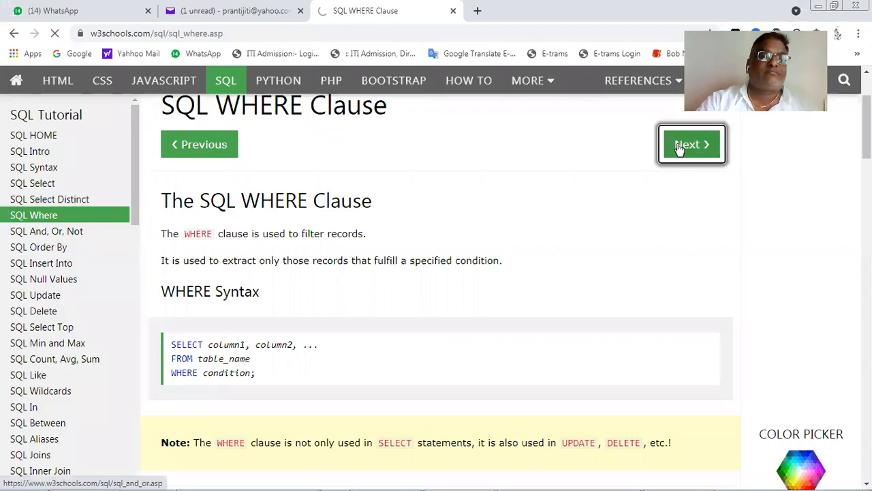
- Switch to the practical 37 PDF in Acrobat Reader and read the Case 2 and Case 3 query tasks
key(alt+Tab)
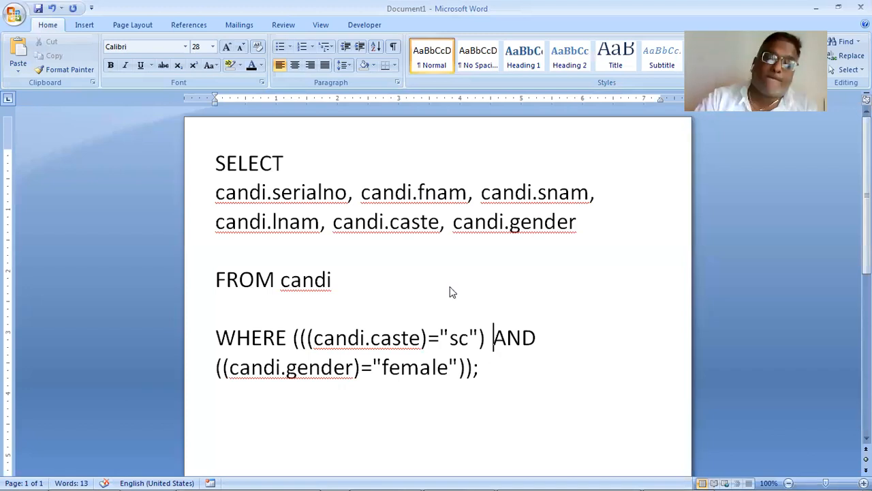
click(490, 286)
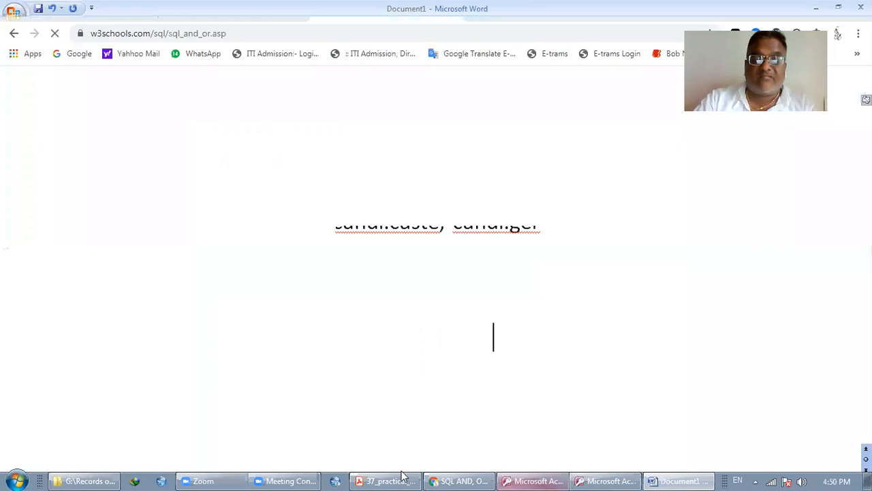
click(386, 480)
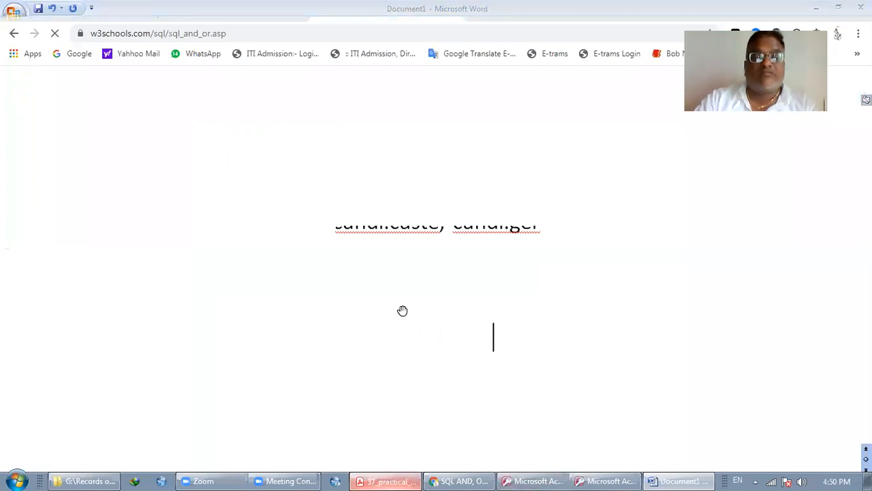
scroll(402, 310, down, 2)
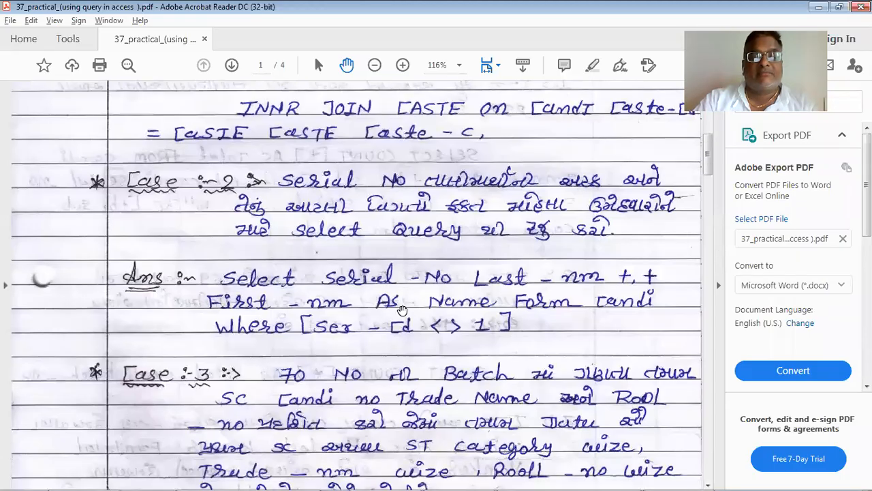
scroll(402, 310, down, 2)
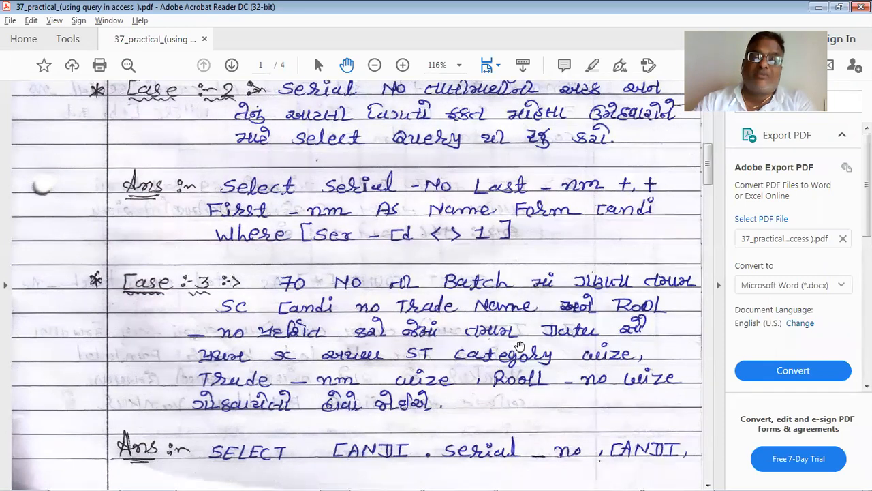
scroll(519, 346, down, 1)
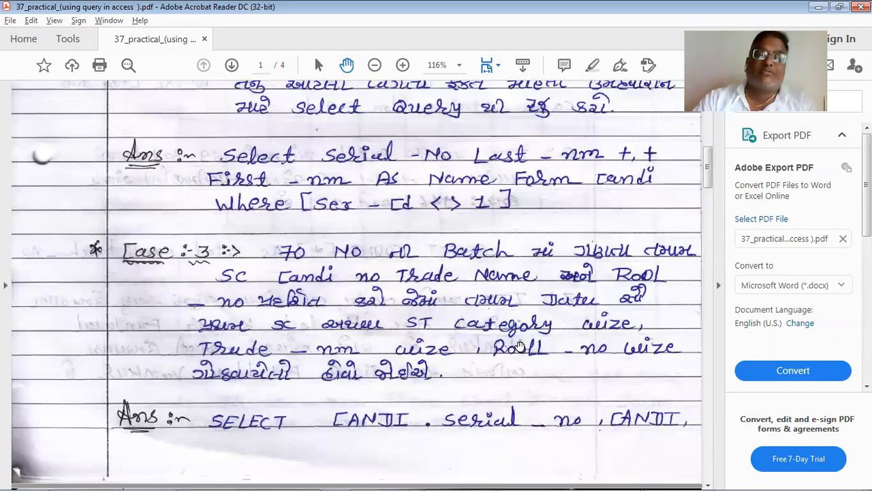
- Return to Access, open the candi table and look through its fields across to the attachment column
key(alt+Tab)
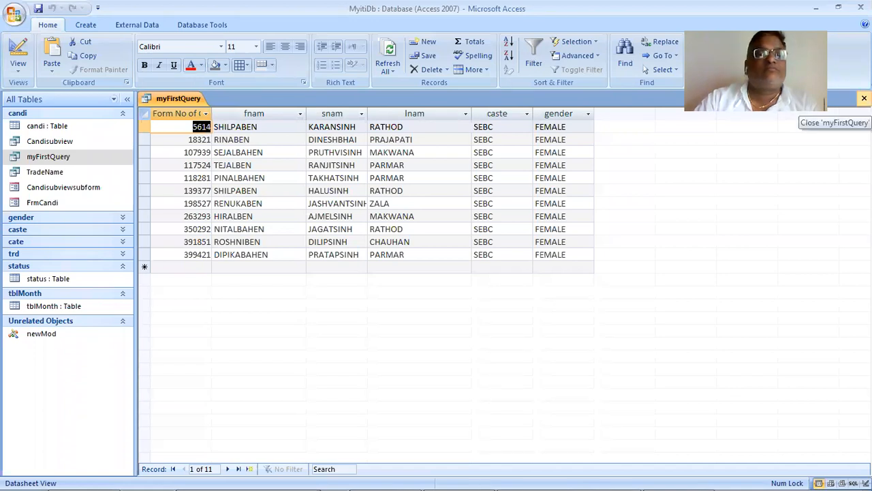
double_click(46, 125)
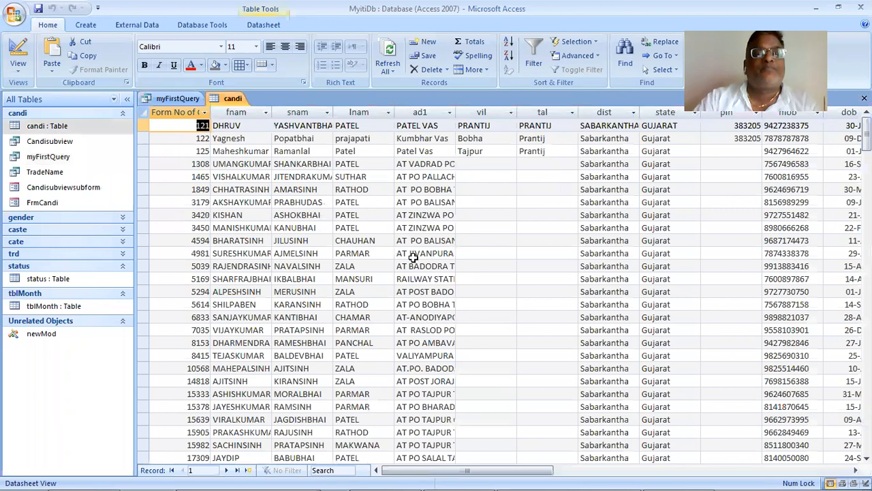
click(422, 258)
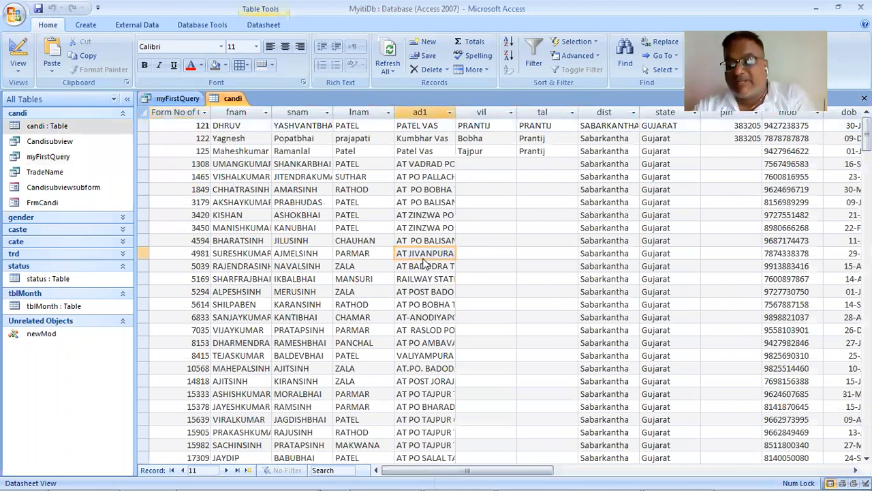
key(Tab)
key(Tab)
key(Tab)
key(Tab)
key(Tab)
key(Tab)
key(Tab)
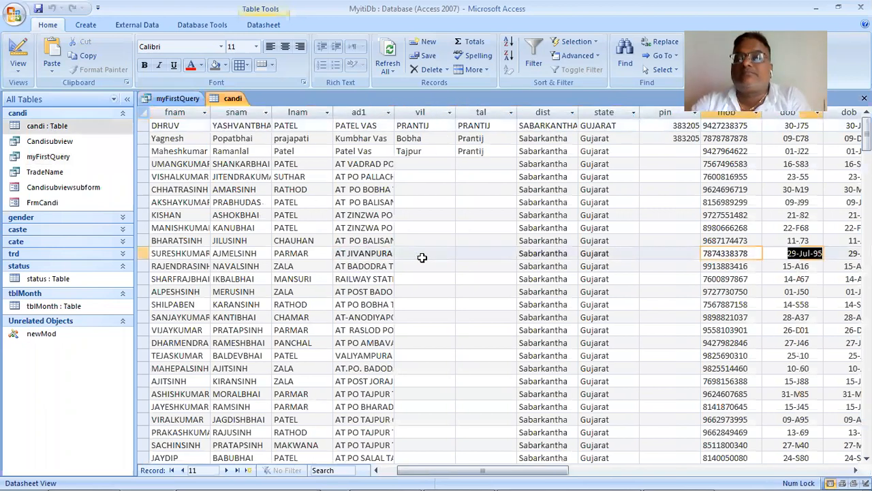
key(Tab)
key(Tab)
key(Tab)
key(Tab)
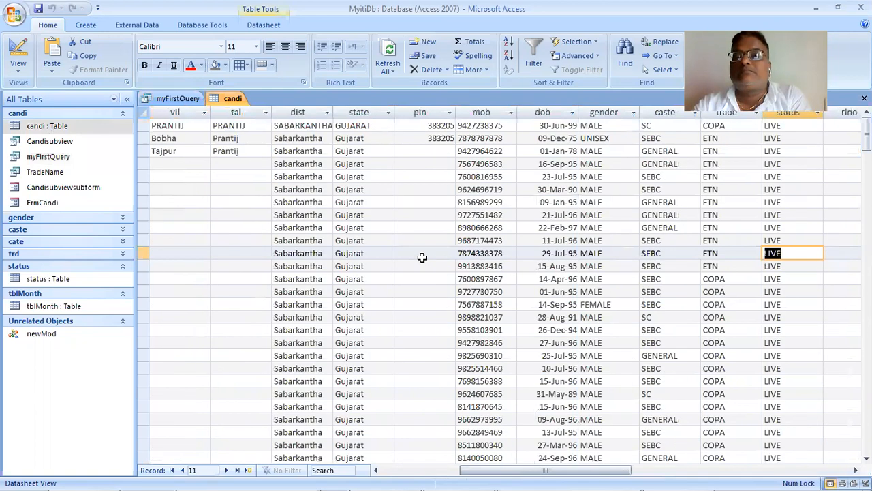
key(Tab)
key(Tab)
key(Tab)
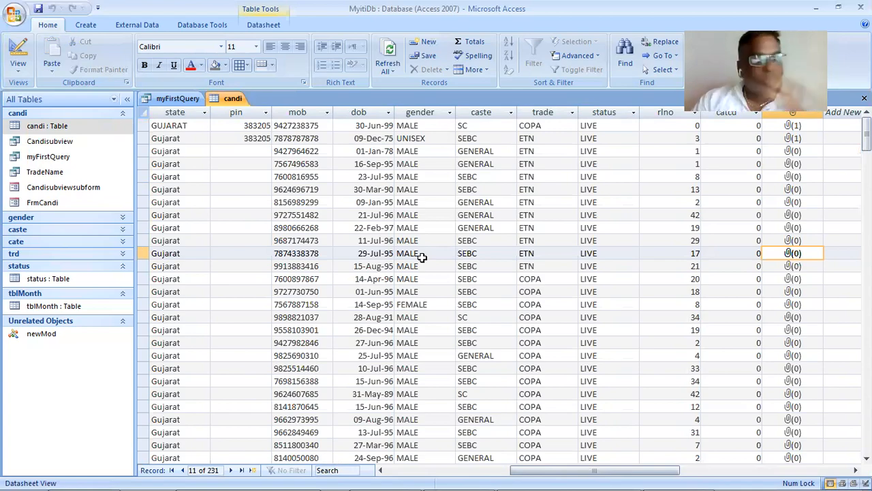
- Recheck the Case 3 task in the practical 37 PDF, and close the candi table back in Access
key(alt+Tab)
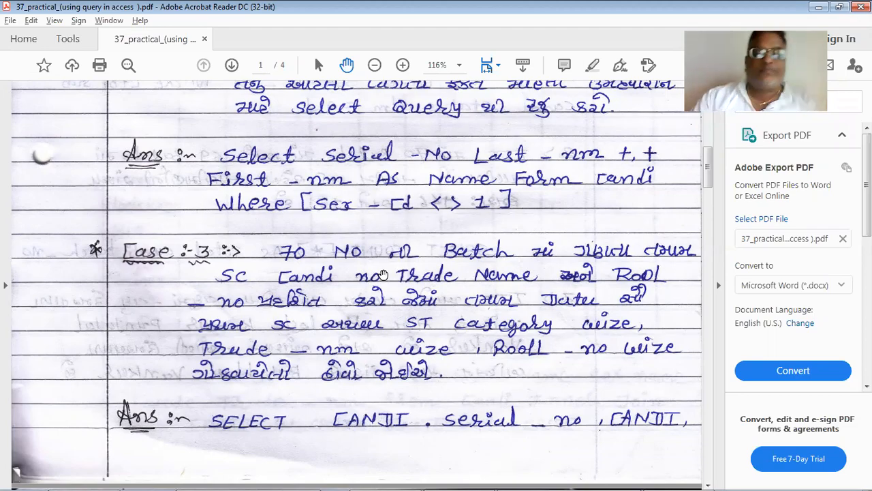
key(alt+Tab)
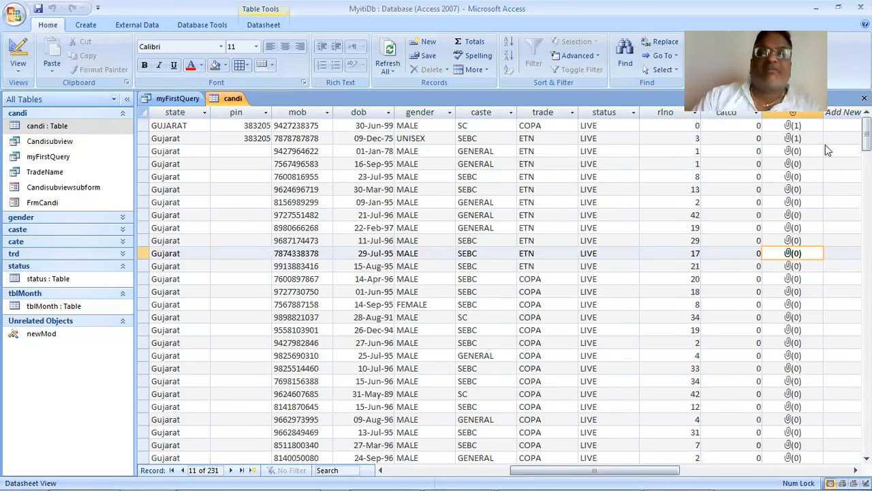
click(864, 98)
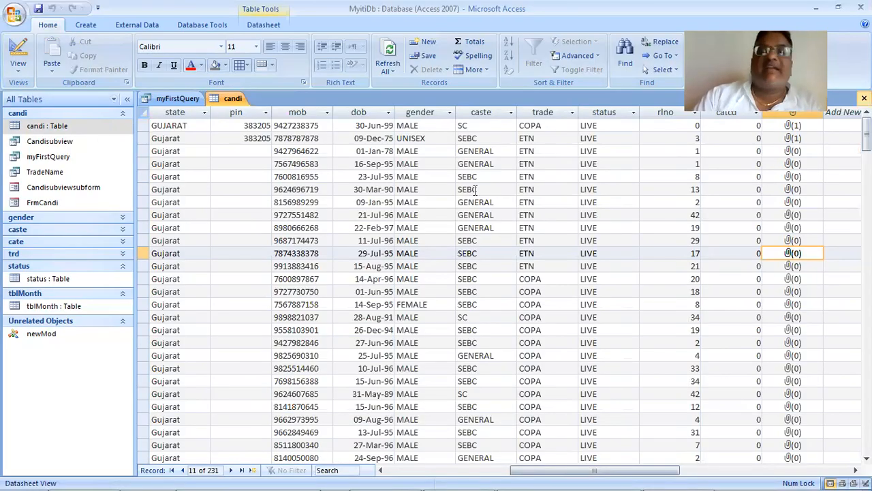
- Switch myFirstQuery to Design View and delete all existing field columns from the query grid
click(18, 65)
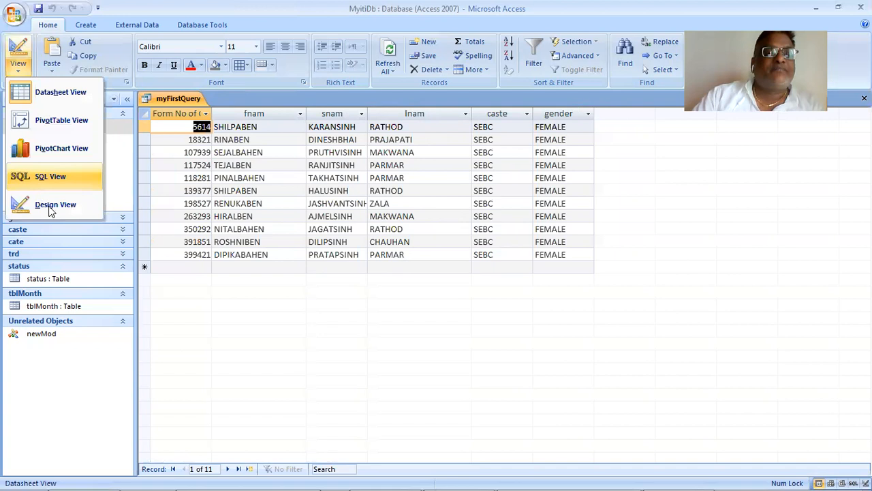
click(55, 205)
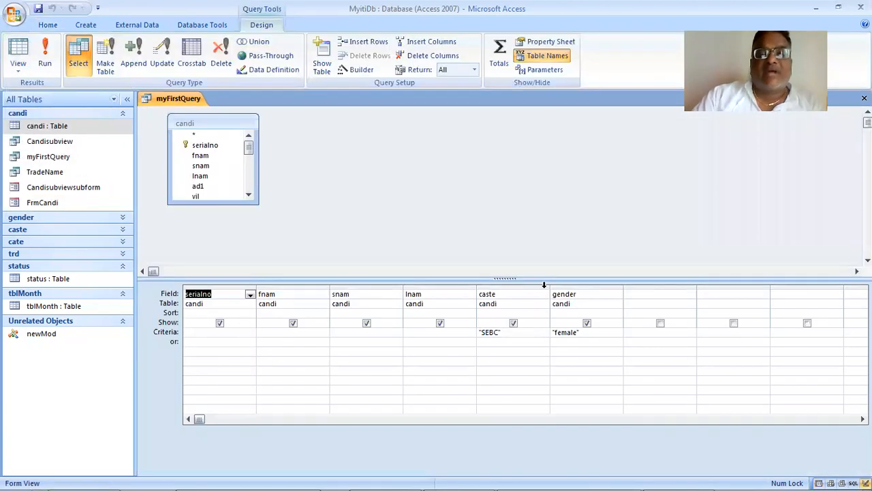
drag(525, 281, 239, 285)
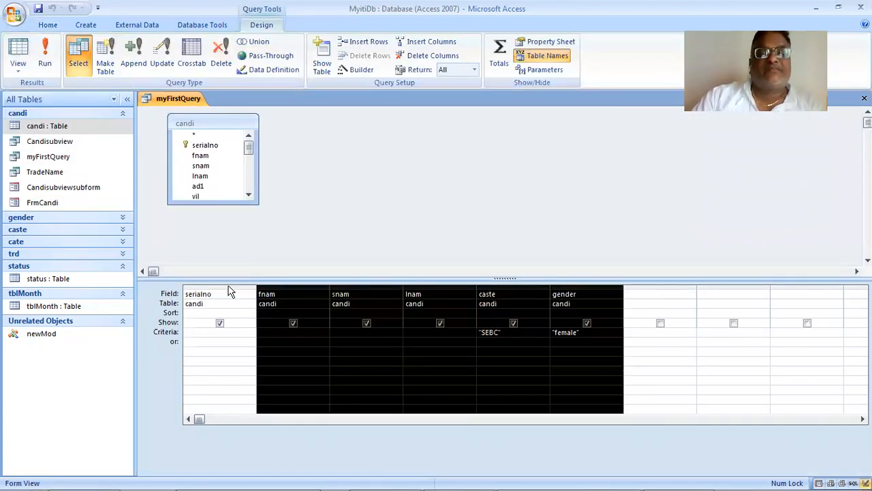
right_click(234, 290)
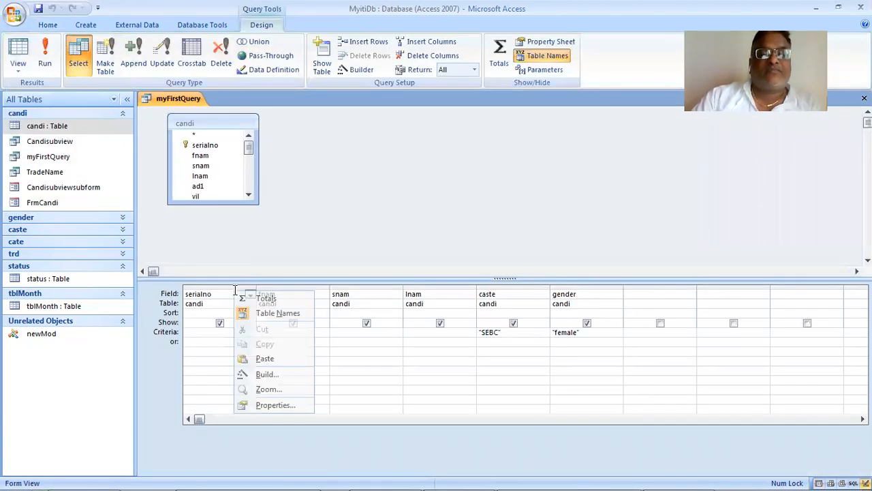
click(664, 387)
drag(658, 287, 96, 281)
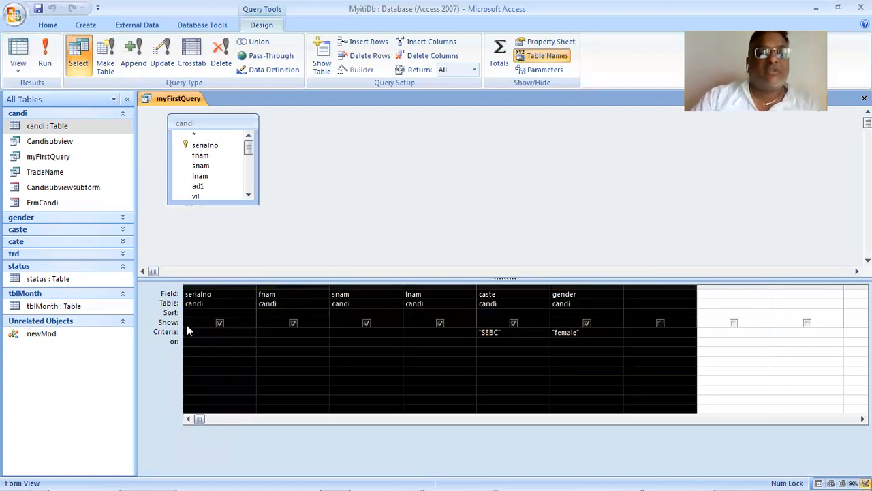
key(Delete)
- Add the serialno, fnam, snam and lnam fields of the candi table to the query grid
drag(217, 155, 217, 295)
click(226, 155)
drag(227, 158, 302, 311)
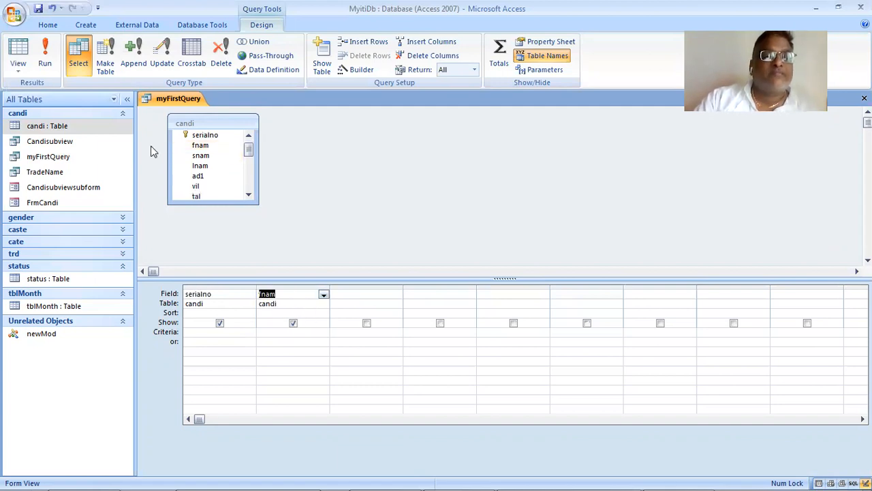
click(212, 166)
key(Up)
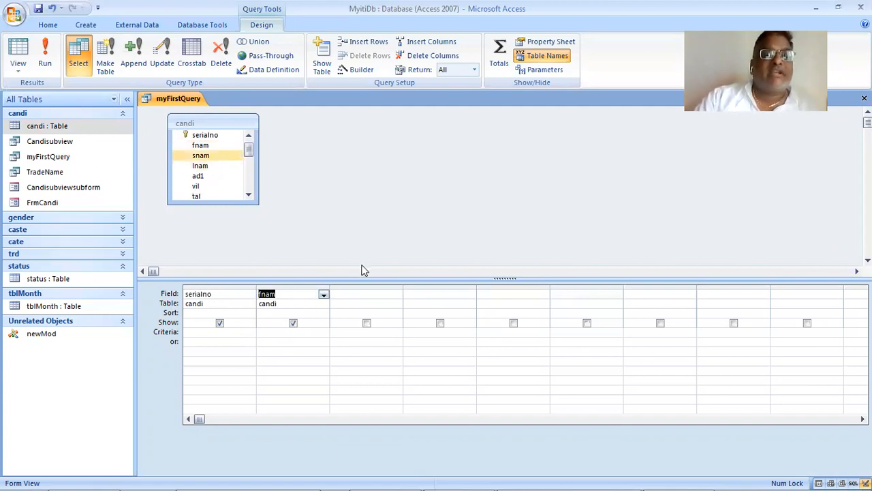
click(234, 166)
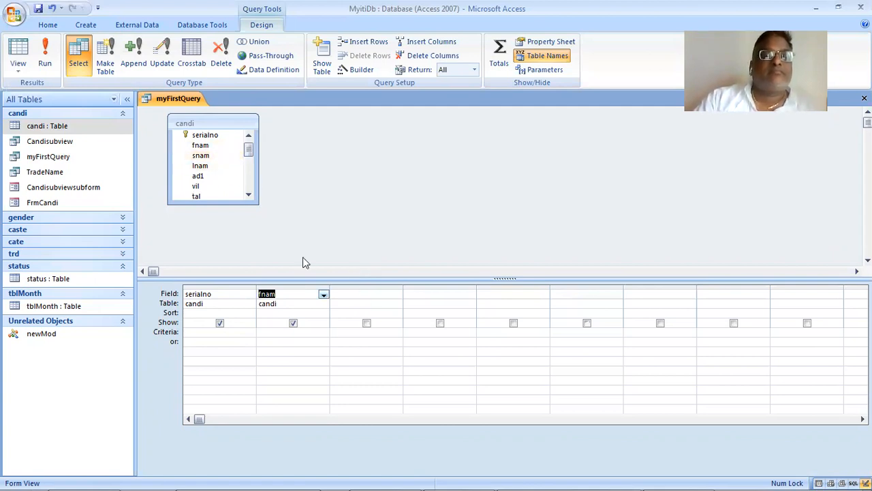
drag(210, 155, 361, 291)
drag(210, 167, 412, 294)
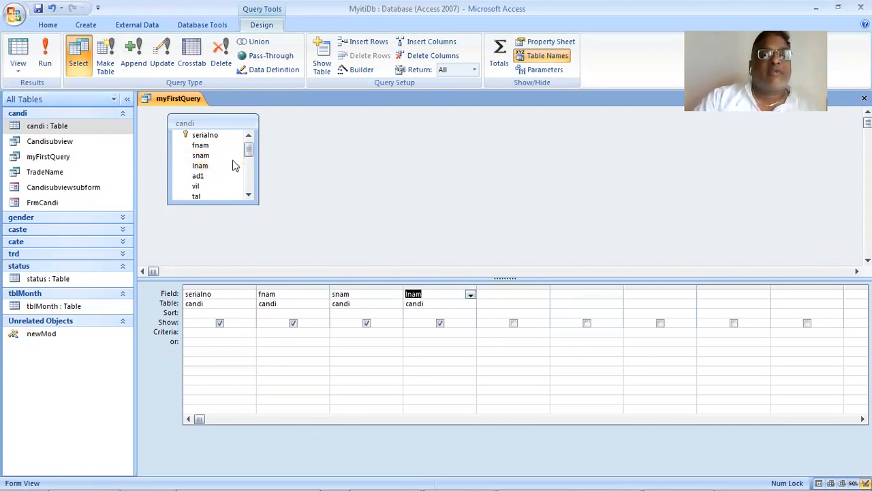
- Add the caste field to the query with the criterion "sc"
drag(250, 146, 515, 298)
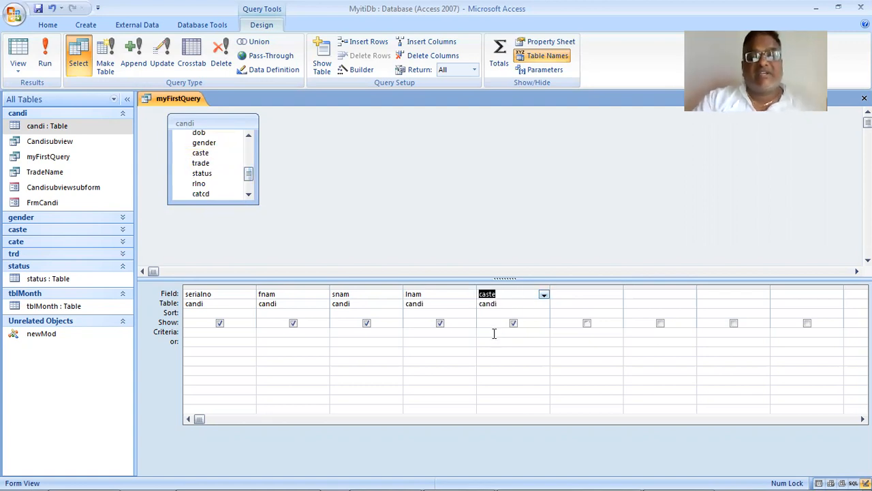
click(494, 333)
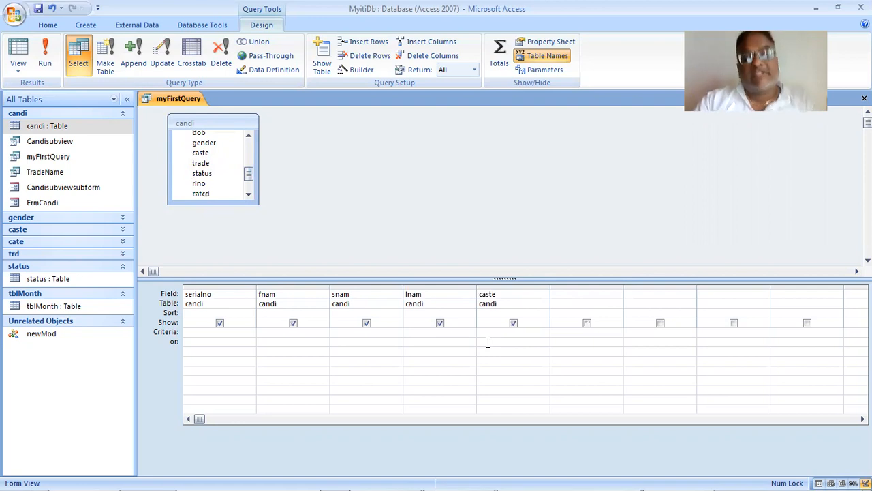
text(sc)
key(Tab)
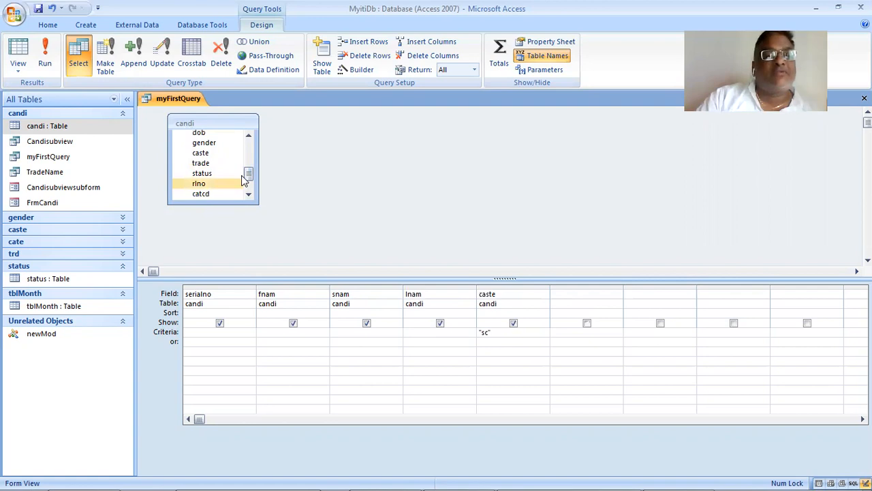
- Add the trade field and the rlno field to the query, running it after each addition
drag(220, 166, 587, 297)
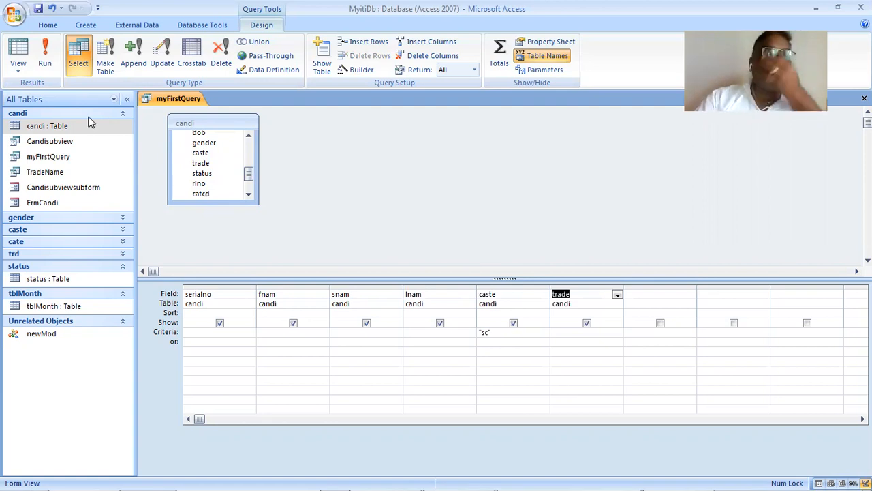
click(43, 59)
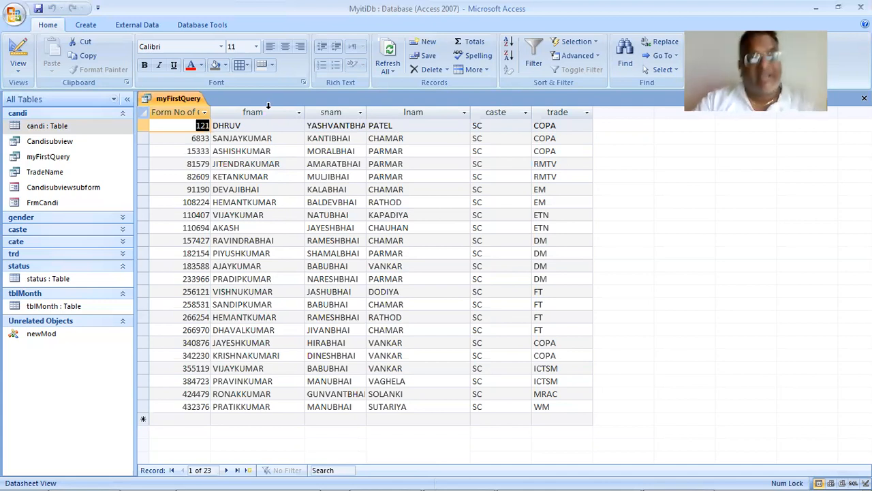
click(18, 68)
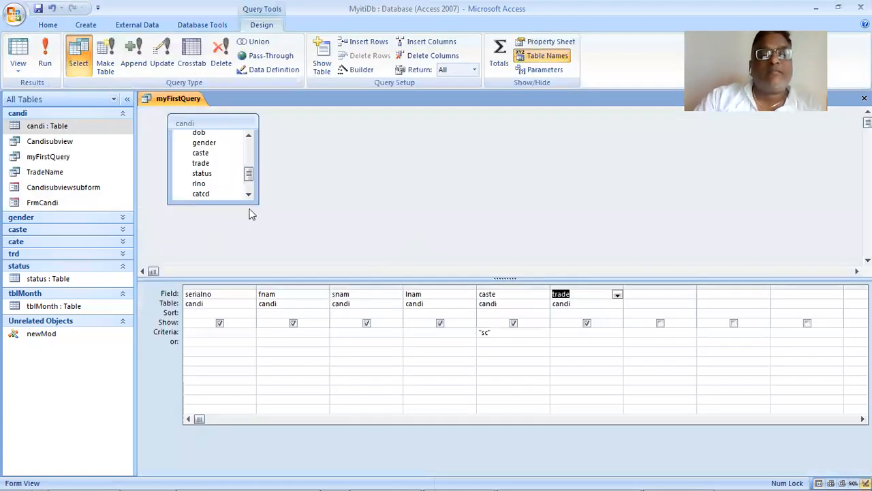
drag(227, 185, 676, 303)
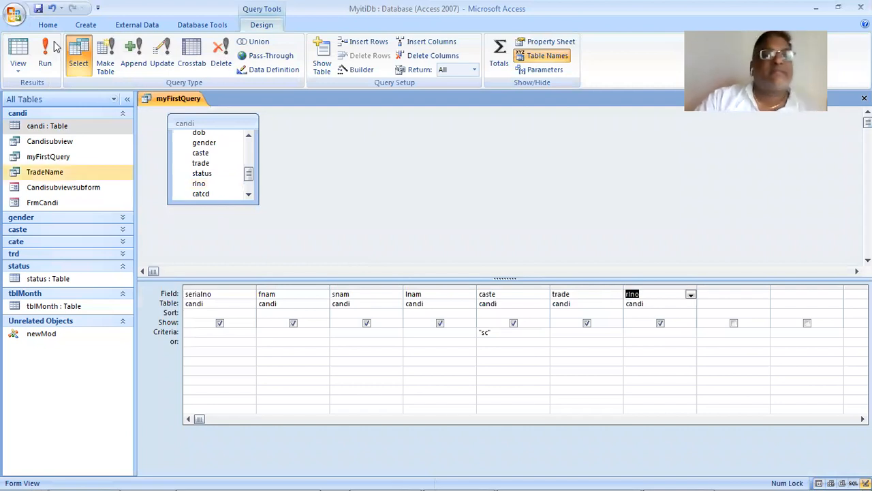
click(45, 54)
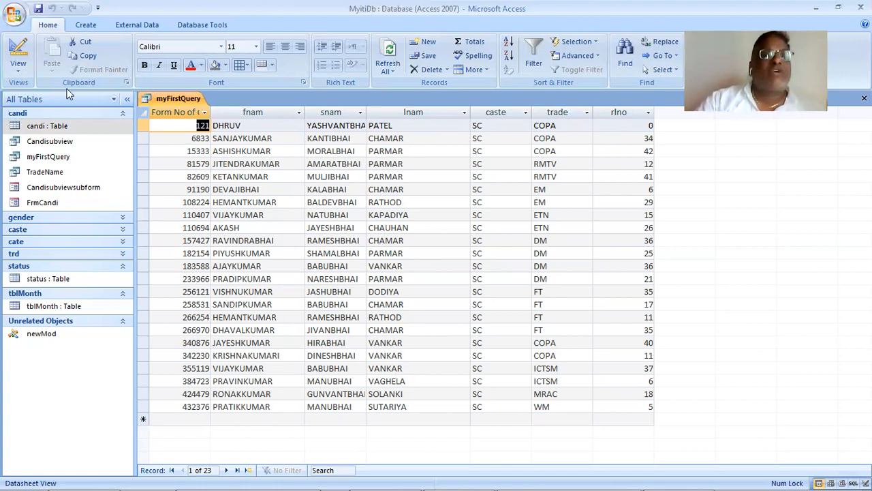
- Return to the query design, sort the trade field in ascending order and run the query
click(13, 67)
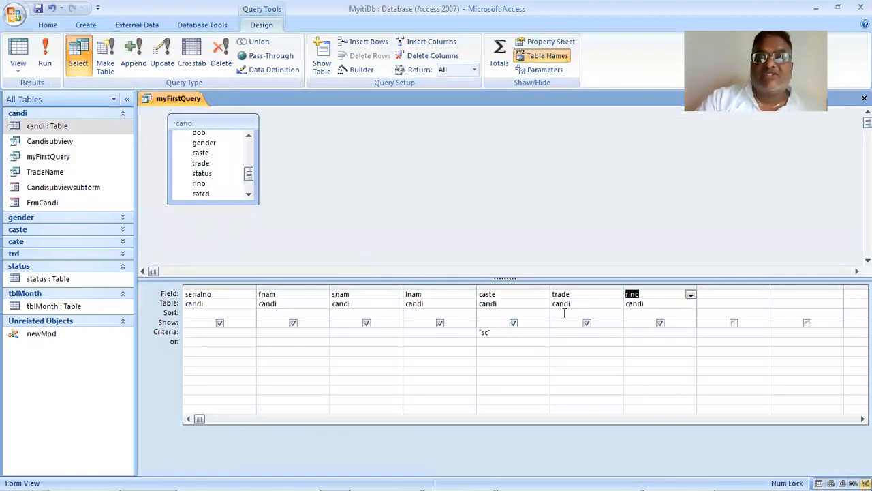
click(588, 314)
click(616, 315)
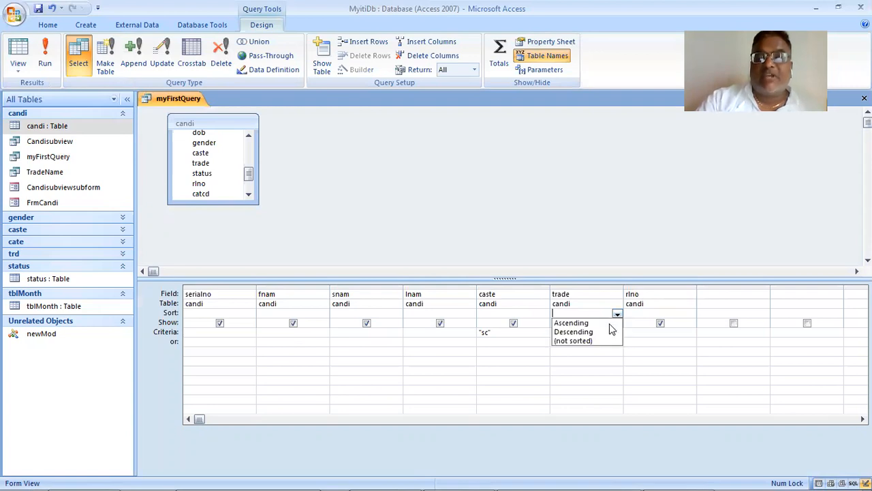
click(607, 324)
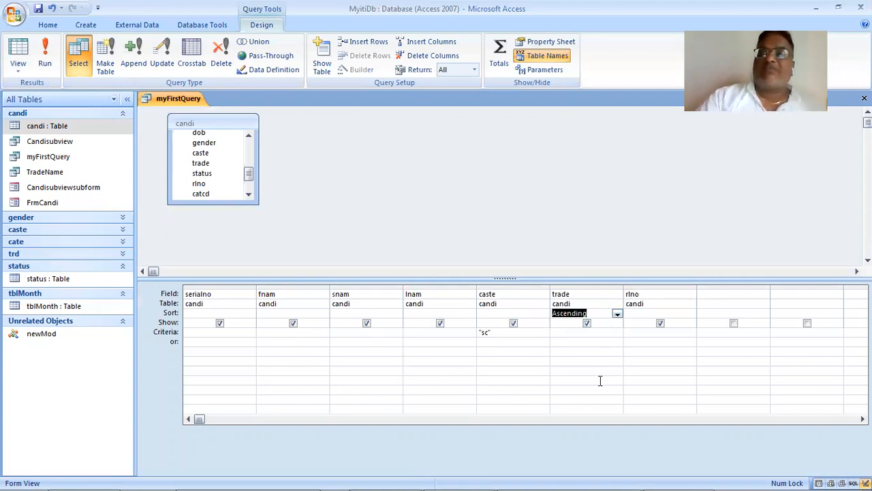
click(56, 76)
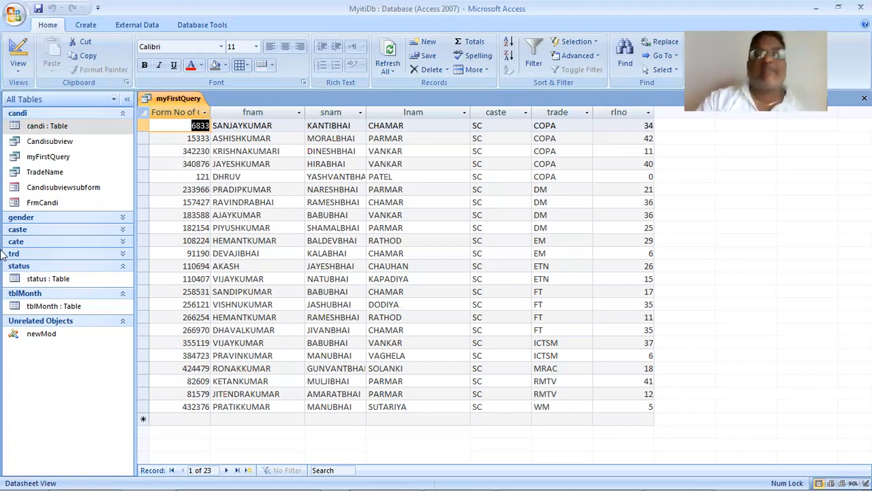
- Go back to Design View, sort the rlno field in ascending order and run the query
click(26, 71)
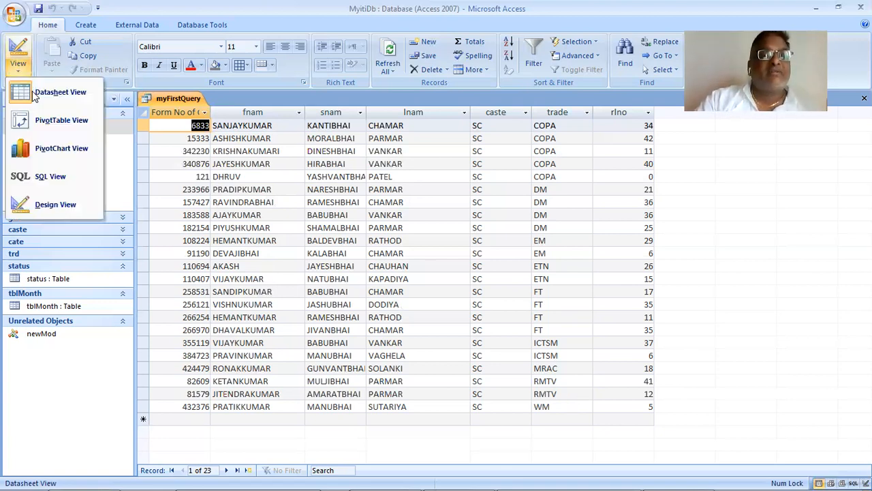
click(63, 204)
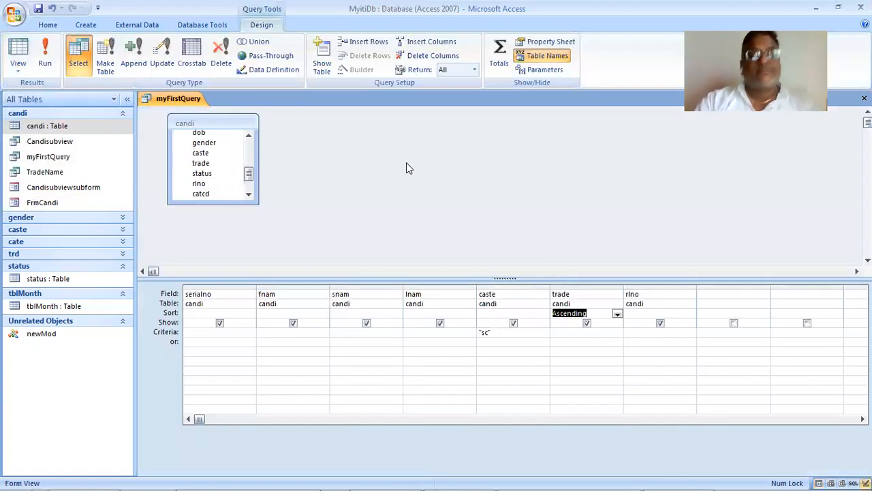
click(687, 314)
click(674, 323)
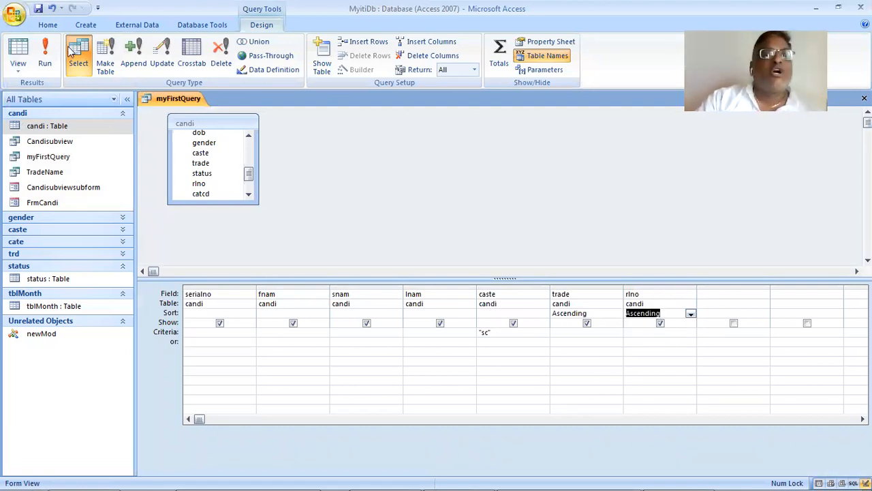
click(45, 53)
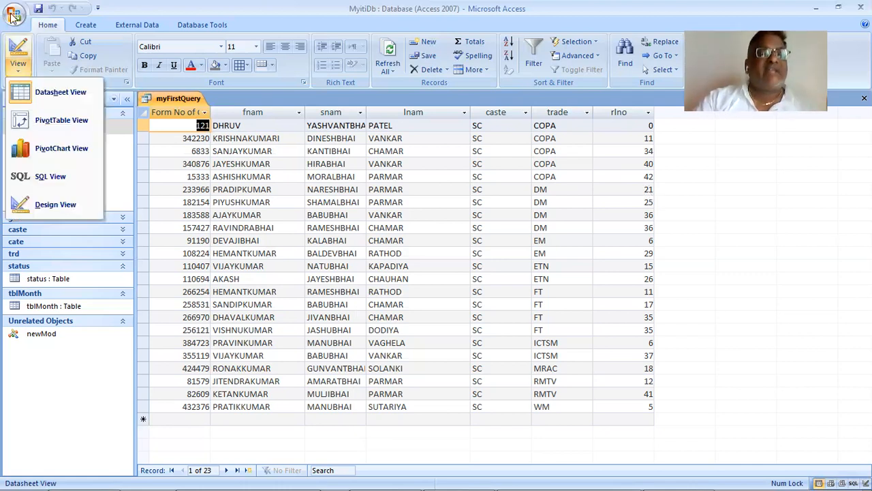
- In the query design, change the sort order of rlno to descending and run the query
click(82, 208)
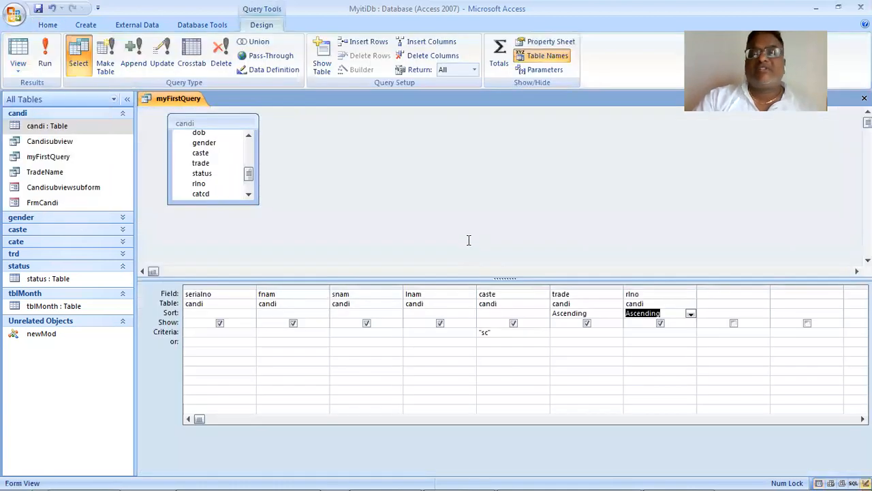
click(690, 314)
click(690, 332)
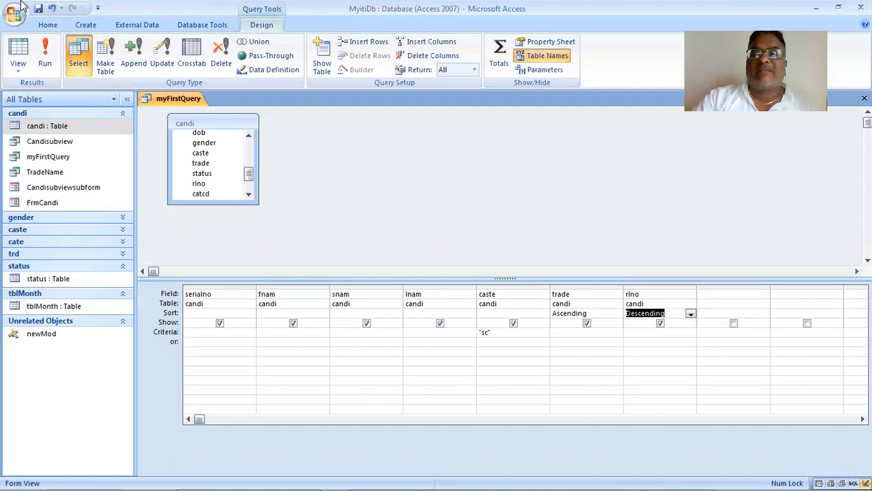
click(44, 58)
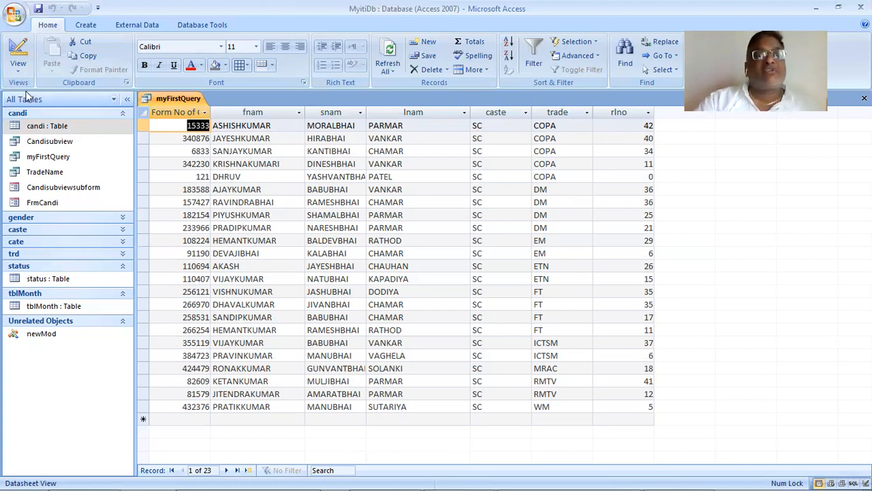
- Show the query's SQL statement, and switch to the practical 37 PDF in Acrobat Reader to compare it with the Case 3 task and answer
click(19, 68)
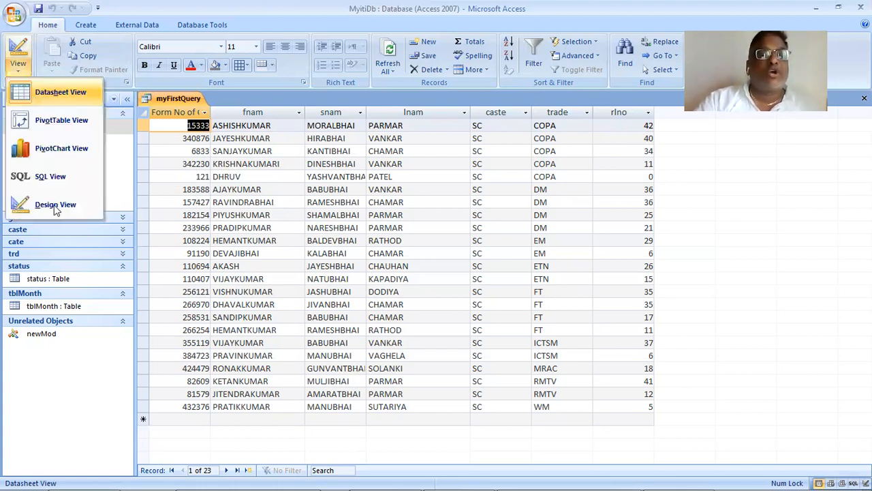
click(53, 176)
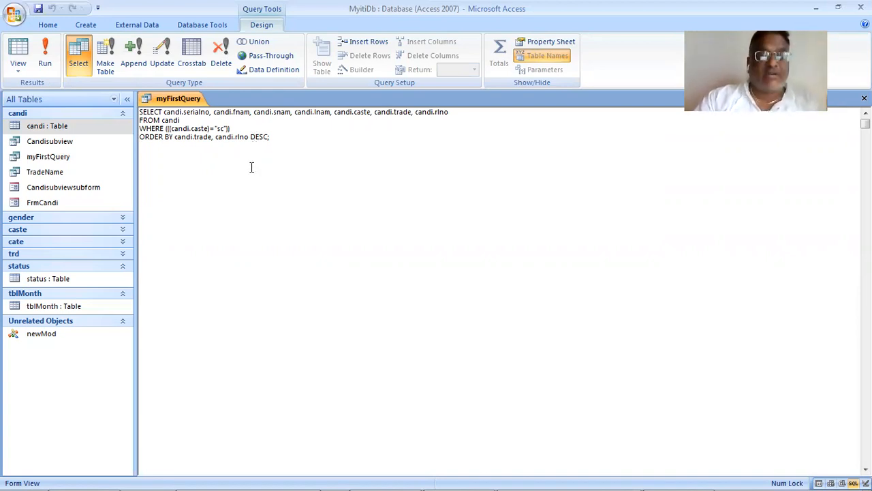
key(alt+Tab)
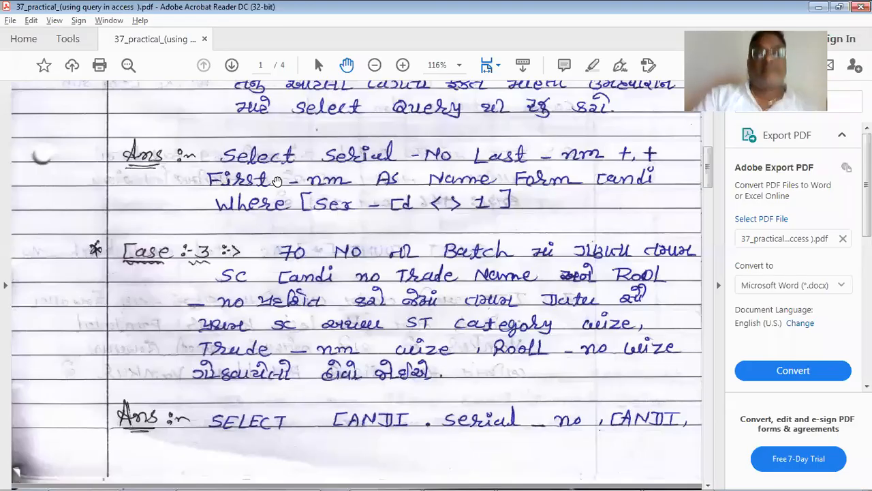
scroll(277, 181, down, 3)
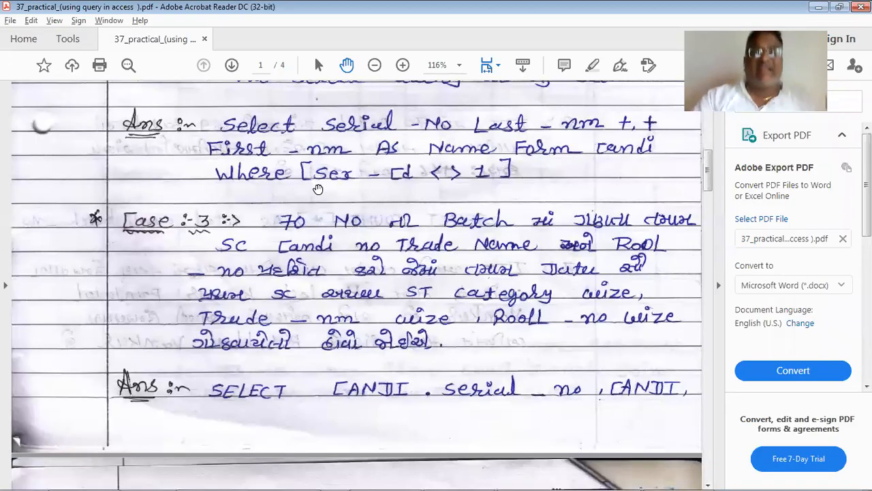
scroll(318, 188, down, 5)
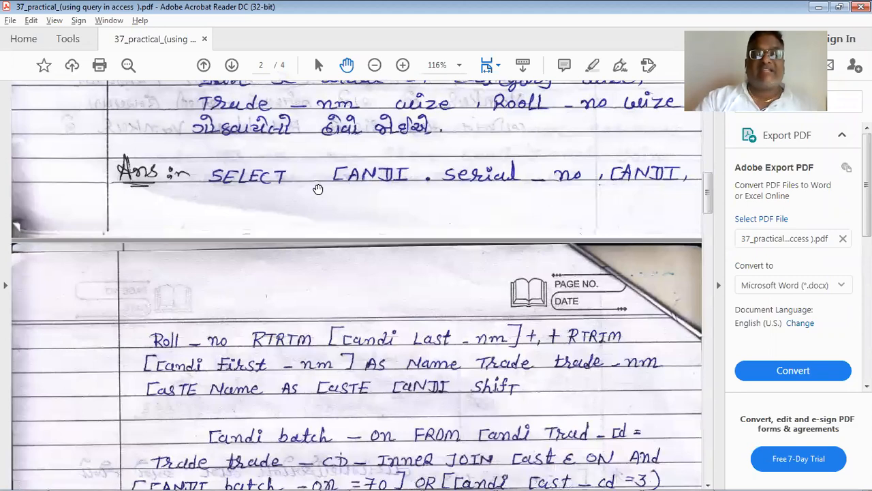
scroll(318, 189, down, 3)
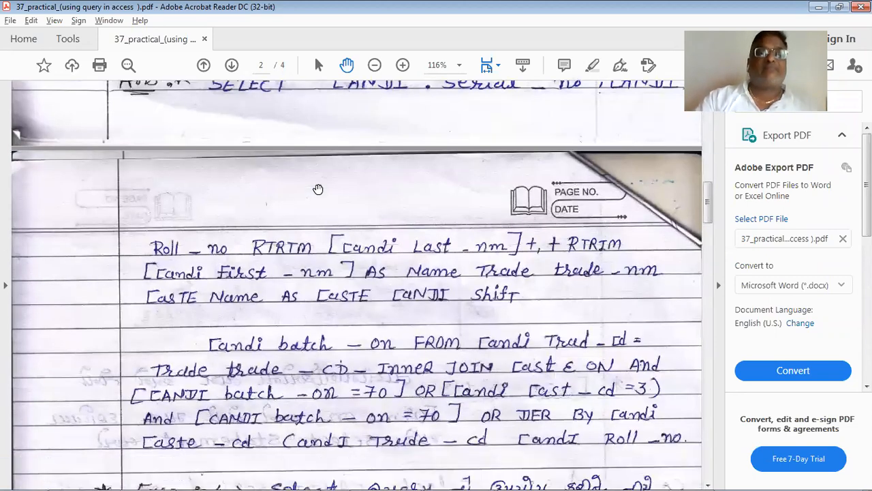
scroll(317, 189, up, 3)
scroll(317, 189, up, 4)
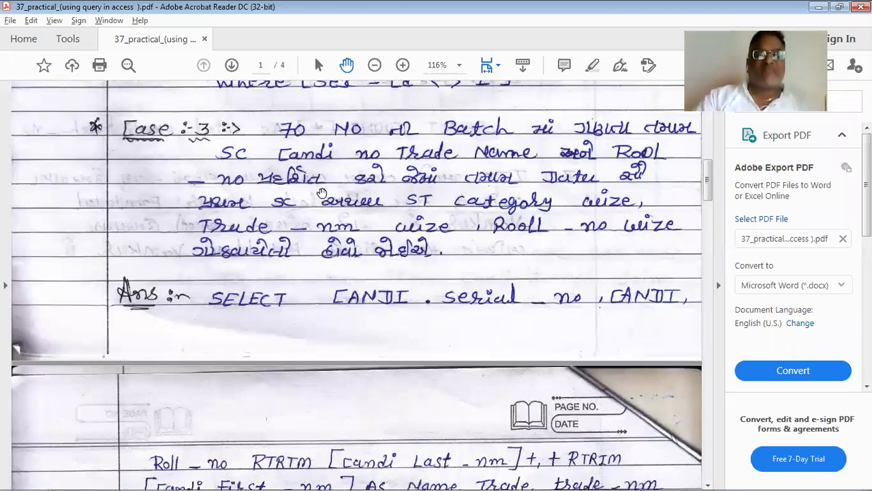
- Read through the handwritten Case 3 query answer in the practical 37 PDF and return to the task text
scroll(321, 193, down, 8)
scroll(321, 193, down, 3)
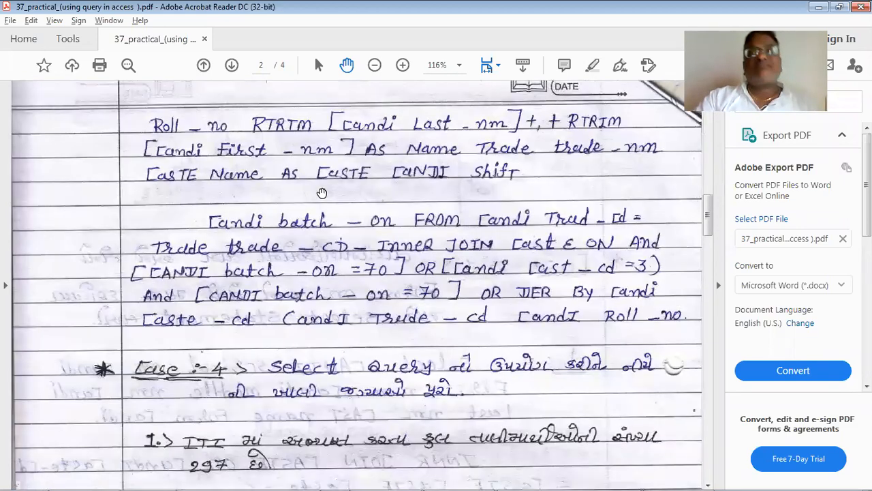
scroll(321, 193, up, 2)
scroll(287, 291, up, 8)
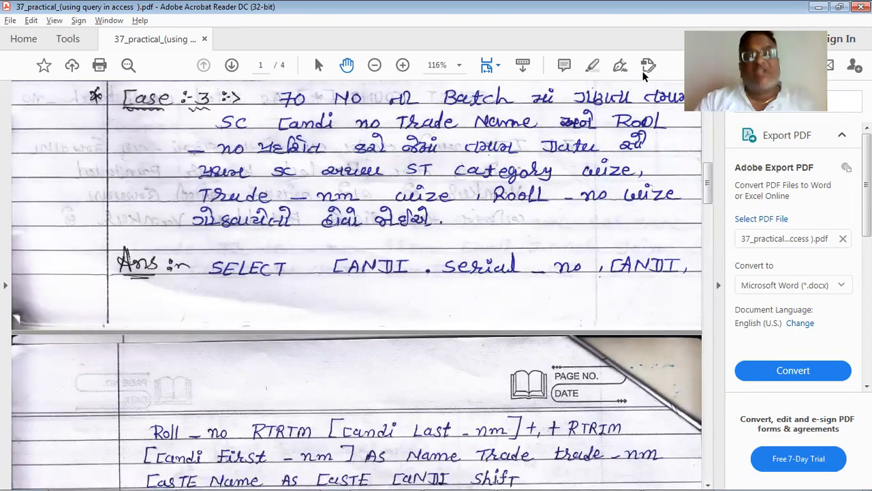
- Switch to the MyitiDb database in Access, open the candi table and look through its fields as far as catcd
key(alt+Tab)
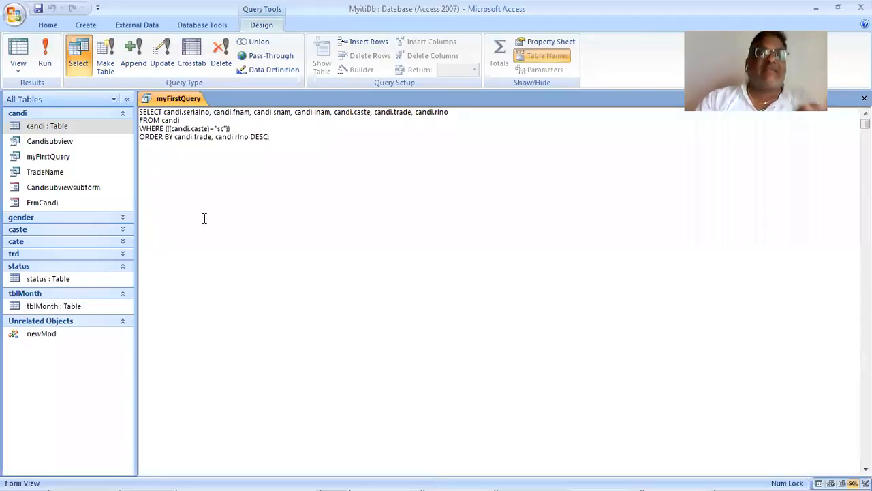
double_click(58, 129)
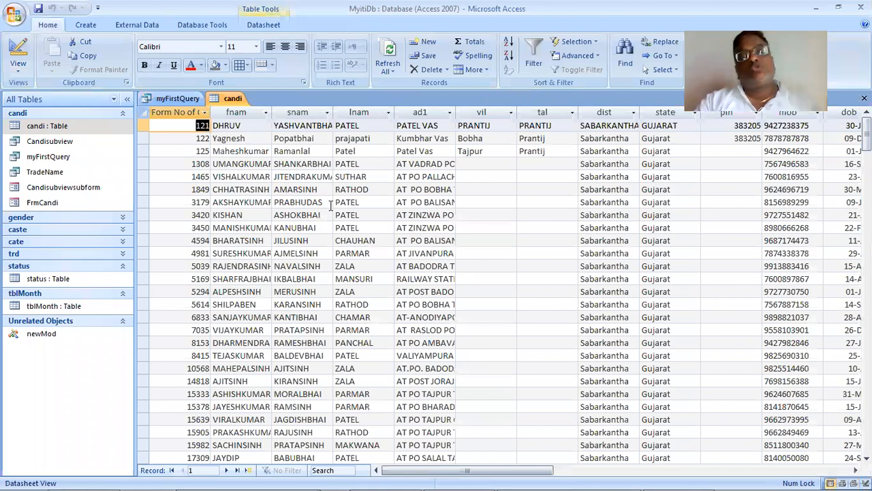
key(Tab)
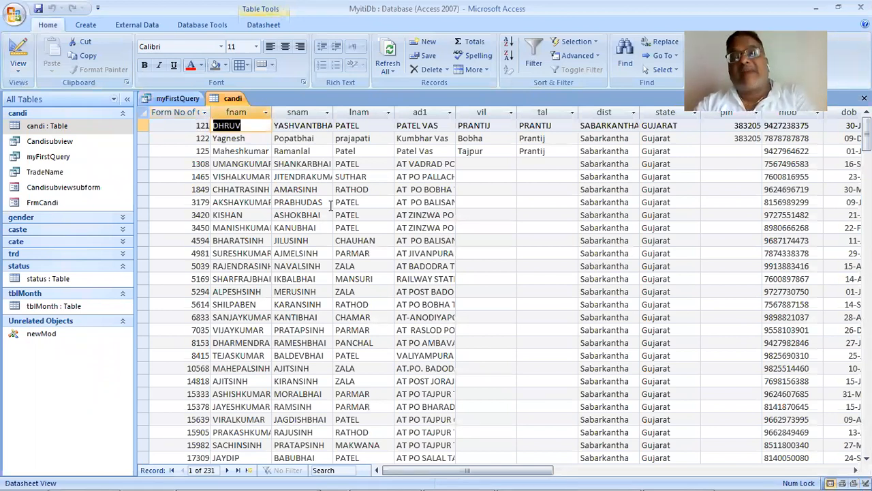
key(Tab)
key(Tab)
key(Tab)
key(Tab)
key(Tab)
key(Tab)
key(Tab)
key(Tab)
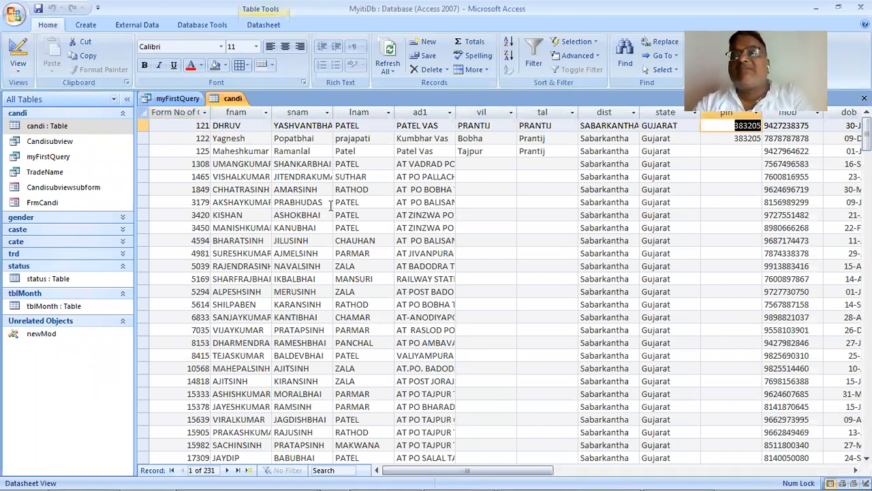
key(Tab)
key(Tab)
key(Tab)
key(Tab)
key(Tab)
key(Tab)
key(Tab)
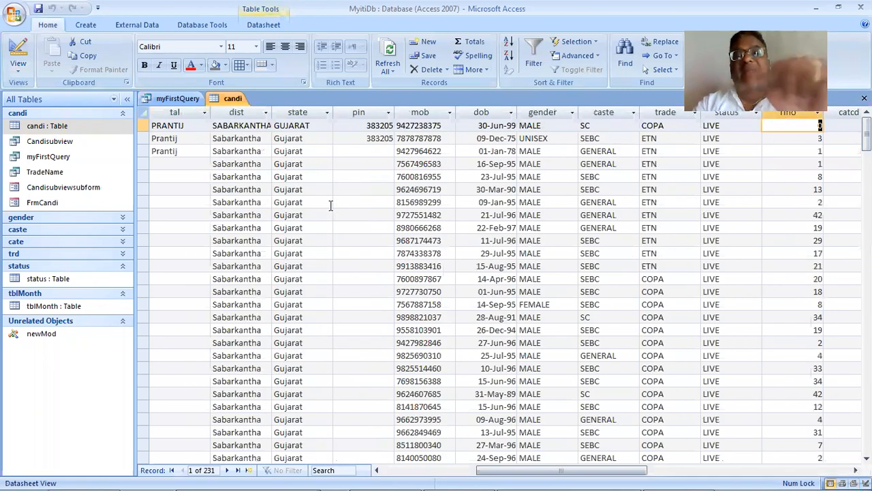
key(Tab)
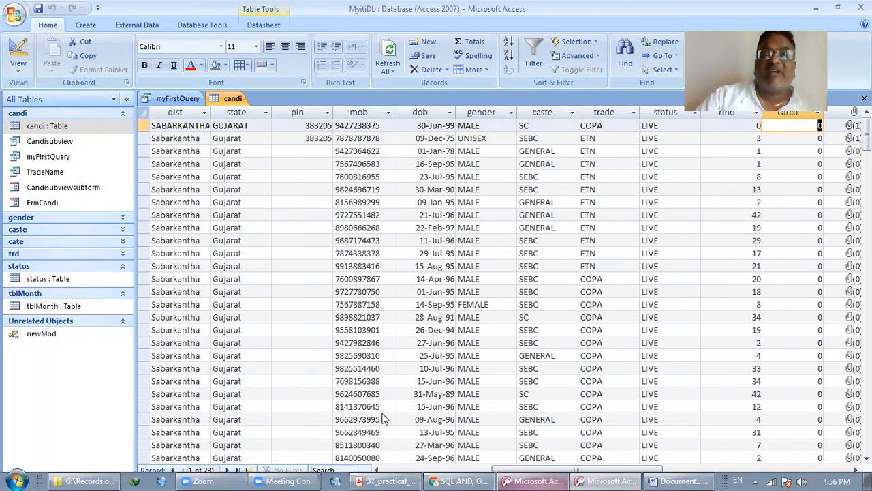
- Switch to the itidb database, open its candi table and examine the code fields from sex_cd to status_cd
click(534, 481)
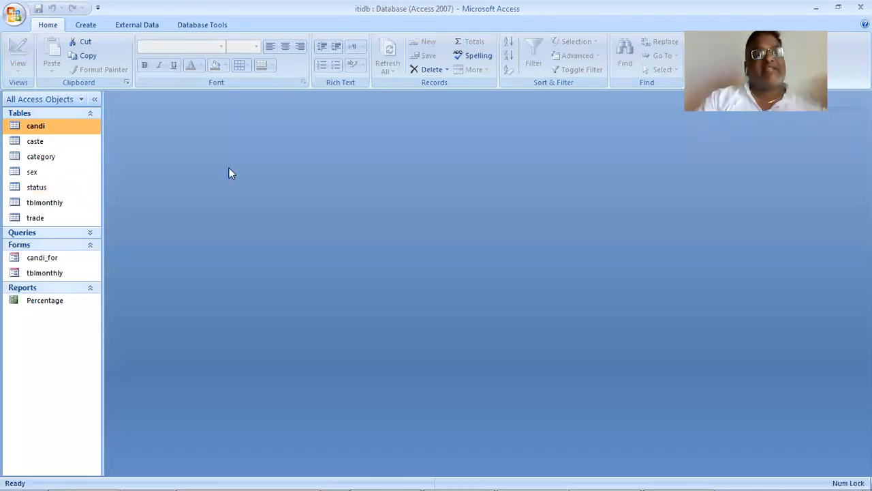
double_click(45, 129)
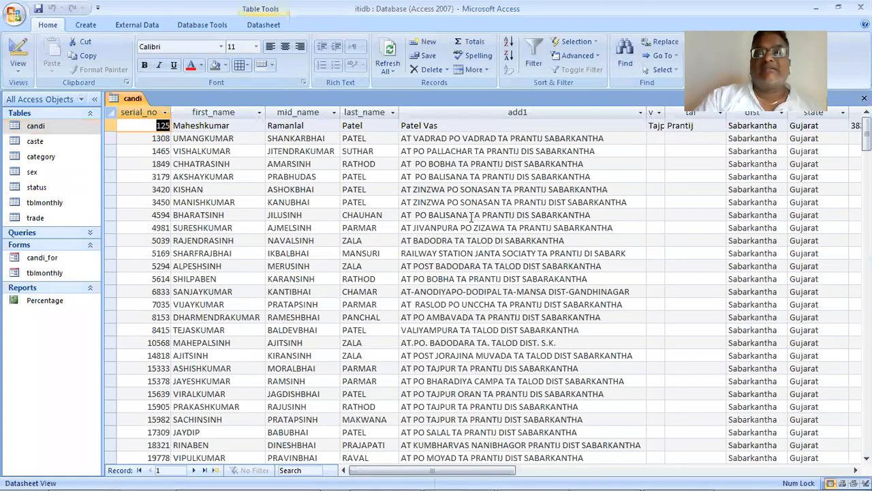
key(Tab)
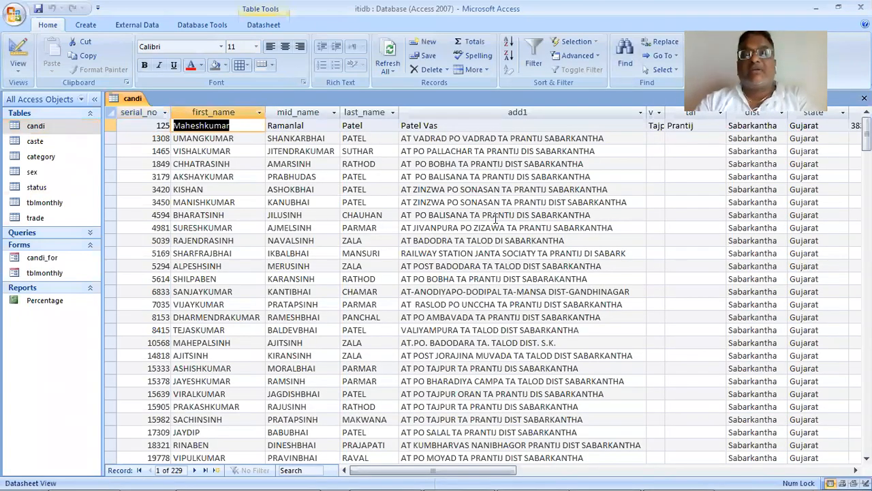
key(Tab)
key(Tab)
key(Tab)
key(Tab)
key(Tab)
key(Tab)
key(Tab)
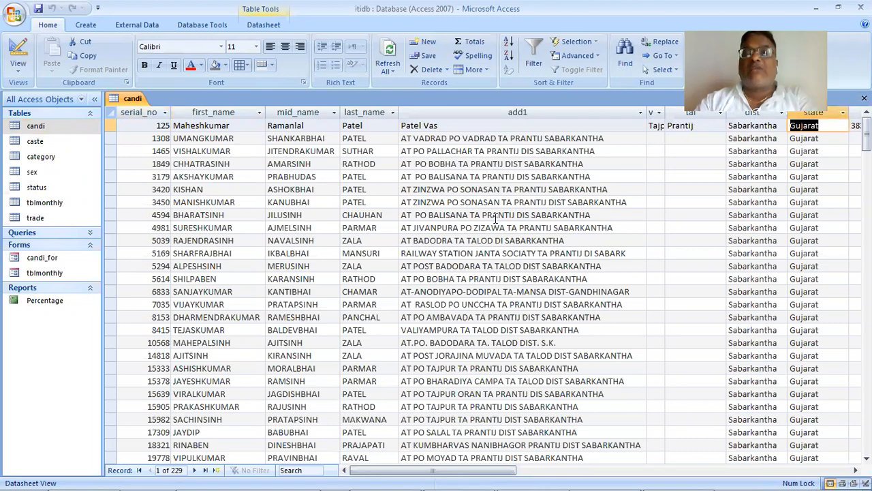
key(Tab)
key(Tab)
key(Tab)
key(Tab)
key(Tab)
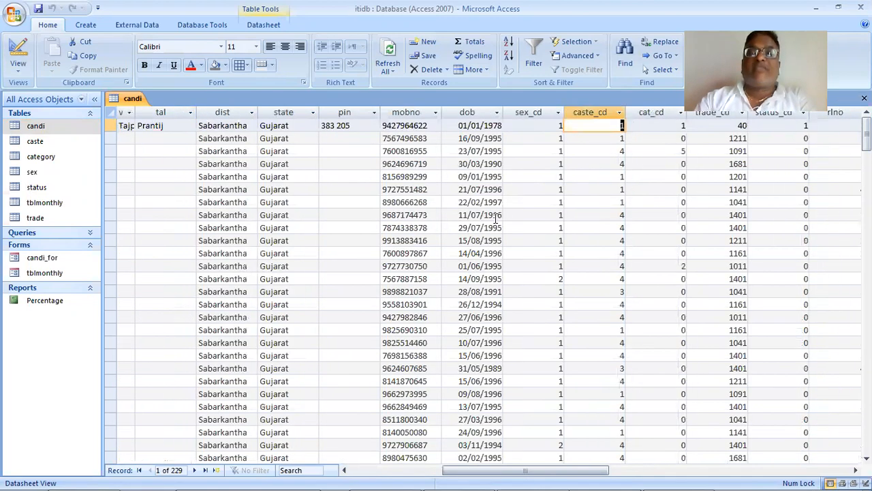
key(Tab)
key(Tab)
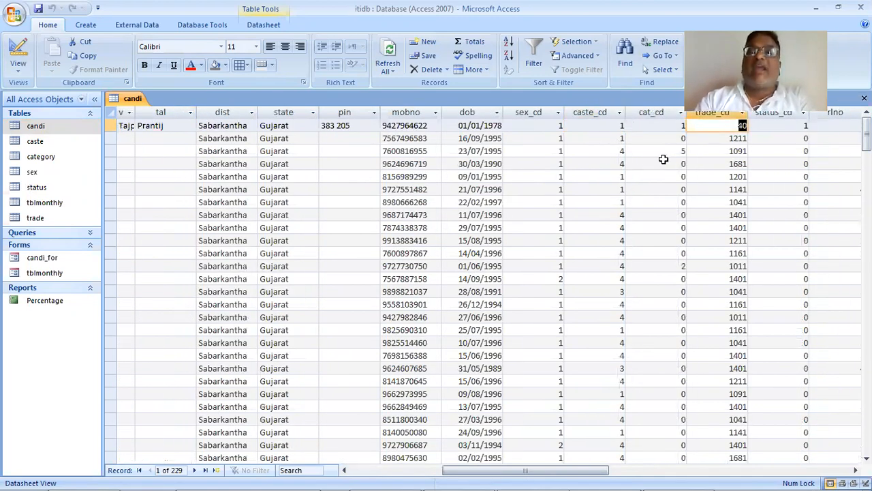
key(Tab)
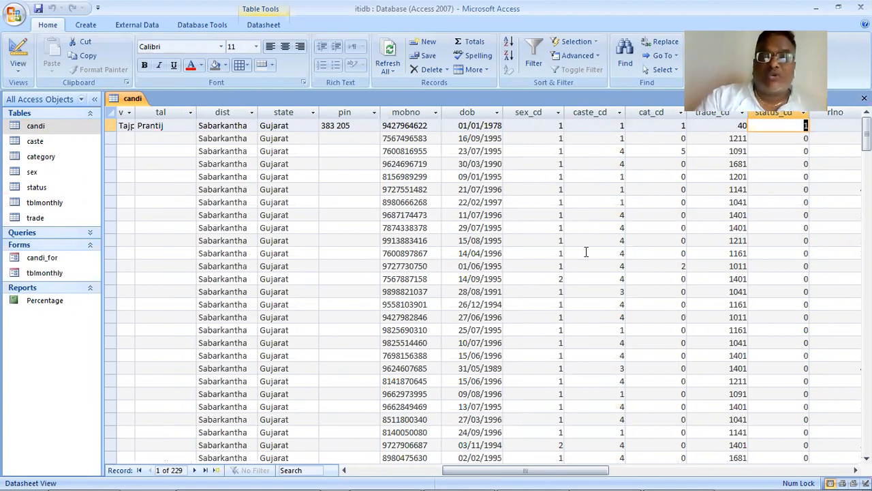
scroll(588, 253, down, 2)
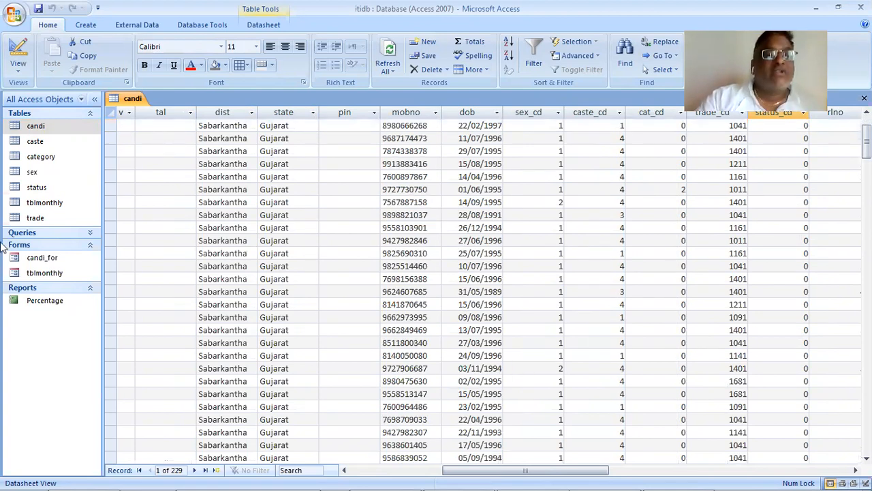
- Open the sex, caste, category and trade tables to compare their codes with those stored in the candi table
double_click(32, 173)
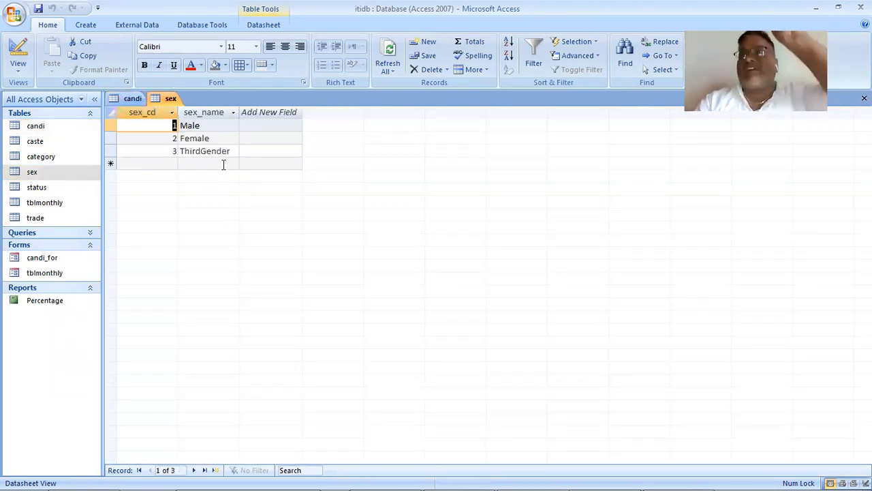
double_click(47, 142)
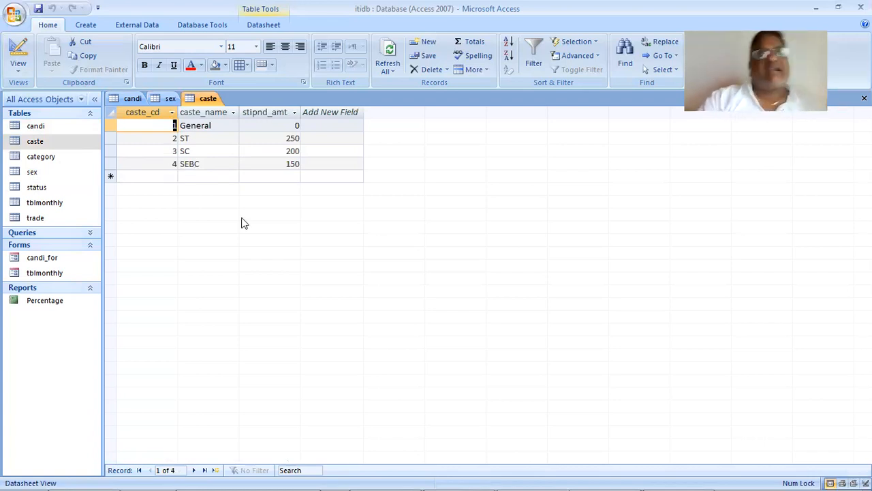
double_click(64, 156)
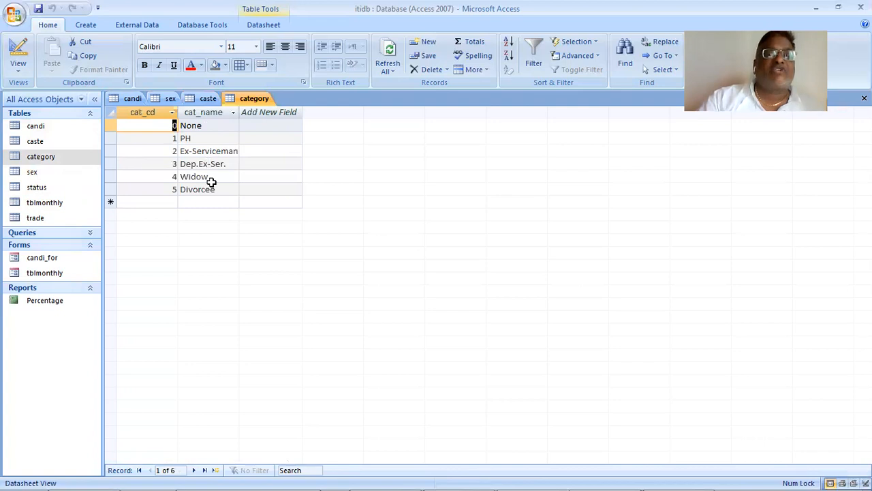
double_click(30, 127)
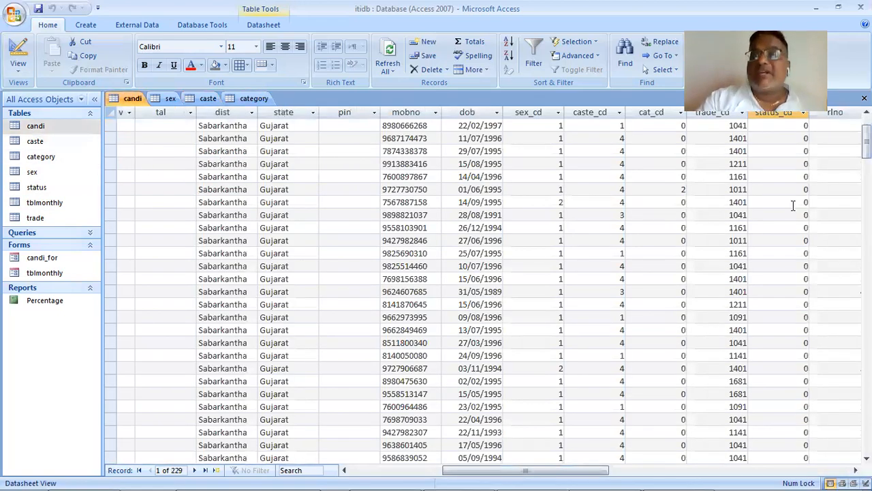
double_click(42, 218)
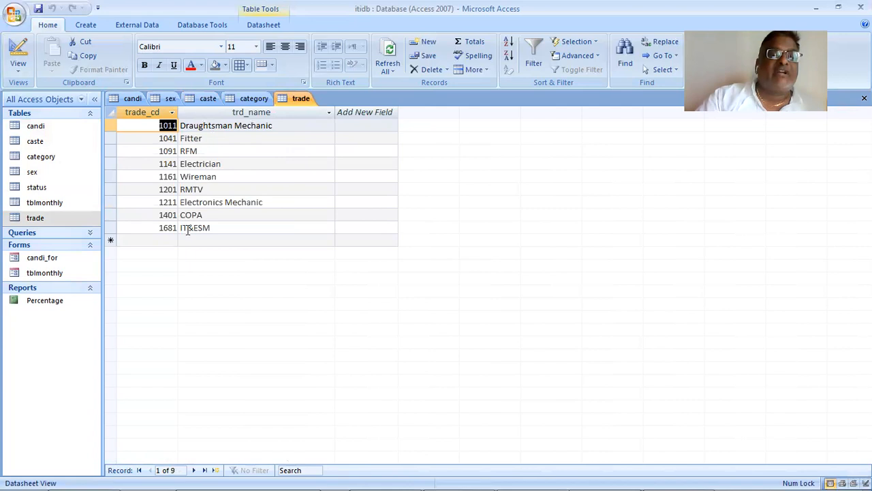
double_click(58, 128)
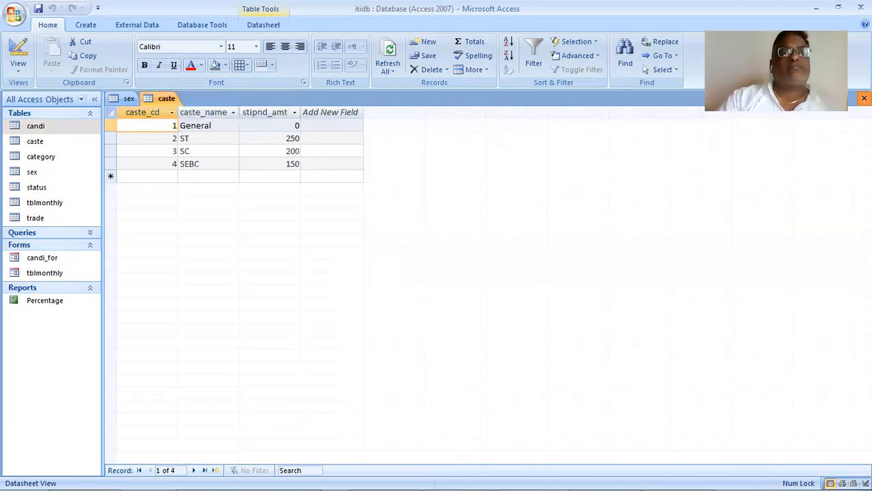
- Close all open tables and start a new query in Design View containing the candi table
click(864, 98)
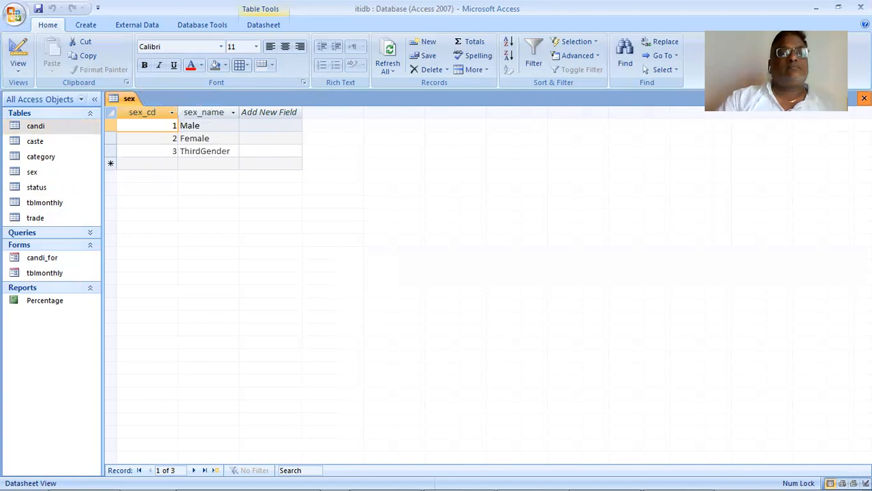
click(864, 99)
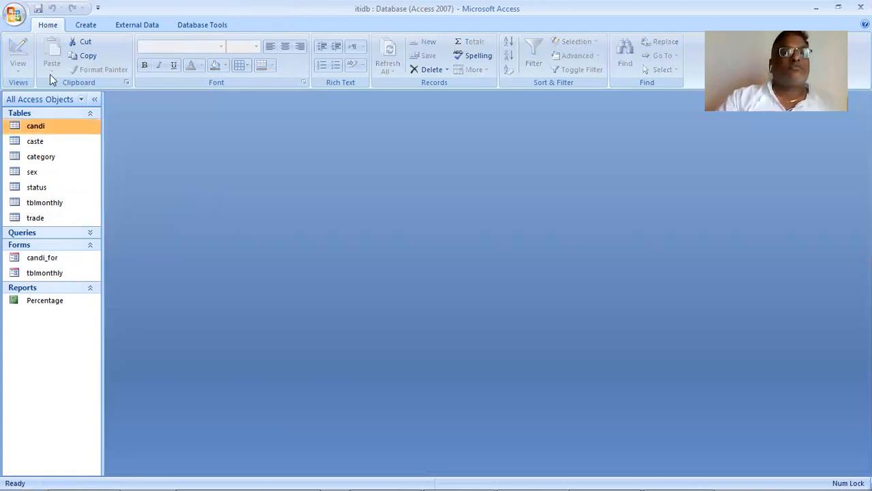
click(86, 24)
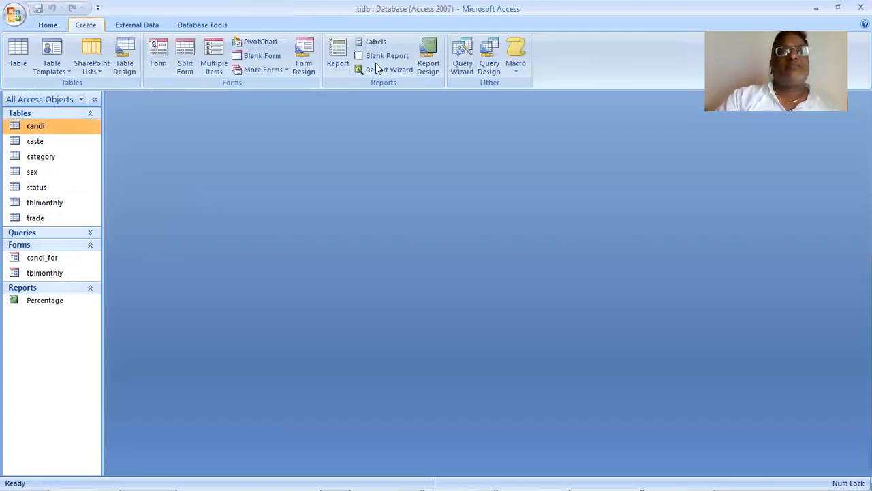
click(488, 63)
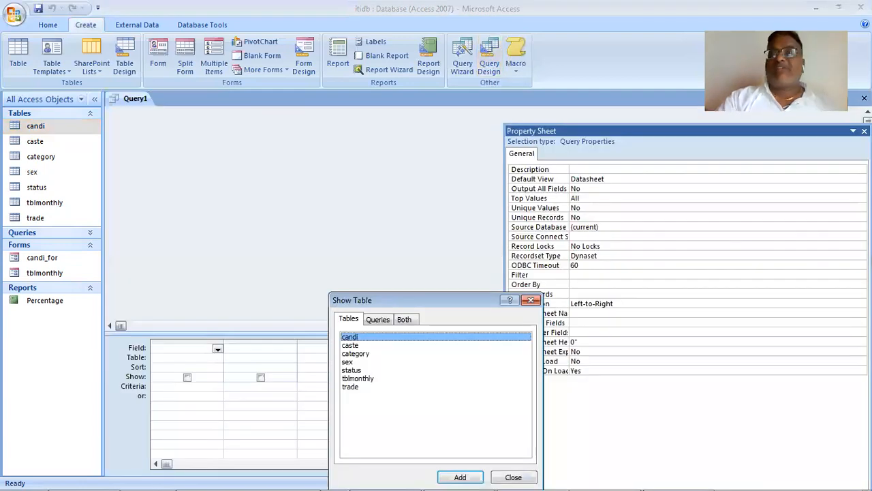
double_click(383, 336)
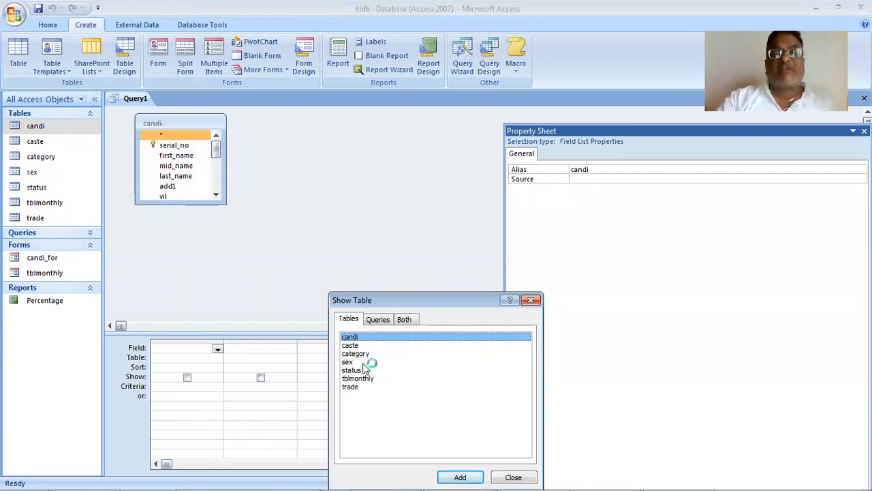
- Check the Case 3 task in the PDF and add the caste and trade tables to the query
key(alt+Tab)
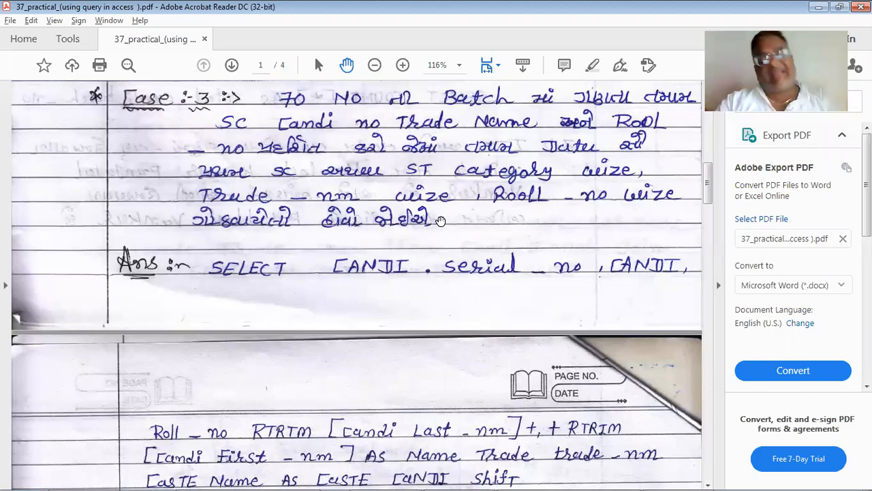
key(alt+Tab)
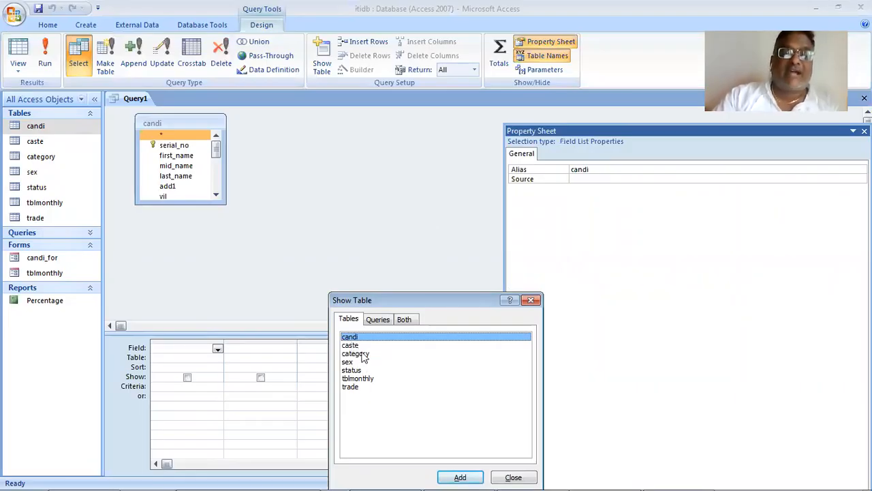
key(Down)
key(Return)
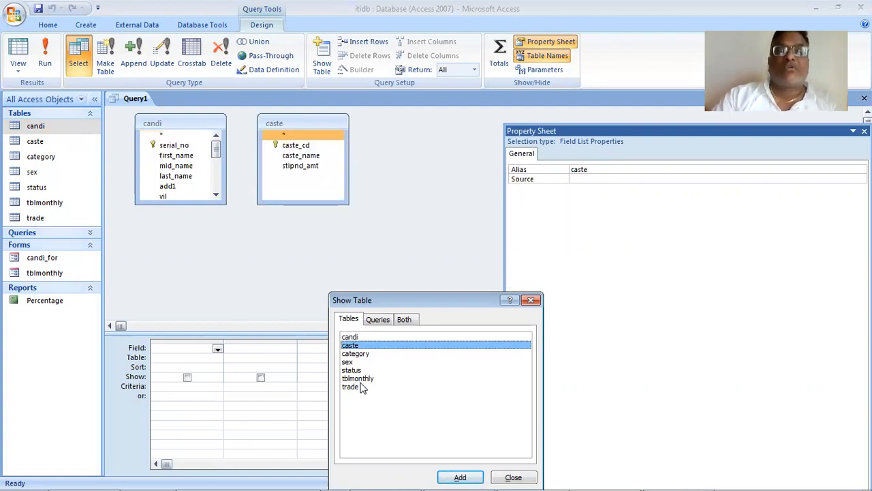
key(alt+Tab)
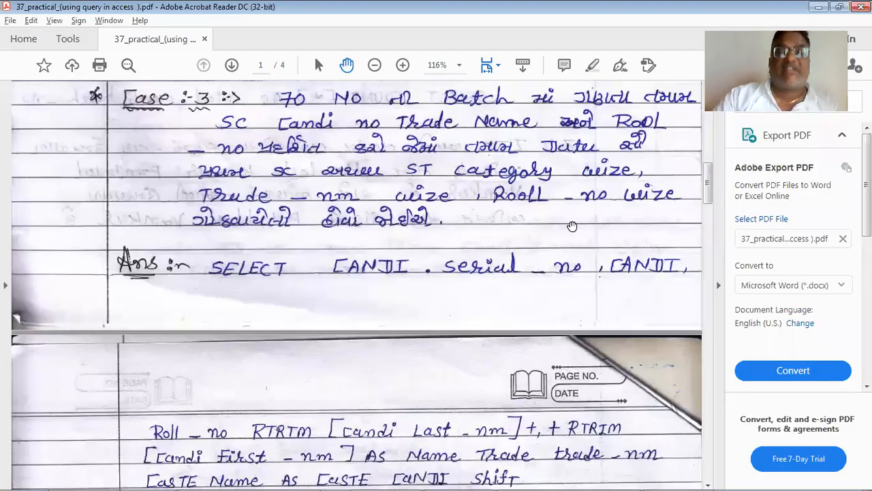
key(alt+Tab)
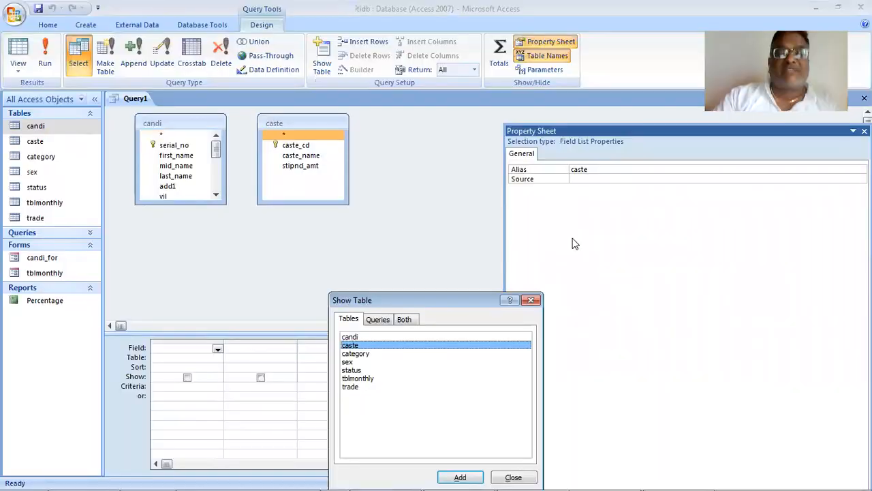
double_click(350, 387)
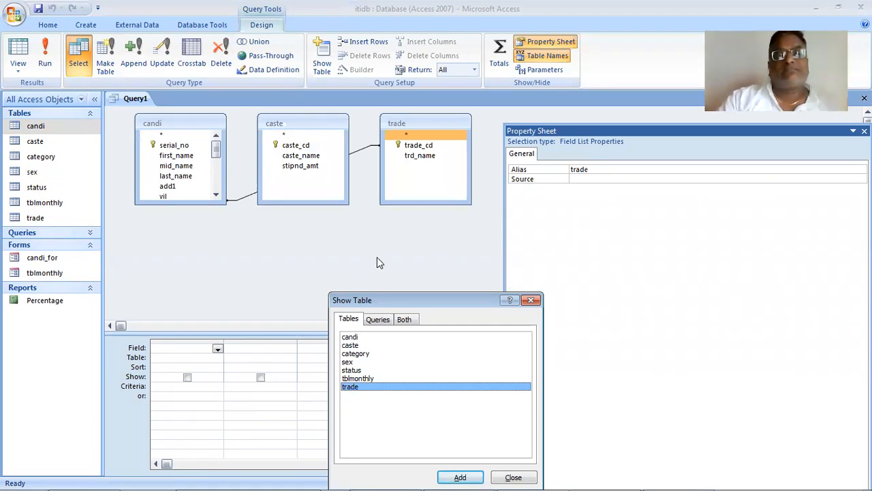
- Close the Show Table dialog without adding more tables and hide the property sheet
click(351, 362)
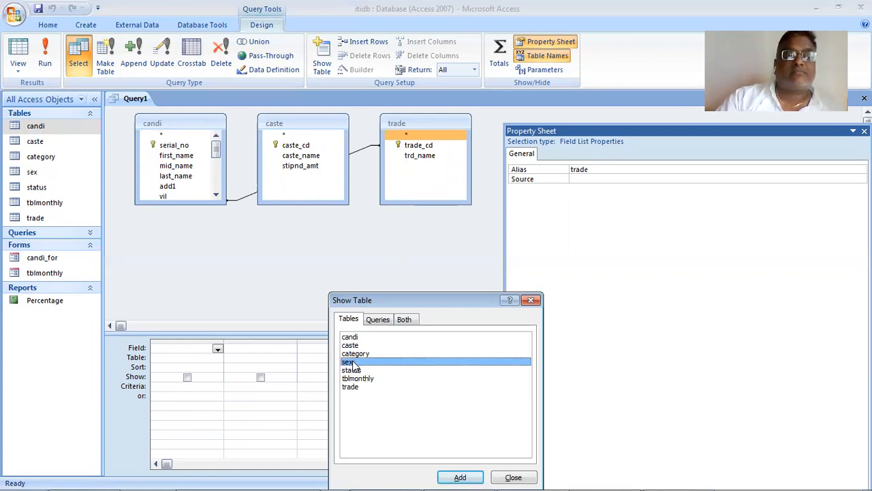
key(shift+Home)
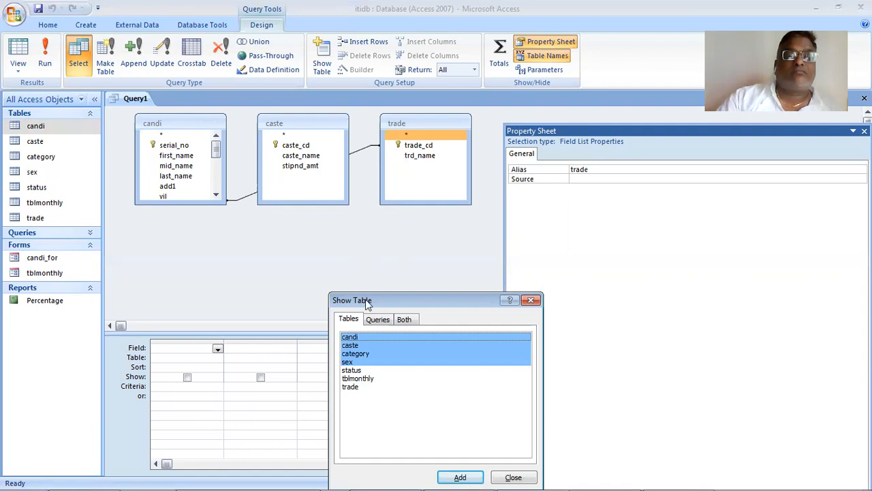
click(392, 386)
click(513, 477)
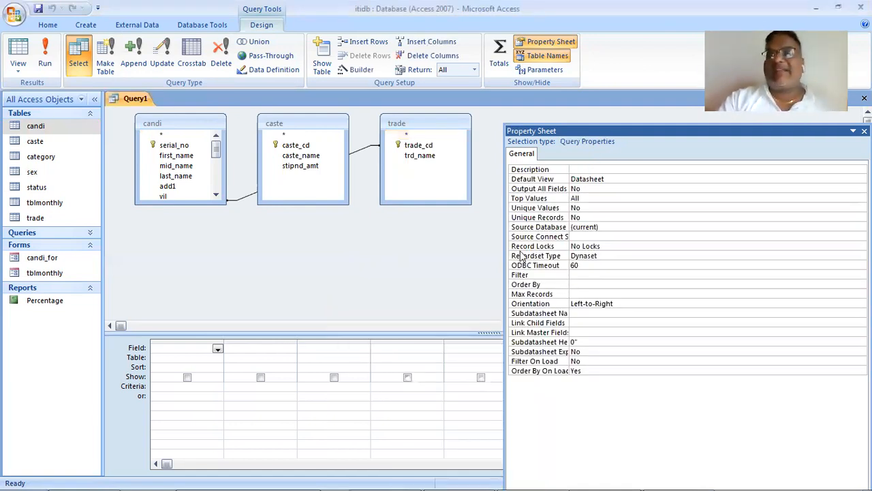
key(F4)
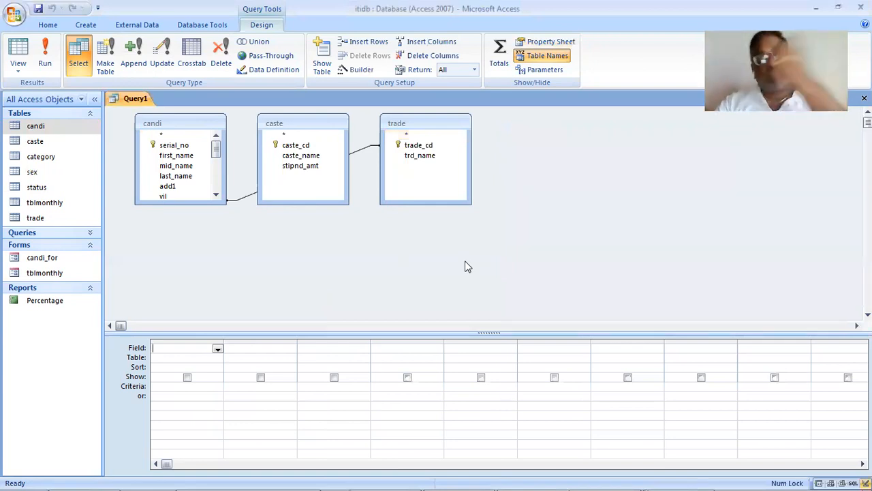
- Remove the trade and caste tables from the query design, leaving only candi
right_click(417, 120)
click(450, 129)
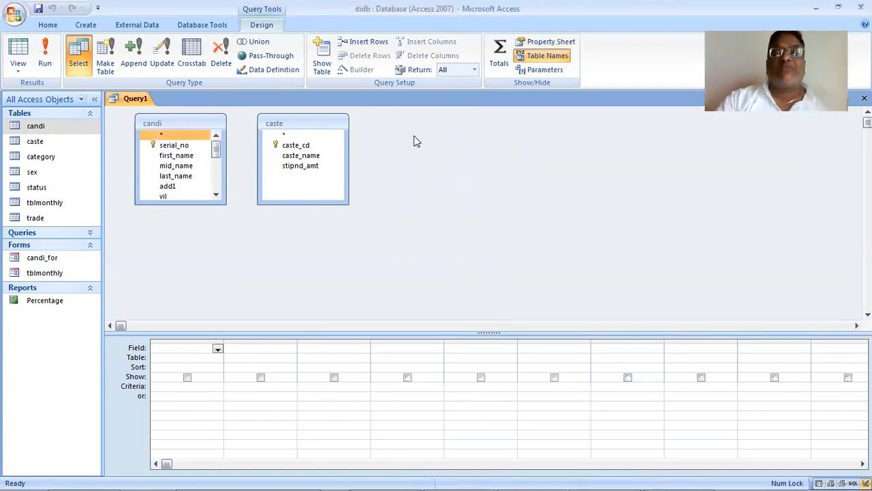
click(283, 127)
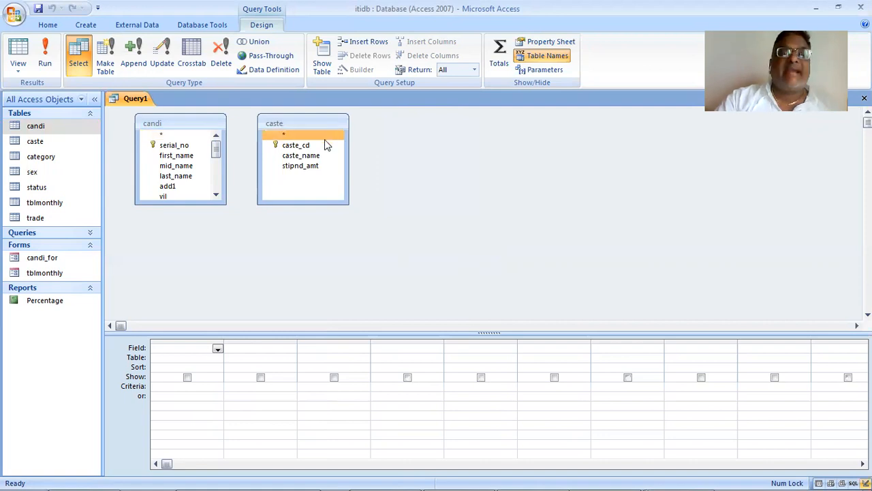
key(F4)
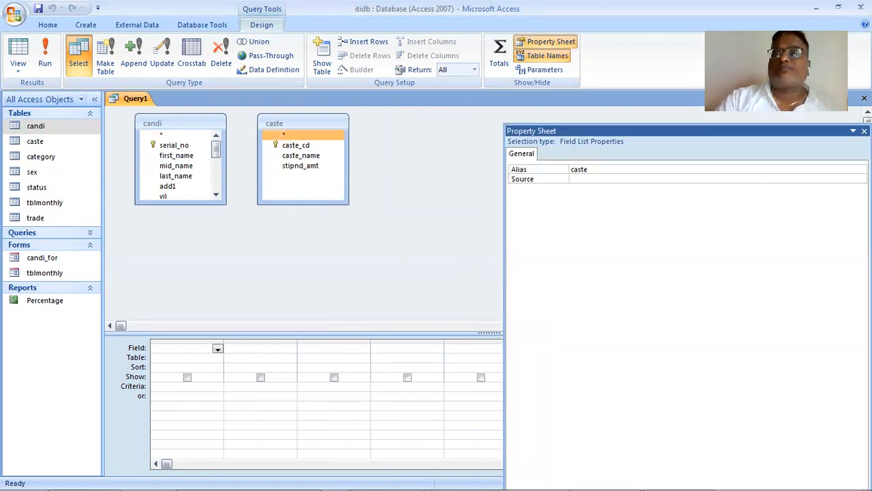
key(F4)
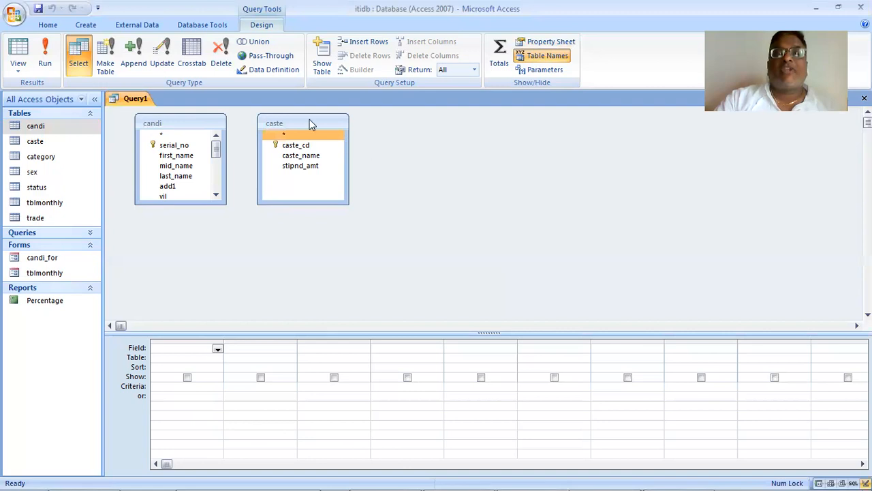
right_click(335, 129)
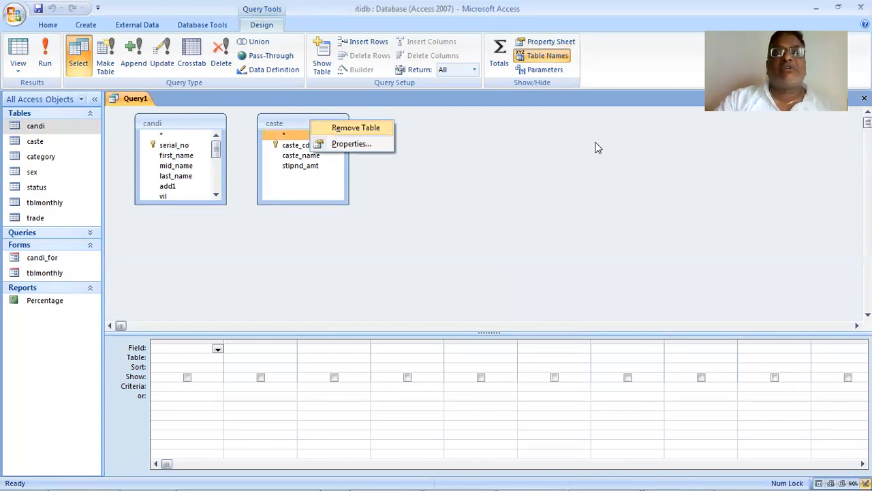
click(360, 127)
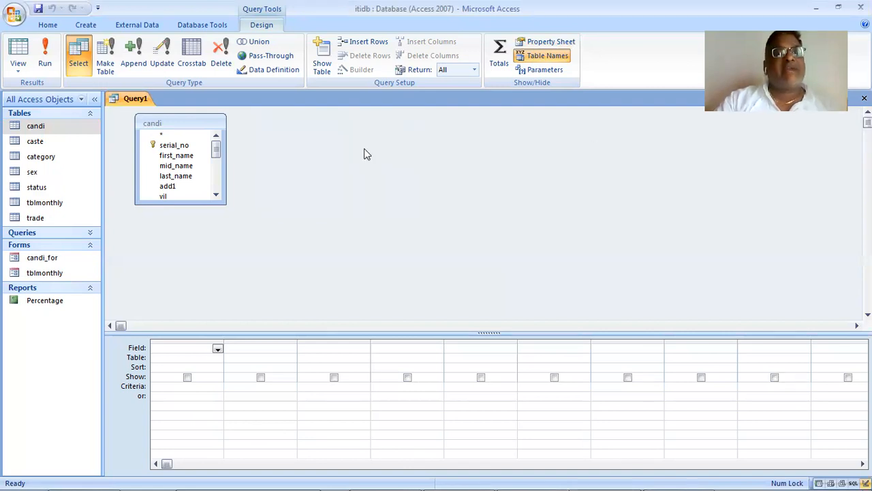
right_click(309, 161)
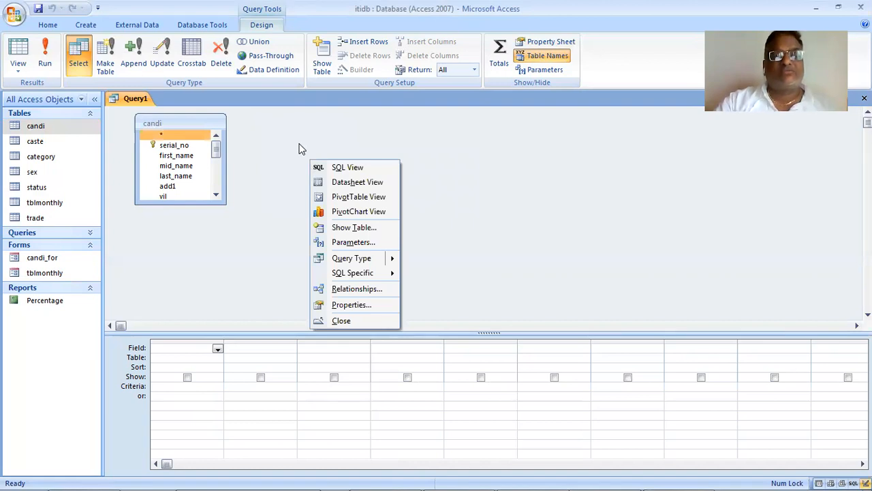
click(264, 132)
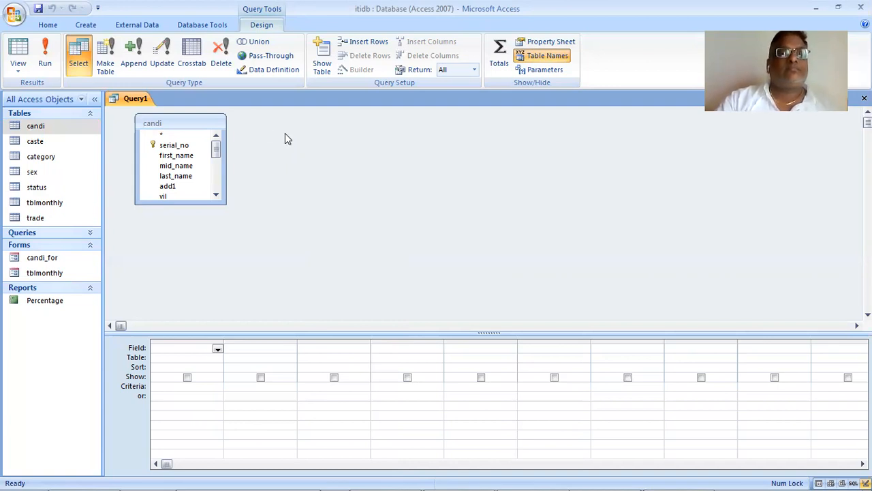
- Add the caste table to the query from the list of database objects and place it beside candi
click(43, 145)
drag(46, 145, 452, 211)
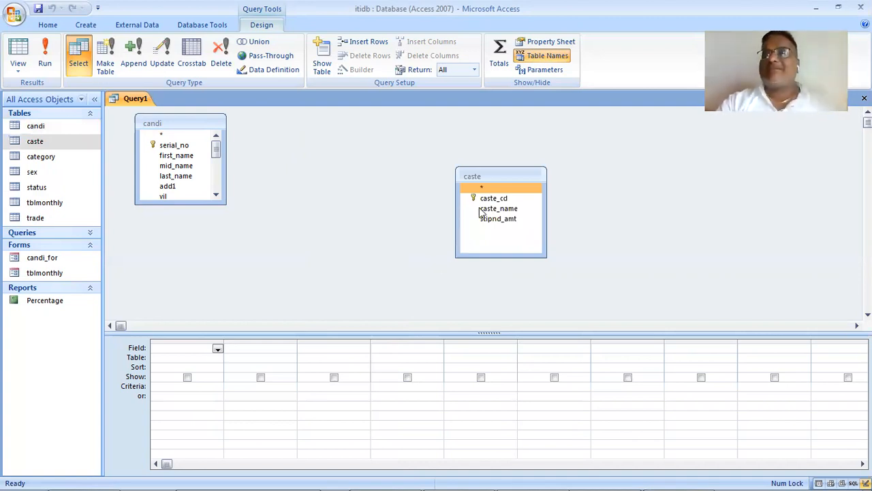
drag(491, 176, 353, 135)
click(497, 227)
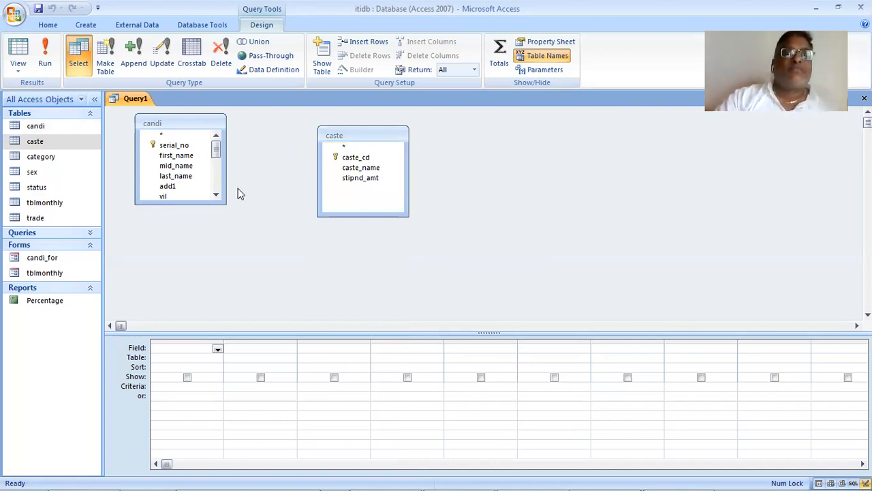
click(378, 134)
drag(368, 130, 353, 120)
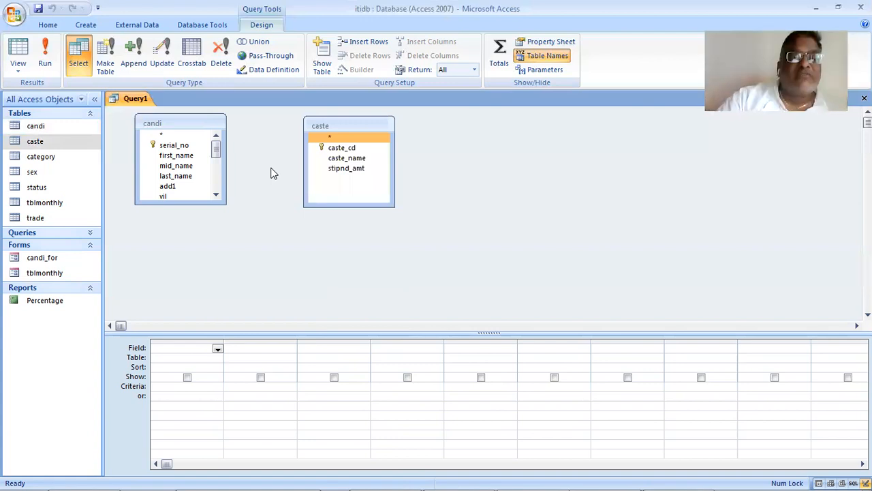
- Join the candi table's caste_cd field to caste_cd in the caste table
click(216, 196)
click(217, 197)
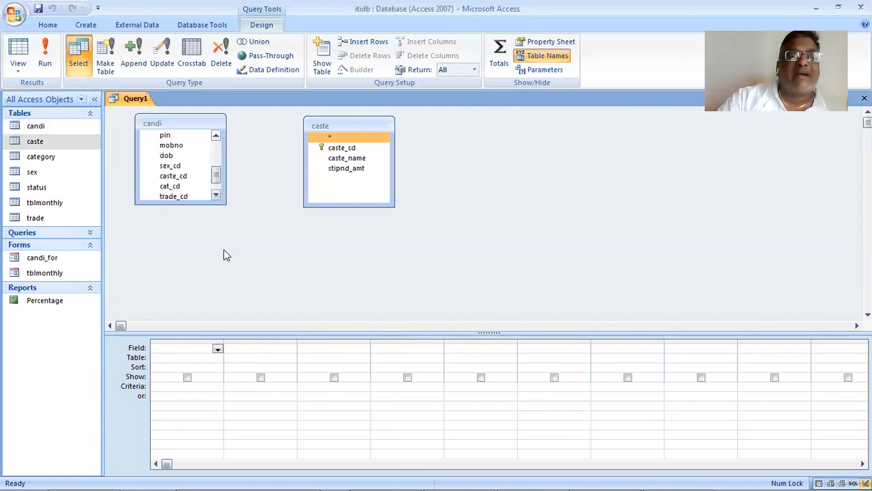
click(175, 195)
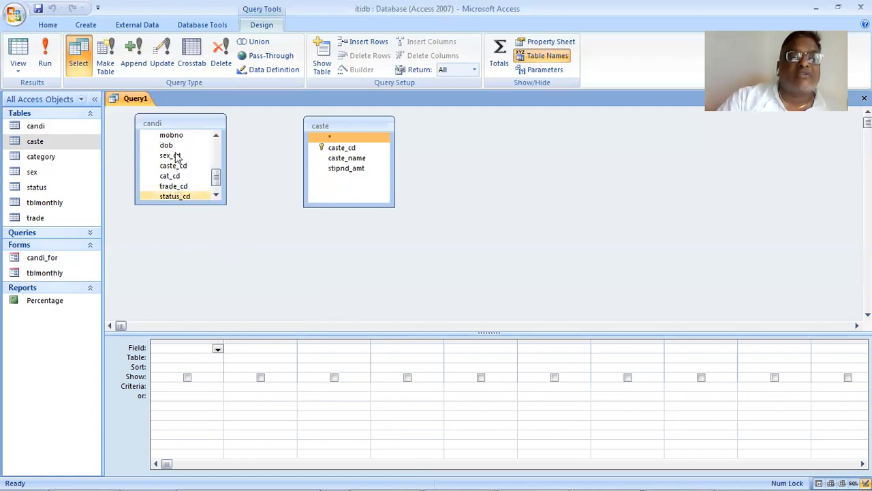
click(176, 156)
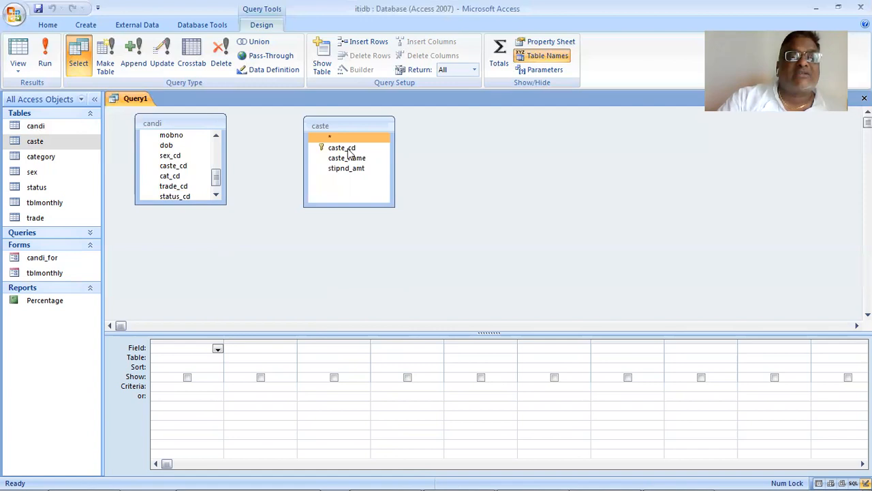
drag(173, 167, 341, 150)
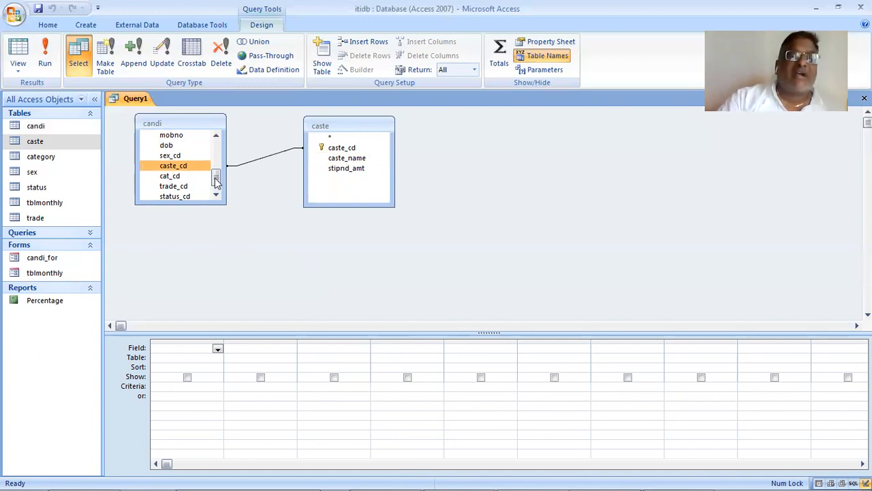
- Add first_name, mid_name and last_name from candi to the first three columns of the query grid
scroll(215, 173, up, 3)
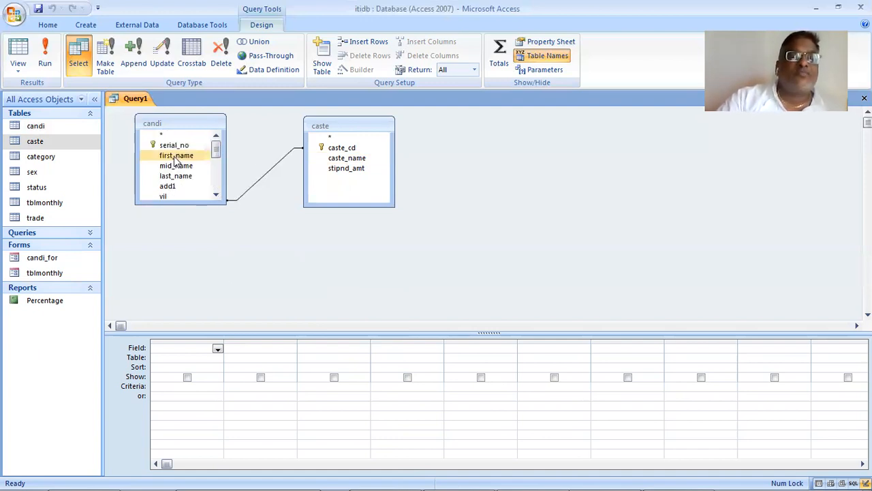
drag(174, 156, 191, 350)
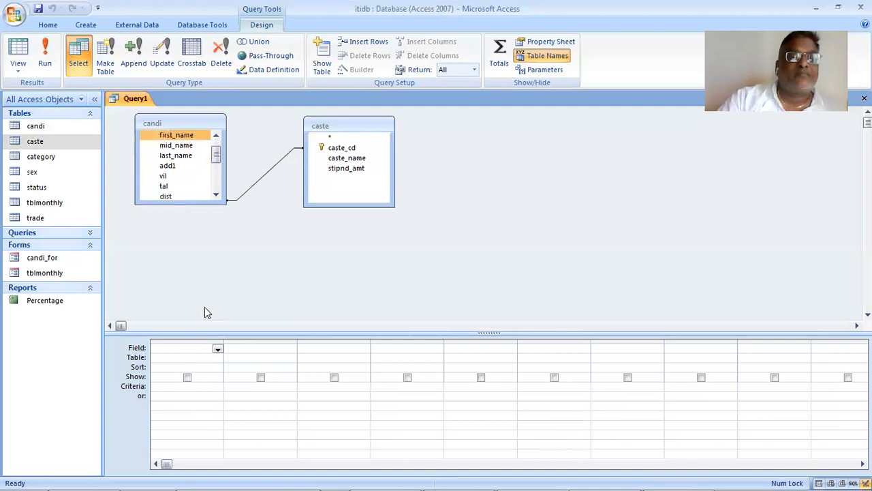
double_click(203, 138)
drag(191, 147, 264, 349)
click(205, 156)
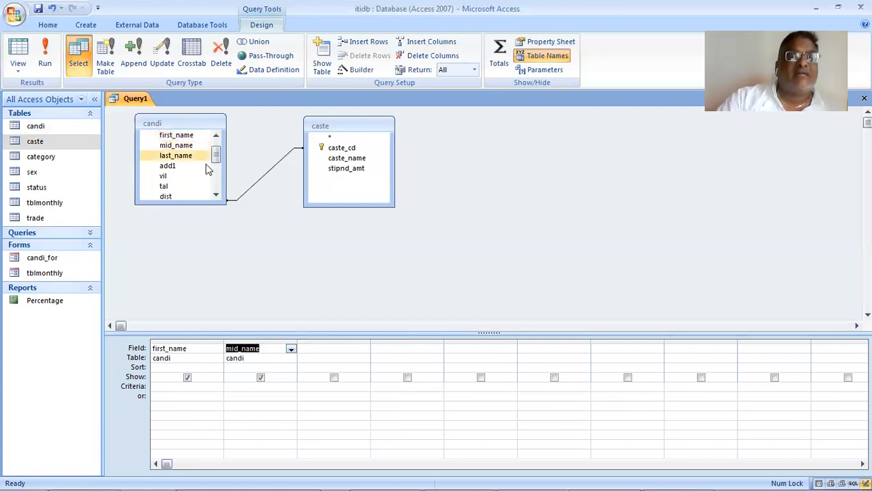
drag(205, 156, 333, 351)
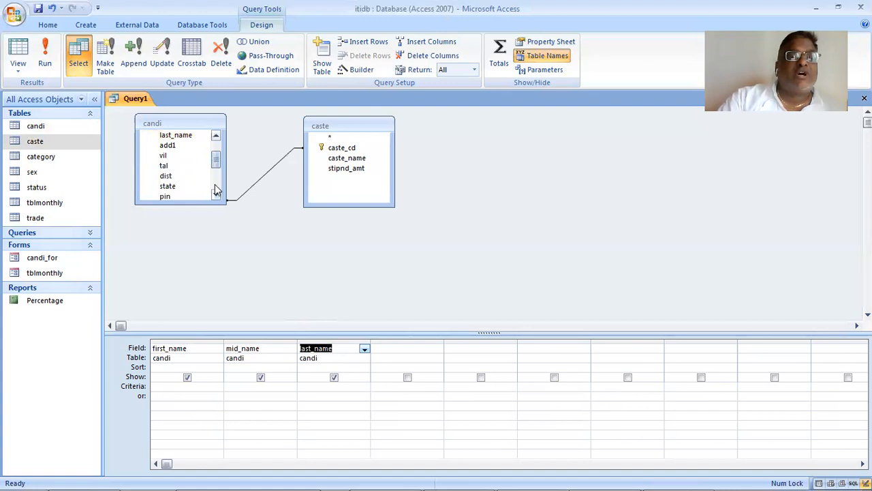
- Add caste_cd from candi and caste_name from caste to the query grid and run the query
click(215, 184)
drag(192, 155, 403, 356)
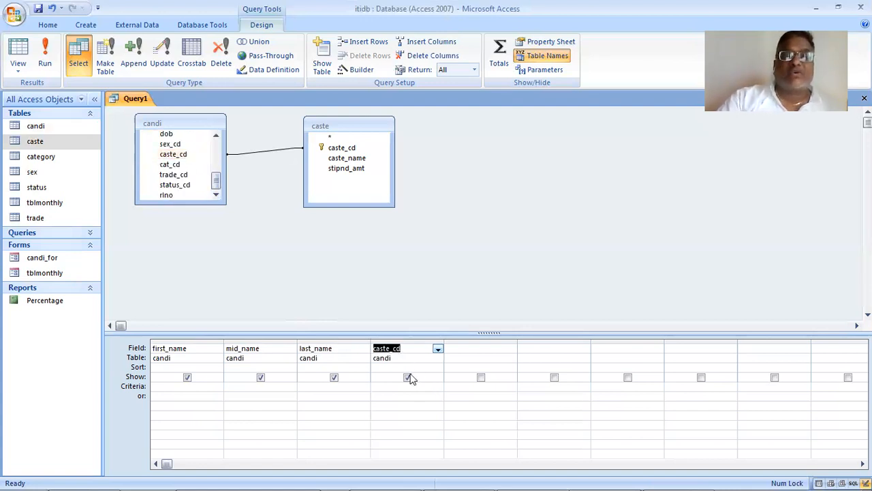
drag(349, 159, 484, 355)
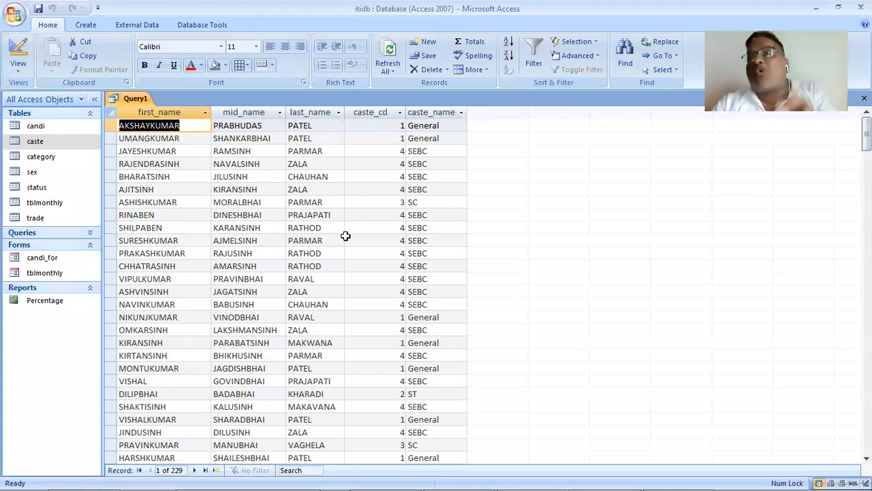
- Return to Design View, hide the caste_cd column from the output and run the query
click(17, 70)
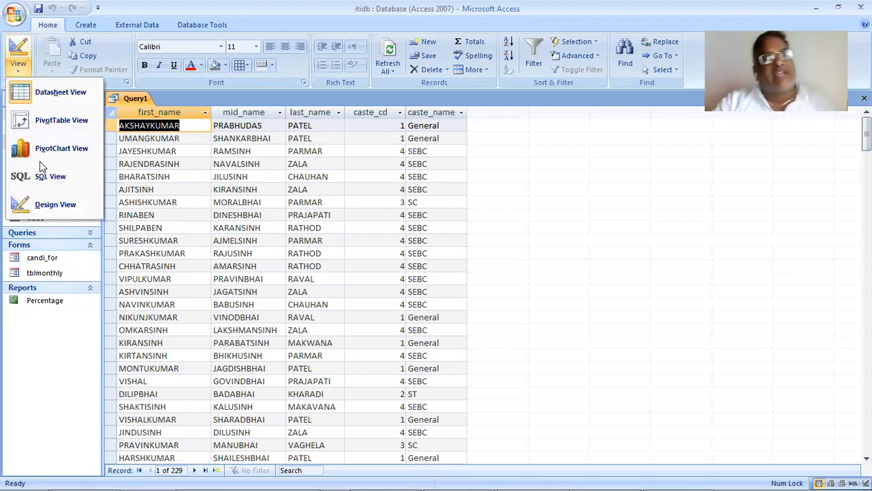
key(Return)
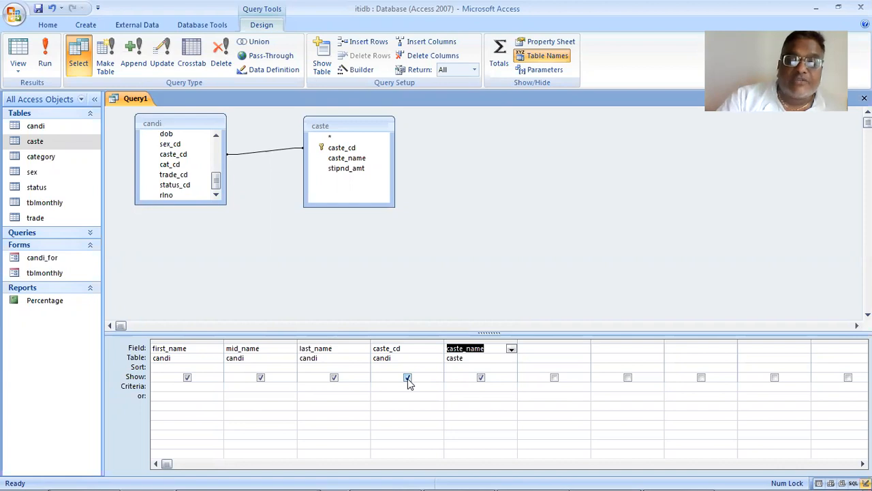
click(408, 378)
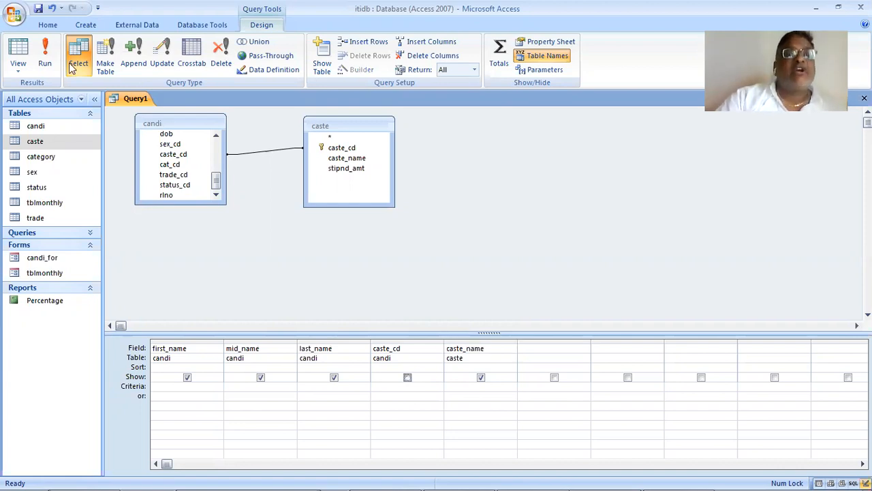
click(46, 49)
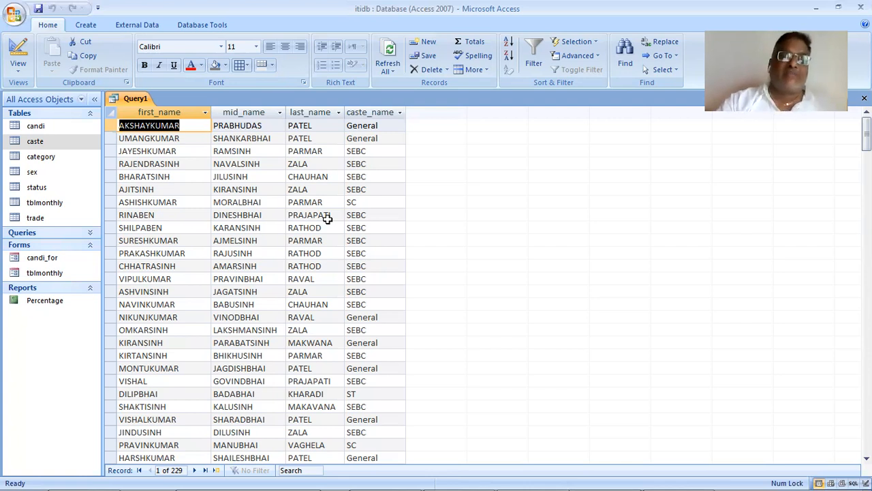
- Return to Design View, set the caste_cd criterion to 0 and run the query
click(23, 70)
click(52, 210)
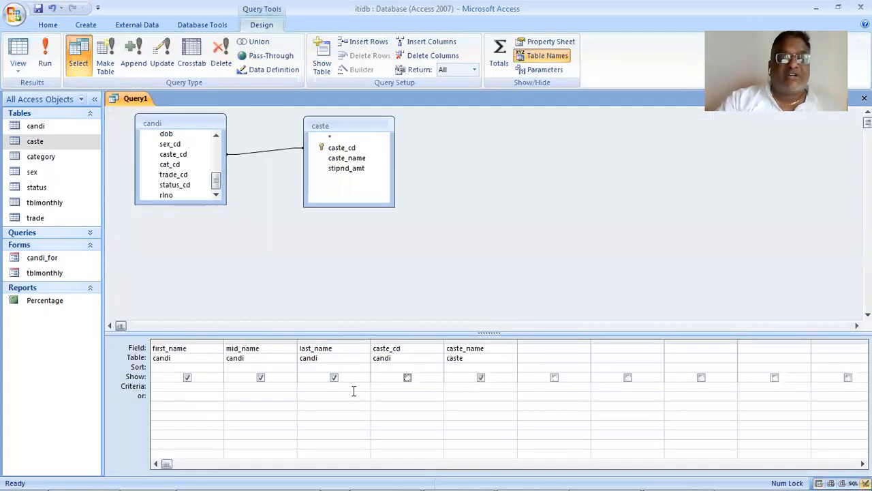
mouse_move(467, 475)
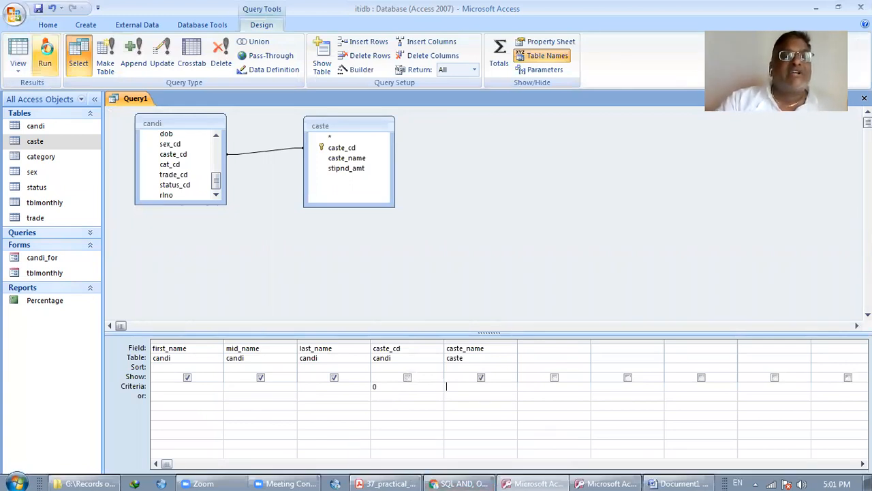
click(44, 58)
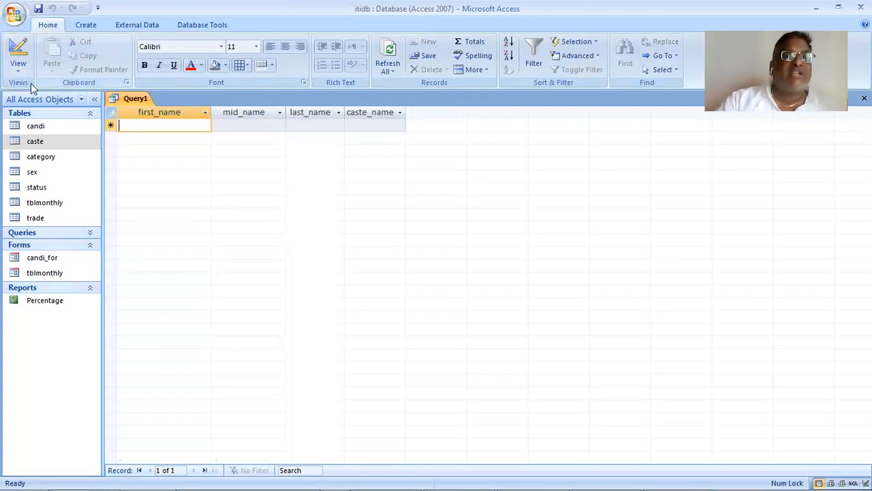
- Change the caste_cd criterion to 1 in Design View and run the query
click(18, 67)
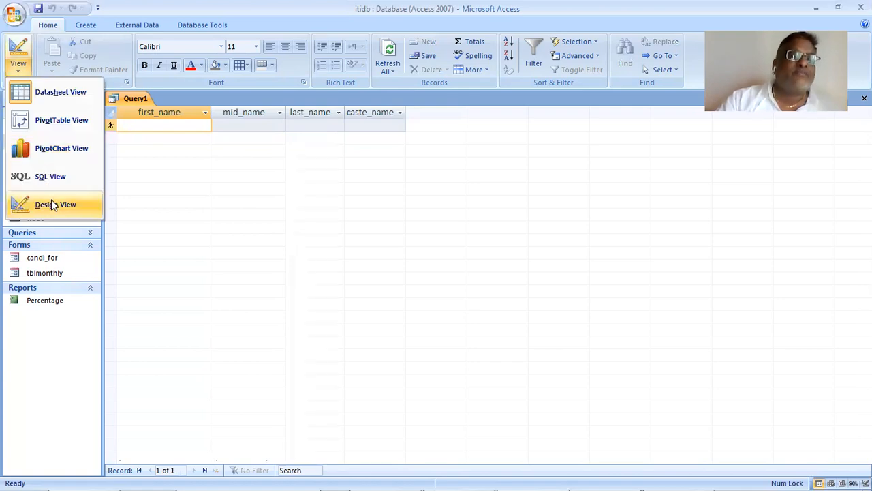
click(53, 203)
drag(382, 387, 350, 384)
text(1)
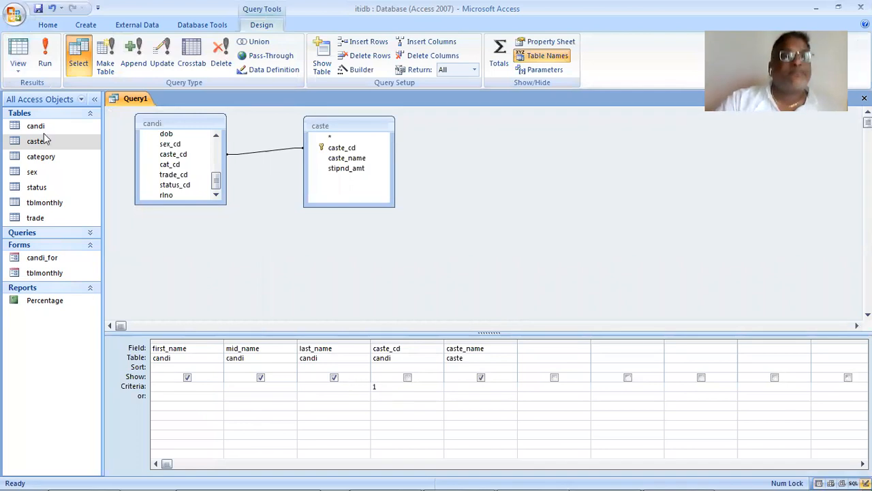
click(44, 54)
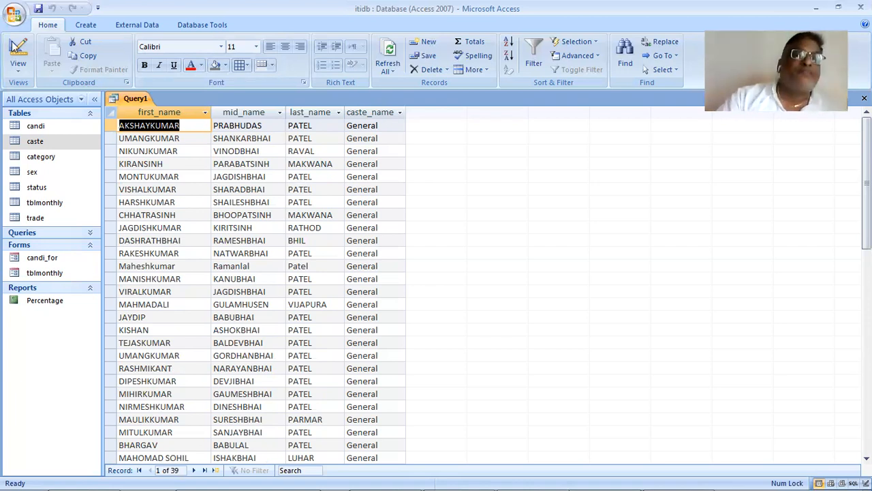
- Show the query in SQL View, switch to Word and replace the document's text with the query's SQL statement
click(18, 67)
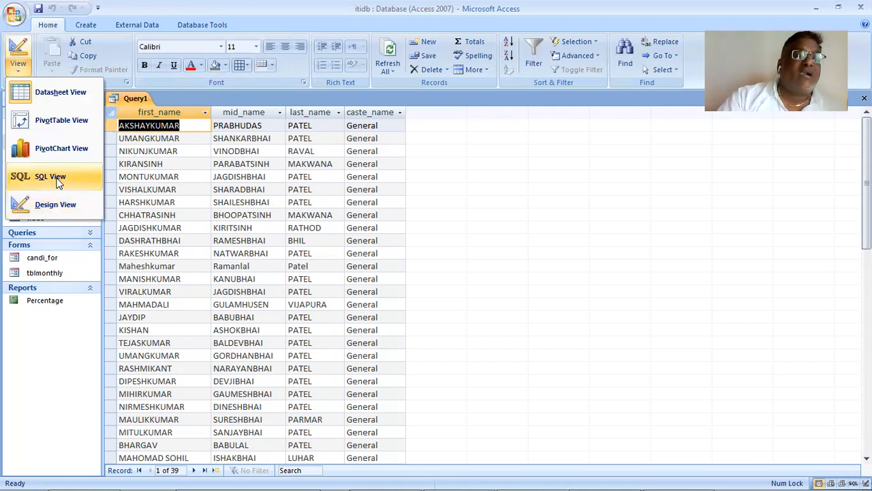
click(58, 177)
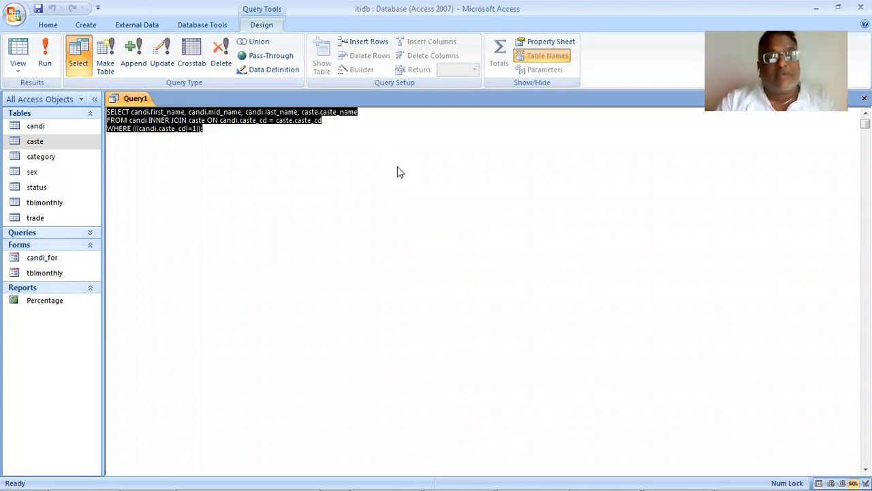
key(alt+Tab)
drag(515, 381, 228, 168)
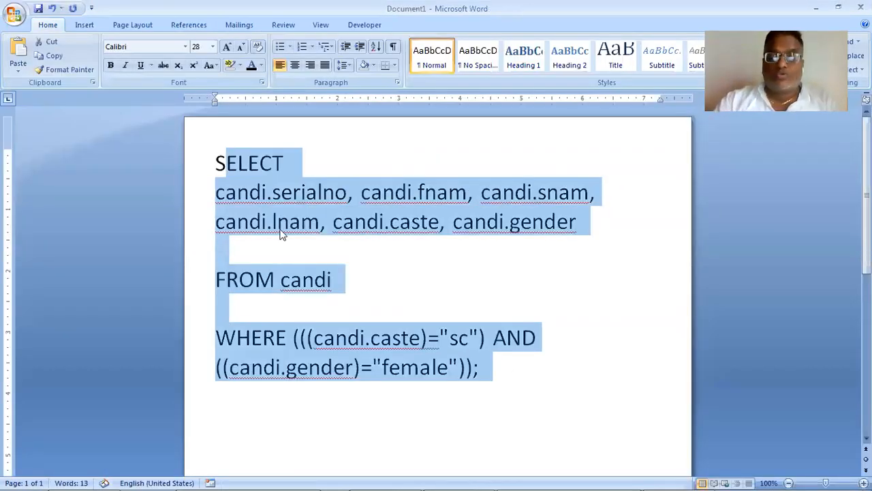
key(Delete)
key(ctrl+z)
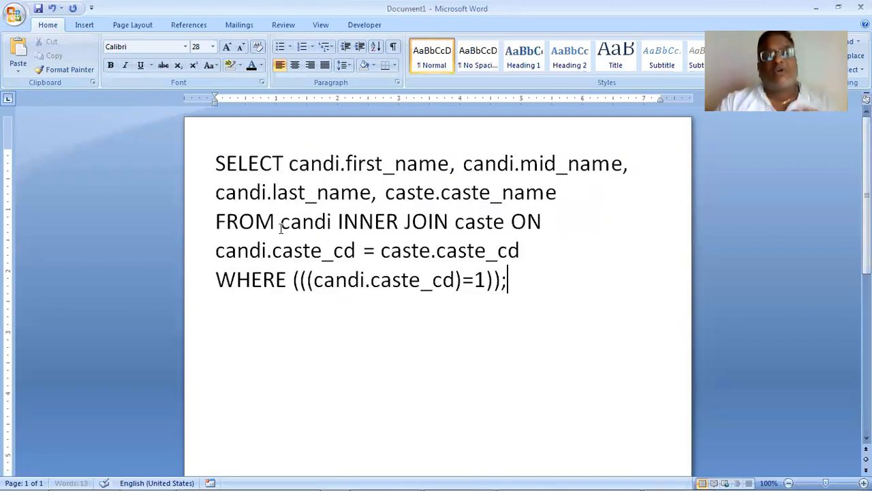
- Start the field list candi.first_name through caste.caste_name on its own line below SELECT
click(288, 164)
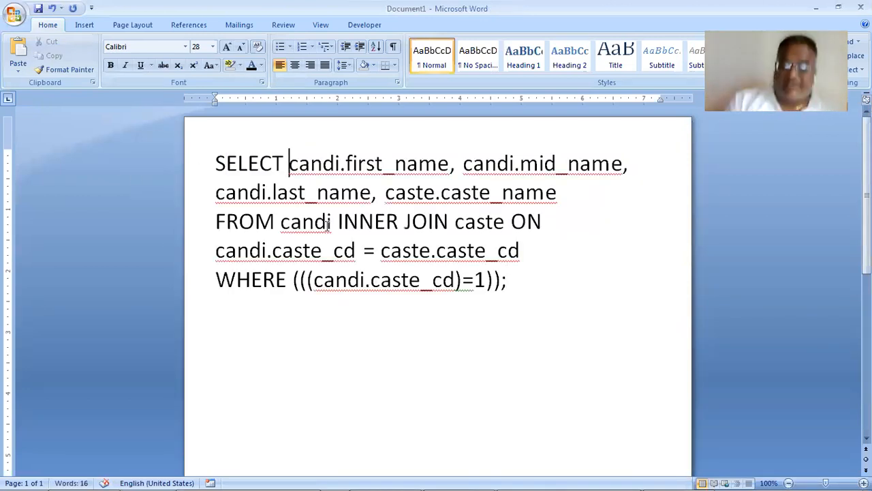
key(Right)
key(Right)
key(Right)
key(Right)
key(Right)
key(Right)
key(Right)
key(Right)
key(Right)
key(Right)
key(Right)
key(Right)
key(Right)
key(Right)
key(Right)
key(Right)
key(Right)
key(Right)
key(Right)
key(Right)
key(Right)
key(Right)
key(Right)
key(Right)
key(Right)
key(Right)
key(Right)
key(Right)
key(Right)
key(Right)
key(Right)
key(Right)
key(Right)
key(Right)
key(Right)
key(Right)
key(Right)
key(Right)
key(Right)
key(Right)
key(Right)
key(Right)
key(Right)
key(Right)
key(Right)
key(Right)
key(Right)
key(Right)
key(Right)
key(Right)
key(Right)
key(Right)
key(Right)
key(Right)
key(Up)
key(Left)
key(Left)
key(Left)
key(Left)
key(Left)
key(Left)
key(Left)
key(Left)
key(Left)
key(Left)
key(Left)
key(Left)
key(Left)
key(Left)
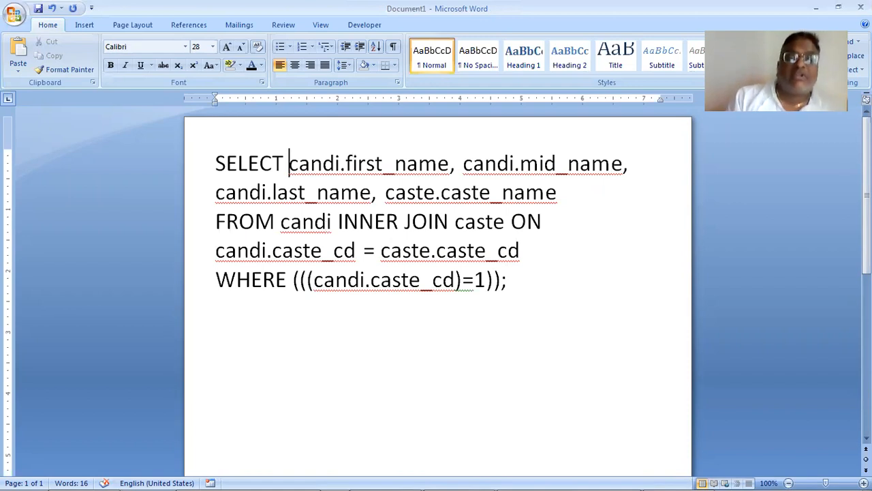
key(Return)
- Insert a blank line before FROM candi and another between it and the INNER JOIN caste clause
key(Down)
key(Down)
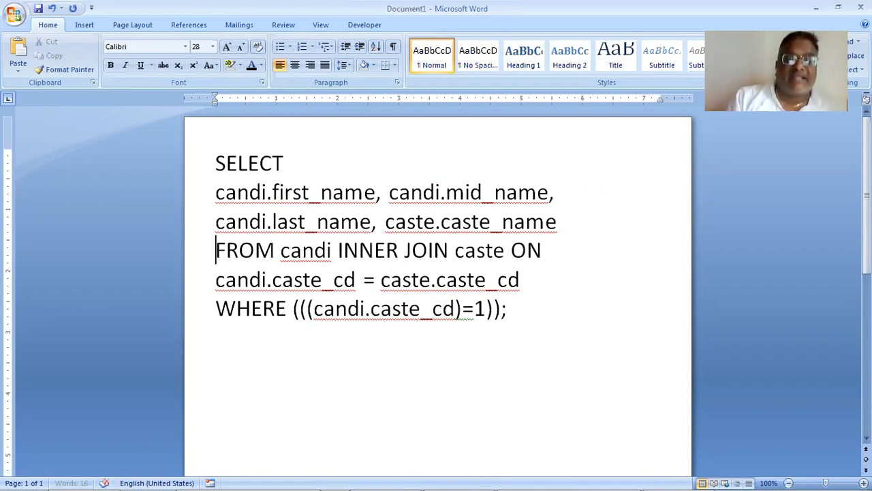
key(Return)
key(Right)
key(Right)
key(Right)
key(Right)
key(Right)
key(Right)
key(Right)
key(Right)
key(Right)
key(Right)
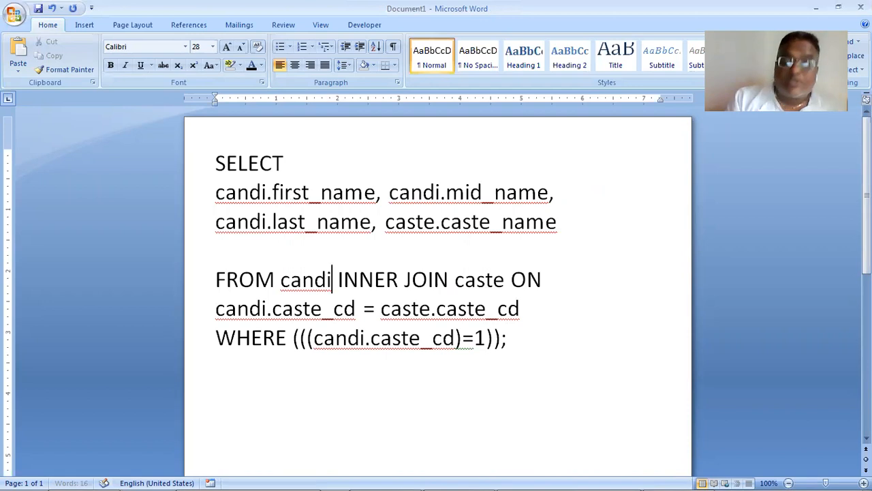
key(Return)
key(Return)
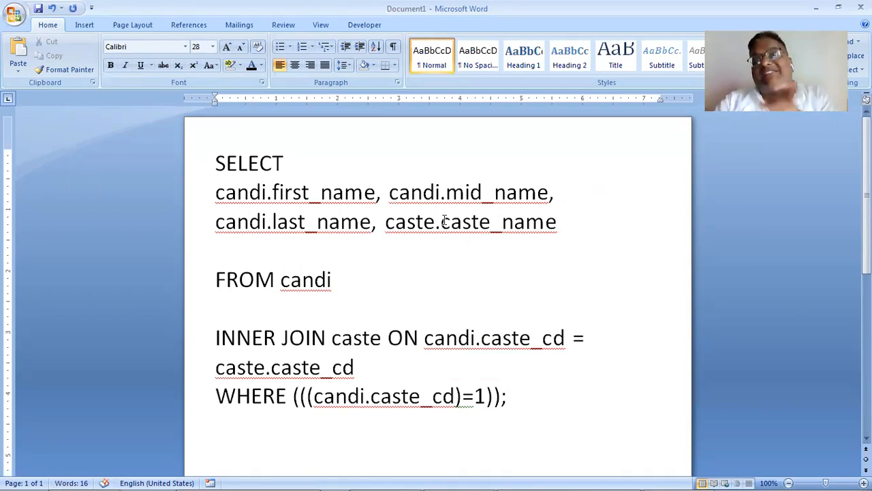
- Highlight caste_name in the field list and insert a blank line between the join condition and the WHERE clause
drag(452, 221, 462, 223)
drag(484, 260, 481, 255)
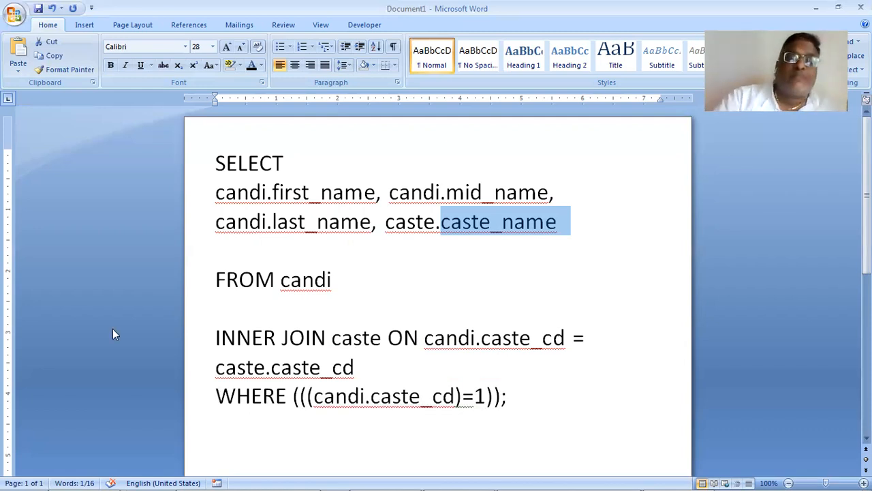
click(389, 361)
key(Return)
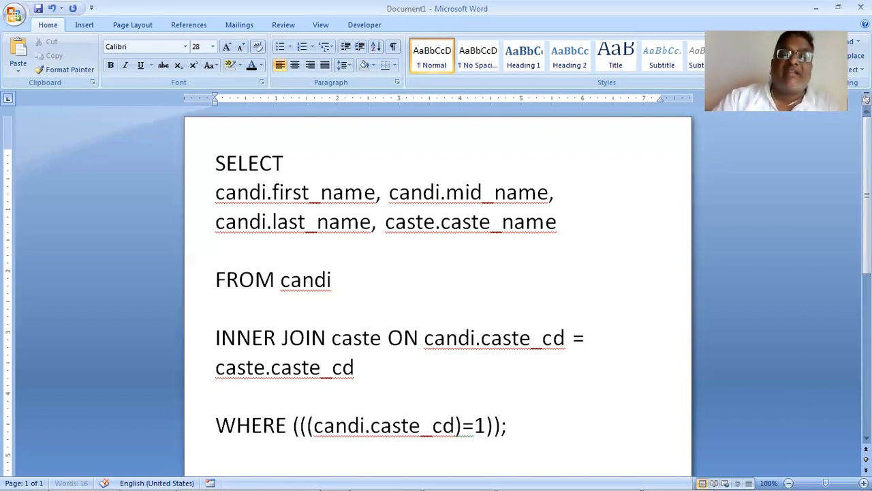
- Switch back to Access and show the query in Design View
key(alt+Tab)
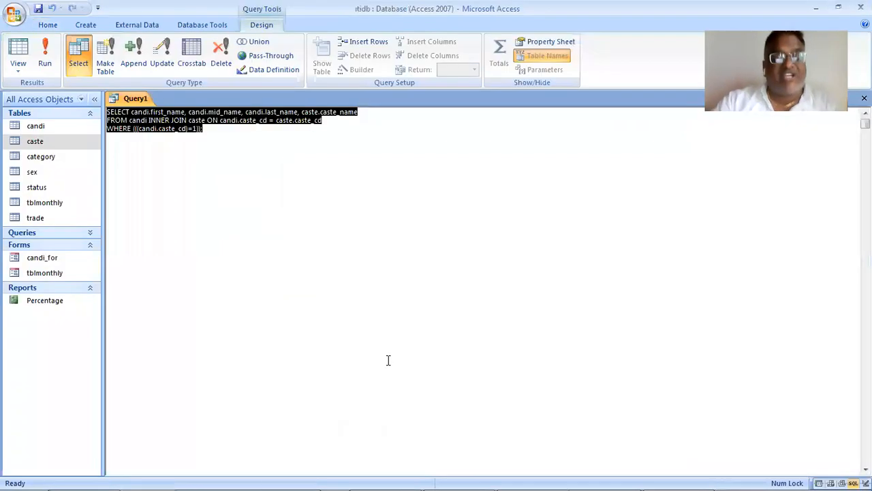
key(alt+Tab)
key(Escape)
key(ctrl+a)
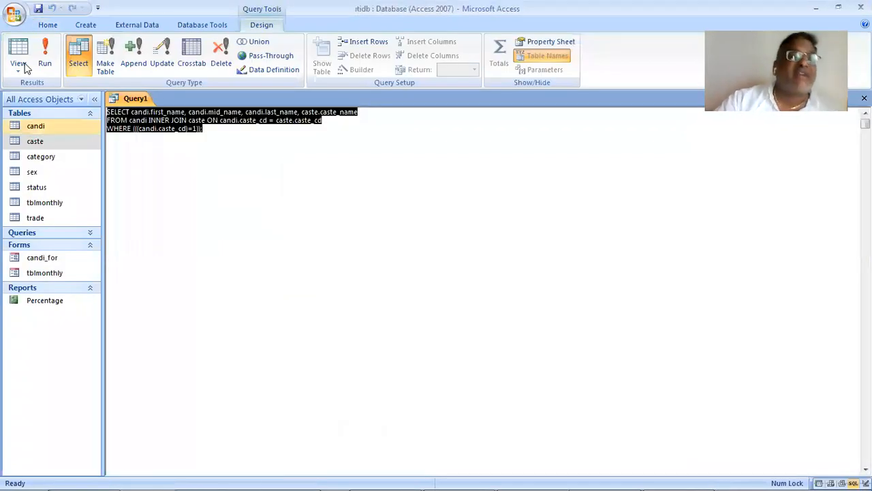
click(23, 76)
click(53, 206)
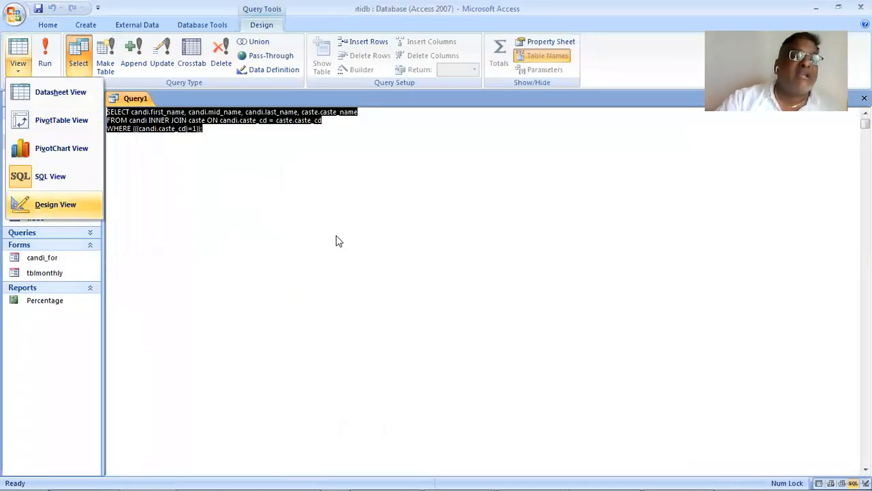
- Examine the query's property sheet and the join properties of the link between candi and caste
click(247, 152)
right_click(249, 157)
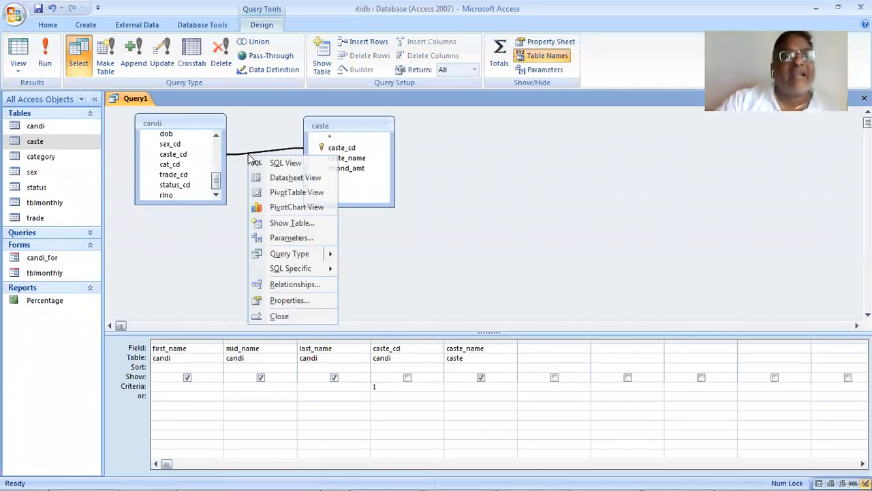
click(289, 301)
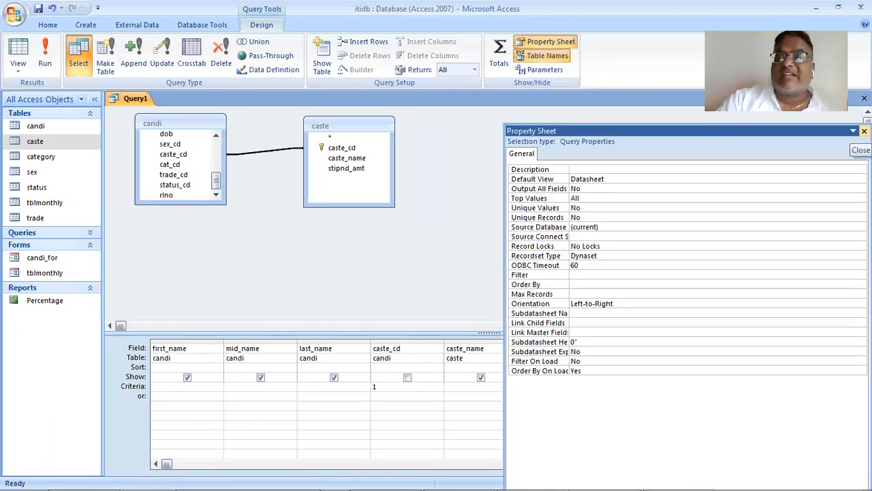
click(864, 130)
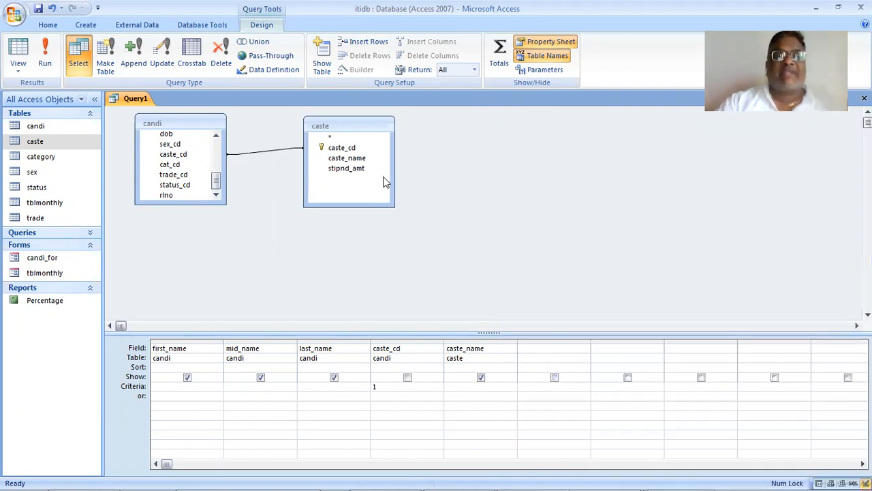
double_click(284, 152)
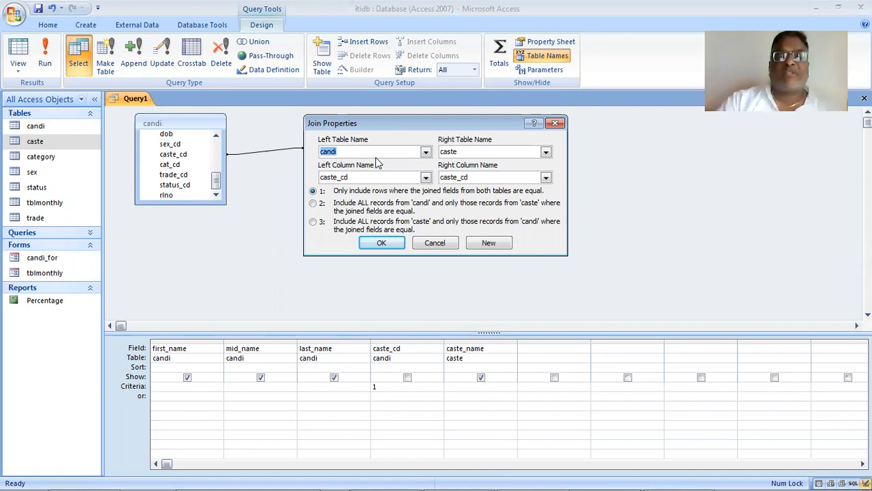
click(420, 242)
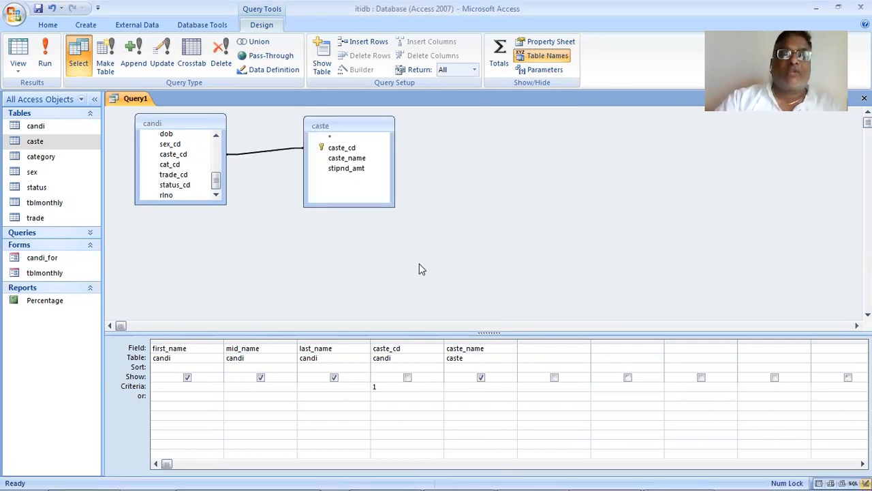
right_click(489, 155)
click(214, 209)
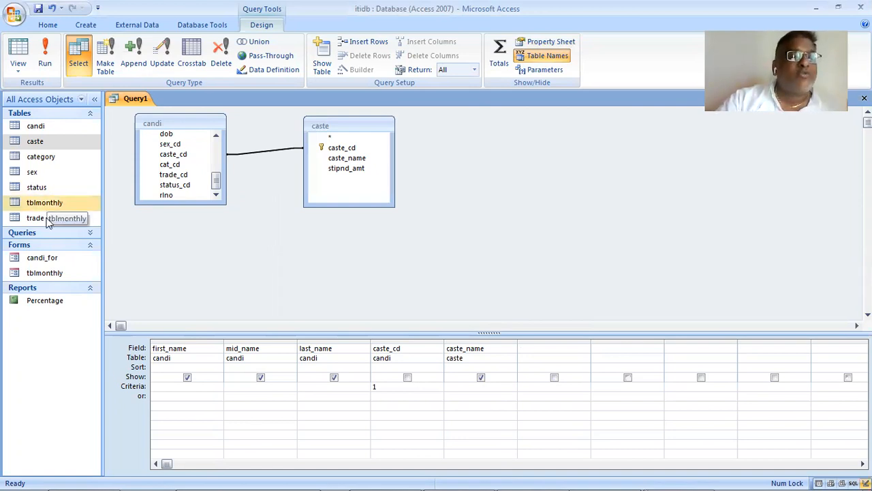
- Add the trade table to the query and arrange the caste and trade tables so both joins to candi are clear
drag(51, 217, 486, 234)
drag(518, 155, 493, 252)
drag(360, 126, 608, 136)
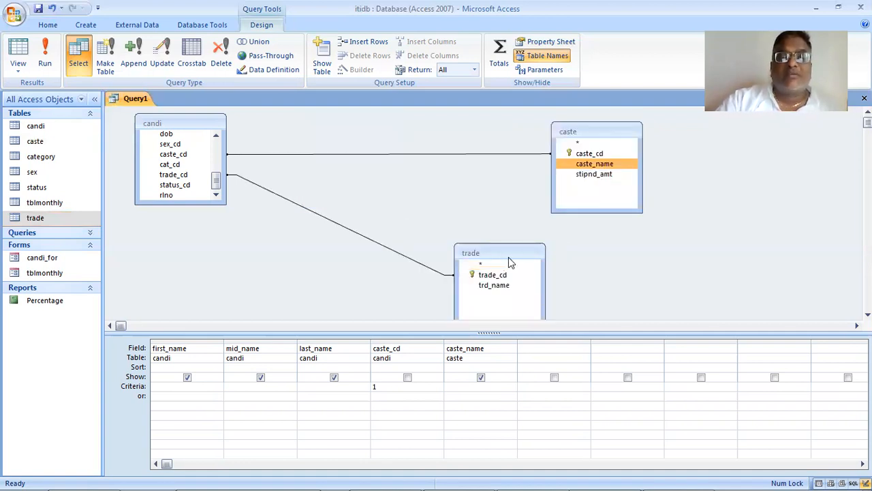
double_click(503, 252)
drag(507, 253, 488, 195)
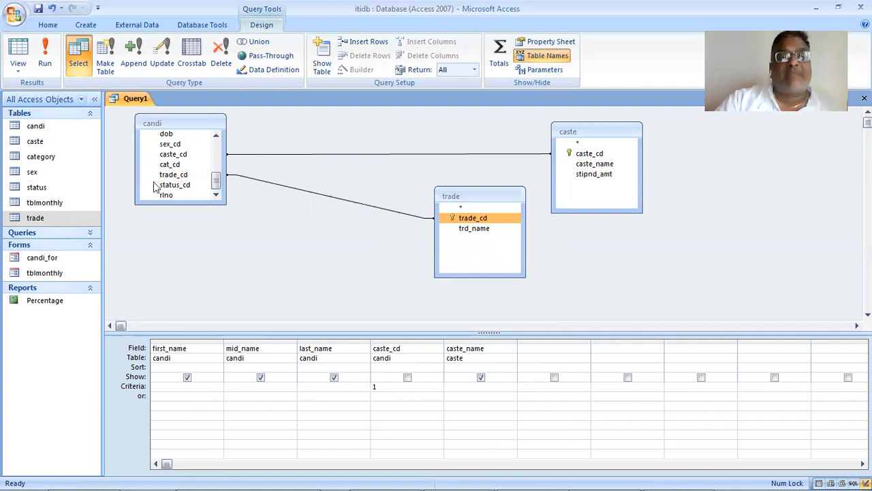
- Add trd_name from the trade table to the query grid, run the query and review the records
click(192, 177)
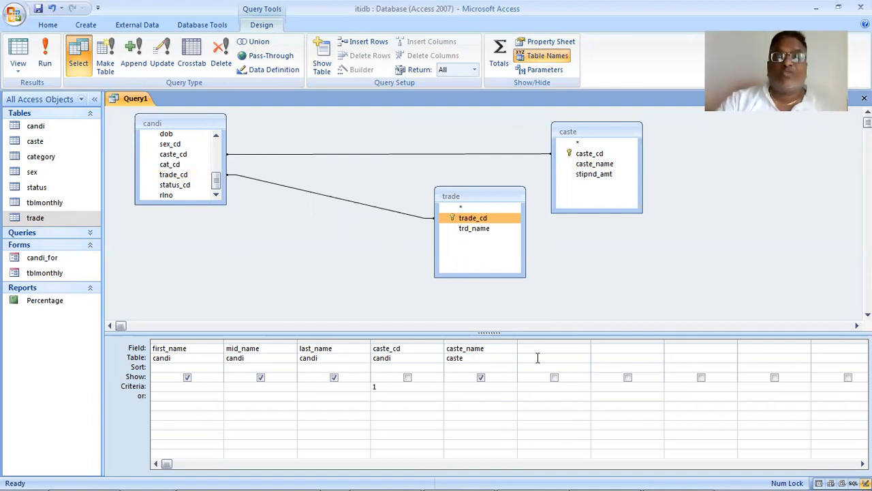
click(570, 348)
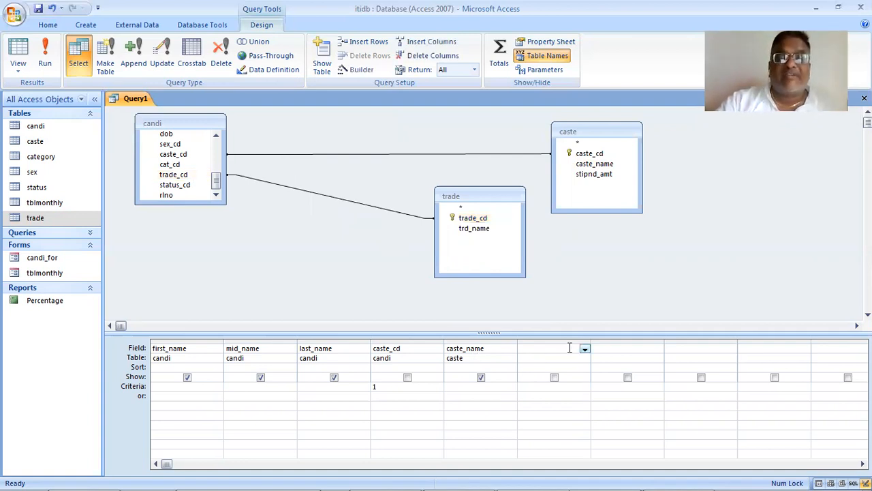
drag(473, 228, 566, 355)
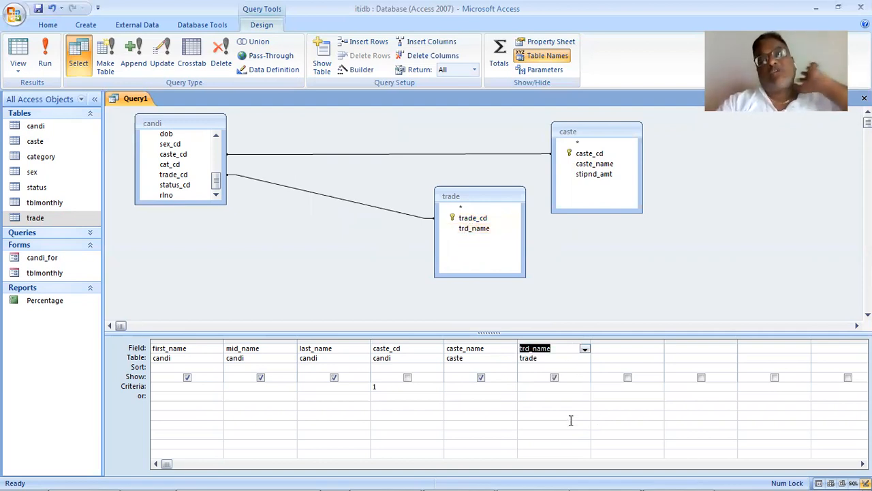
click(45, 49)
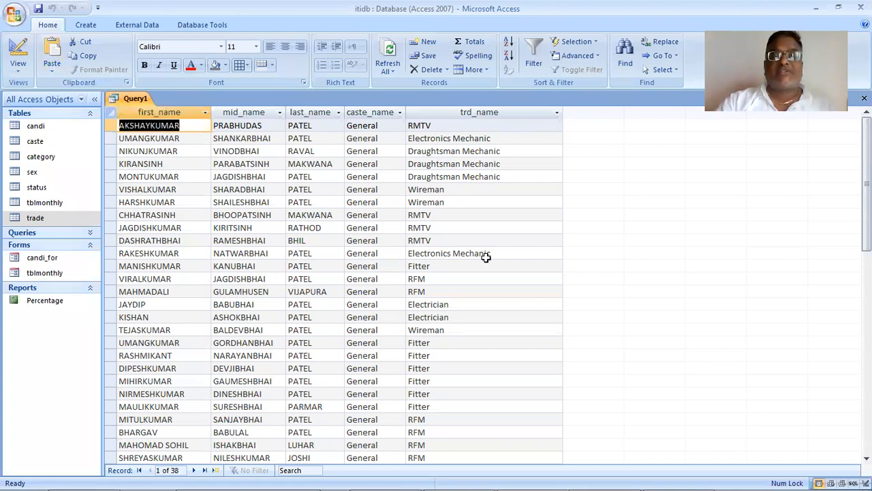
scroll(485, 279, down, 9)
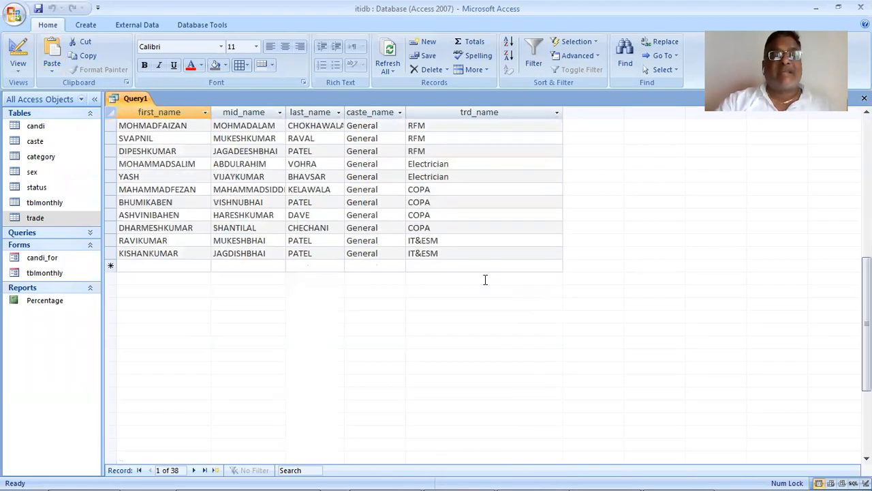
scroll(486, 279, up, 9)
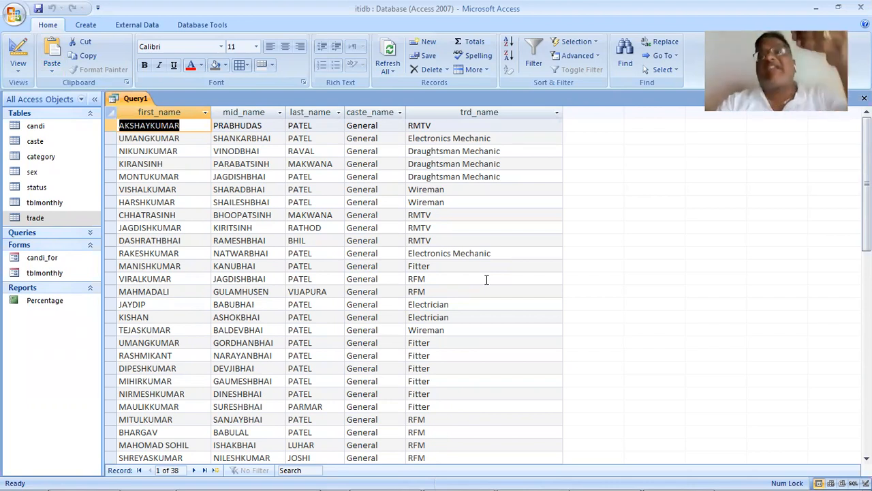
- Show the three-table query in SQL View and replace the text of the Word document with its SQL statement
click(26, 72)
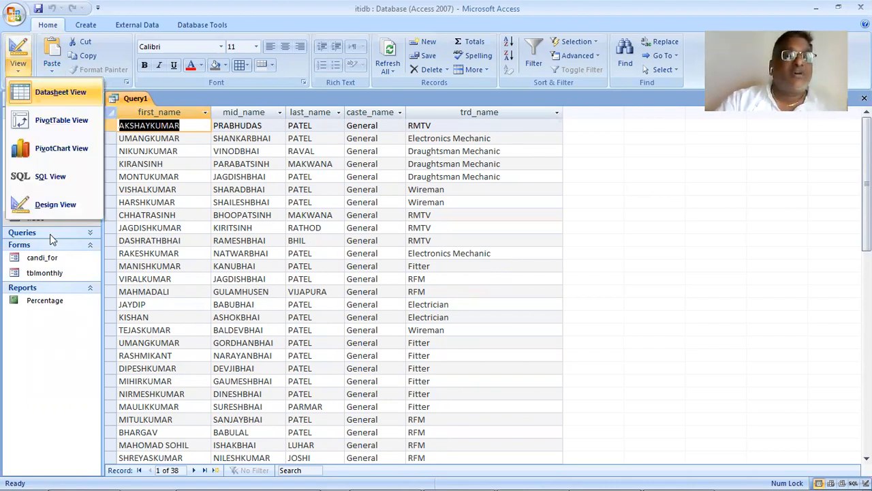
click(60, 178)
key(ctrl+c)
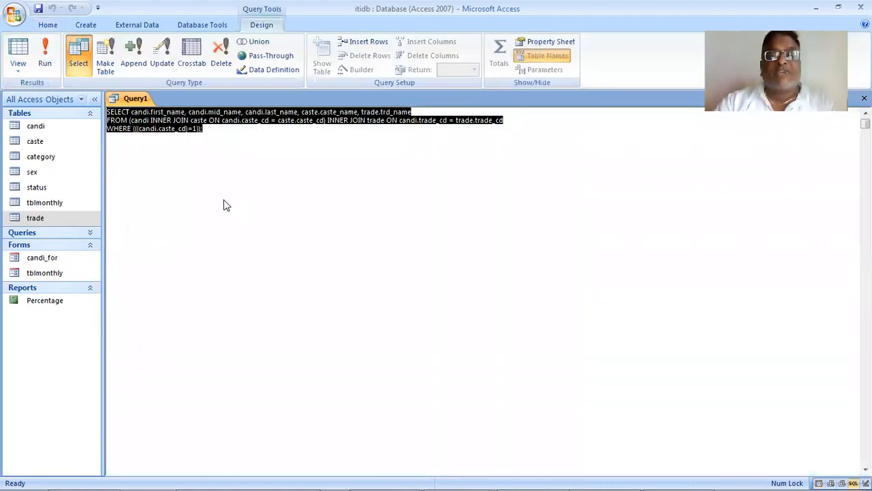
key(alt+Tab)
key(alt+Tab)
key(alt+Tab)
key(alt+Tab)
key(alt+Tab)
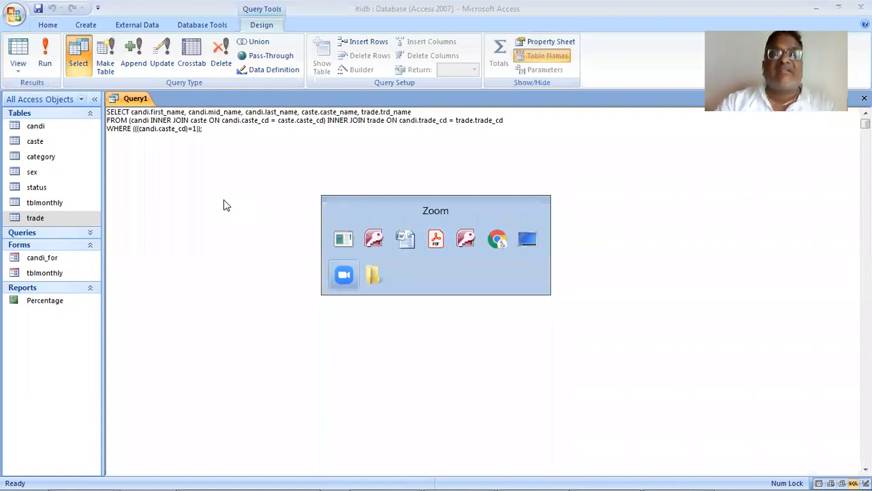
key(alt+Tab)
key(alt+Tab)
key(alt+Tab)
key(alt+Tab)
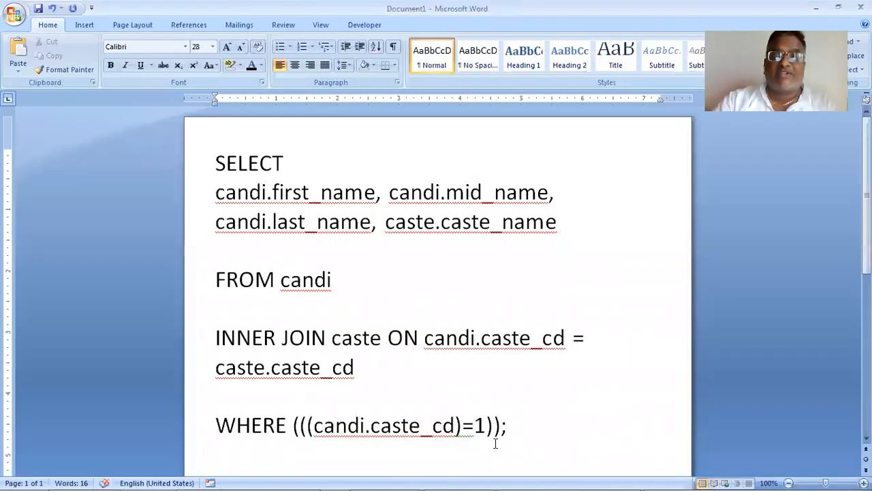
drag(517, 441, 230, 170)
key(ctrl+v)
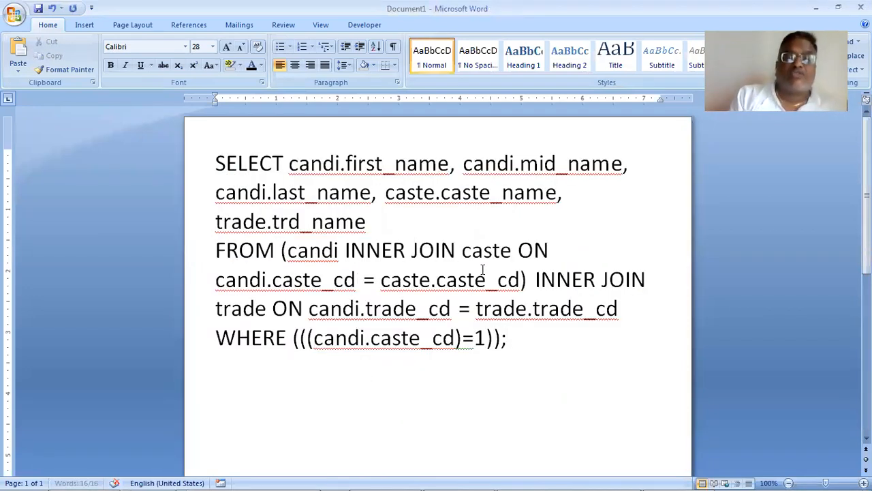
- Place the field list on its own line below SELECT and insert a blank line before the FROM clause
key(Up)
key(Left)
key(Left)
key(Left)
key(Left)
key(Left)
key(Left)
key(Left)
key(Left)
key(Left)
key(Left)
key(Left)
key(Left)
key(Left)
key(Left)
key(Left)
key(Left)
key(Left)
key(Left)
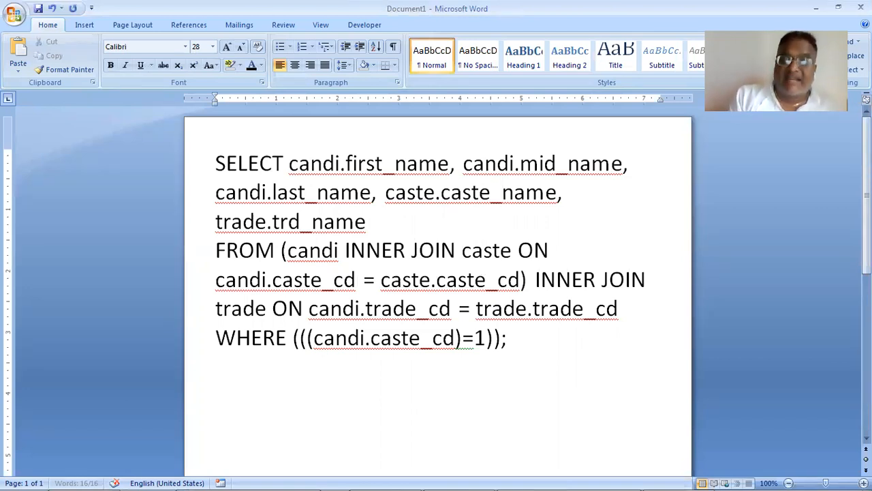
key(Return)
key(Return)
key(Up)
key(Up)
key(Up)
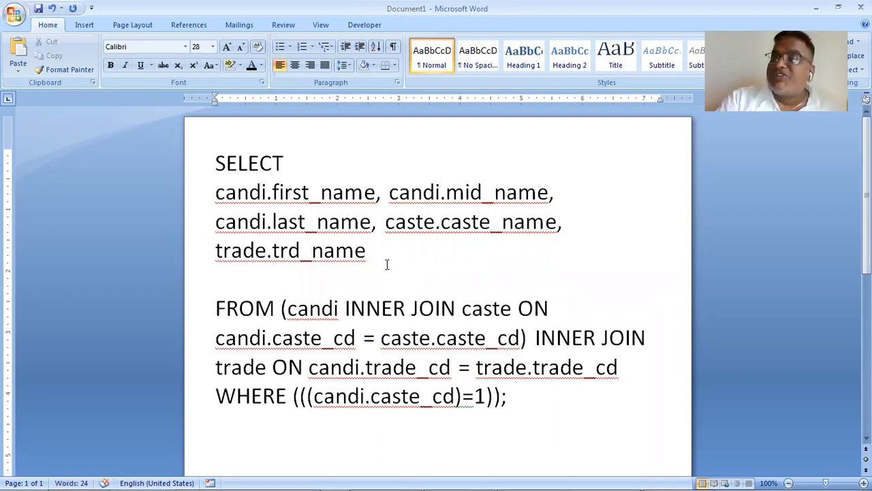
- Place the join expression starting with "(candi INNER JOIN caste" on its own line below FROM
key(Down)
key(Down)
key(Down)
key(Right)
key(Right)
key(Right)
key(Right)
key(Right)
key(Right)
key(ctrl+Right)
key(ctrl+Right)
key(ctrl+Right)
key(ctrl+Right)
key(Right)
key(Right)
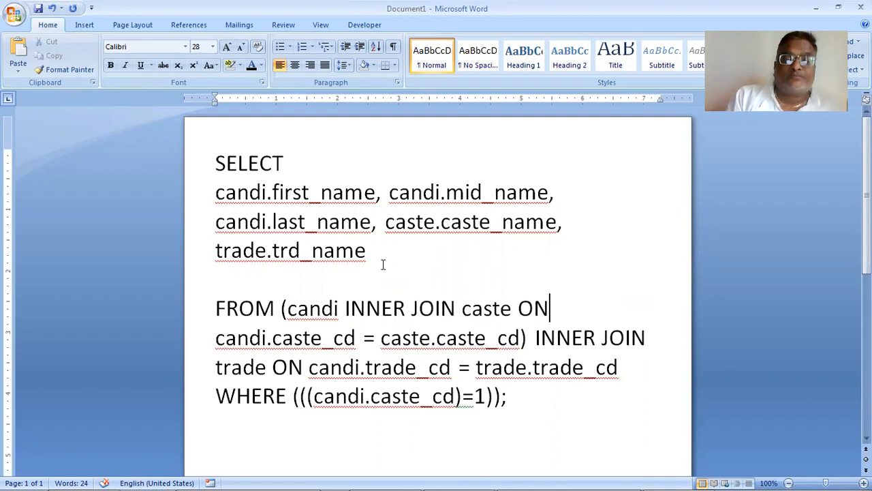
key(Right)
key(Right)
key(Right)
key(Right)
key(Right)
key(Right)
key(Right)
key(Right)
key(Right)
key(Right)
key(Right)
key(Right)
key(Right)
key(Right)
key(Right)
key(Right)
key(Right)
key(Right)
key(Right)
key(Right)
key(Right)
key(Right)
key(Up)
key(Left)
key(Left)
key(Left)
key(Left)
key(Left)
key(Left)
key(Left)
key(Left)
key(Left)
key(Left)
key(Left)
key(Left)
key(Left)
key(Left)
key(Left)
key(Left)
key(Left)
key(Left)
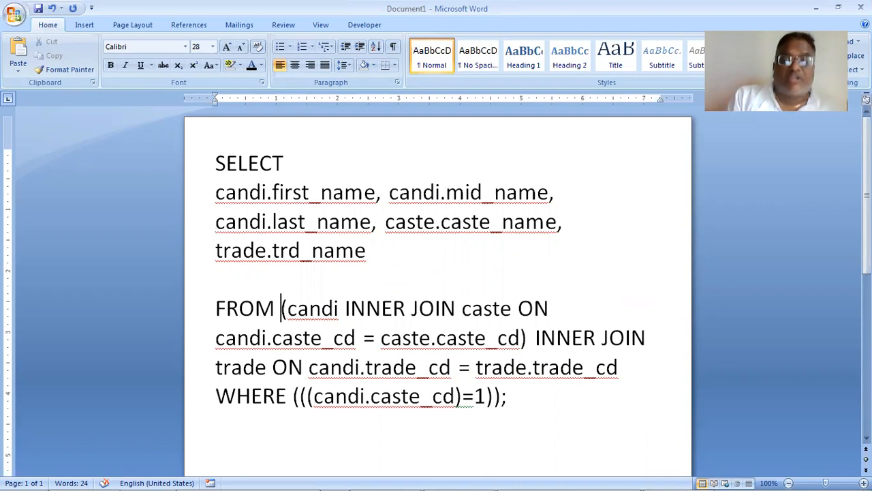
key(Return)
- Move the second INNER JOIN, the one for the trade table, to a new line with a blank line before it
key(Down)
key(Right)
key(Right)
key(Right)
key(Right)
key(Right)
key(Right)
key(Right)
key(Right)
key(Right)
key(Right)
key(Right)
key(Right)
key(Right)
key(Right)
key(Right)
key(Right)
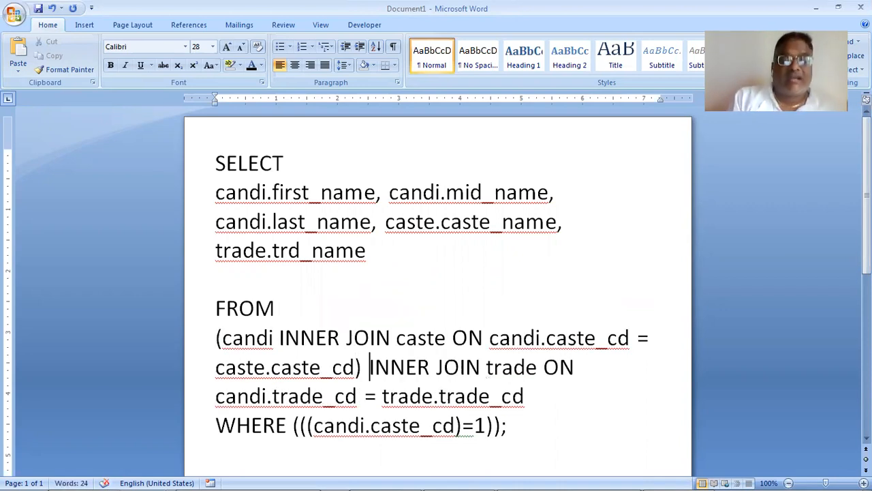
key(Return)
key(Return)
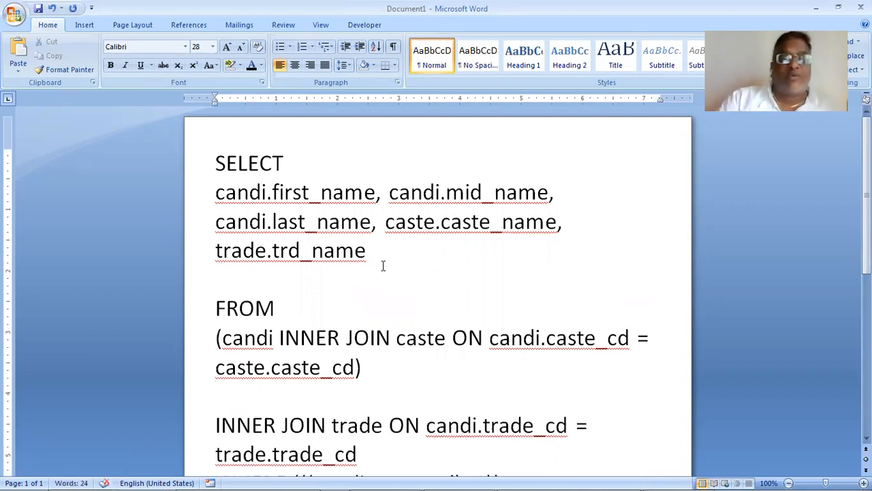
scroll(390, 277, down, 1)
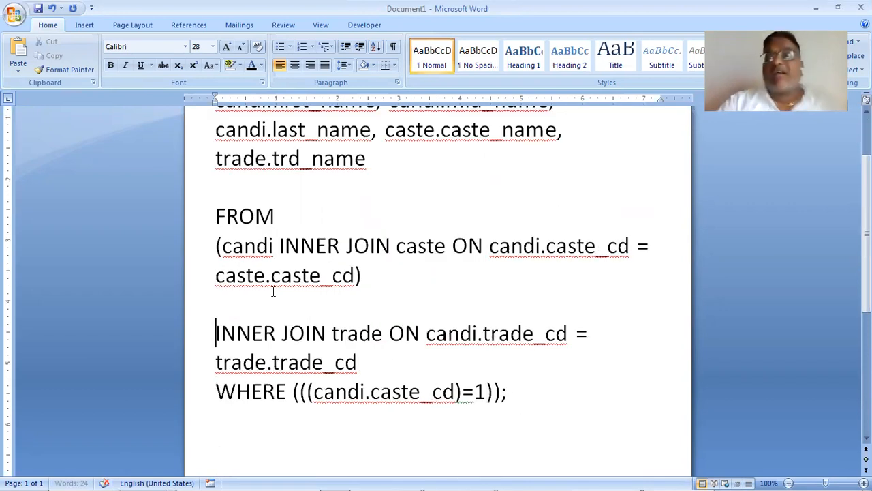
- Switch to the itidb database in Access, run the three-table query and reopen it in Design View
mouse_move(3, 475)
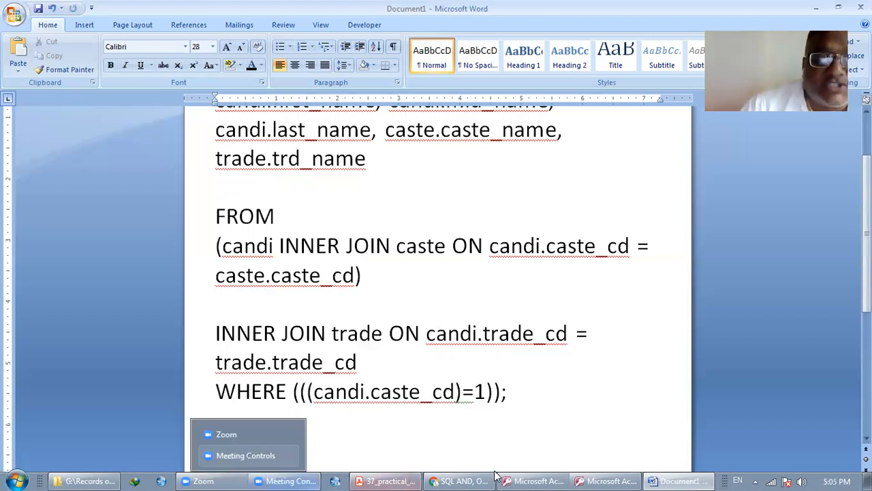
mouse_move(580, 475)
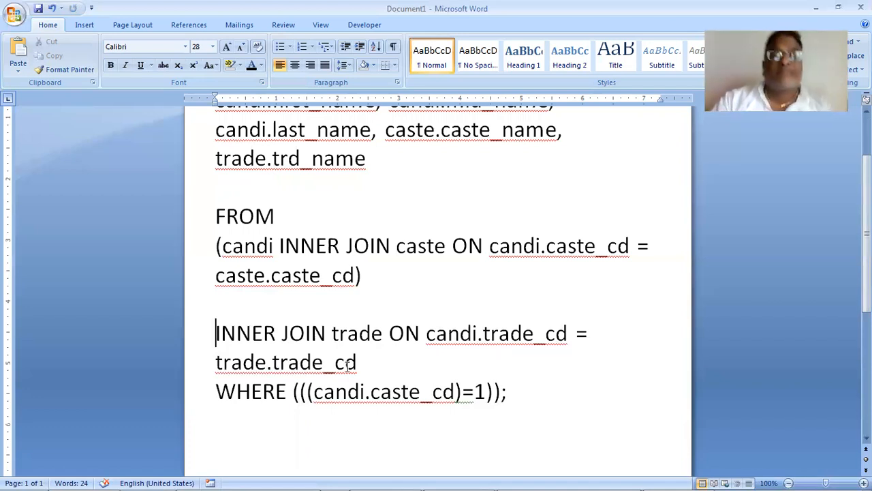
key(alt+Tab)
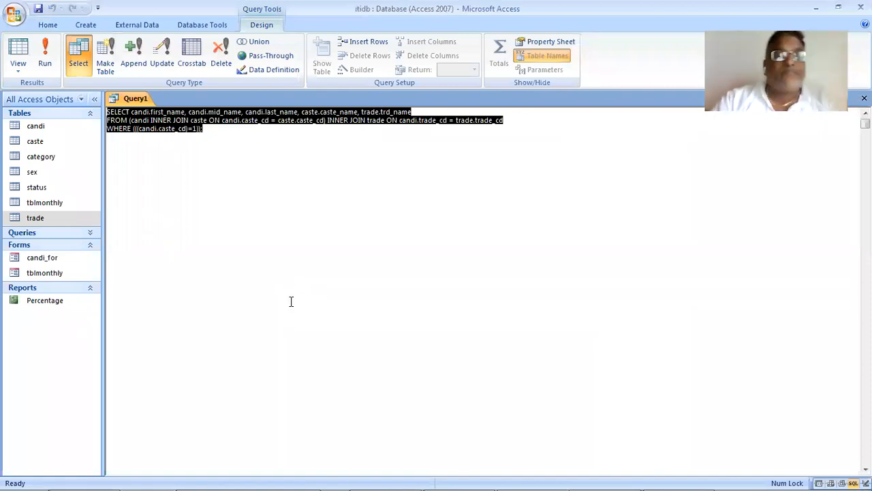
click(44, 53)
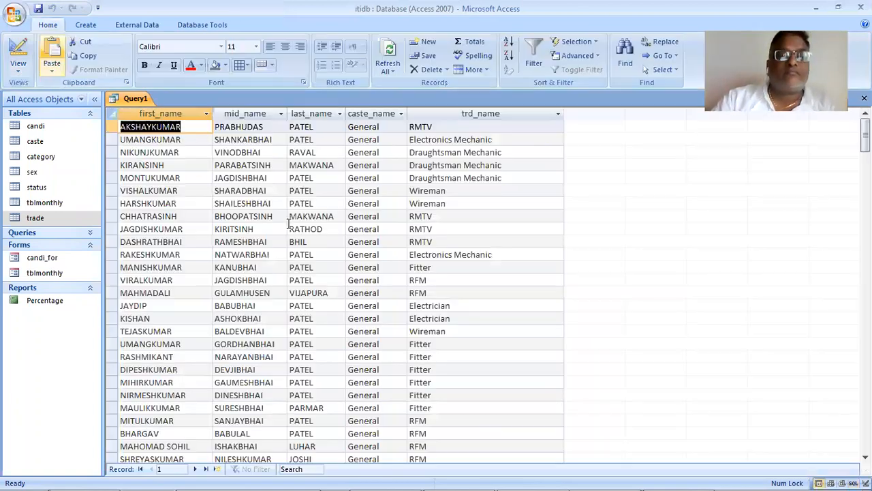
click(19, 71)
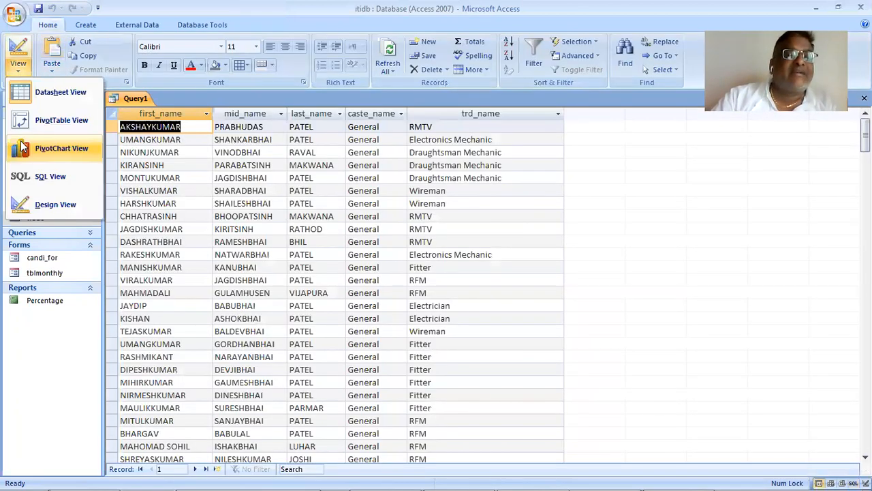
click(51, 207)
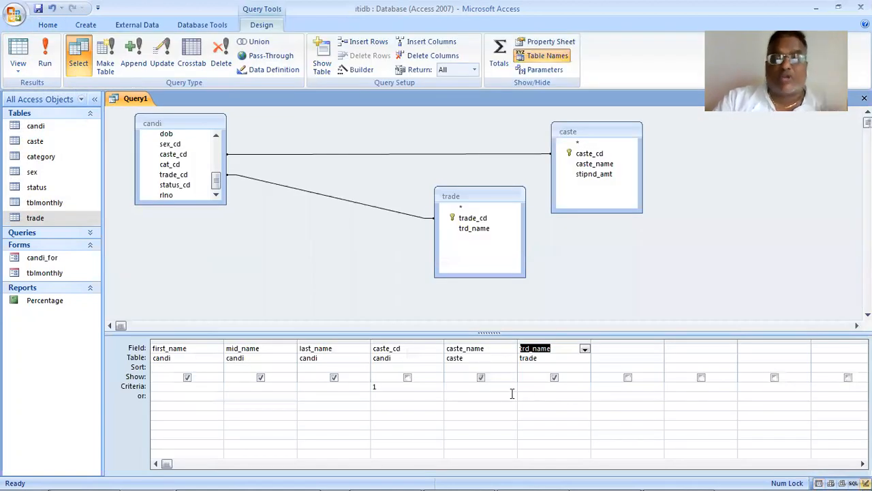
- Set the trd_name column of the query to sort Ascending
click(587, 369)
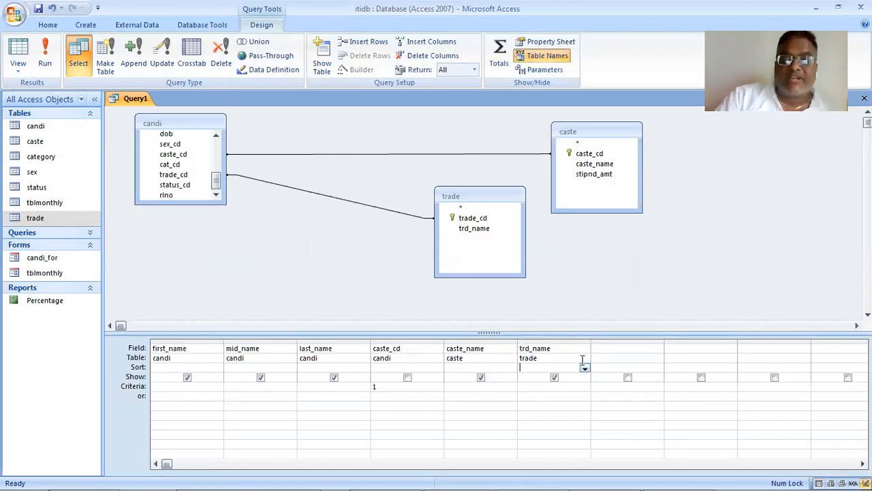
click(585, 368)
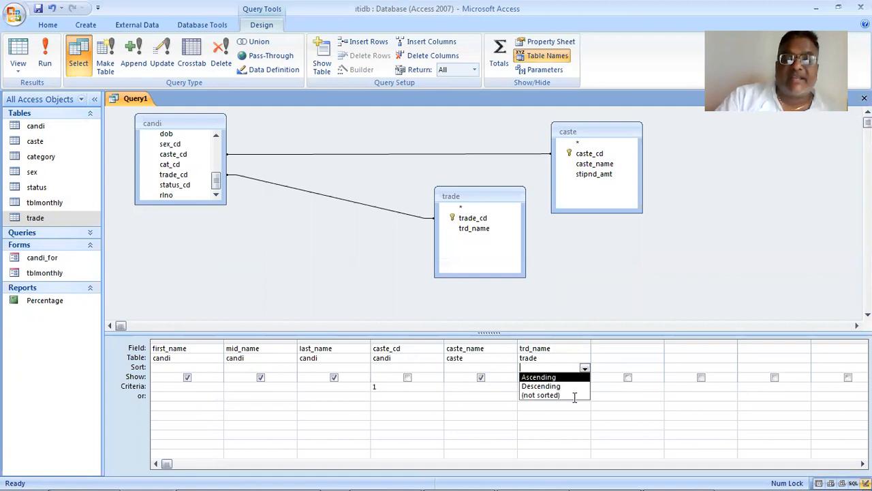
click(609, 353)
click(605, 350)
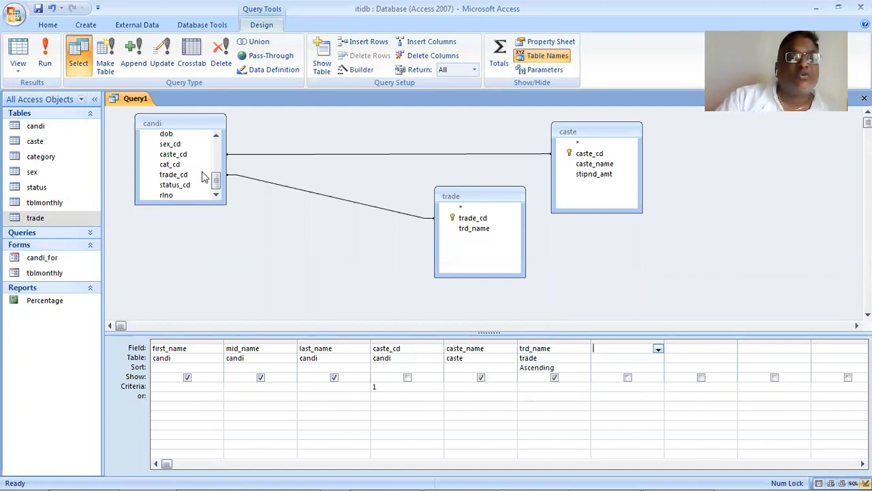
- Add rlno from the candi table to the query grid and sort it Descending
drag(169, 196, 616, 397)
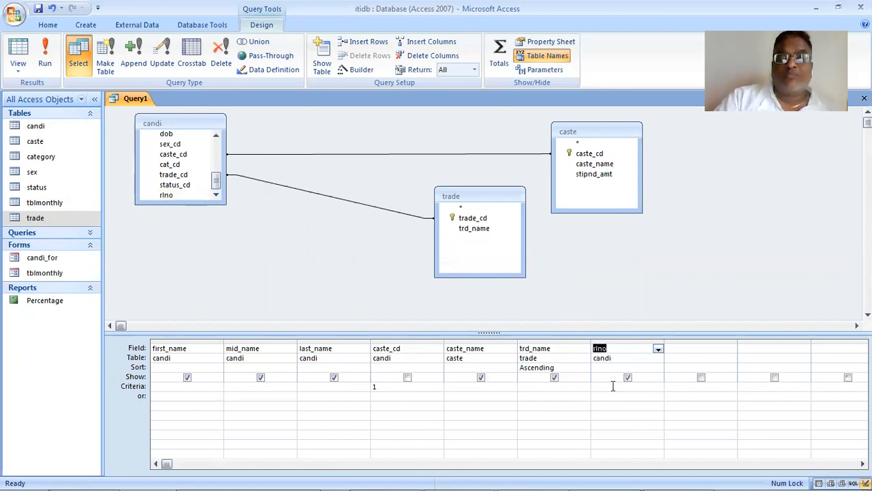
click(615, 368)
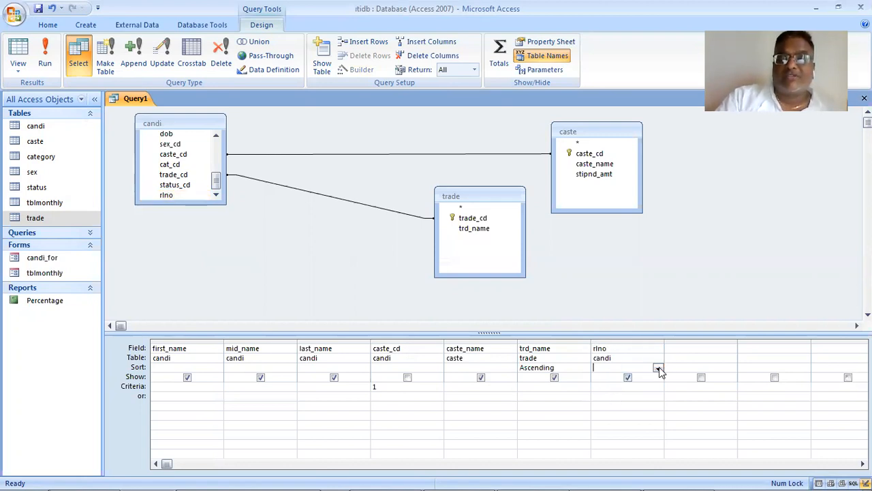
click(658, 367)
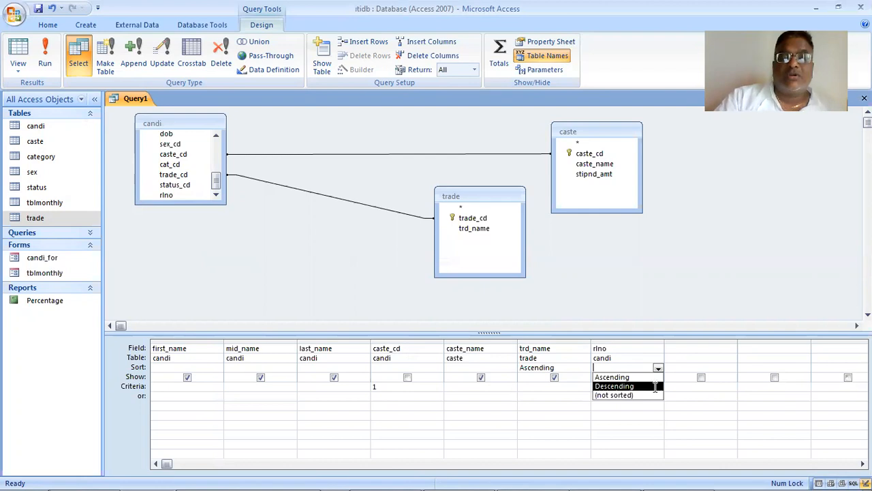
click(651, 386)
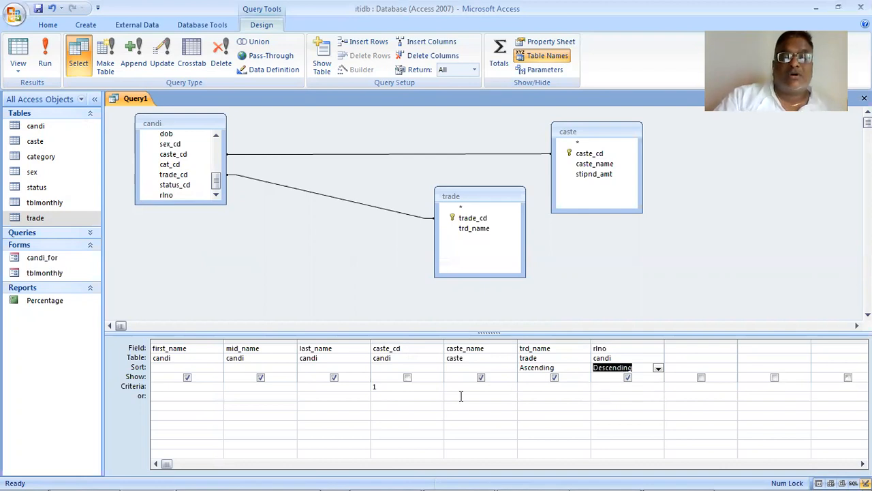
- Add 2 as an alternative (or) criterion for caste_cd and run the query
click(389, 397)
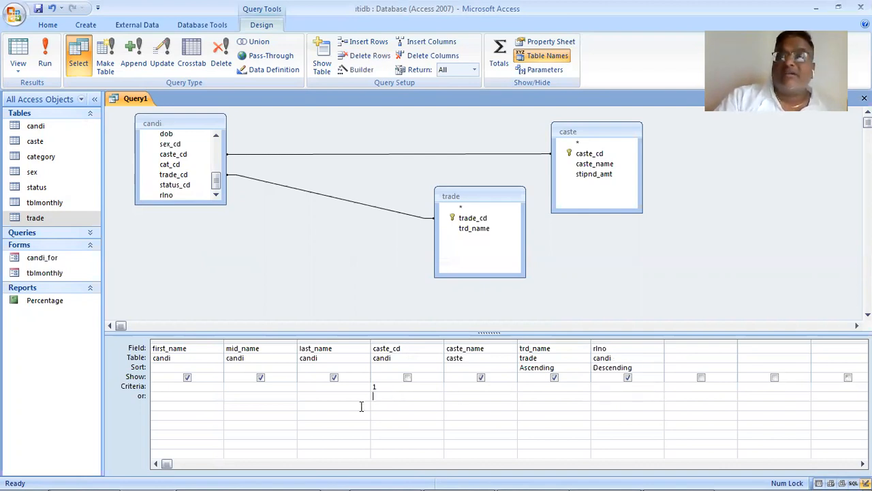
text(2)
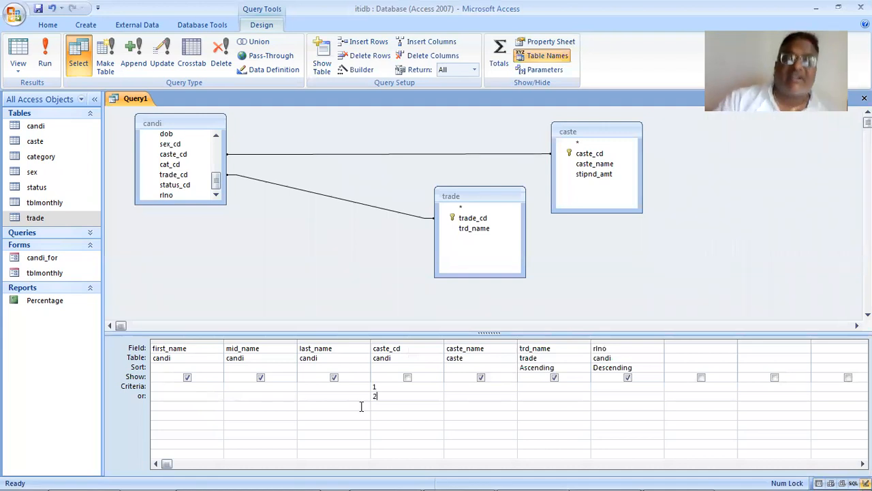
click(42, 58)
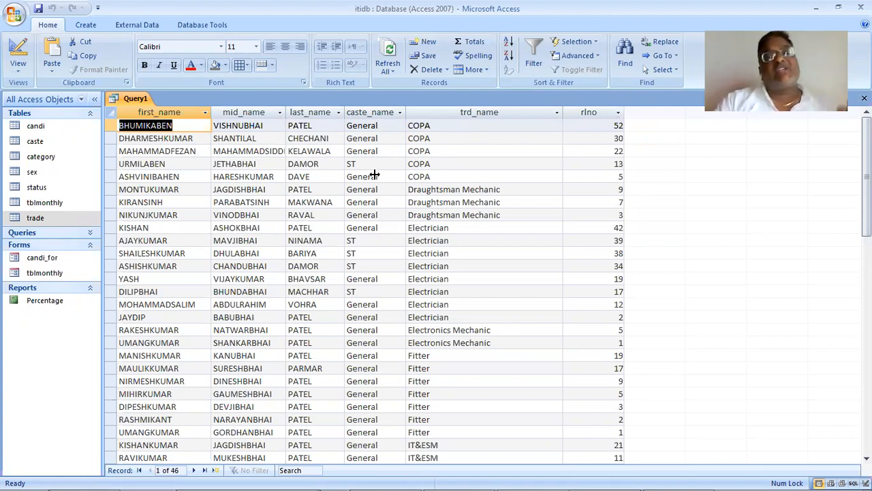
- Sort the caste_cd column Ascending in Design View, rerun the query and review the order of the records
click(16, 75)
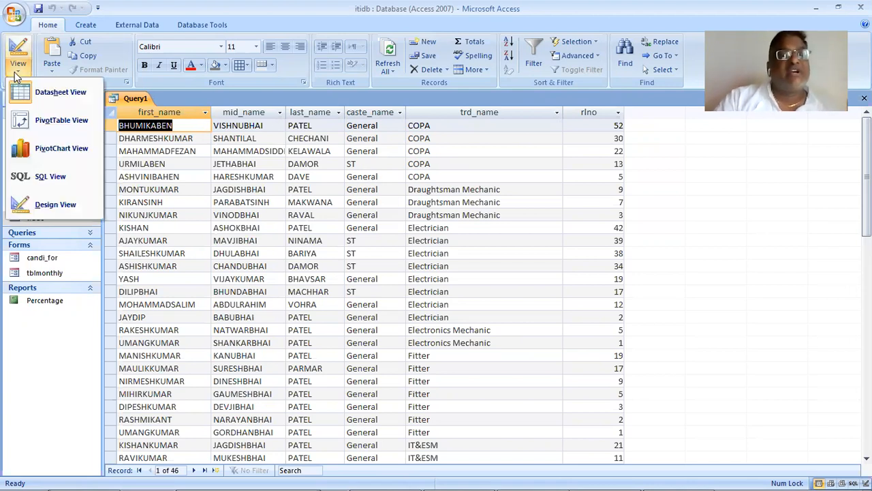
click(61, 206)
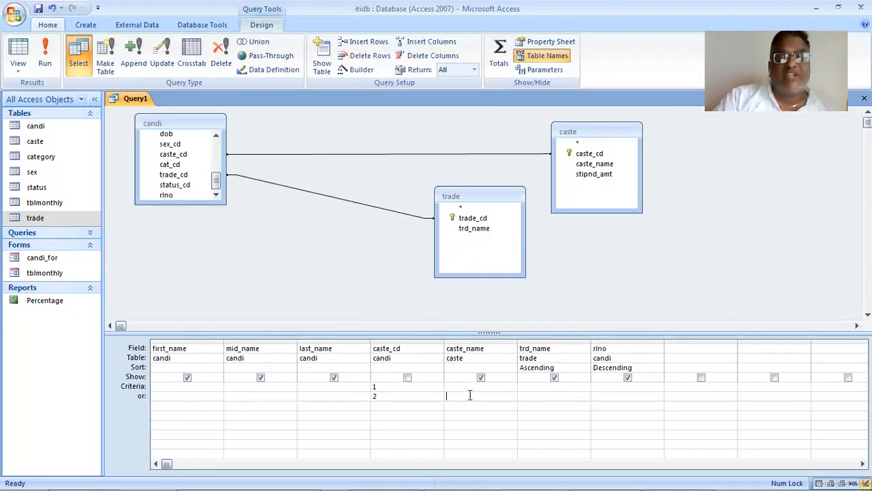
click(435, 367)
click(437, 377)
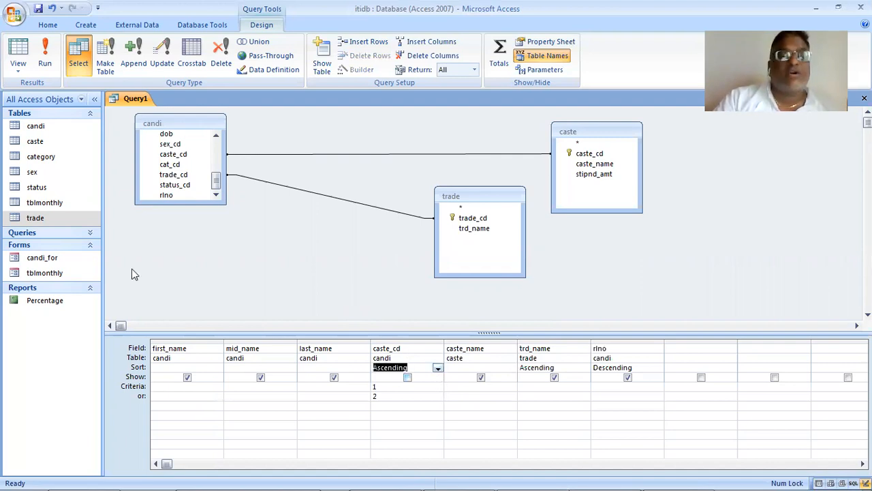
click(41, 42)
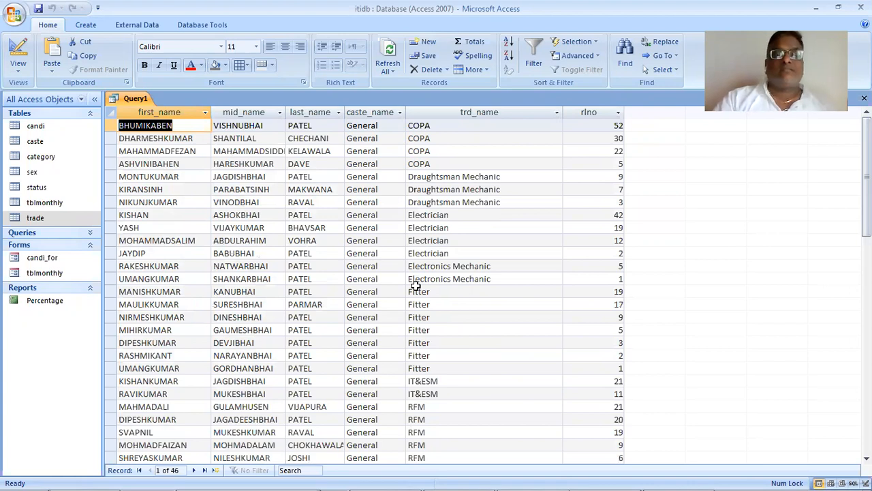
scroll(415, 286, down, 9)
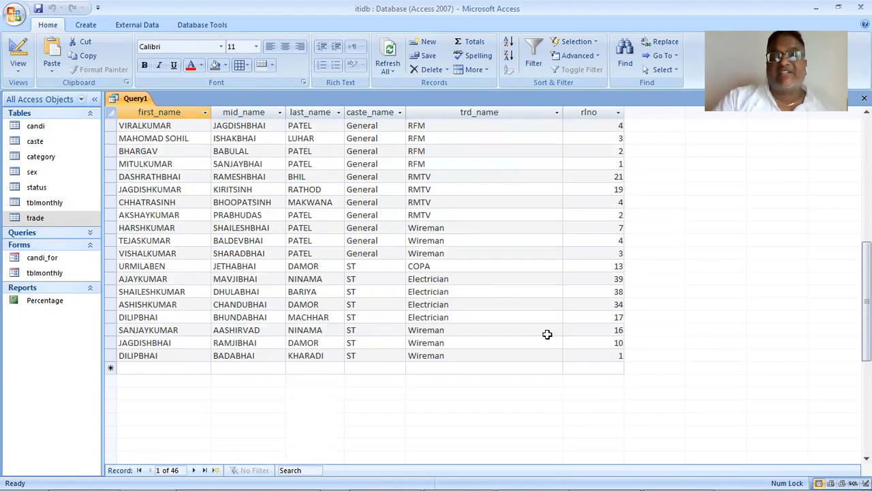
scroll(548, 333, up, 1)
scroll(547, 334, up, 8)
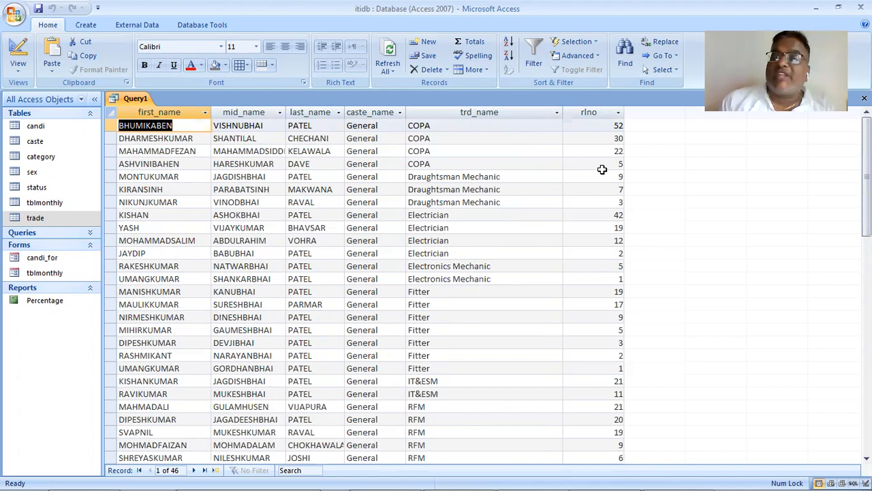
- Switch to the 37_practical PDF in Acrobat Reader and read Case 3 and the COUNT queries of Case 4
key(alt+Tab)
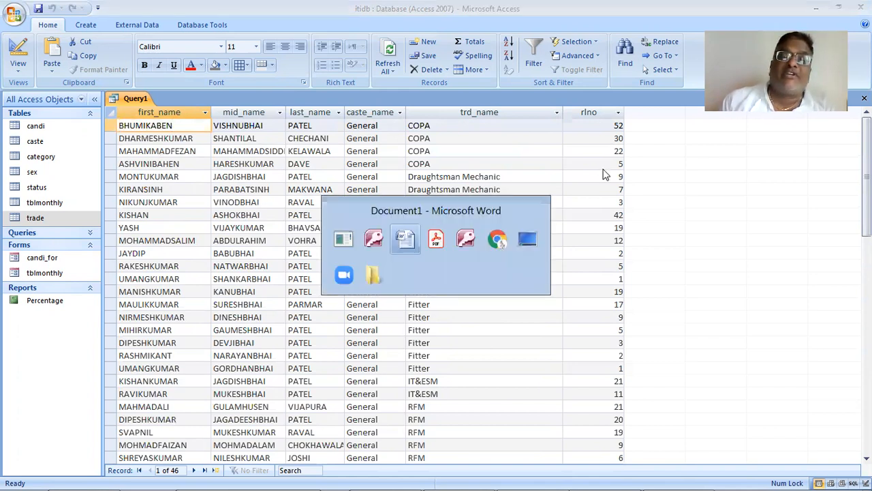
key(alt+Tab)
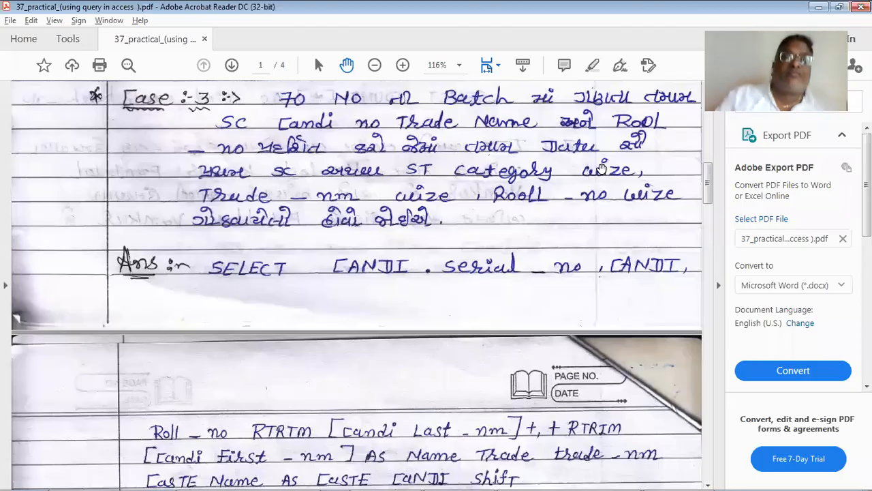
scroll(457, 274, down, 4)
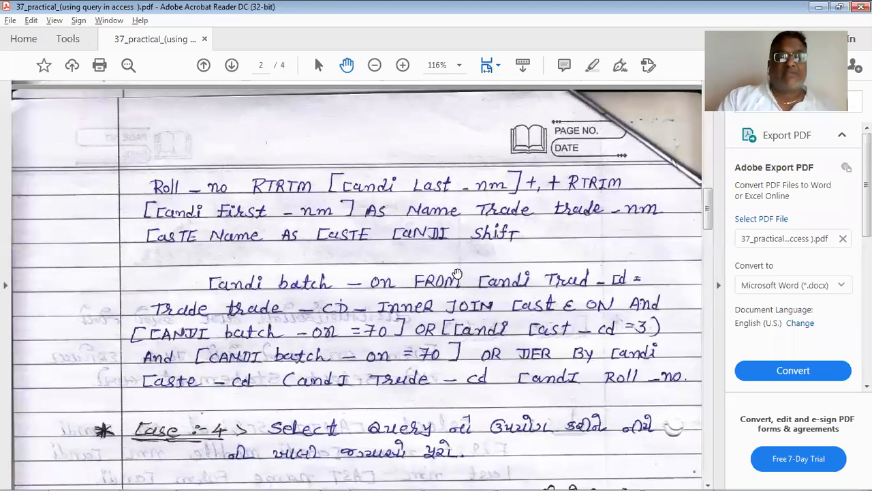
scroll(457, 274, down, 2)
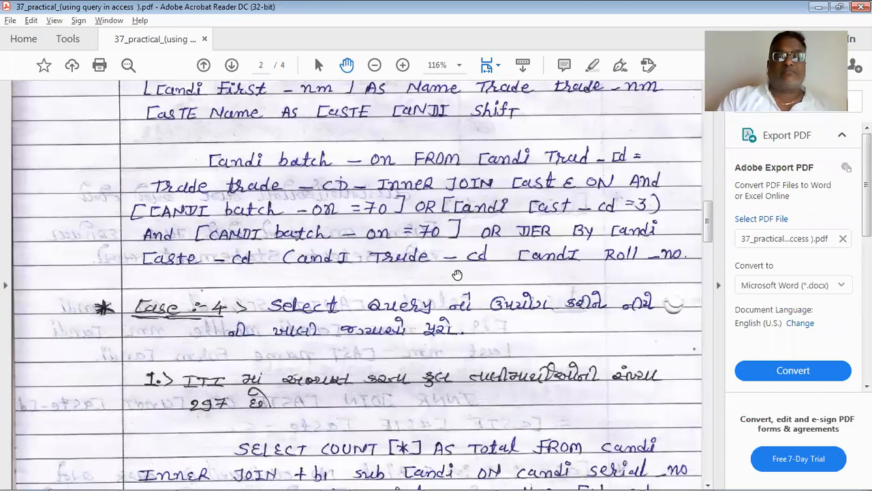
scroll(457, 274, down, 3)
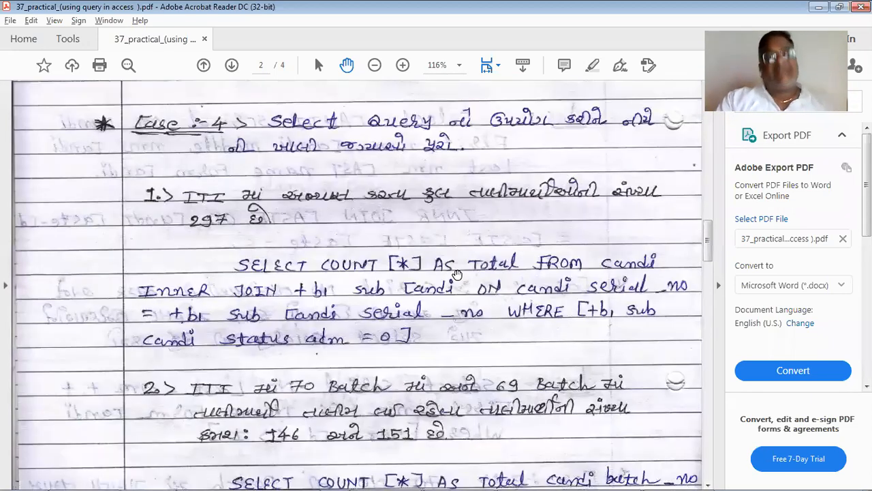
scroll(456, 273, down, 1)
- Return to the Access query results and step through the General caste records of the Fitter trade
key(alt+Tab)
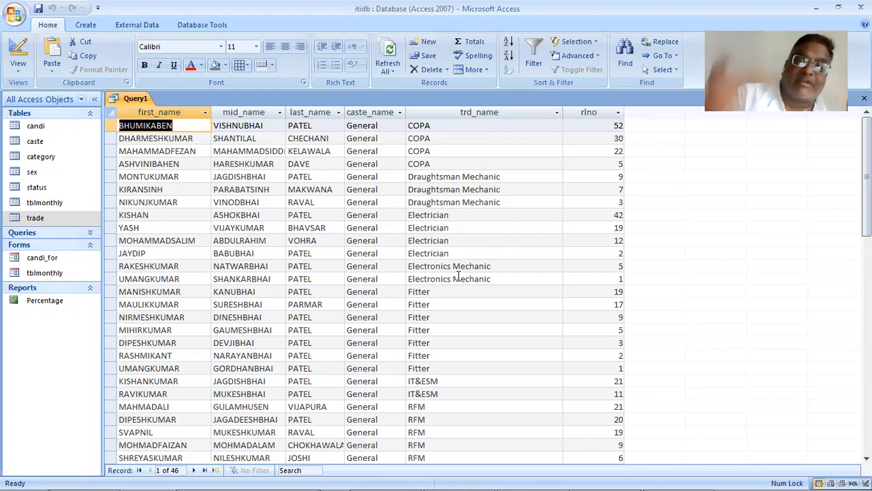
click(458, 294)
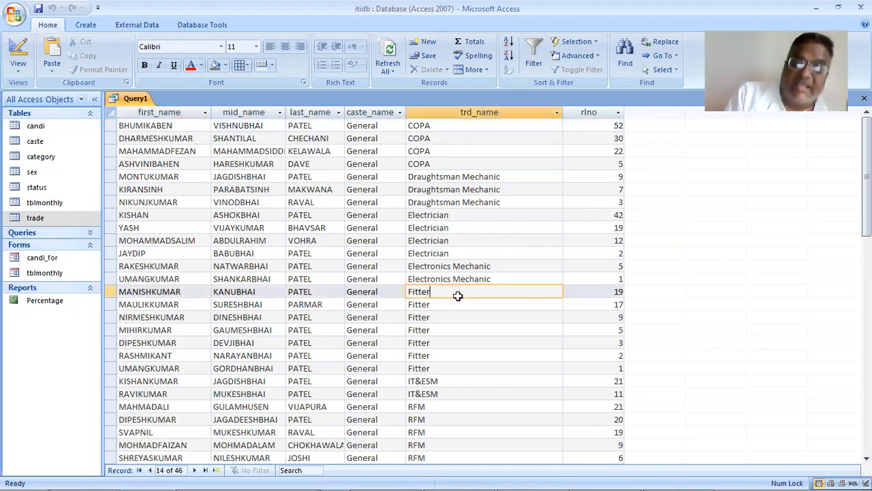
key(Down)
key(Down)
key(Down)
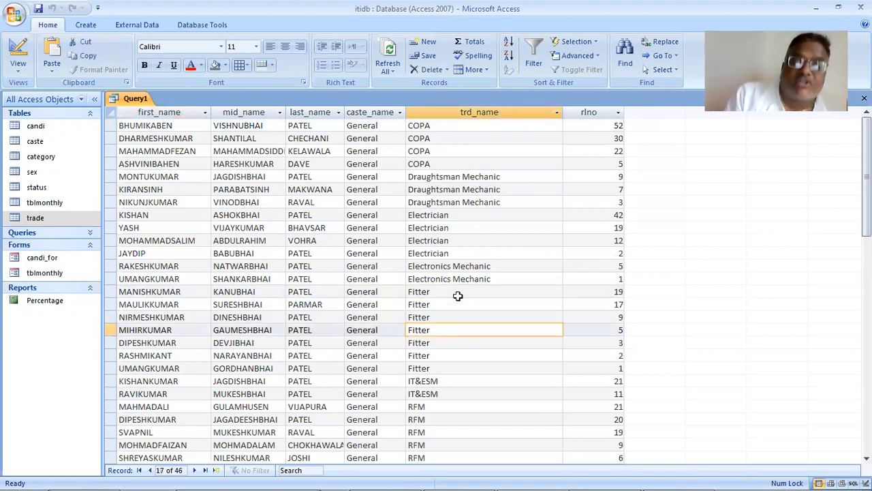
key(Down)
key(Down)
key(Down)
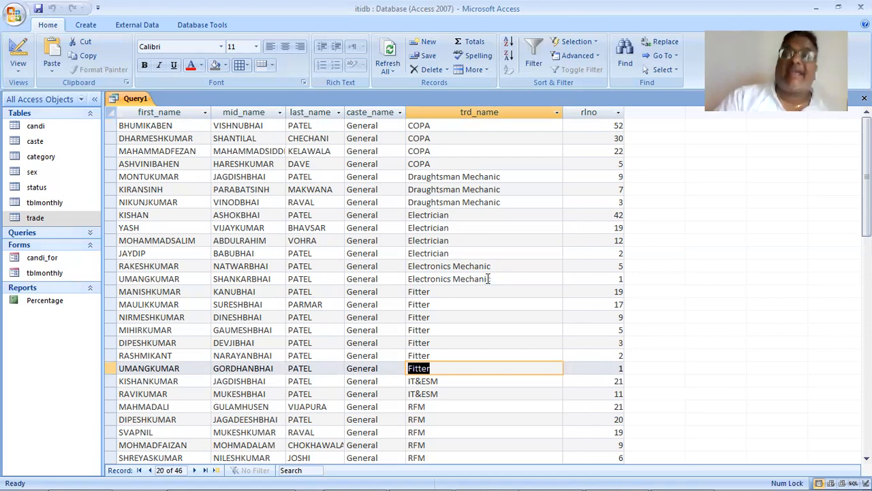
- Check the Case 4 COUNT queries in the practical PDF again and return to the query results in Access
key(alt+Tab)
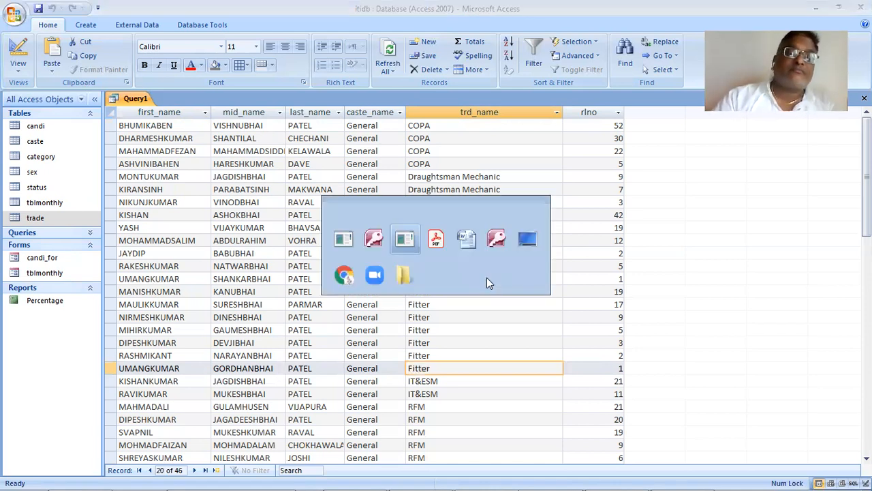
key(alt+Tab)
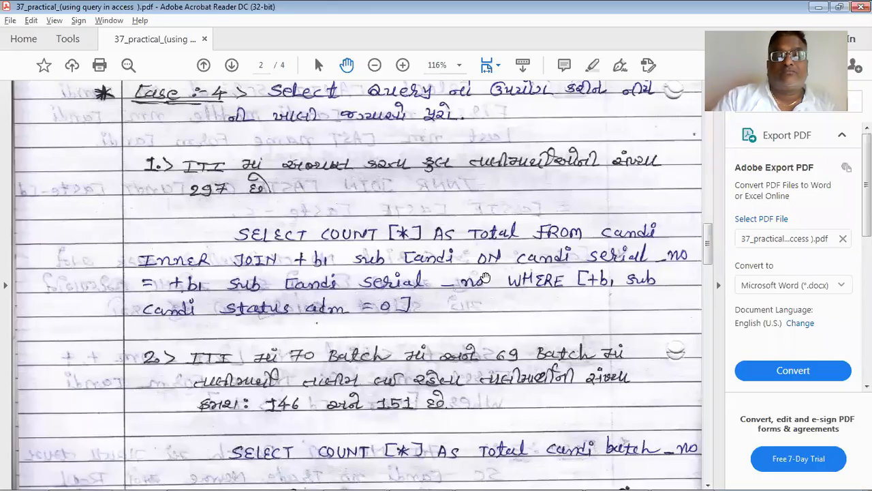
scroll(486, 278, down, 3)
key(alt+Tab)
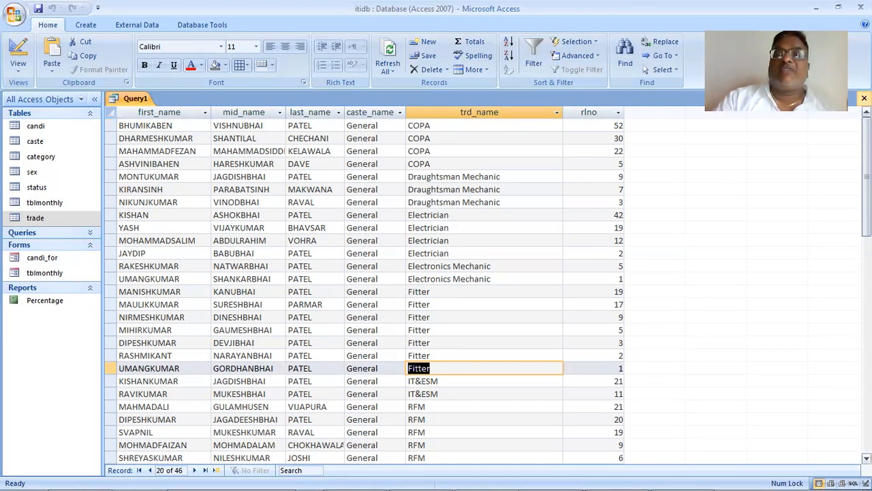
key(alt+Tab)
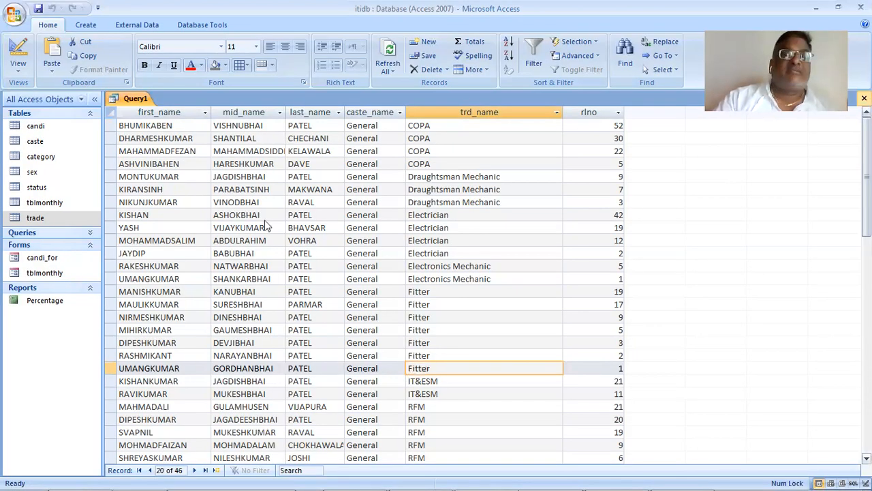
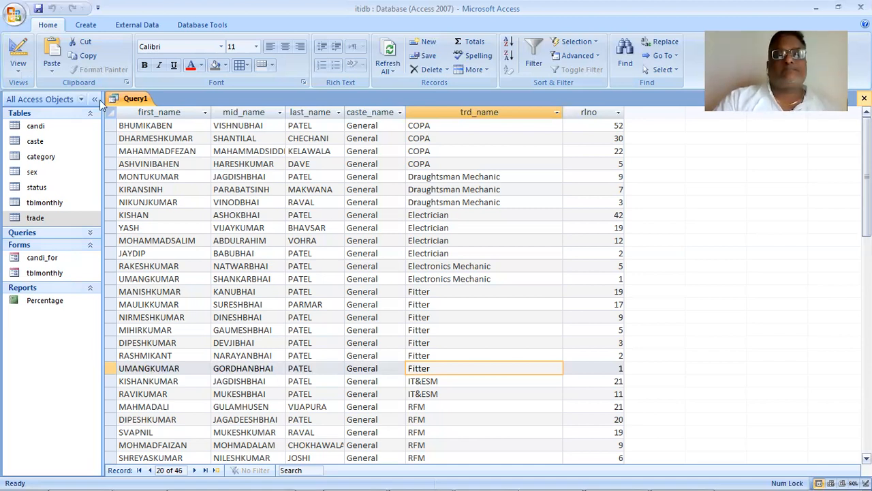
- Close the General caste query and save it under the name new
click(864, 98)
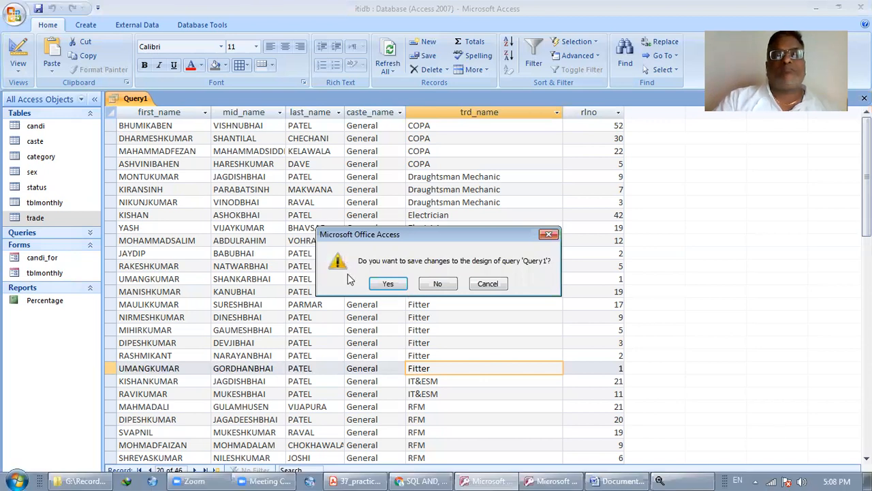
click(389, 284)
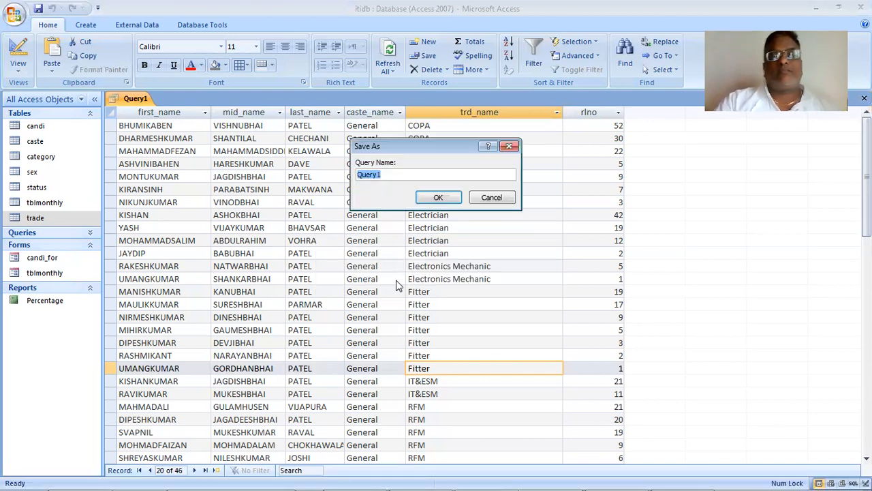
text(n)
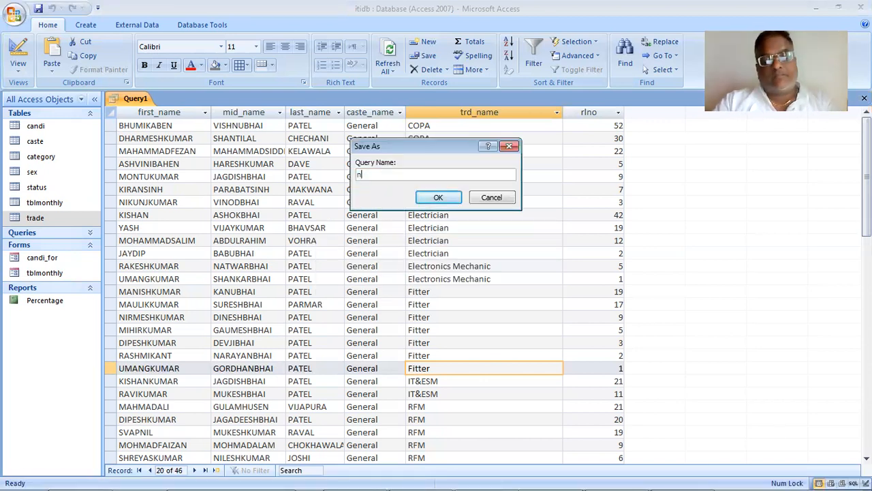
key(Return)
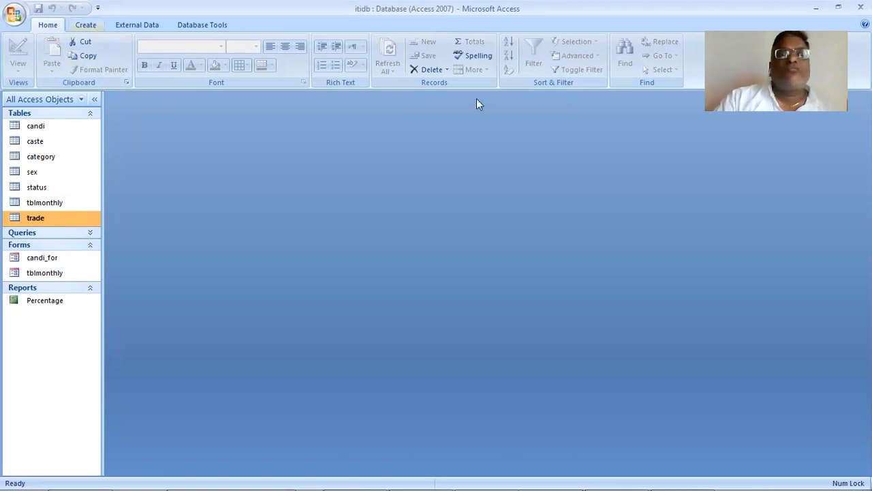
- Create a new query in Design View based on the candi table
scroll(487, 68, down, 1)
click(490, 63)
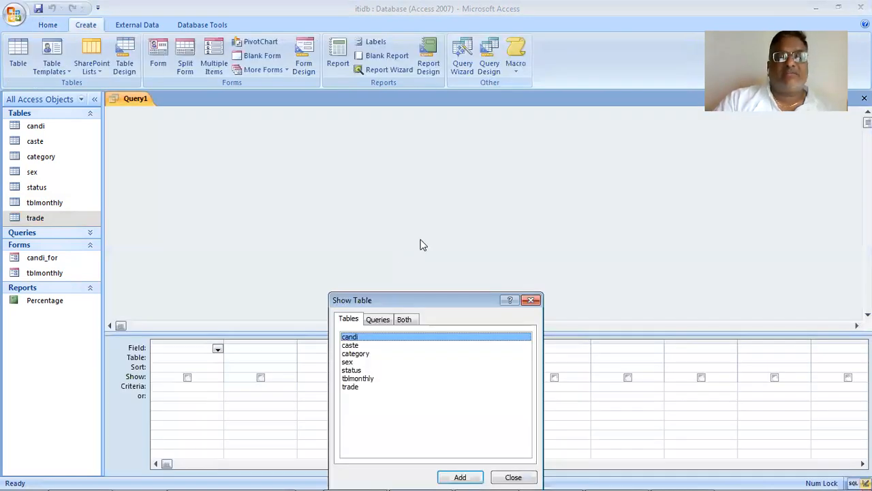
double_click(391, 337)
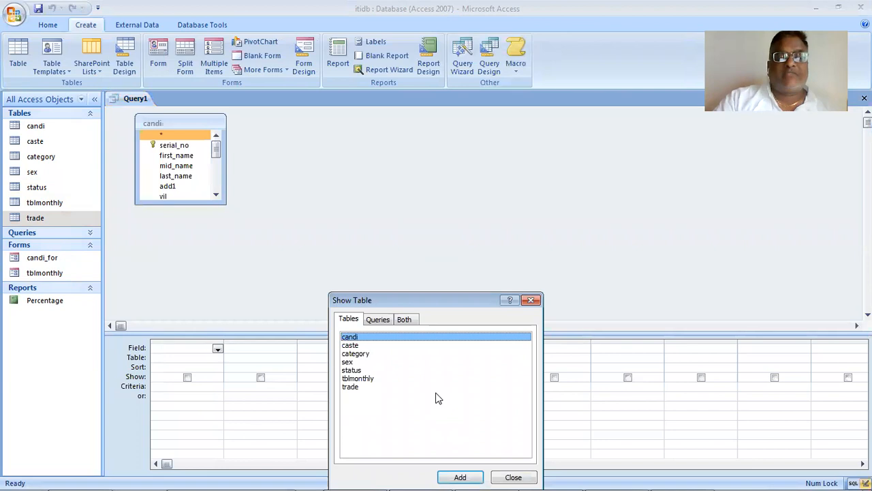
click(499, 476)
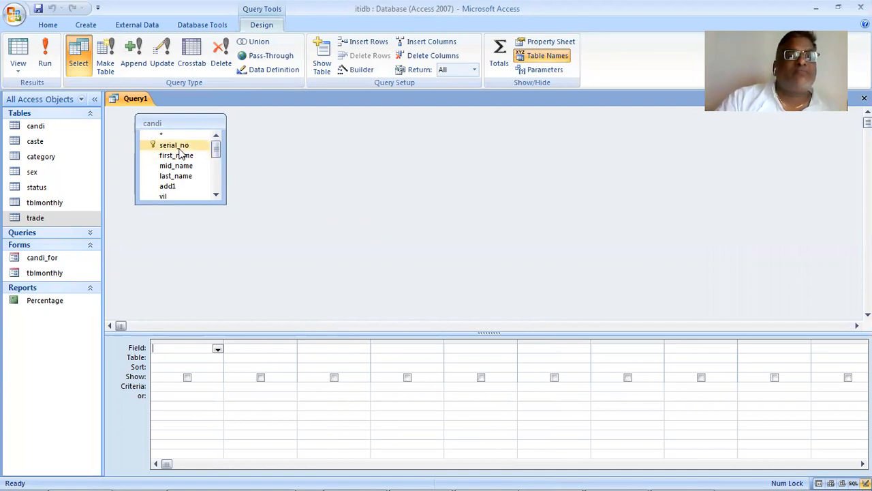
- Add the serial_no and sex_cd fields of the candi table to the query grid
drag(180, 150, 169, 340)
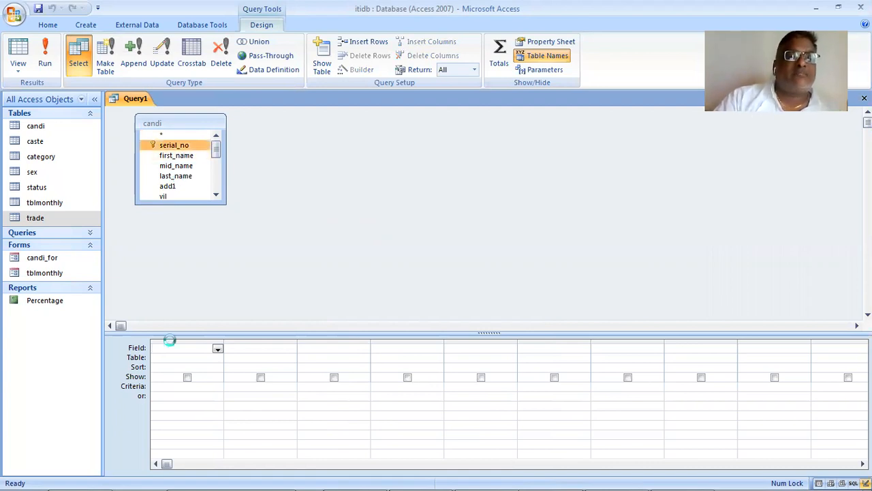
double_click(215, 196)
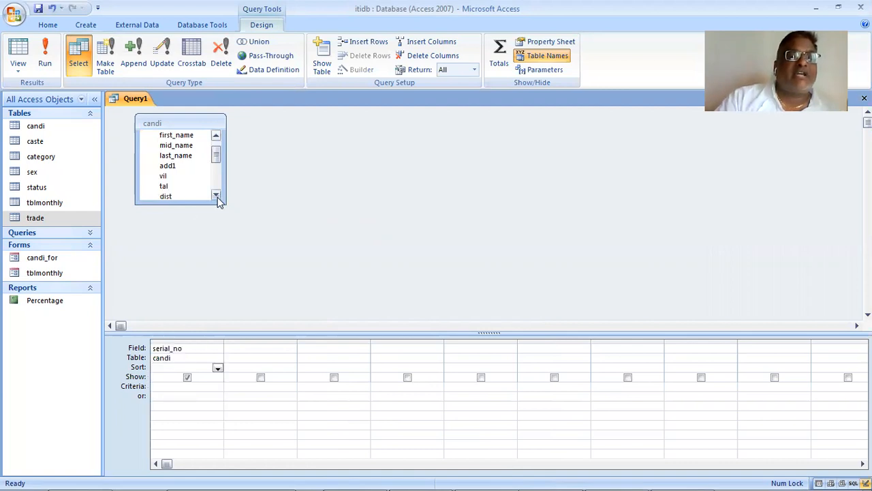
click(217, 197)
click(216, 197)
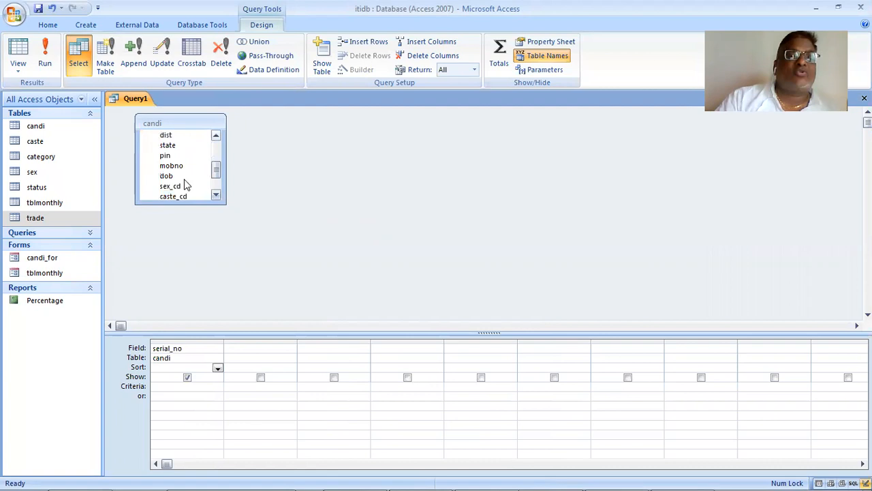
click(186, 184)
drag(171, 176, 266, 351)
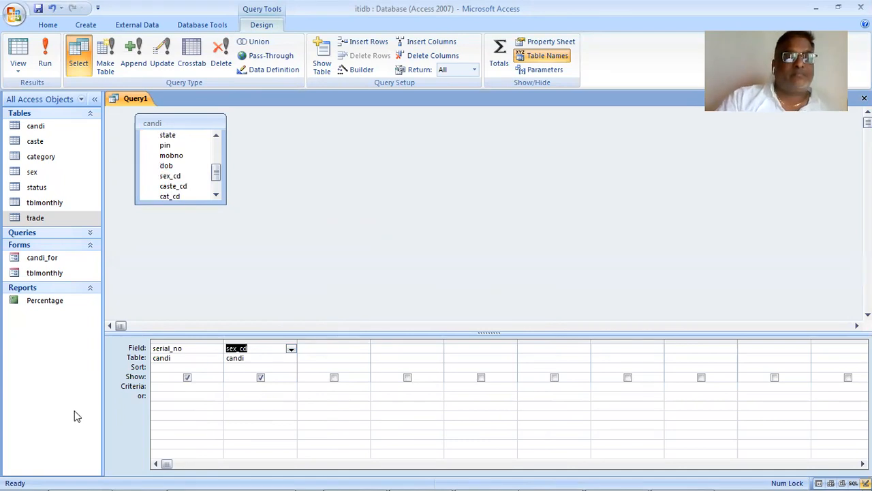
- Set the sex_cd criterion to 1, sort that column Ascending and run the query
click(265, 386)
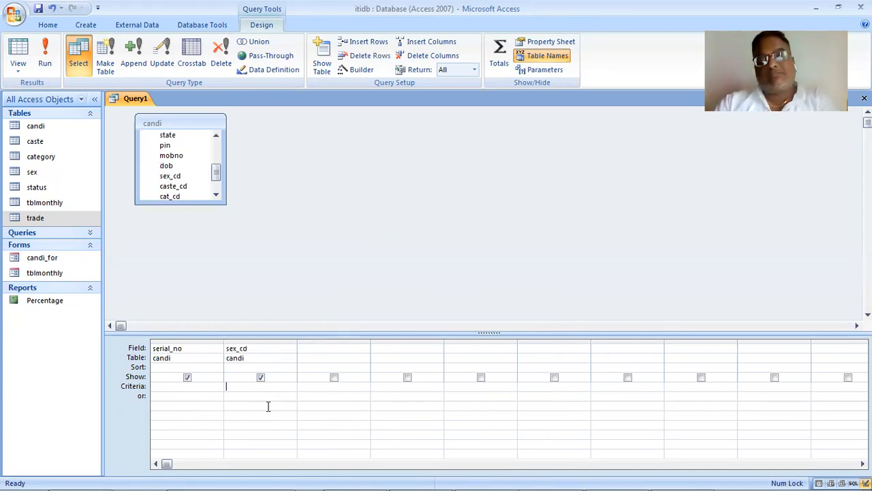
text(1)
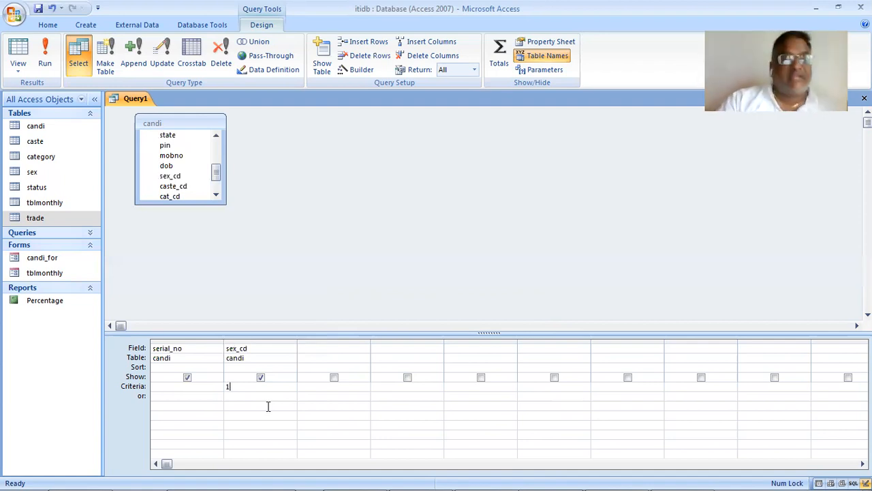
key(Tab)
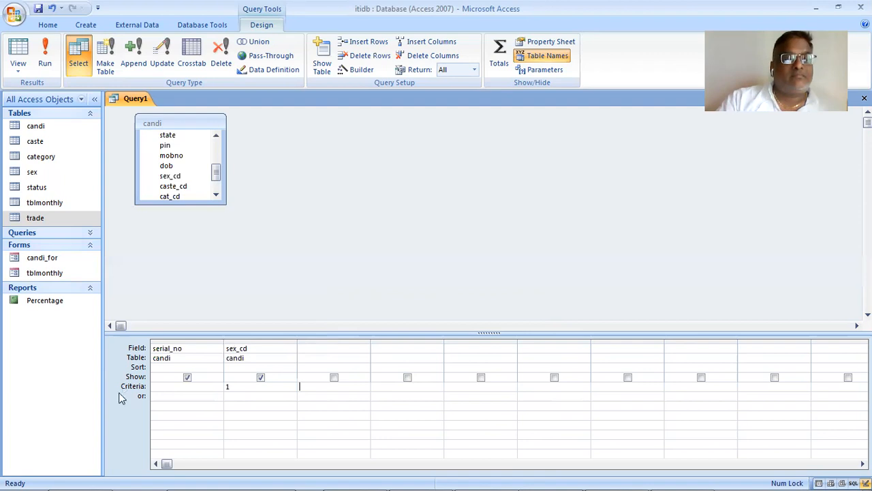
right_click(122, 386)
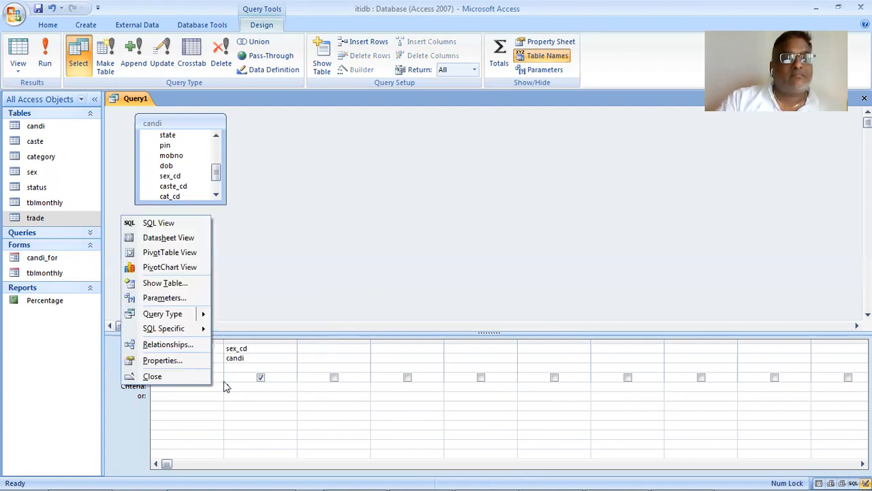
click(288, 371)
click(289, 376)
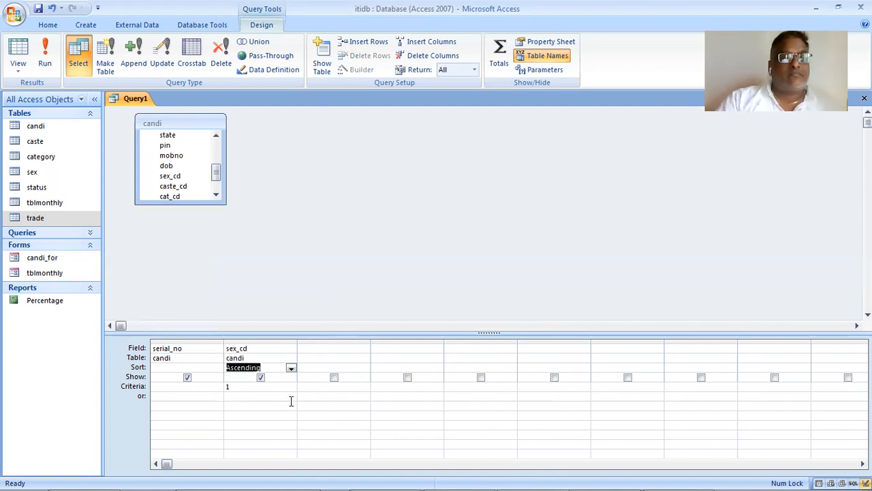
click(290, 404)
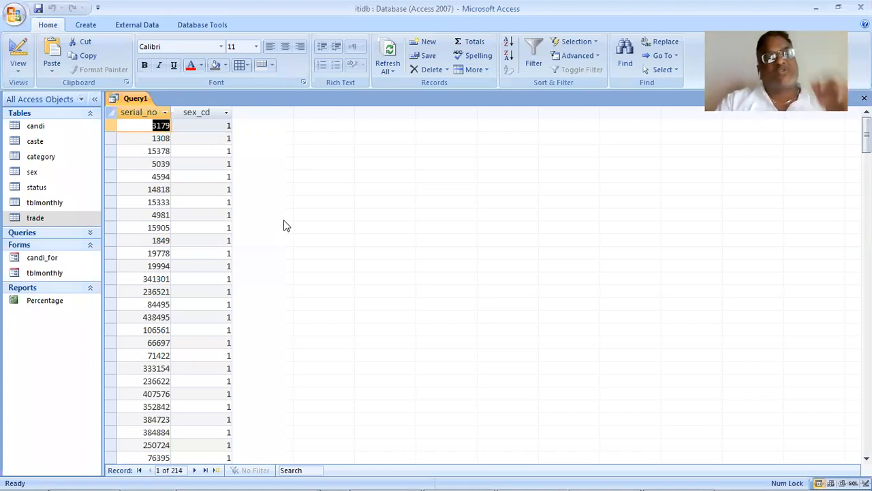
- Remove the sex_cd criterion in Design View and rerun the query
click(17, 71)
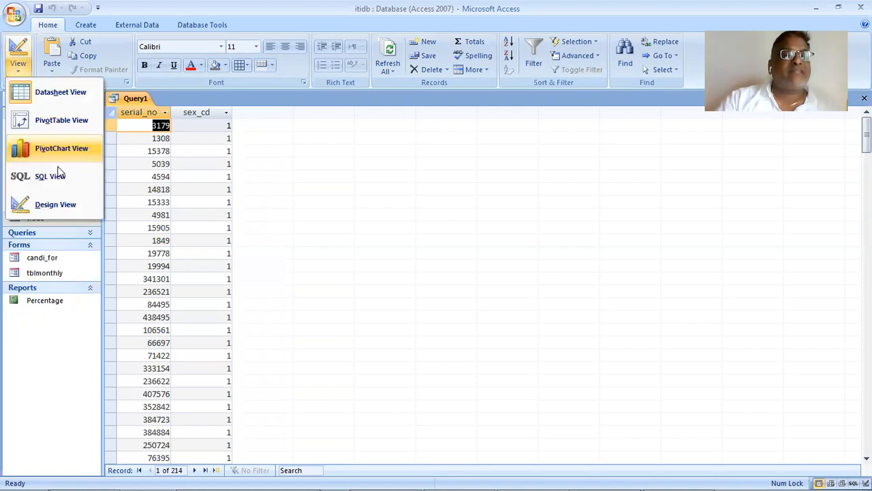
click(65, 205)
double_click(235, 383)
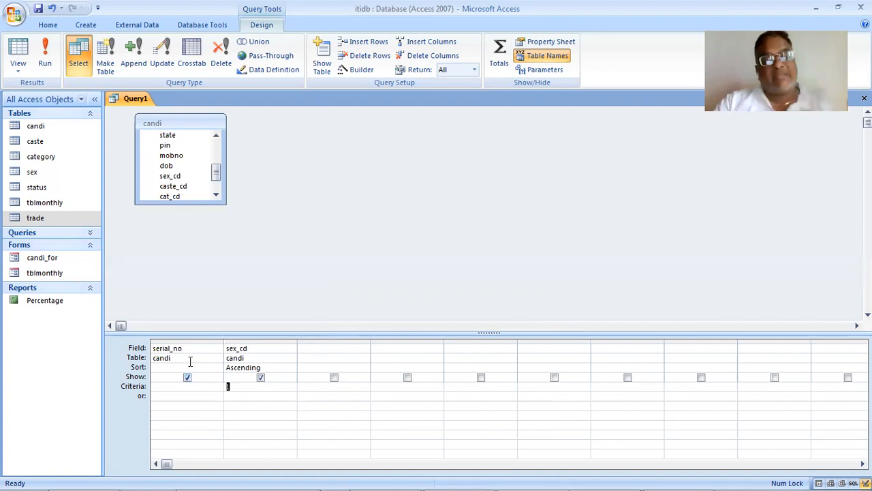
click(44, 58)
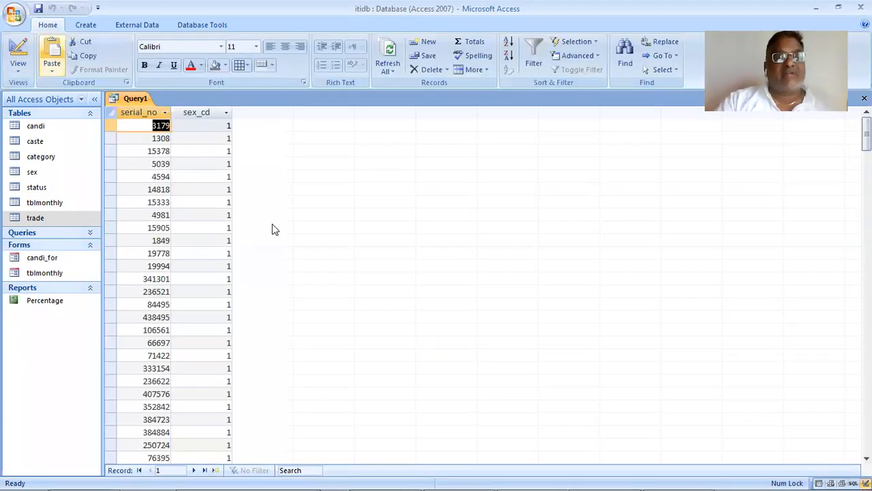
- Examine the sex_cd values through all the query records and return to the first record
scroll(263, 245, down, 5)
scroll(251, 305, down, 10)
scroll(250, 304, down, 7)
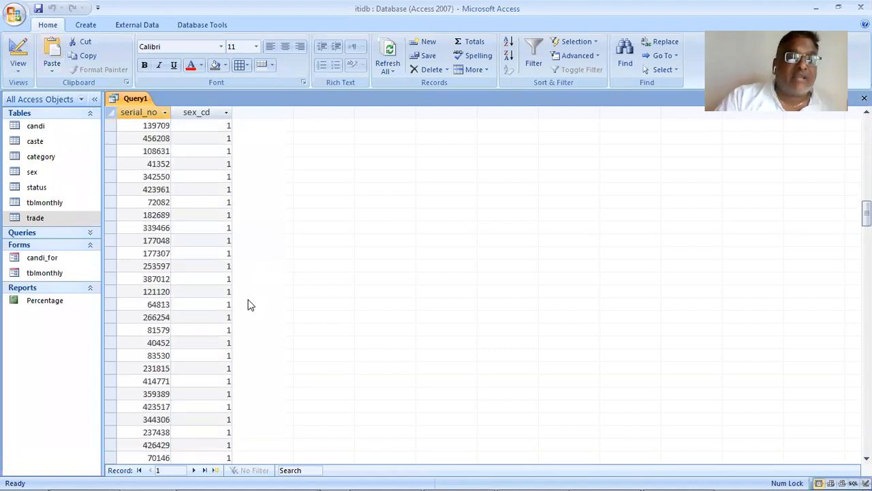
scroll(249, 304, down, 10)
scroll(249, 305, down, 2)
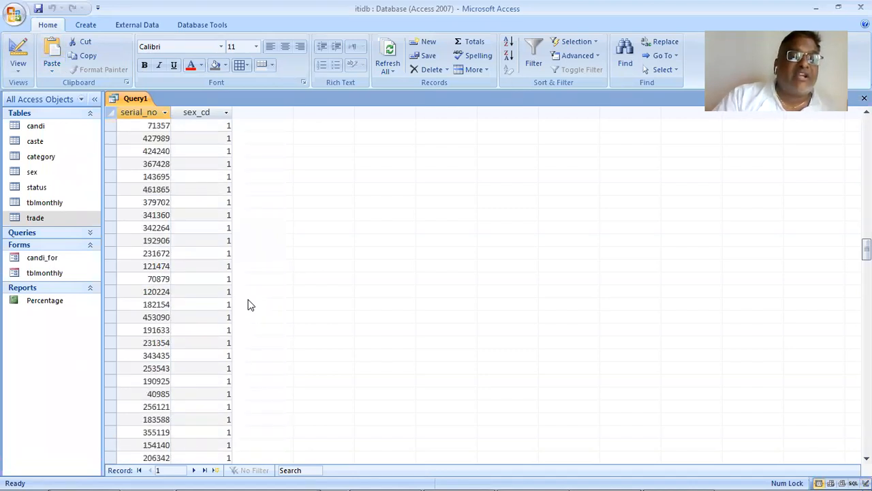
scroll(249, 305, down, 10)
scroll(249, 304, down, 9)
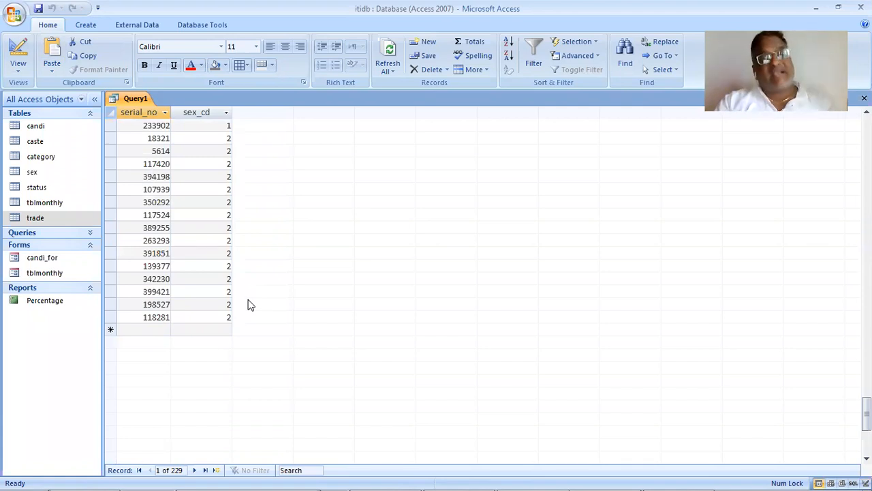
scroll(249, 305, up, 10)
scroll(249, 304, up, 10)
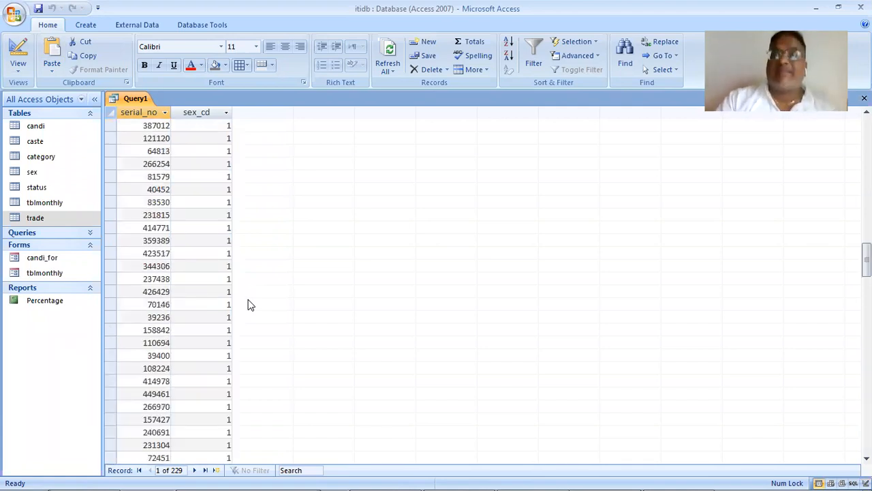
scroll(252, 304, up, 10)
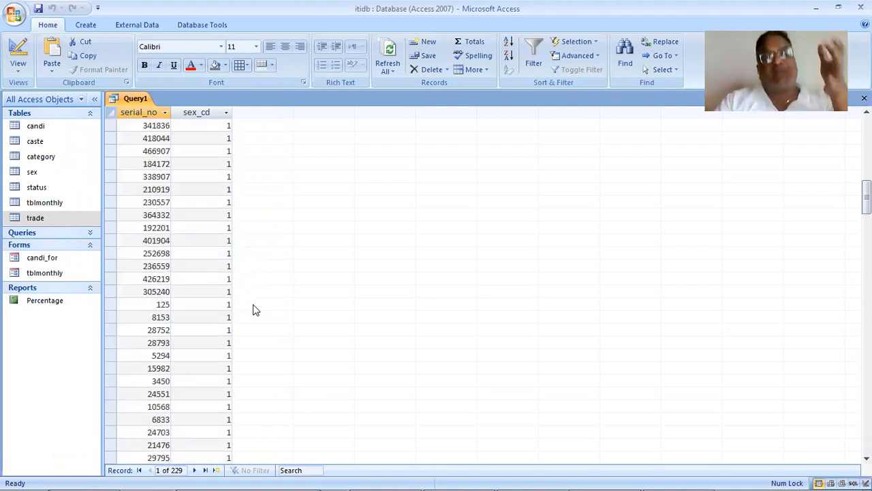
scroll(254, 306, up, 10)
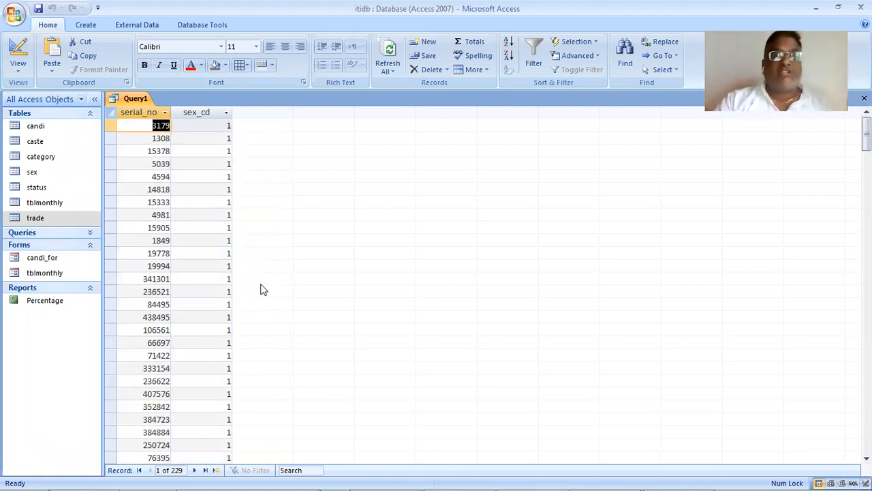
- Return the query to Design View and add the Total row to the grid
click(18, 69)
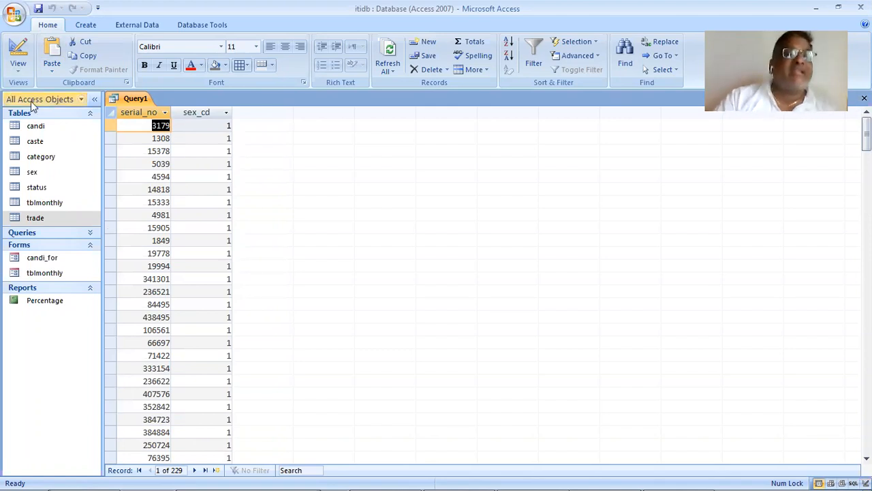
click(55, 205)
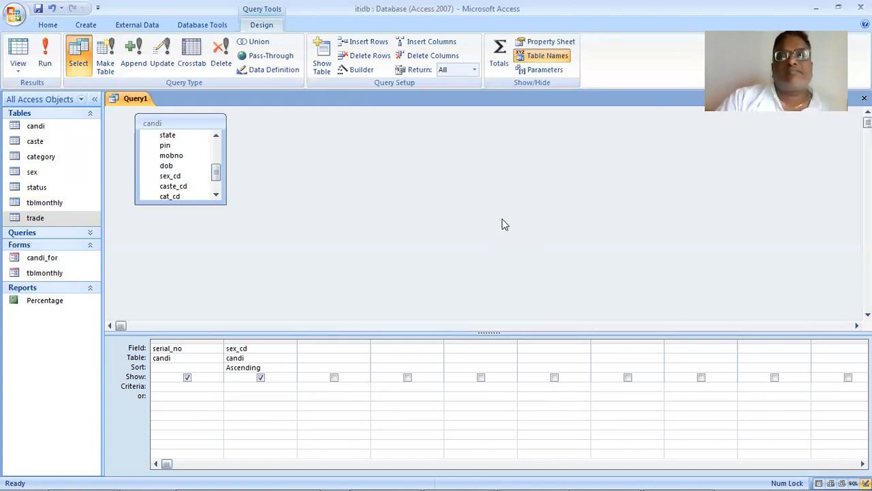
click(474, 71)
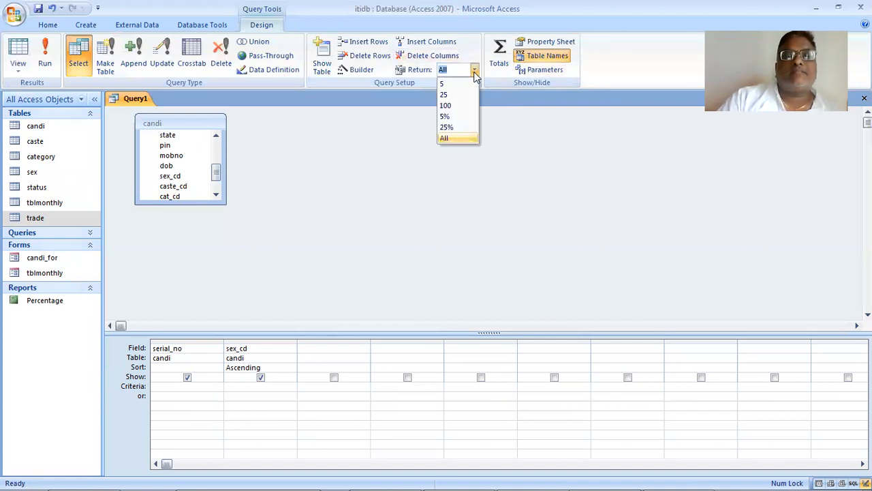
click(538, 120)
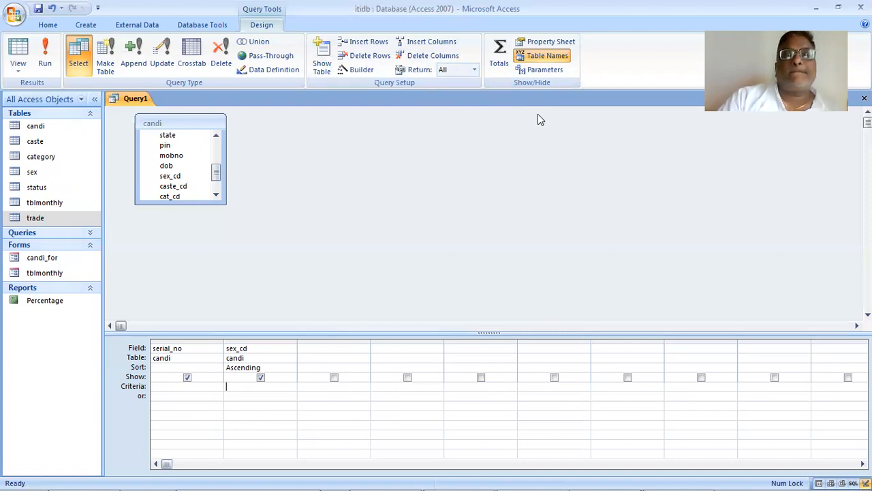
click(499, 53)
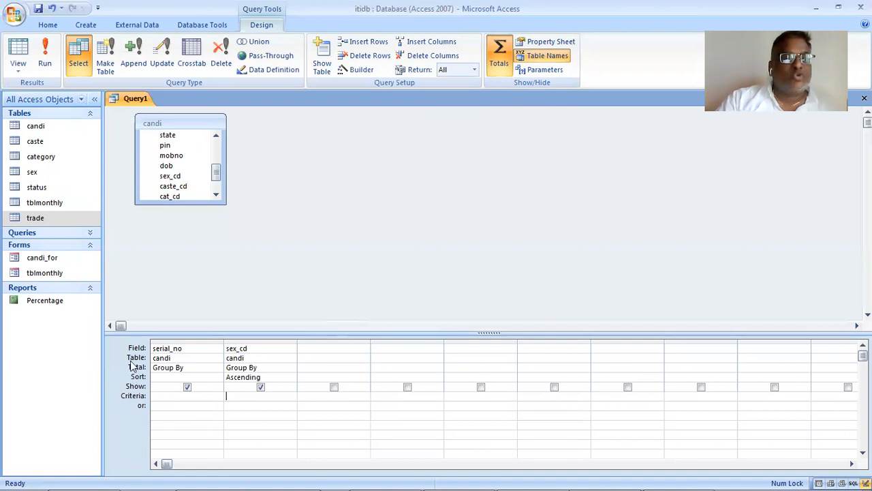
- Set the total of the sex_cd column to Count and run the query
click(289, 369)
click(291, 369)
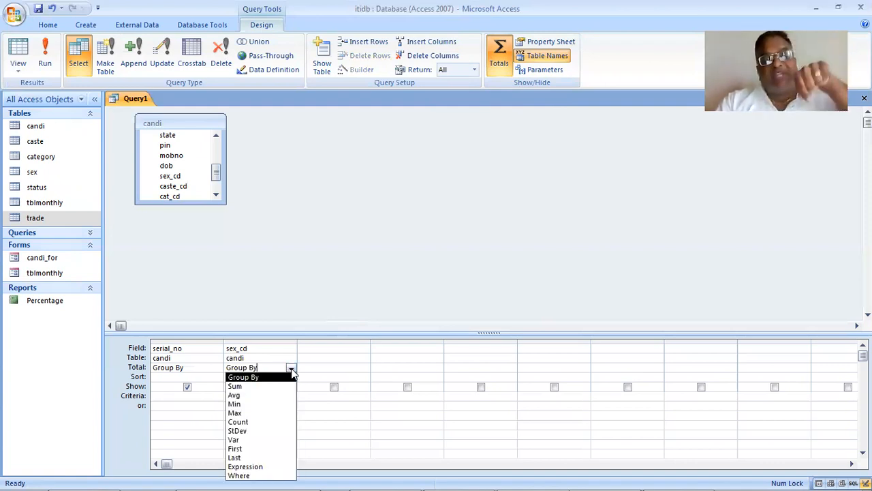
click(282, 422)
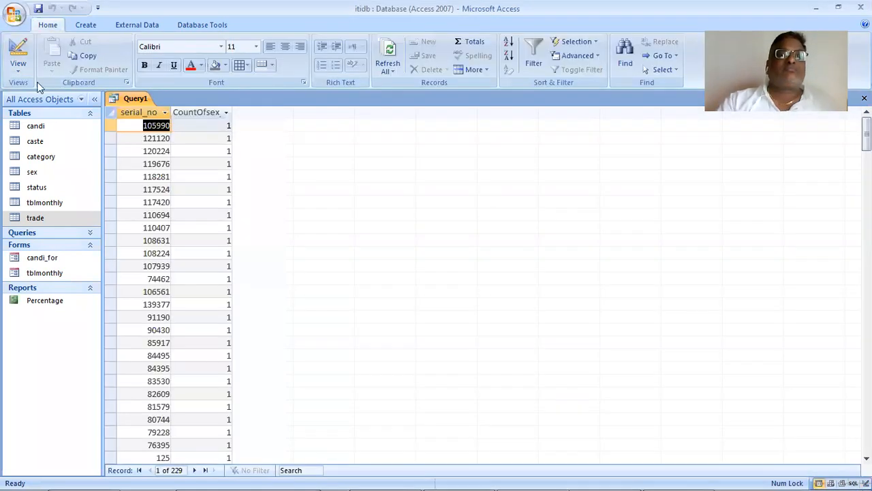
- Return the query to Design View, hide the serial_no column from the output and run the query
click(23, 73)
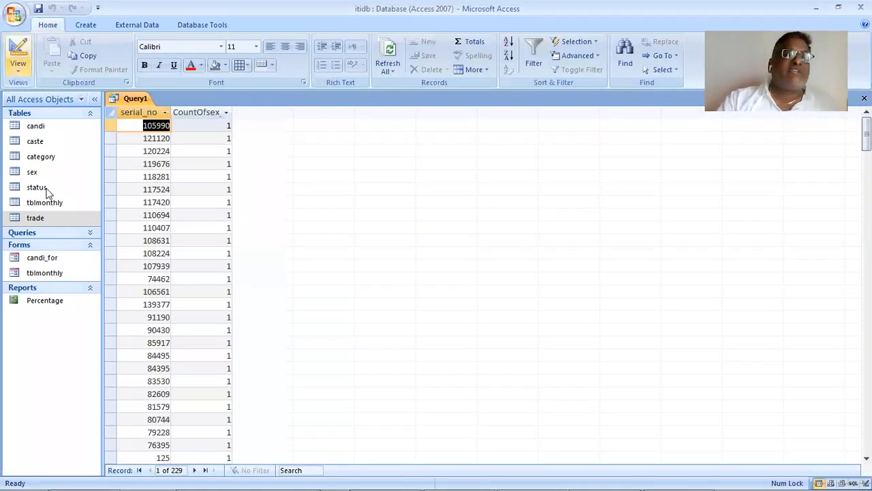
click(59, 217)
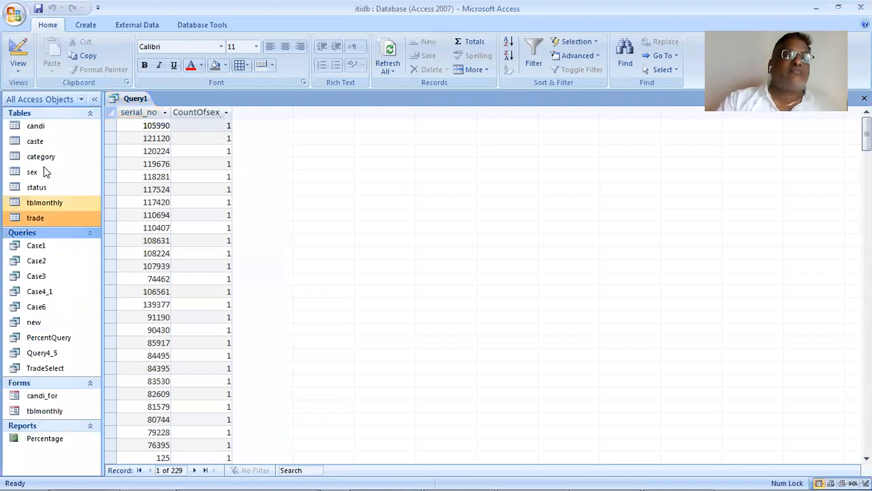
click(23, 72)
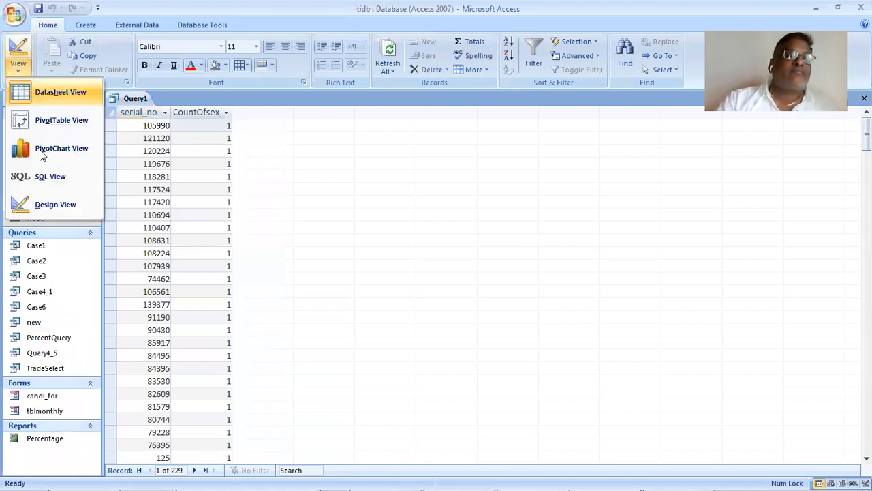
click(57, 204)
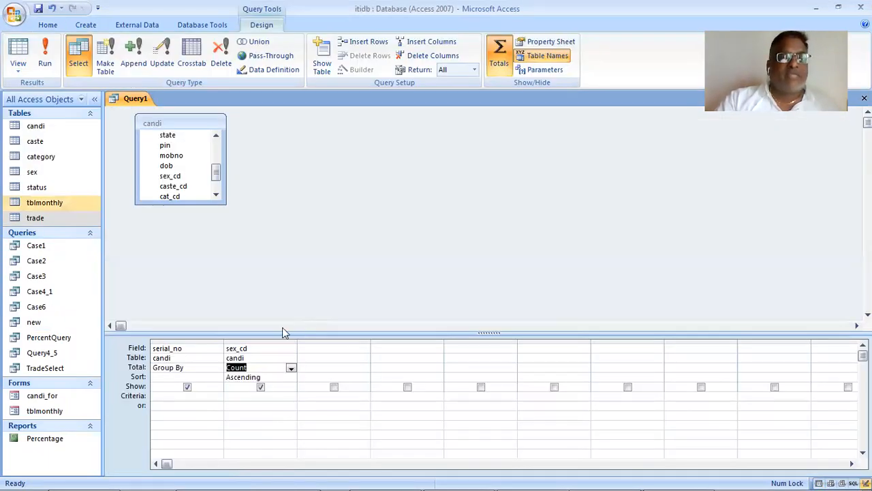
click(188, 386)
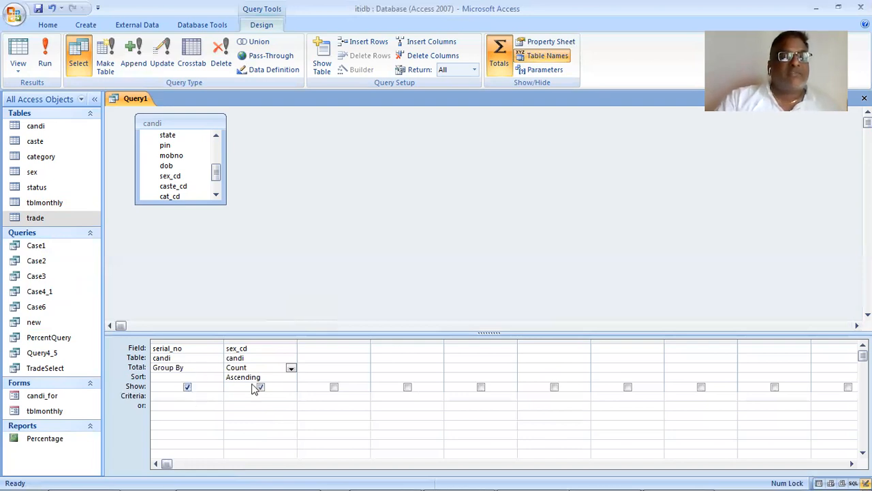
click(45, 54)
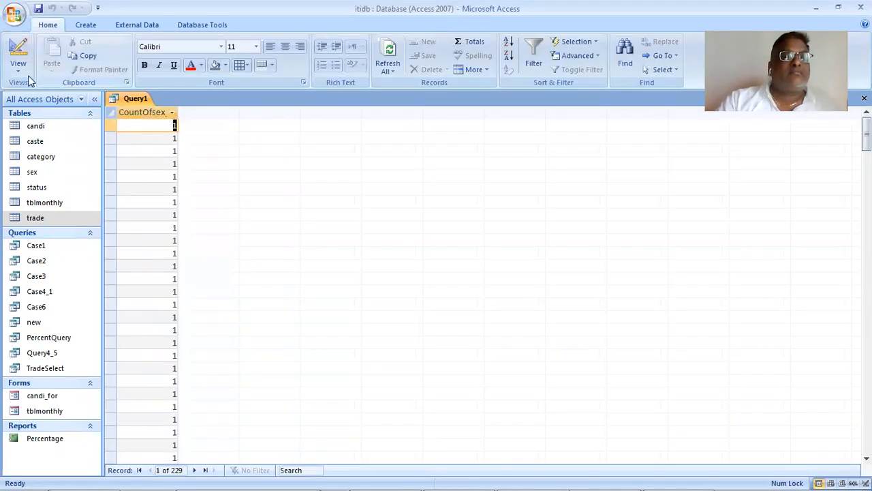
- Delete the GROUP BY candi.serial_no line from the query's SQL statement and run the query
click(19, 68)
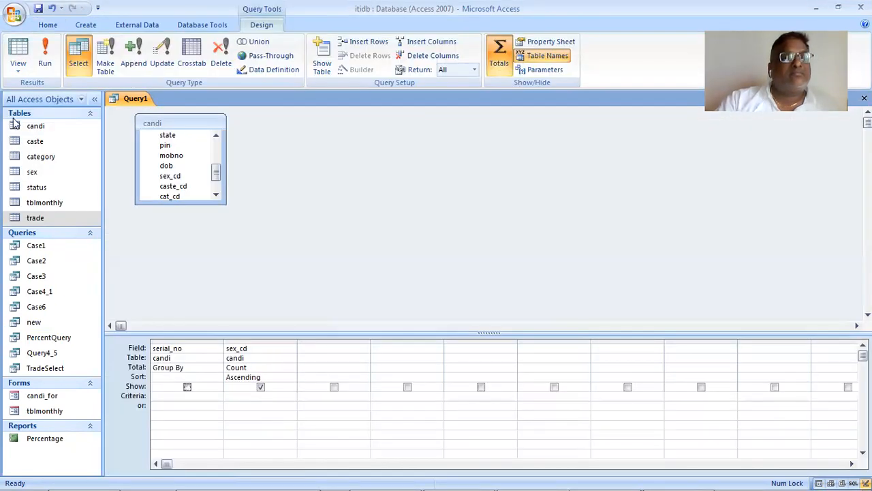
click(19, 73)
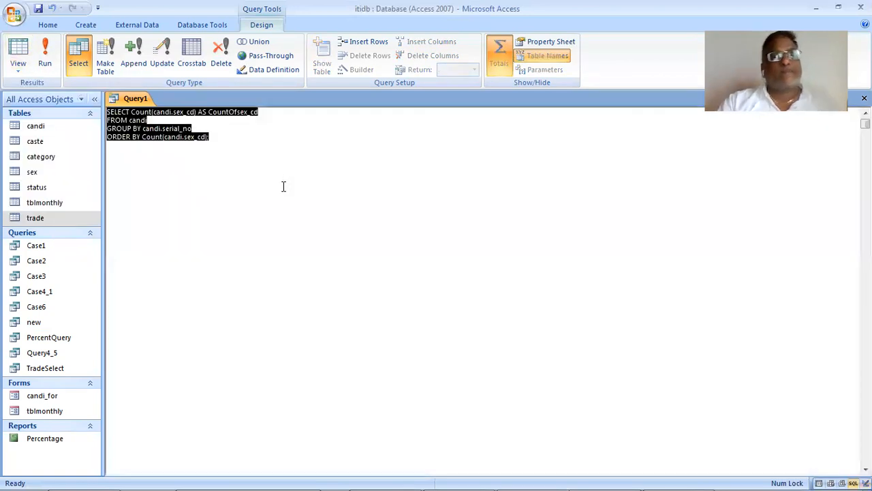
click(284, 187)
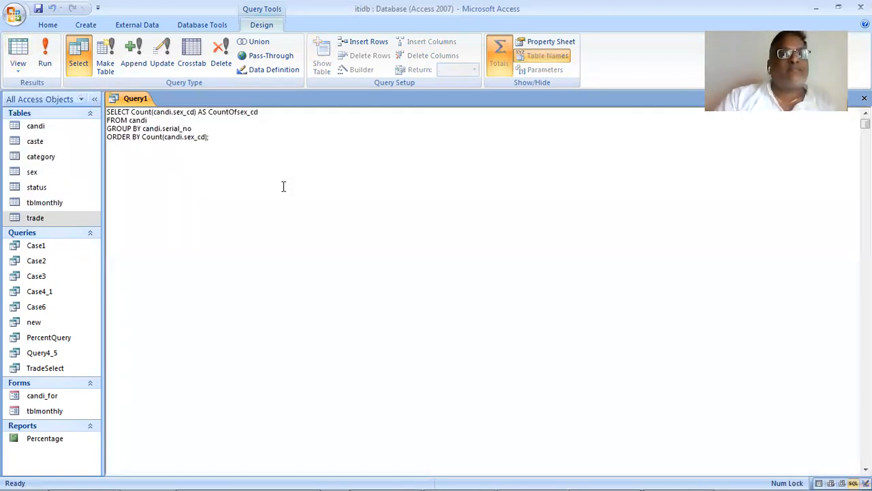
click(102, 129)
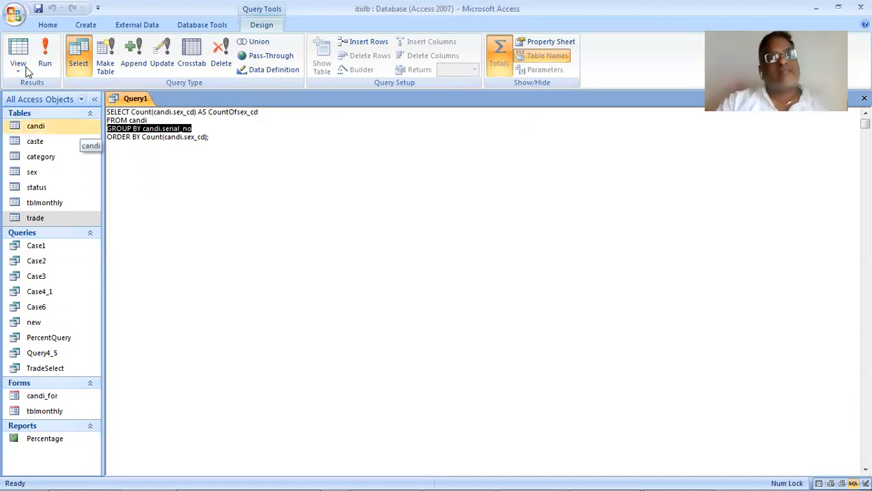
key(Delete)
click(47, 55)
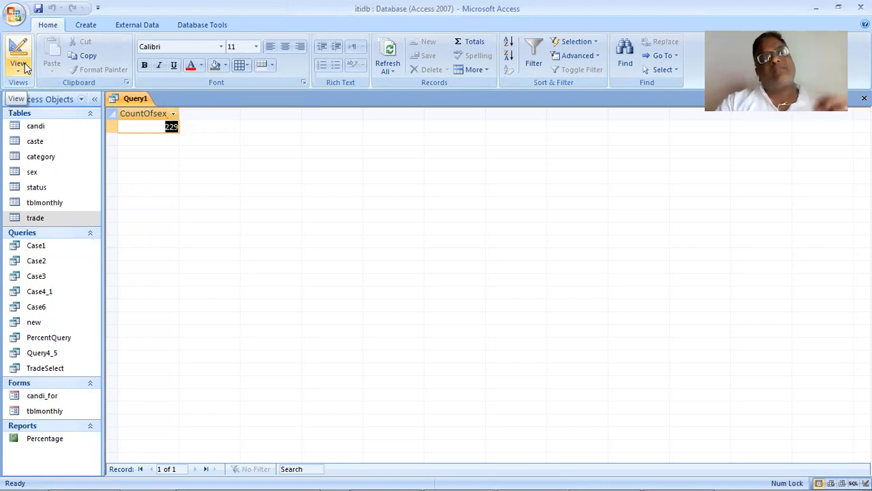
- Return the query to Design View and add the sex table beside the candi table
click(24, 69)
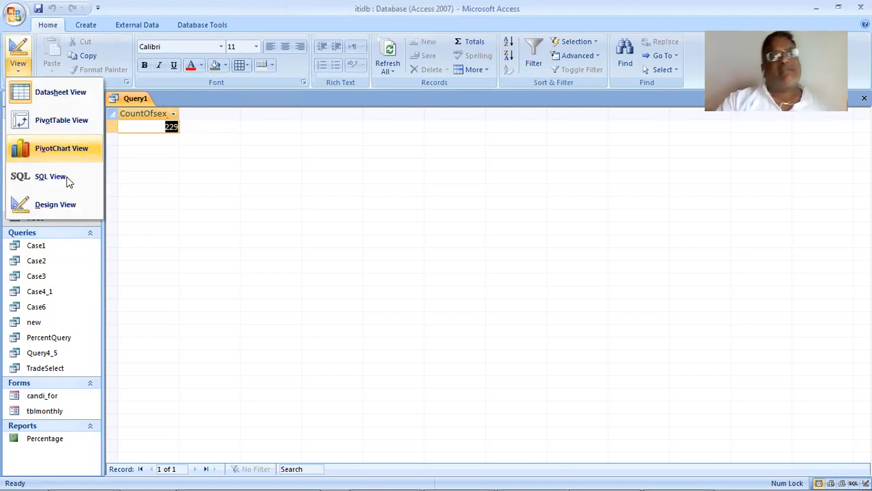
click(78, 212)
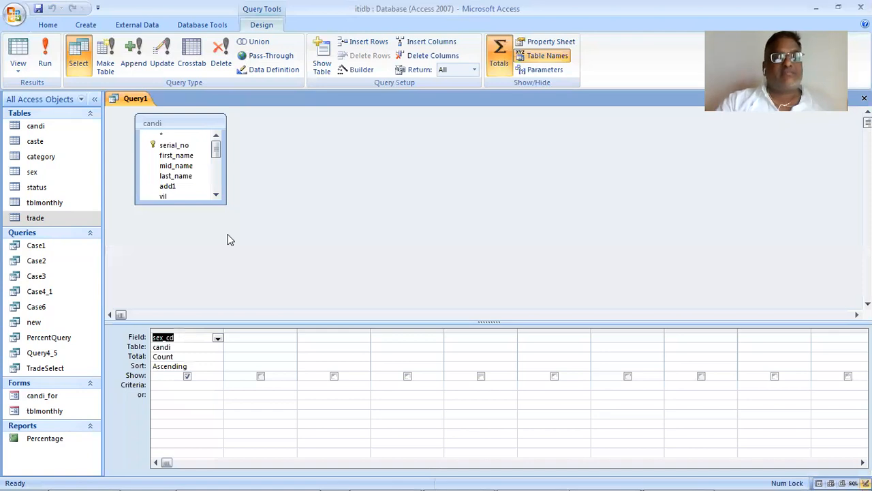
click(307, 196)
click(53, 172)
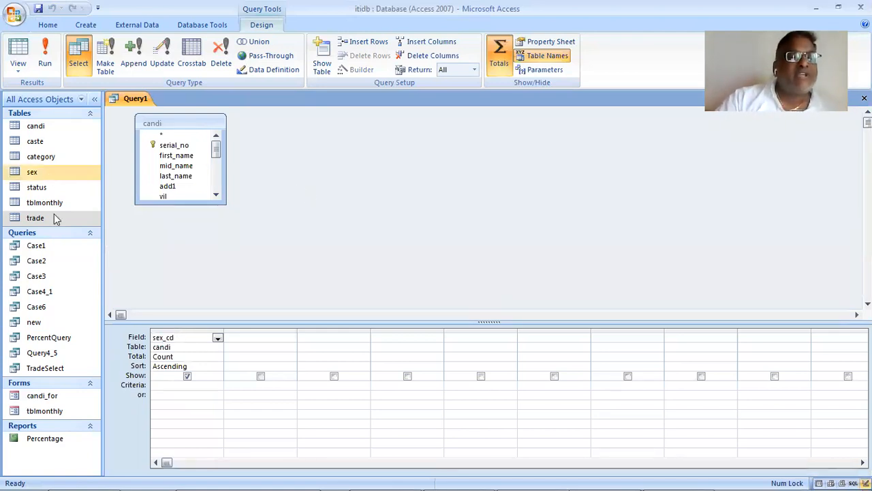
drag(60, 200, 354, 170)
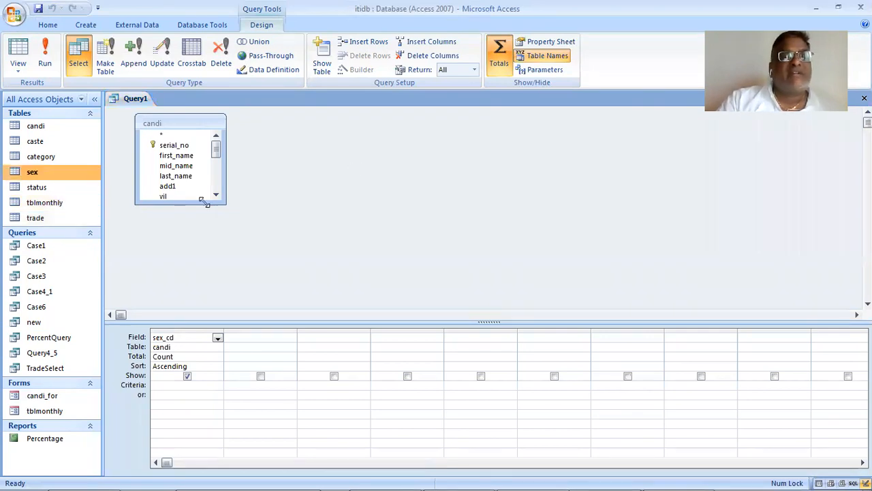
- Set the total of the existing sex_cd column to Group By
click(209, 156)
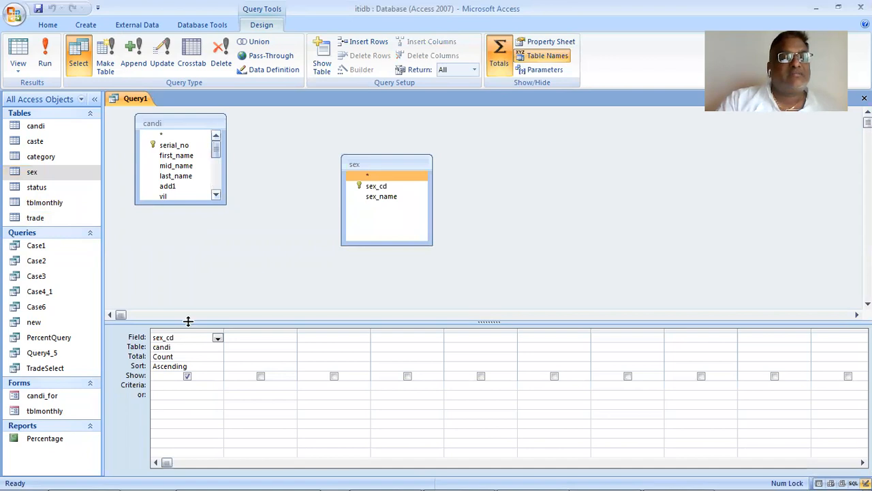
click(218, 357)
click(209, 366)
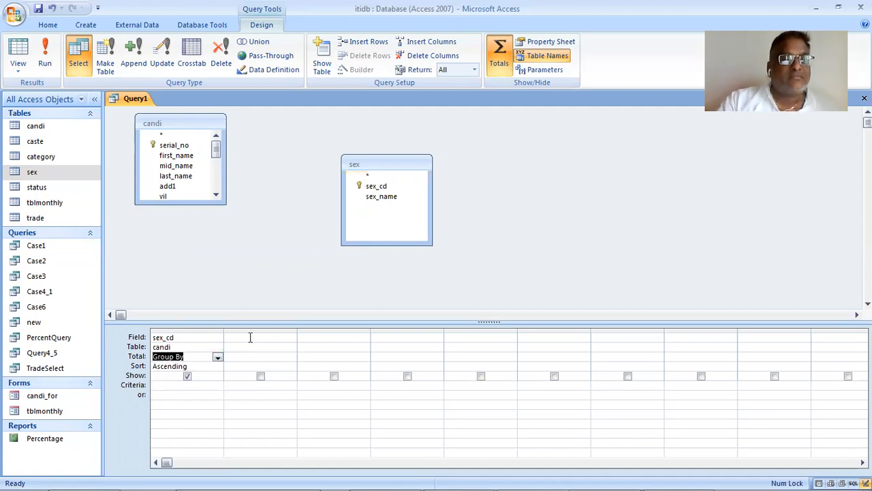
- Add candi.sex_cd as a second column in the design grid and set its total to Count
click(250, 337)
click(291, 339)
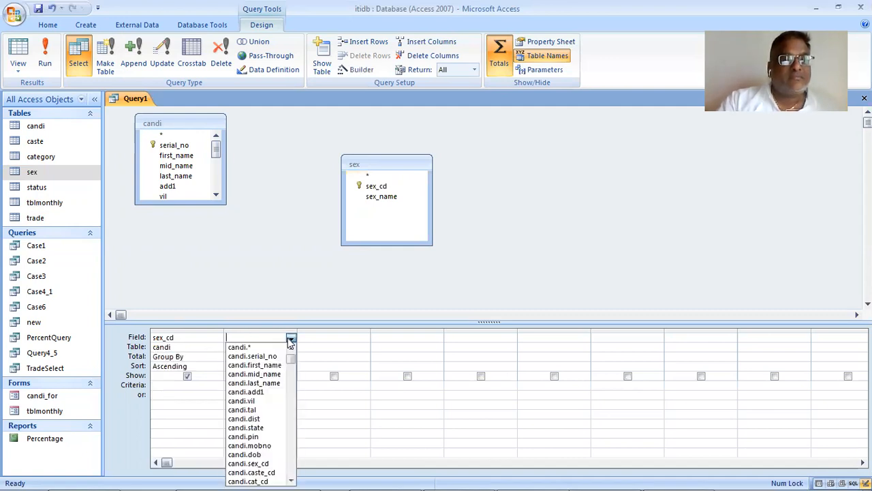
click(276, 464)
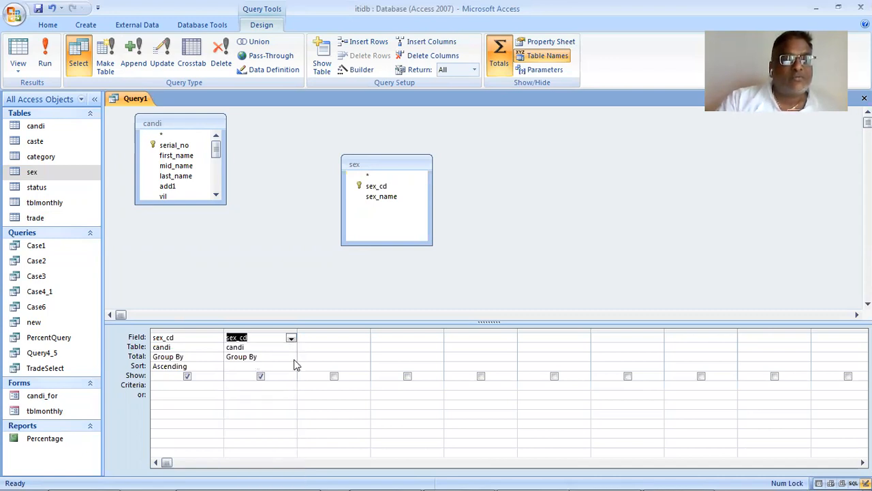
click(291, 356)
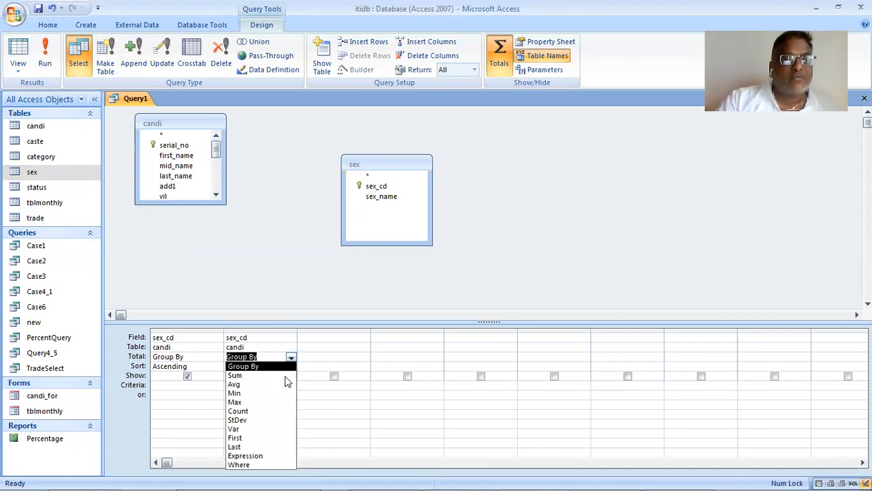
click(282, 410)
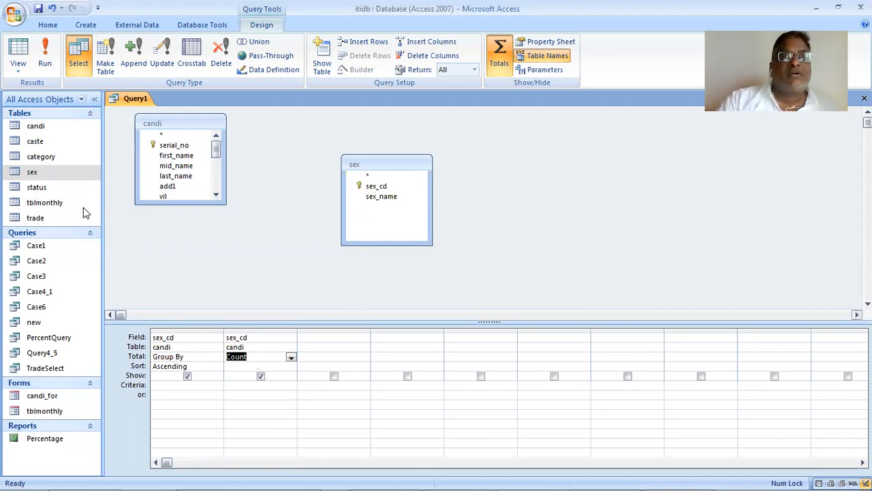
- Join the candi table to the sex table on their sex_cd fields
click(216, 197)
click(225, 196)
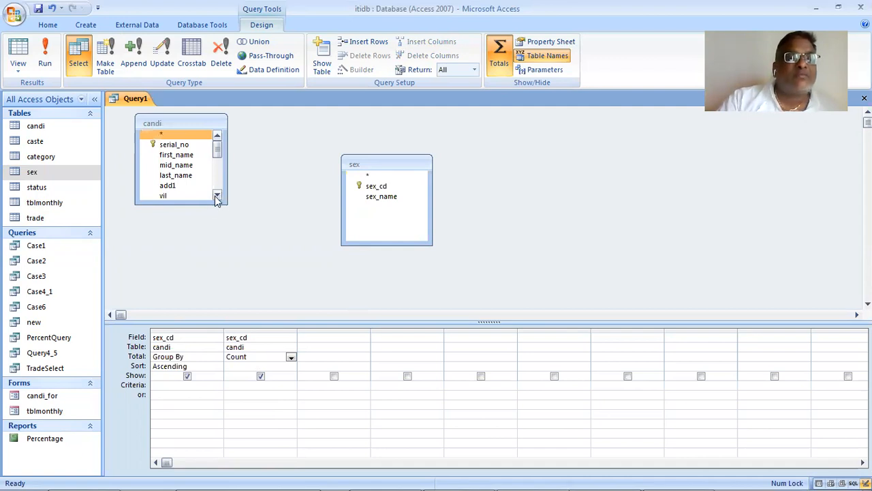
click(216, 197)
click(216, 197)
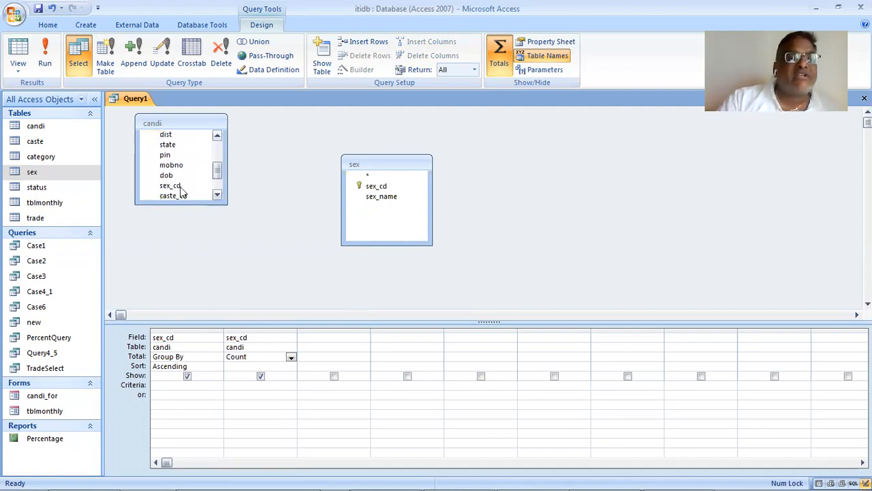
click(182, 195)
drag(171, 175, 327, 360)
- Add sex_name from the sex table to the grid, hide the grouped sex_cd column and run the query
click(383, 198)
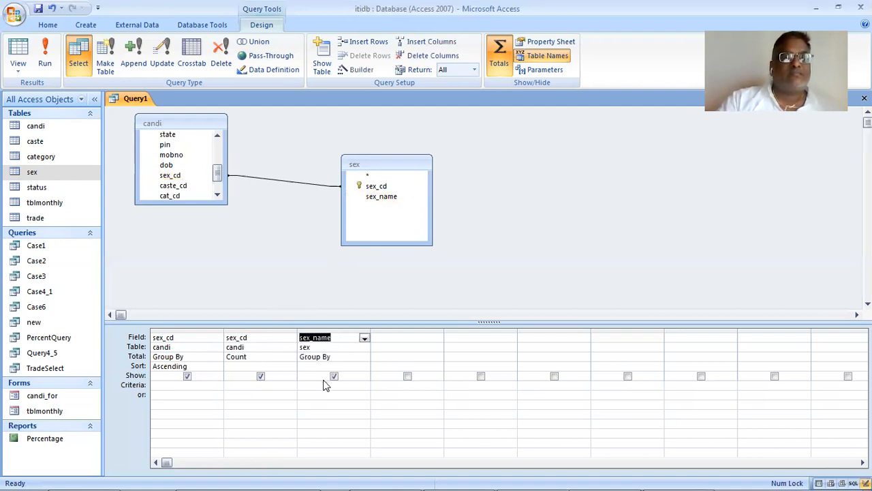
click(186, 377)
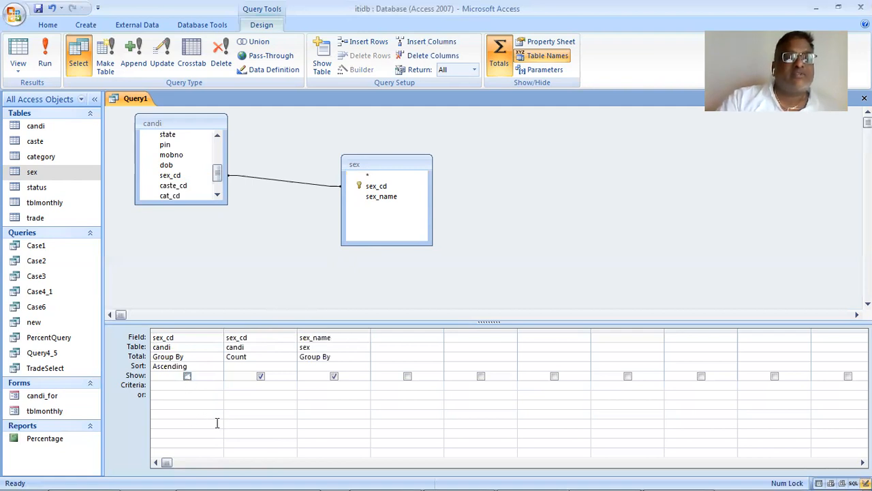
click(44, 54)
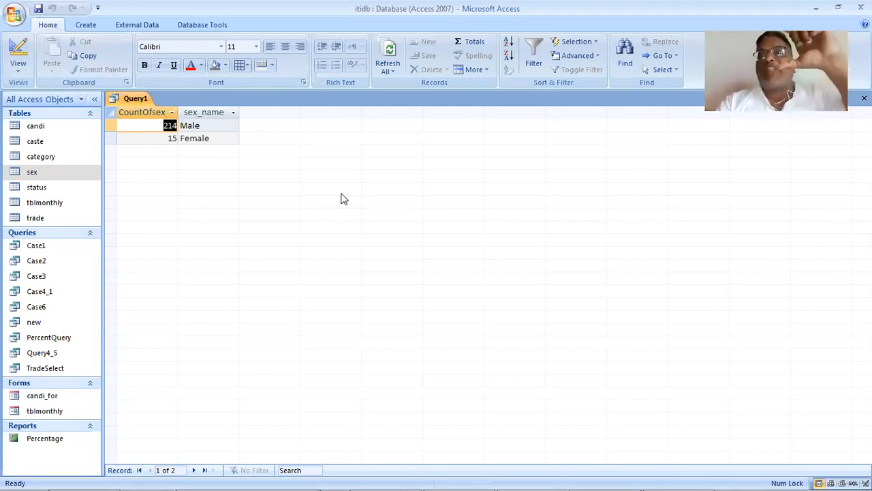
- Back in Design View, add trade_cd from the candi table as the fourth column and run the query
click(18, 73)
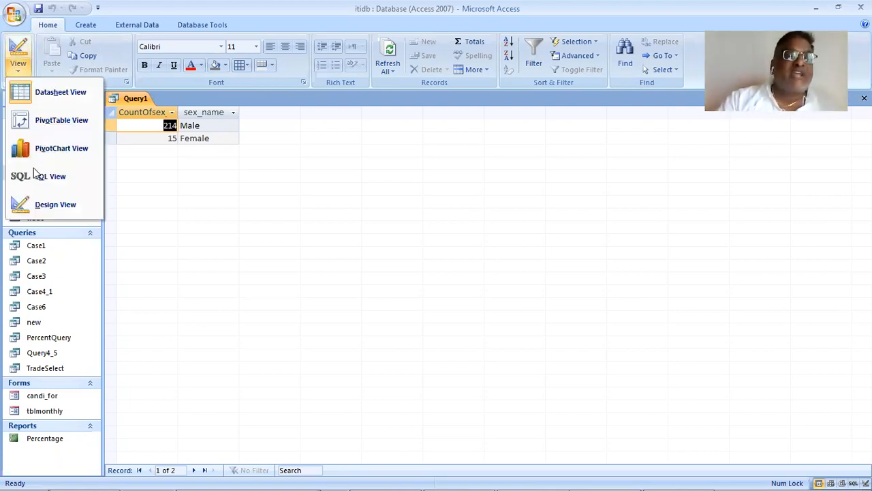
click(56, 205)
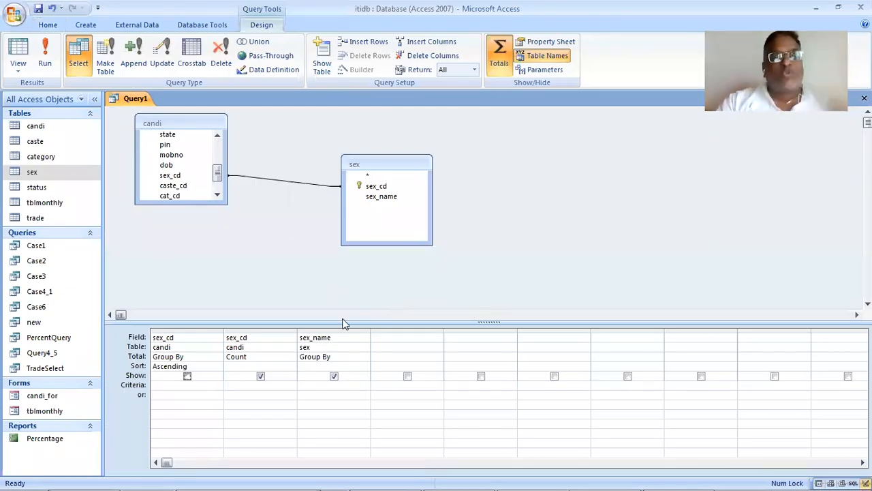
click(397, 335)
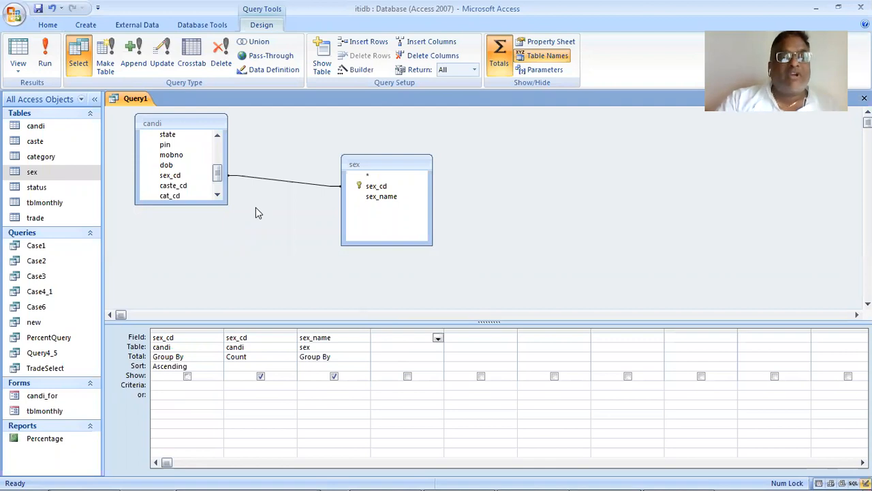
click(212, 175)
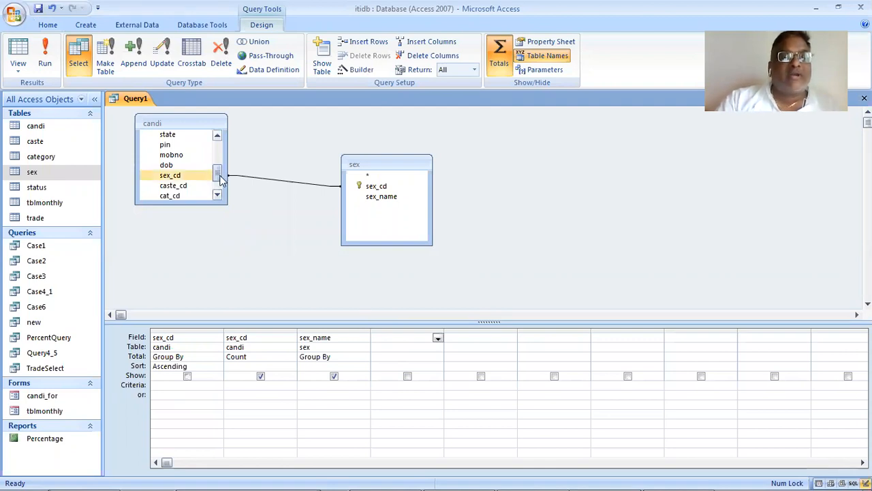
click(217, 195)
drag(188, 185, 425, 337)
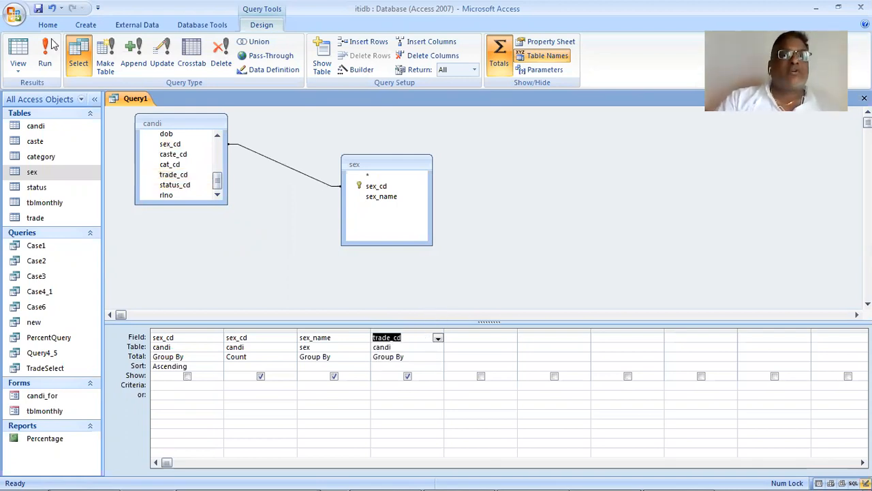
click(44, 58)
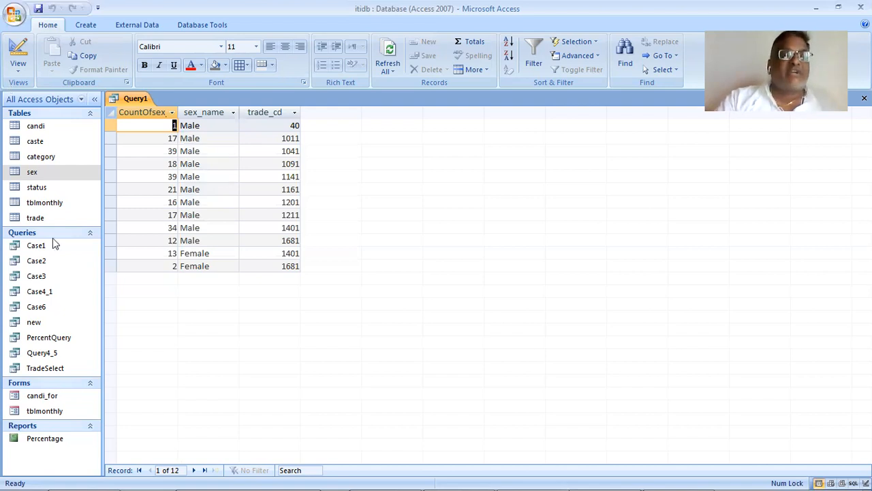
- In Design View, bring the trade table into the query and show its trd_name in the grid instead of candi.trade_cd
click(19, 67)
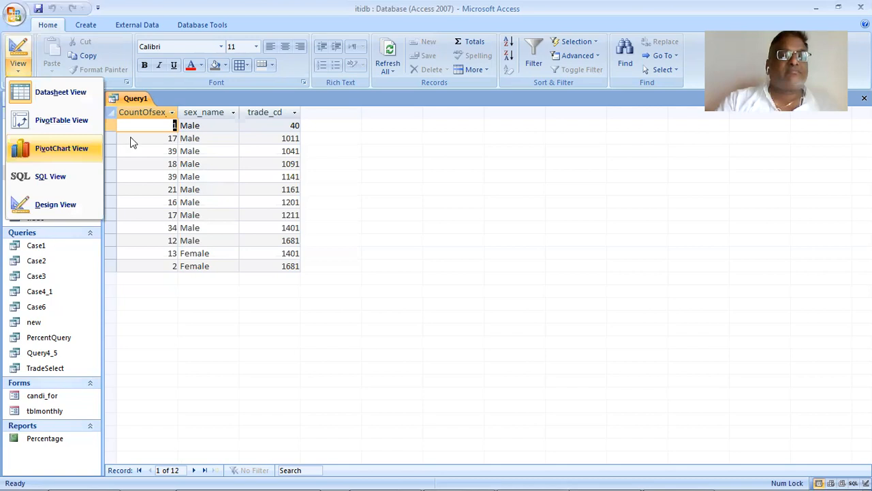
click(61, 197)
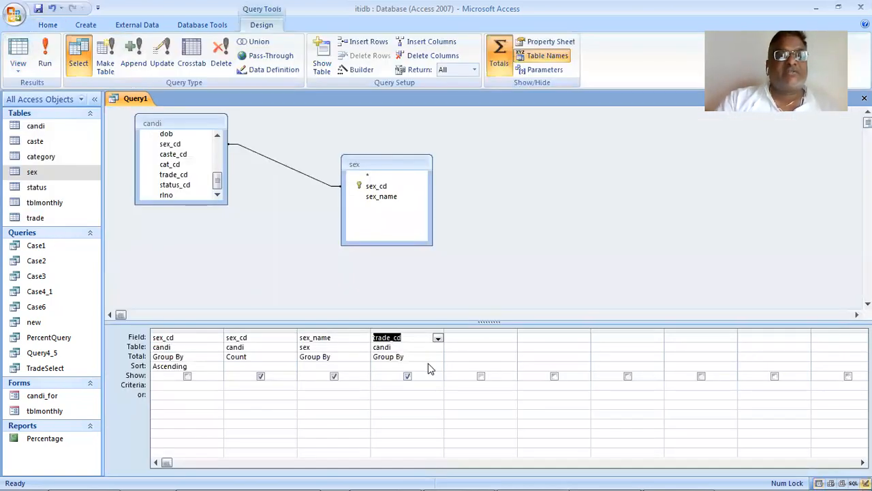
click(72, 218)
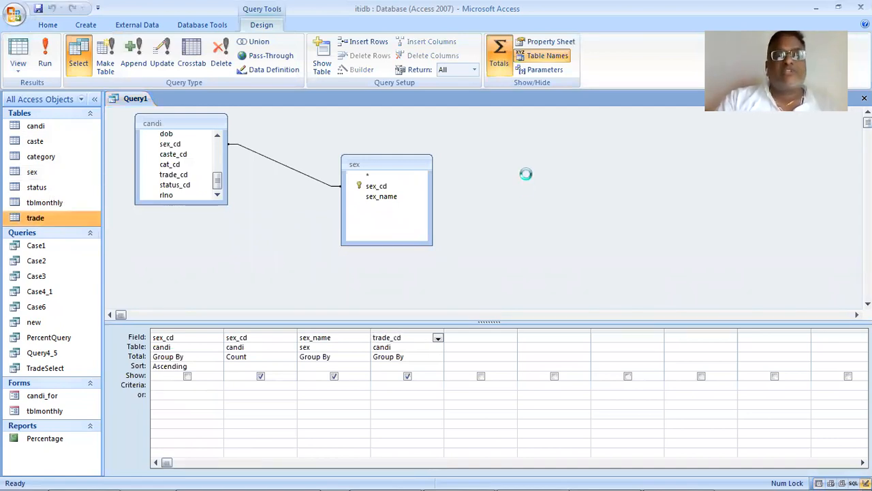
drag(532, 170, 499, 109)
drag(517, 152, 459, 346)
click(407, 377)
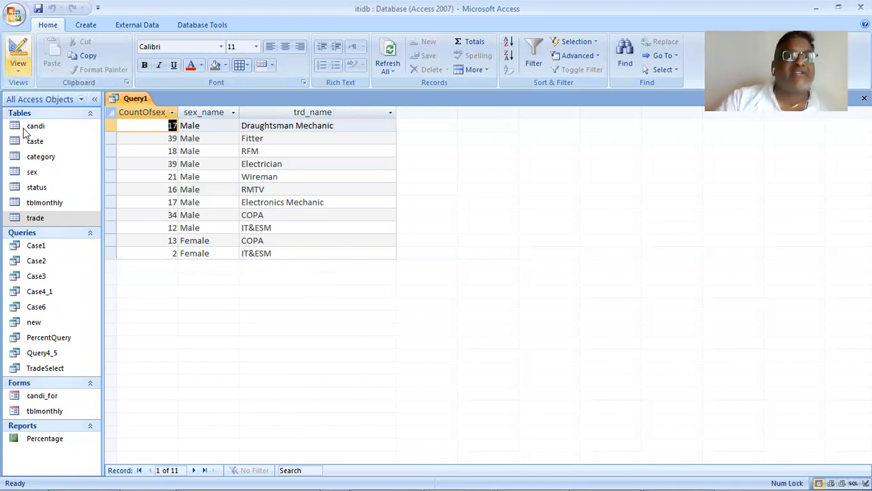
- Back in Design View, sort the hidden trade_cd column in ascending order and run the query
click(49, 205)
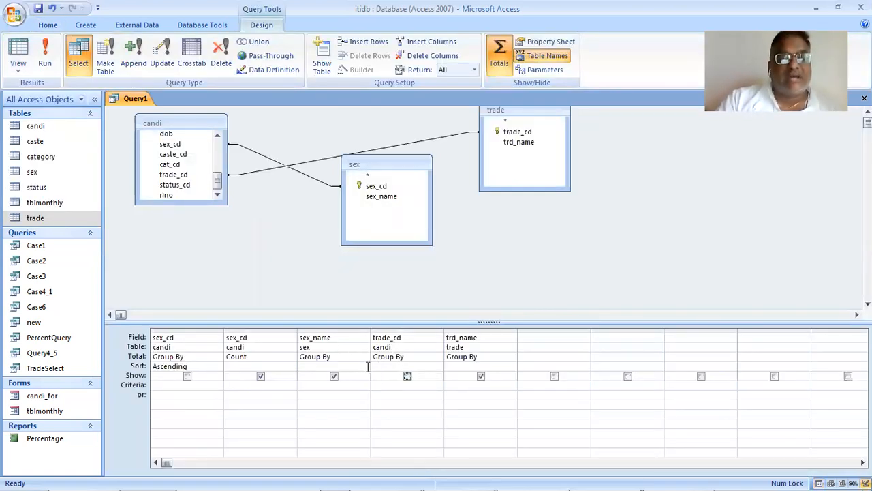
click(386, 365)
click(436, 368)
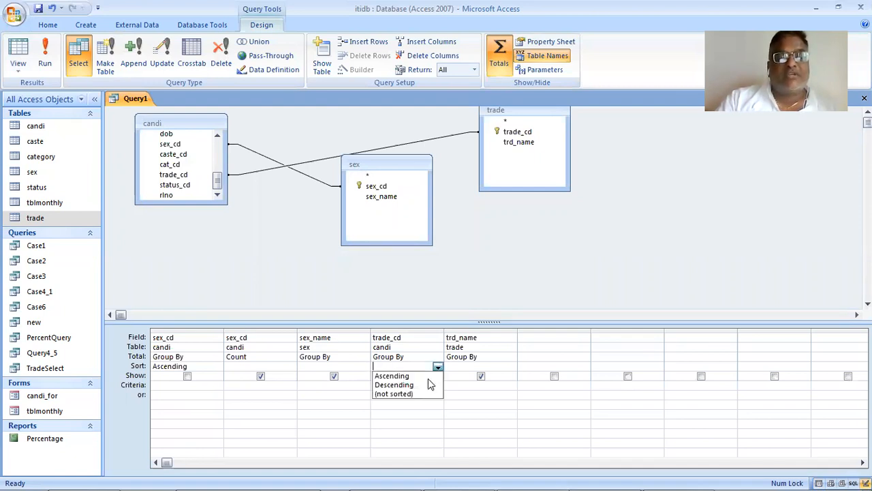
key(Return)
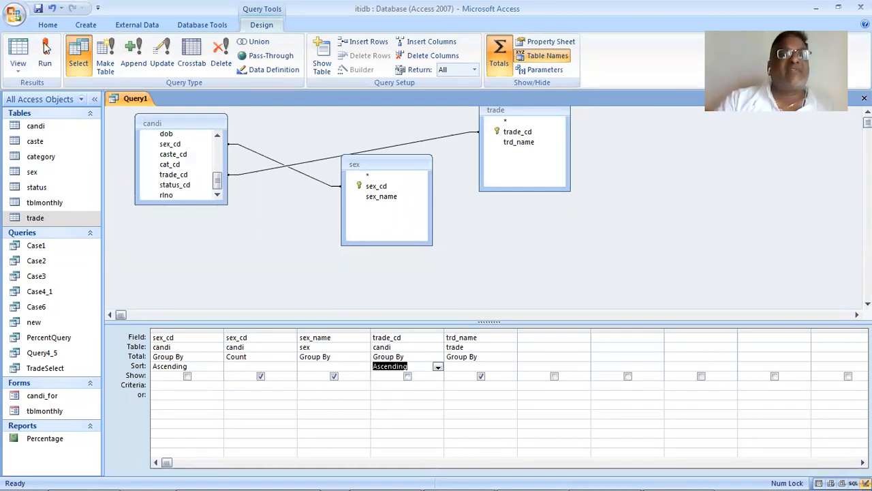
click(45, 54)
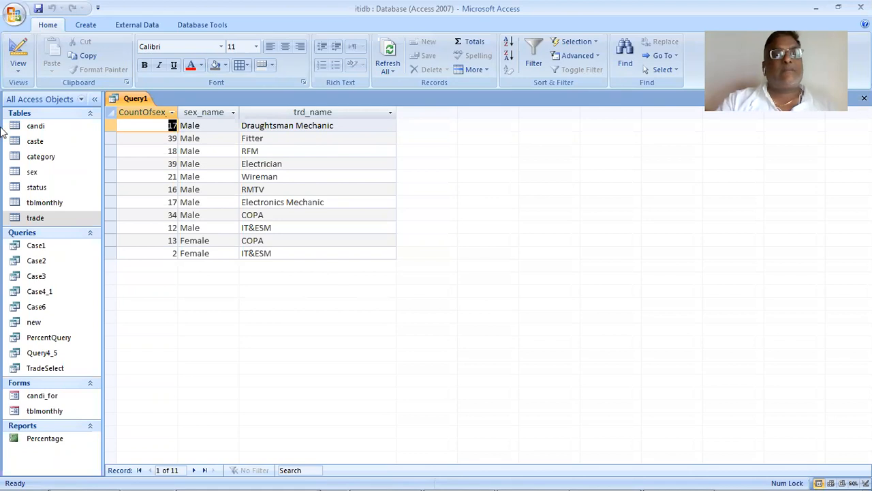
- Return to Design View, set the sex_name column to sort ascending and run the query
click(21, 75)
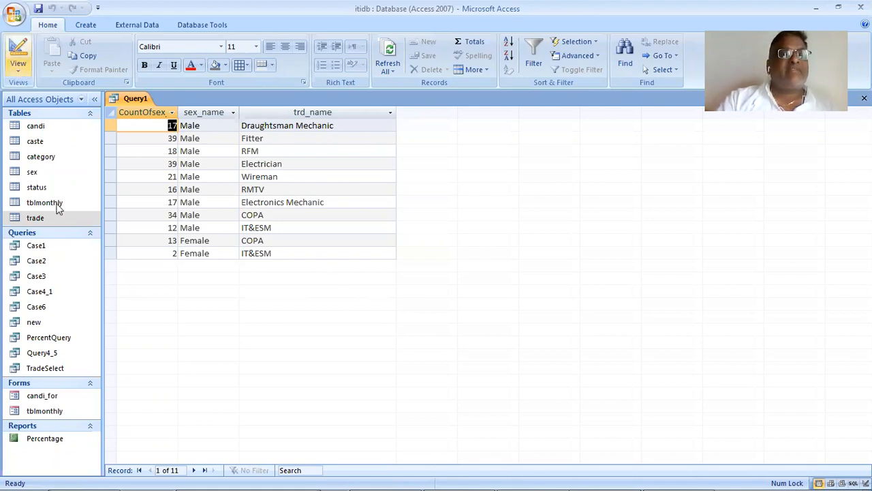
click(59, 206)
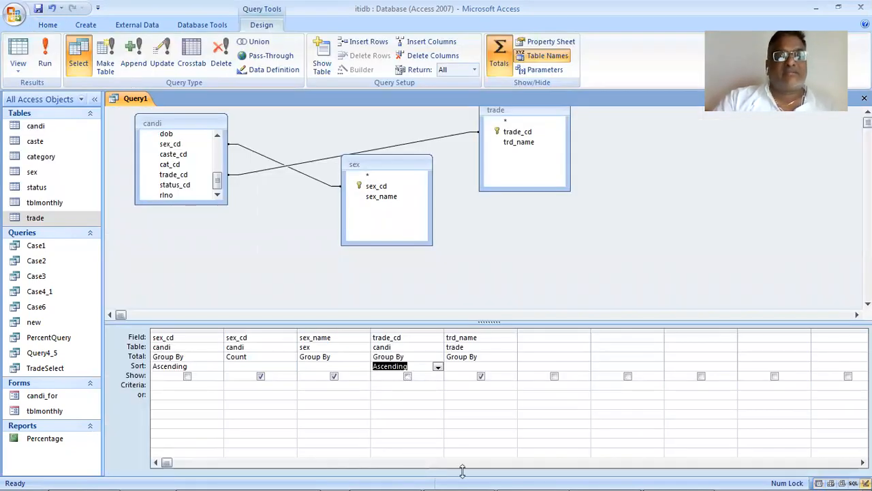
click(357, 369)
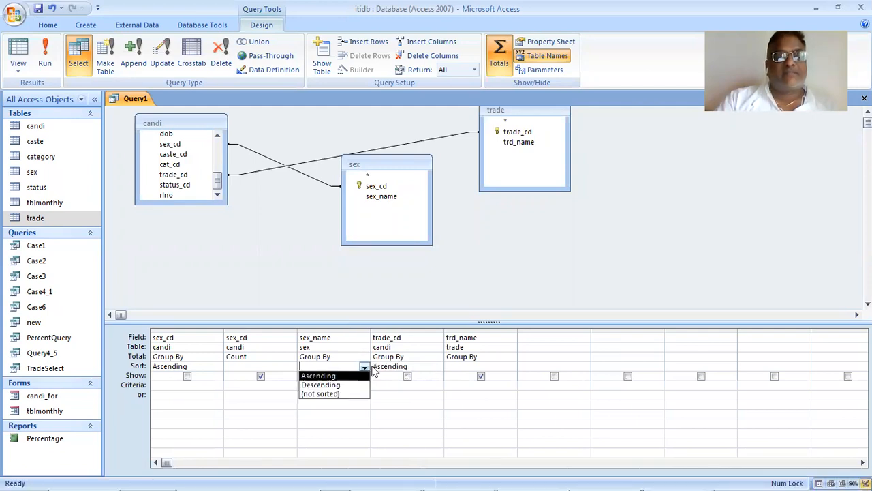
click(318, 375)
click(45, 55)
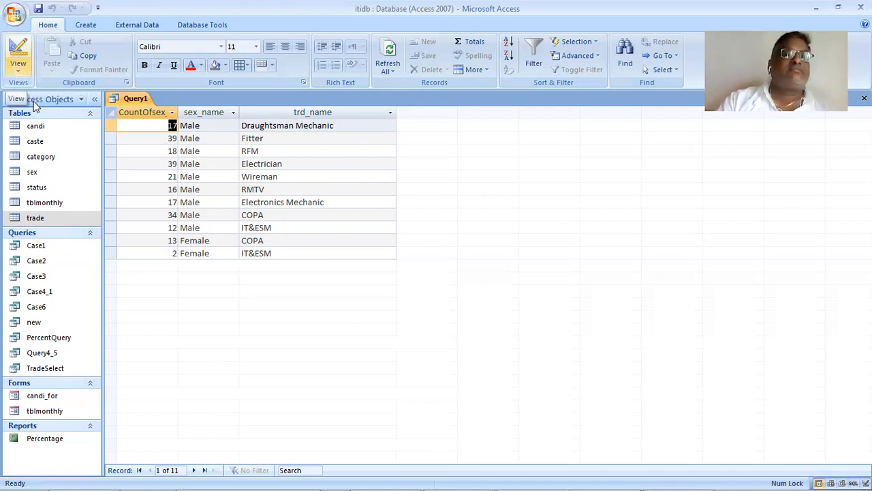
- In SQL View, move Count(candi.sex_cd) AS CountOfsex_cd to the end of the SELECT list and run the query
click(18, 68)
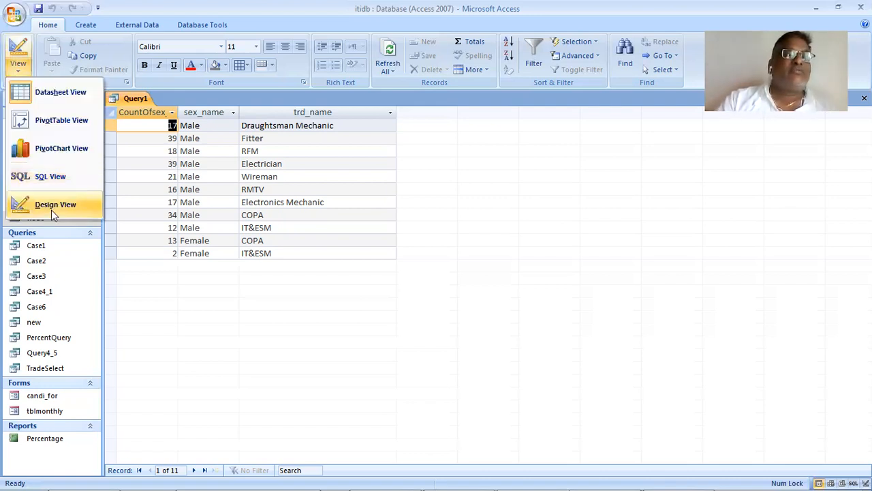
click(48, 176)
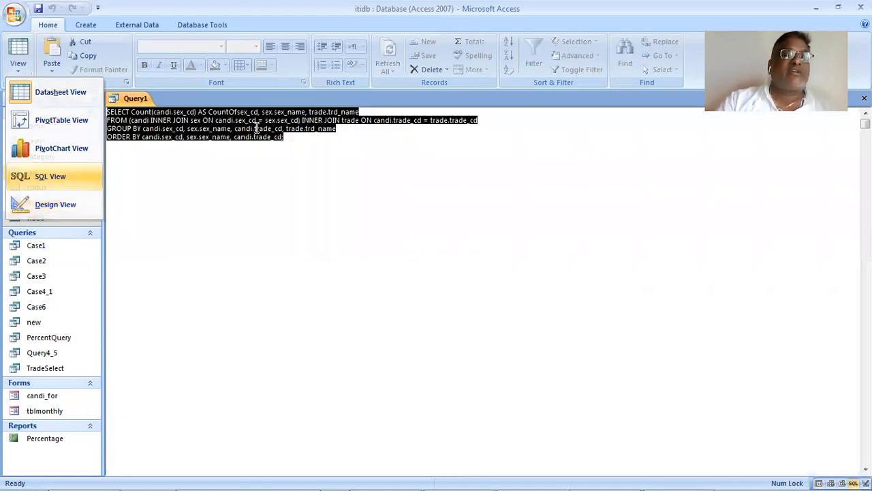
click(239, 111)
key(Left)
key(Left)
key(Left)
key(Left)
key(Left)
key(Left)
key(Left)
key(Left)
key(Left)
key(Left)
key(Left)
key(Left)
key(Left)
key(Left)
key(Left)
key(Left)
key(Left)
key(Left)
key(Left)
key(Left)
key(Left)
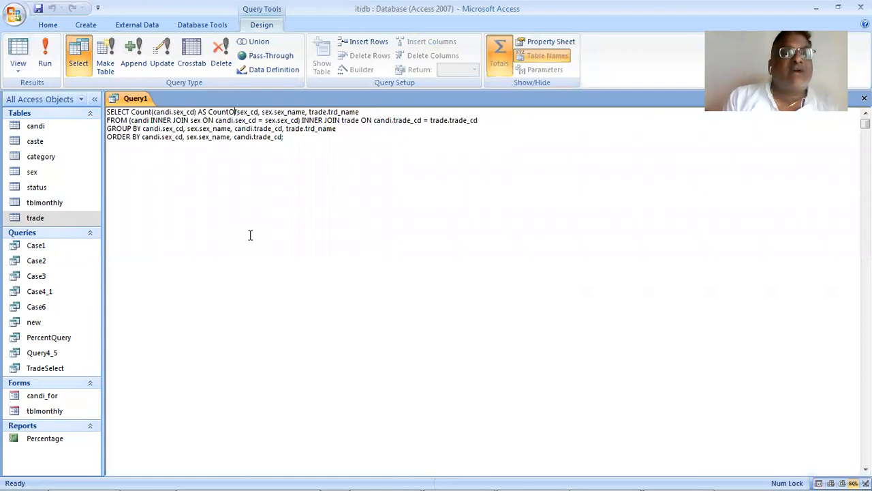
key(Left)
key(Left)
key(Left)
key(shift+Right)
key(shift+Right)
key(shift+Right)
key(shift+Right)
key(shift+Right)
key(shift+Right)
key(shift+Right)
key(shift+Right)
key(shift+Right)
key(shift+Right)
key(shift+Right)
key(shift+Right)
key(shift+Right)
key(shift+Right)
key(shift+Right)
key(shift+Right)
key(shift+Right)
key(shift+Right)
key(shift+Right)
key(shift+Right)
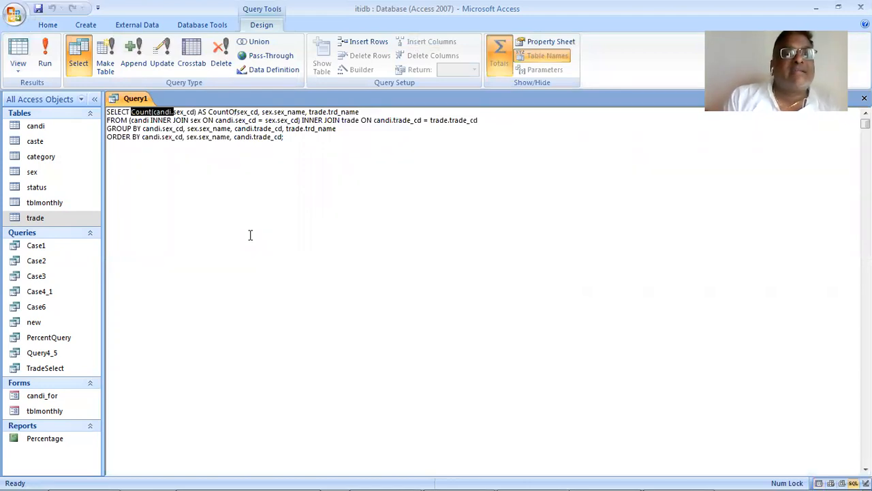
key(shift+Right)
key(shift+Right)
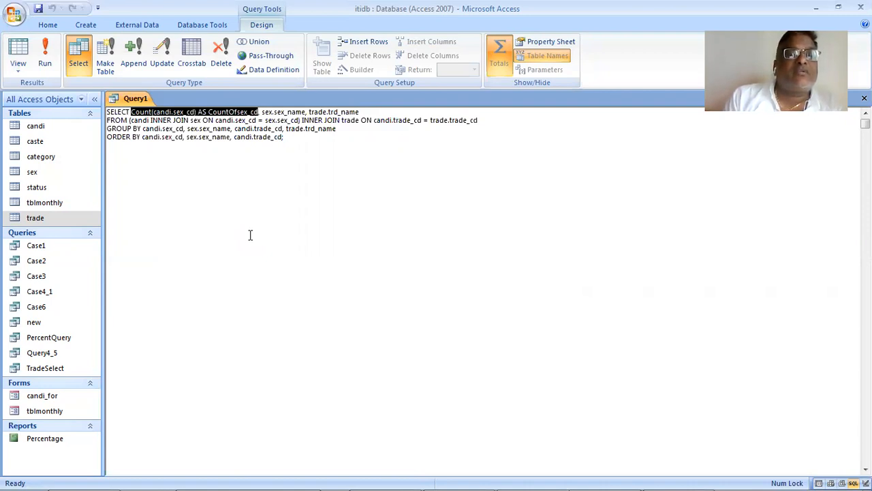
key(shift+Right)
key(ctrl+c)
key(Delete)
key(End)
text(,)
key(ctrl+v)
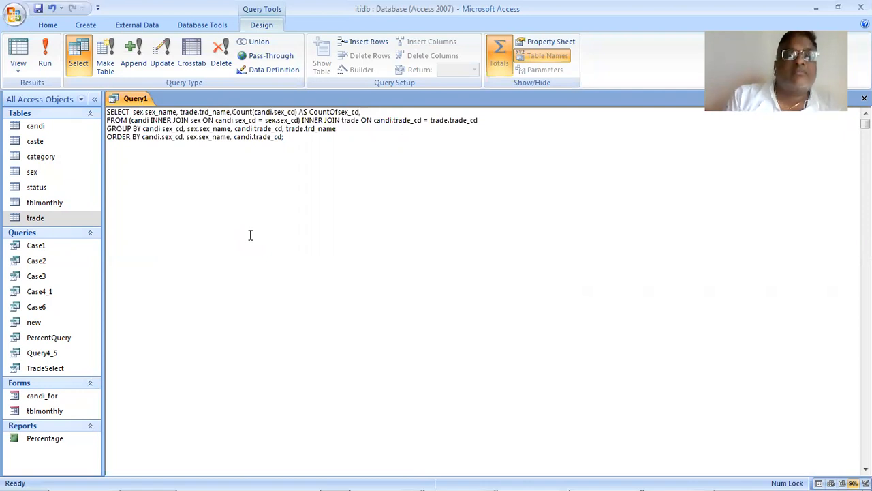
click(47, 53)
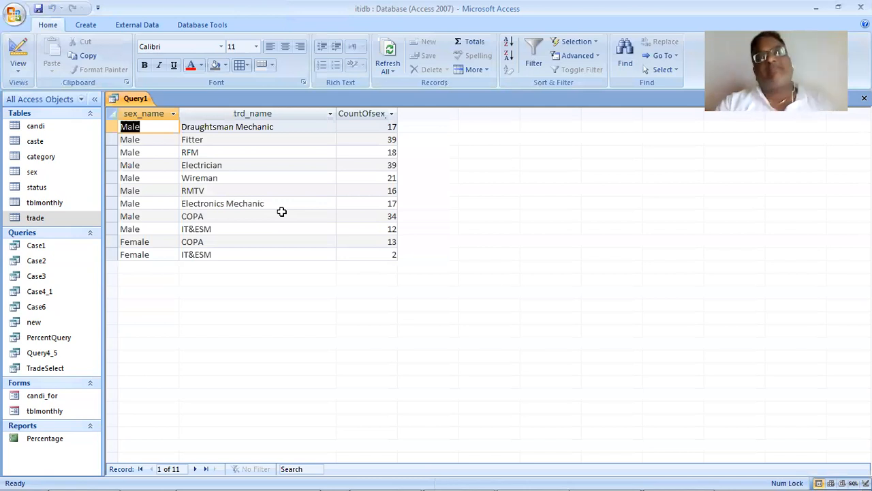
- In the query's SQL, move sex.sex_name behind trade.trd_name in the SELECT list and run the query
click(19, 74)
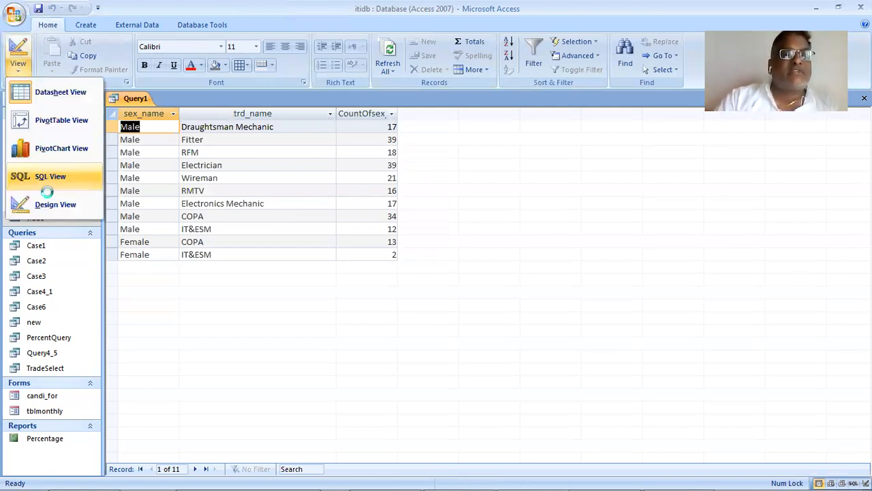
click(55, 205)
click(16, 73)
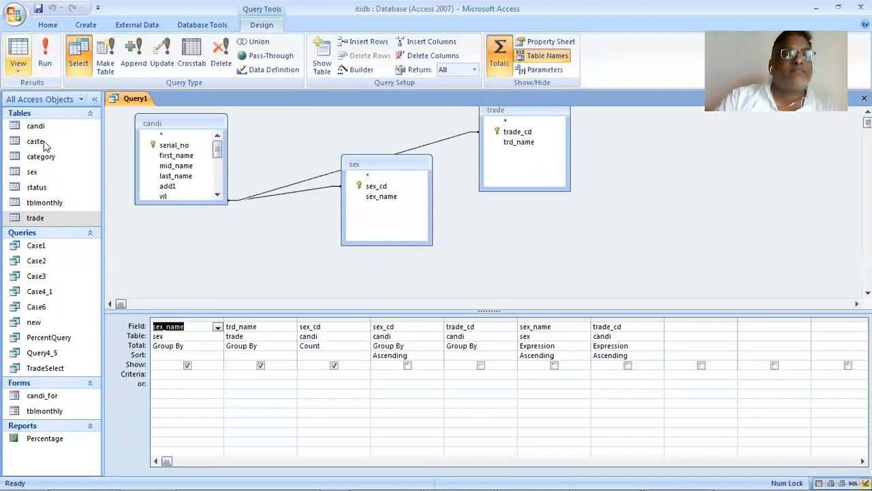
click(50, 176)
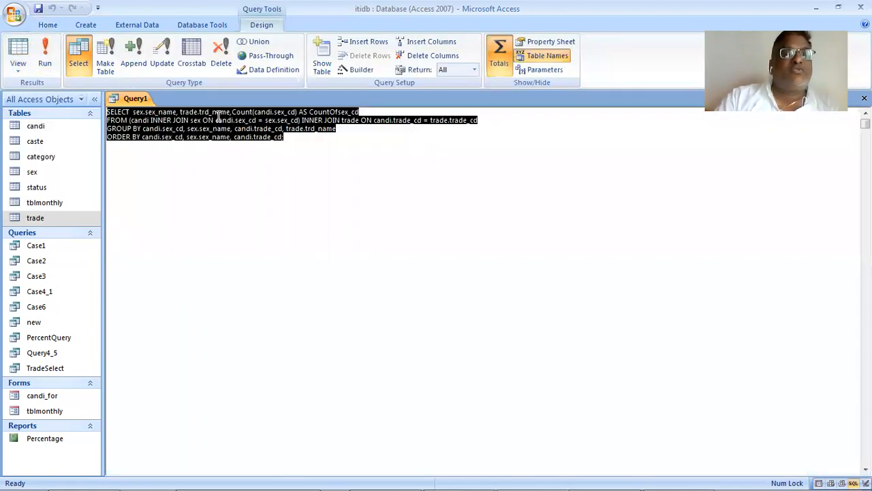
click(220, 226)
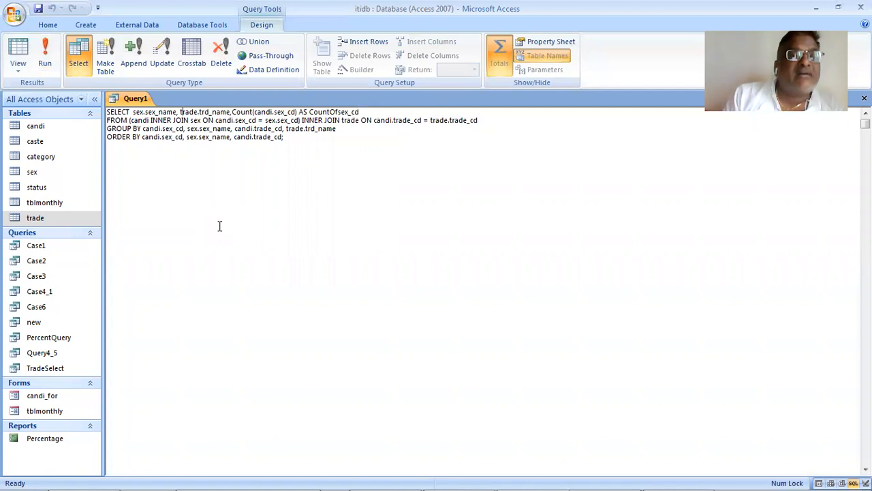
key(shift+Right)
key(shift+Right)
key(shift+Right)
key(shift+Right)
key(shift+Right)
key(shift+Right)
key(shift+Right)
key(shift+Right)
key(shift+Right)
key(shift+Right)
key(shift+Right)
key(shift+Right)
key(shift+Right)
key(ctrl+c)
key(Delete)
key(Right)
key(Right)
key(Right)
key(Right)
key(Right)
key(Right)
key(Right)
key(Right)
key(Right)
key(Right)
key(Right)
key(Right)
key(Right)
key(Right)
key(Right)
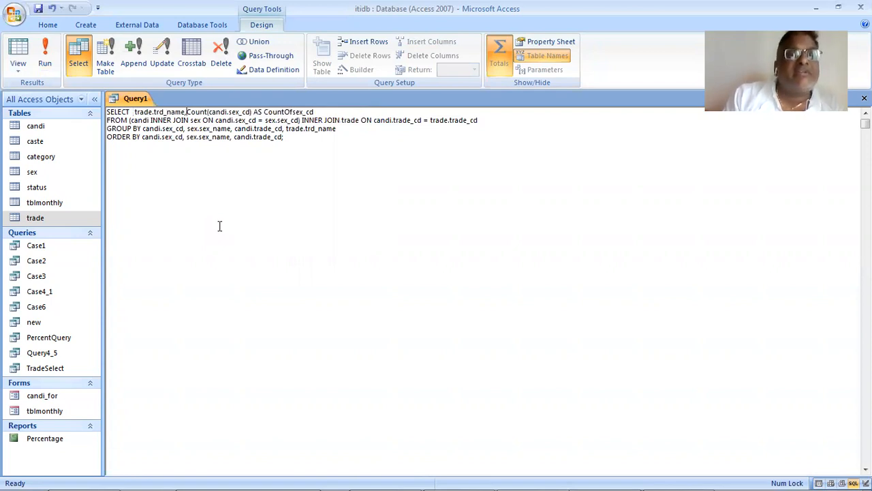
key(ctrl+v)
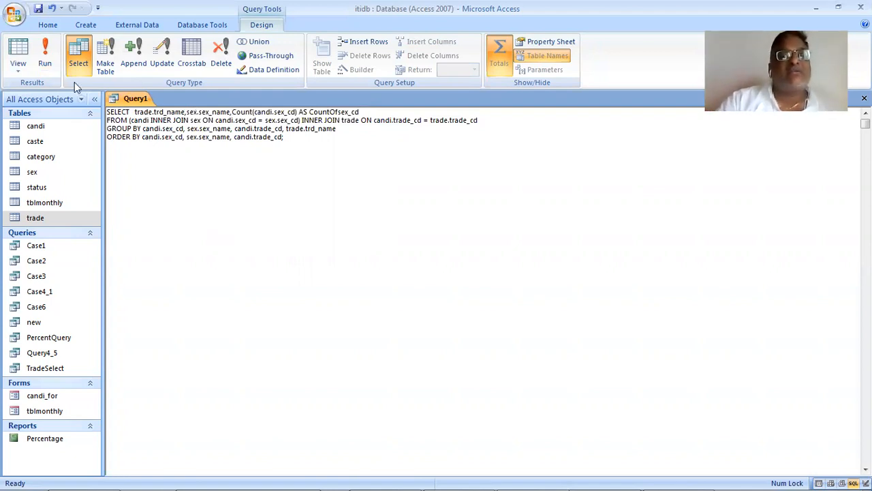
click(44, 58)
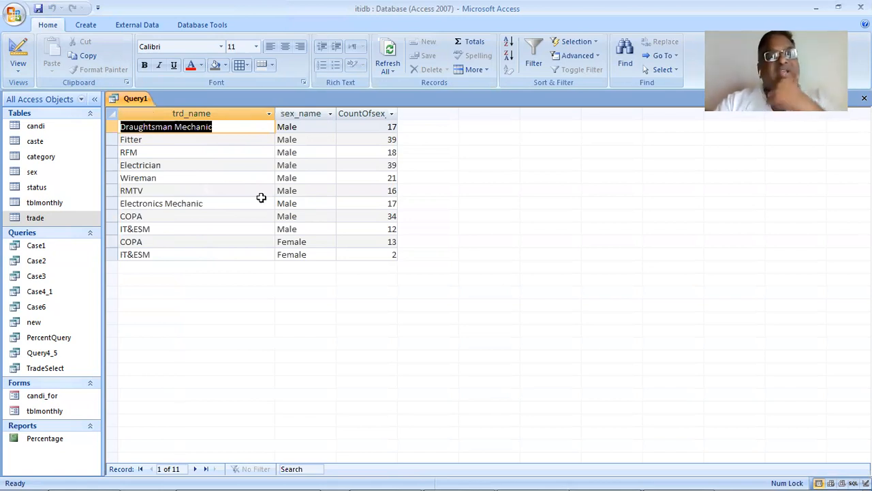
- In Design View, clear the ascending sort from the last trade_cd column and run the query
click(18, 68)
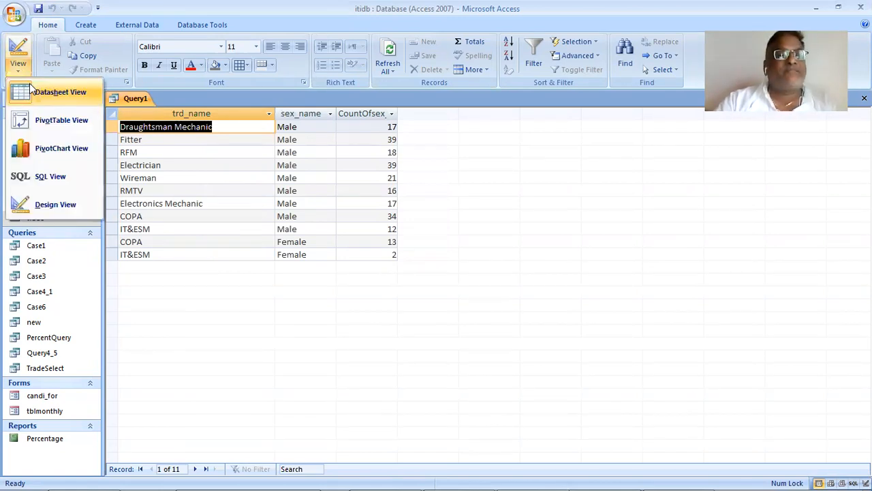
click(63, 197)
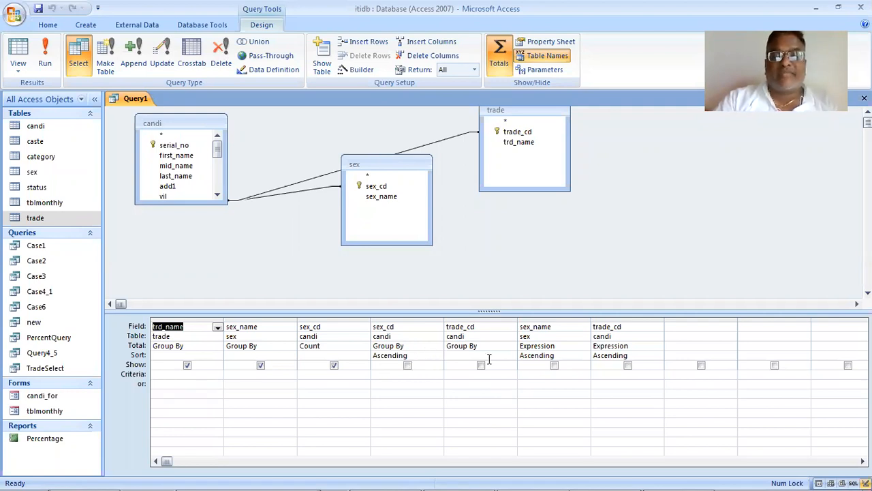
double_click(614, 354)
key(Delete)
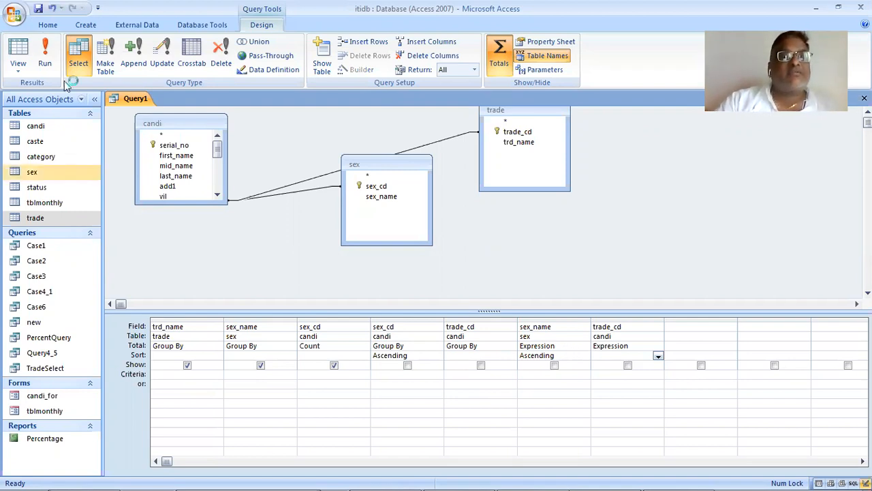
click(45, 47)
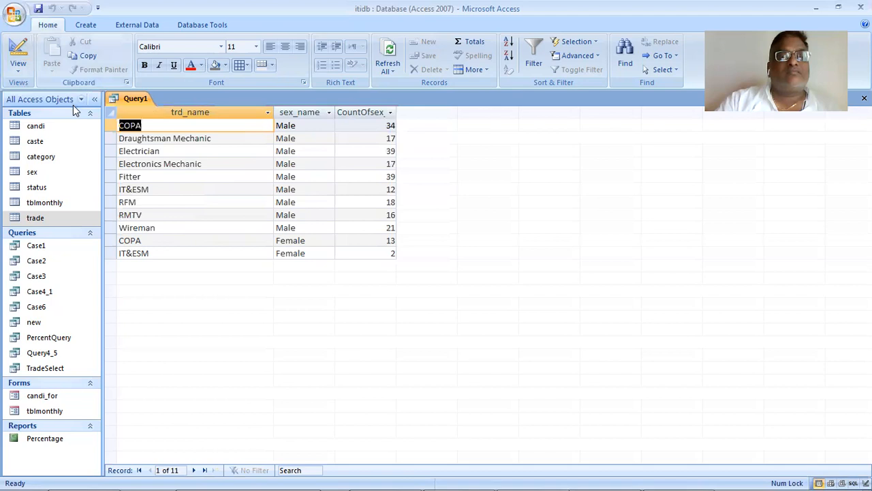
- Back in Design View, remove the sort from the hidden grouped sex_cd column and run the query
click(18, 66)
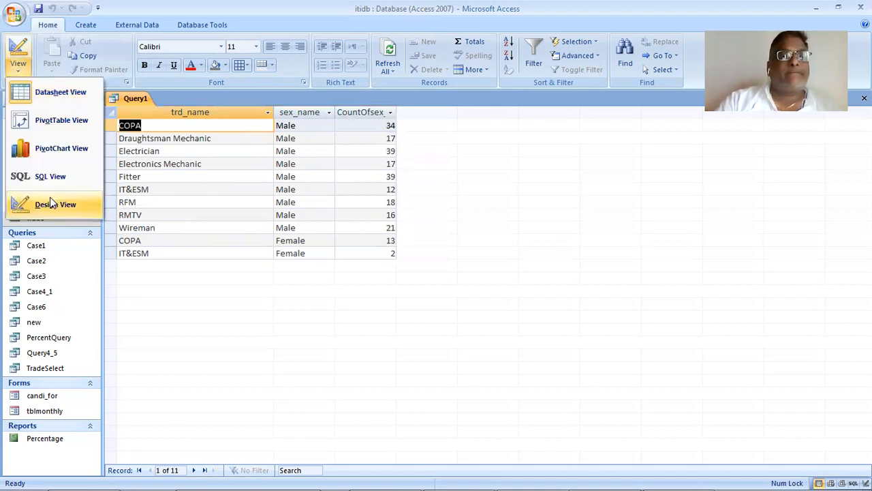
click(52, 203)
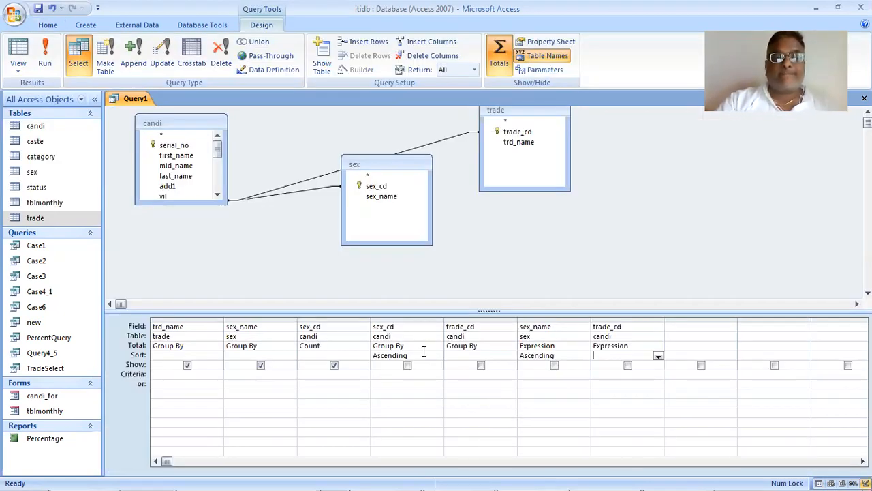
click(373, 355)
key(Delete)
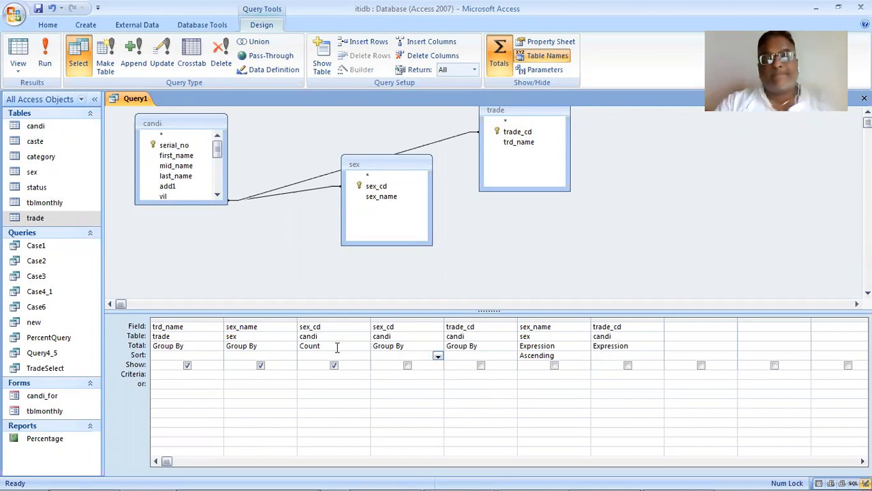
click(45, 55)
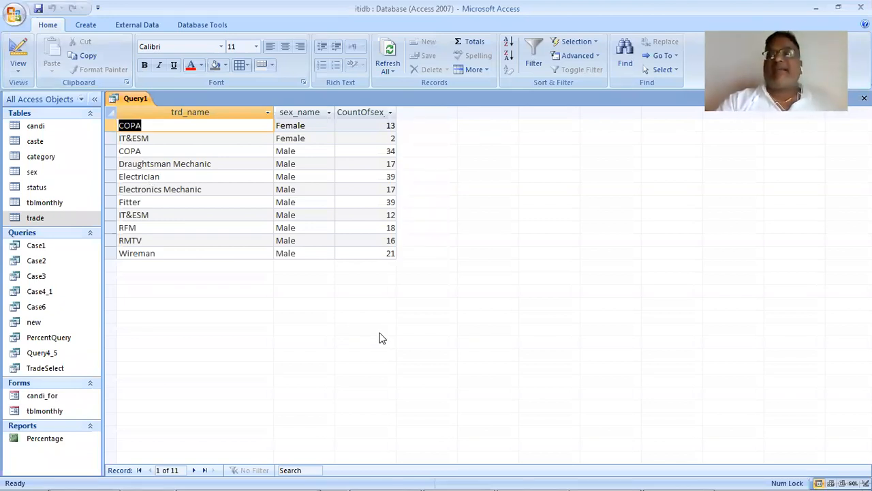
- Copy the query's full SQL statement from SQL View and paste it over the whole text of Document1 in Microsoft Word
click(18, 67)
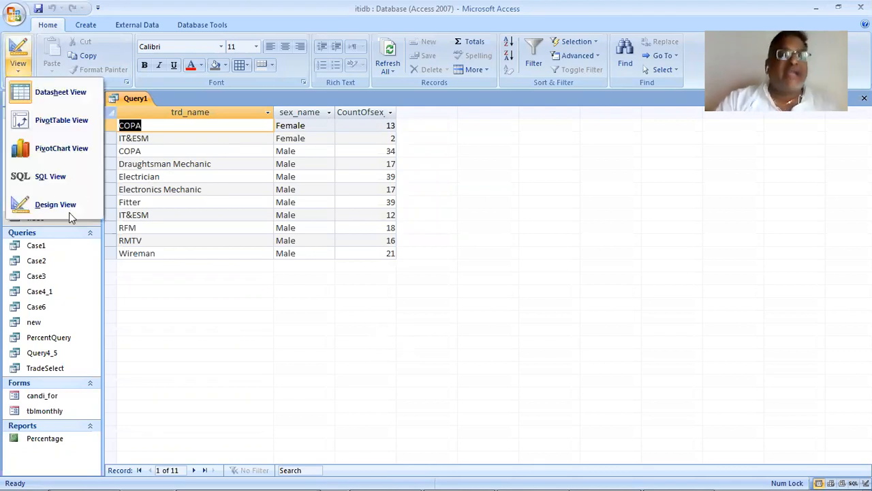
click(76, 179)
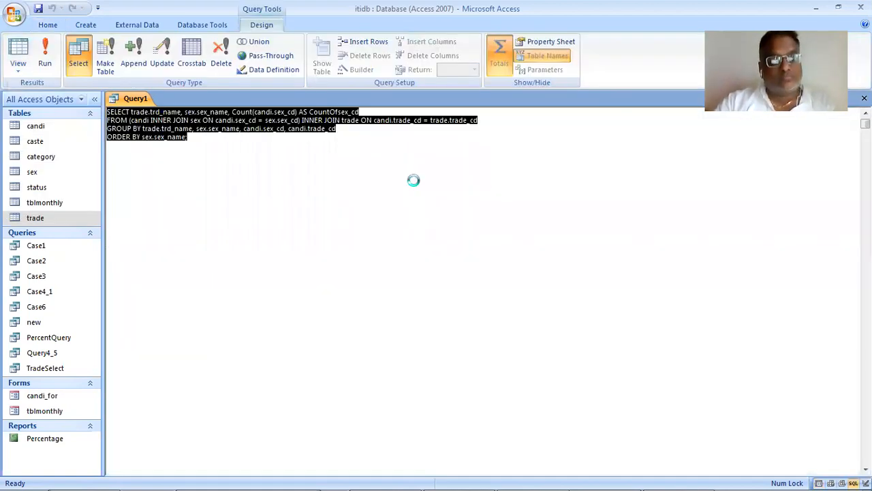
key(alt+Tab)
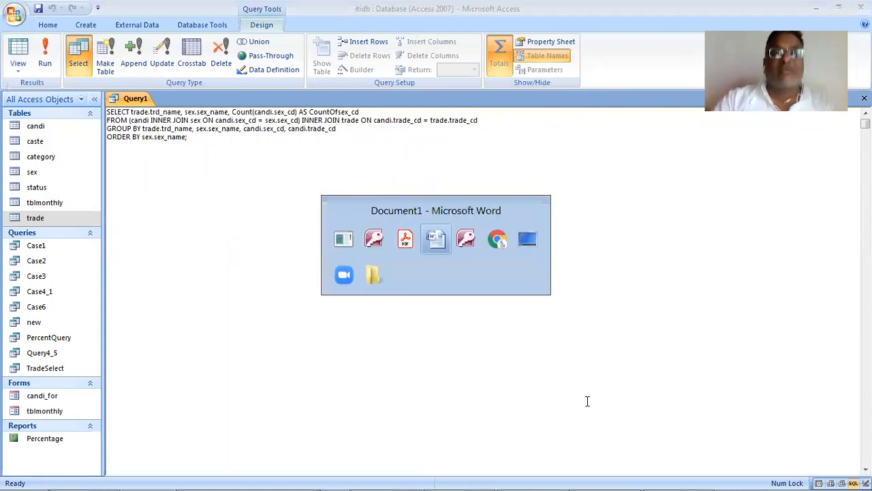
key(ctrl+a)
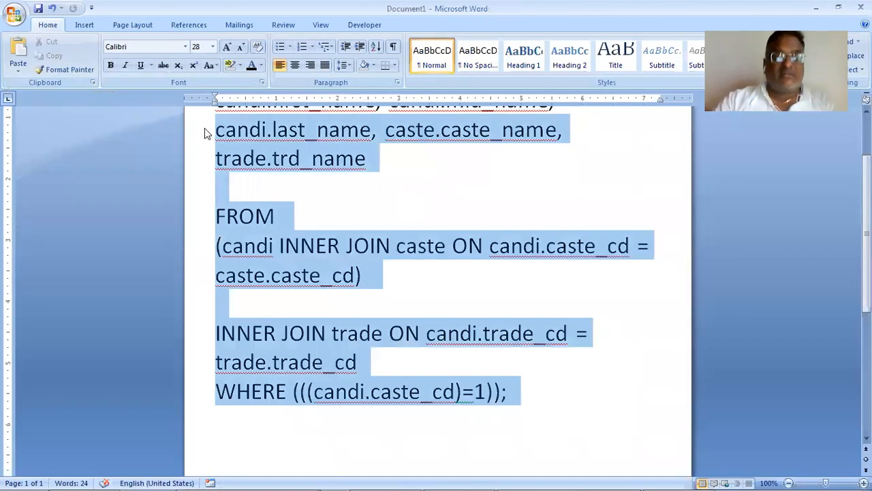
text(SELECT trade.trd_name, sex.sex_name, Count(candi.sex_cd) AS CountOfsex_cd FROM (candi INNER JOIN sex ON candi.sex_cd = sex.sex_cd) INNER JOIN trade ON candi.trade_cd = trade.trade_cd GROUP BY trade.trd_name, sex.sex_name, candi.sex_cd, candi.trade_cd ORDER BY sex.sex_name;)
- Read through the pasted statement's SELECT list, including the Count expression and its alias, up to the FROM clause
drag(289, 167, 297, 168)
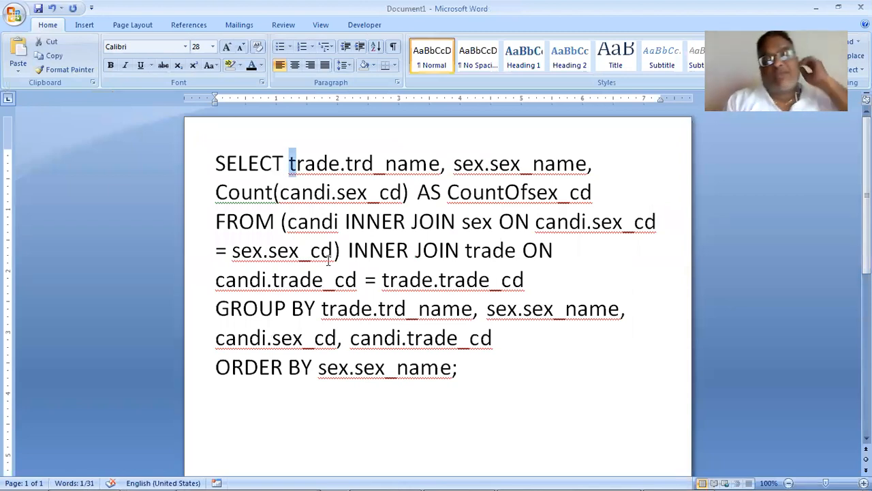
key(Right)
key(Right)
key(Right)
key(Right)
key(Right)
key(Right)
key(Right)
key(Right)
key(Right)
key(Right)
key(Right)
key(Right)
key(Right)
key(Right)
key(Right)
key(Right)
key(Right)
key(Right)
key(Right)
key(Right)
key(Right)
key(Right)
key(Right)
key(Right)
key(Right)
key(Right)
key(Right)
key(Right)
key(Right)
key(Right)
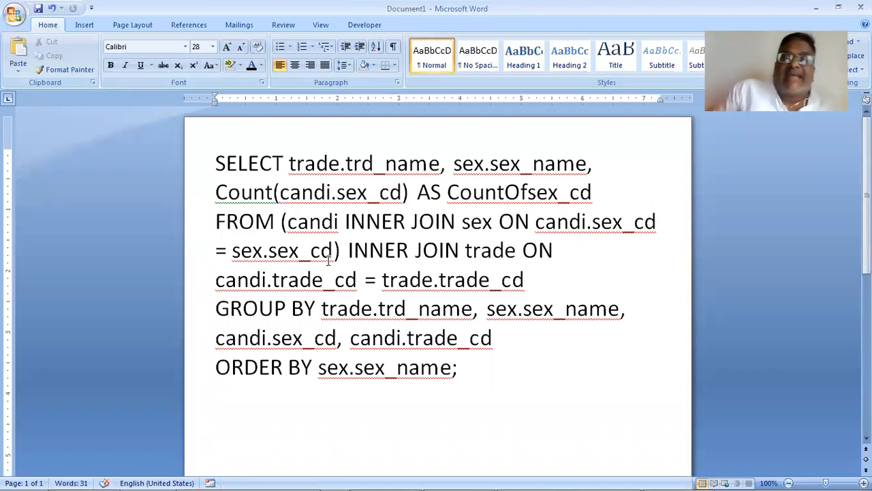
key(Right)
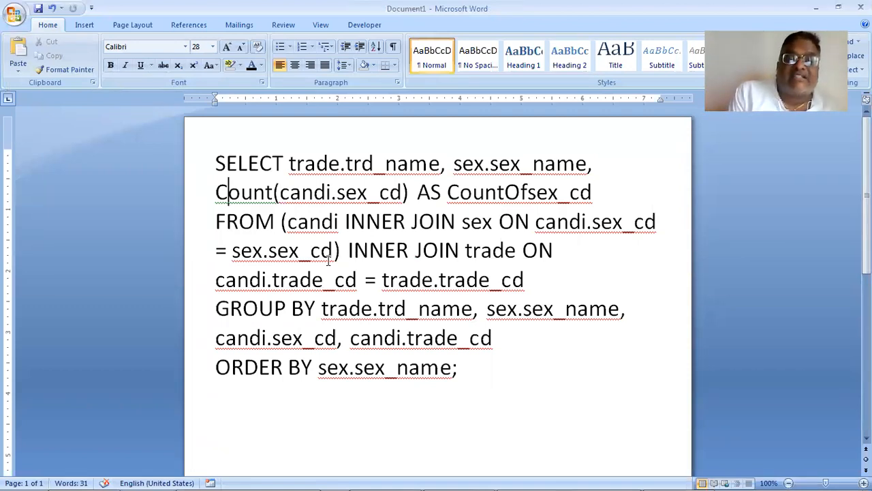
key(Right)
key(Right)
key(Right)
key(Right)
key(Right)
key(Right)
key(Right)
key(Right)
key(Right)
key(Right)
key(Right)
key(Right)
key(Right)
key(Right)
key(Right)
key(Right)
key(Right)
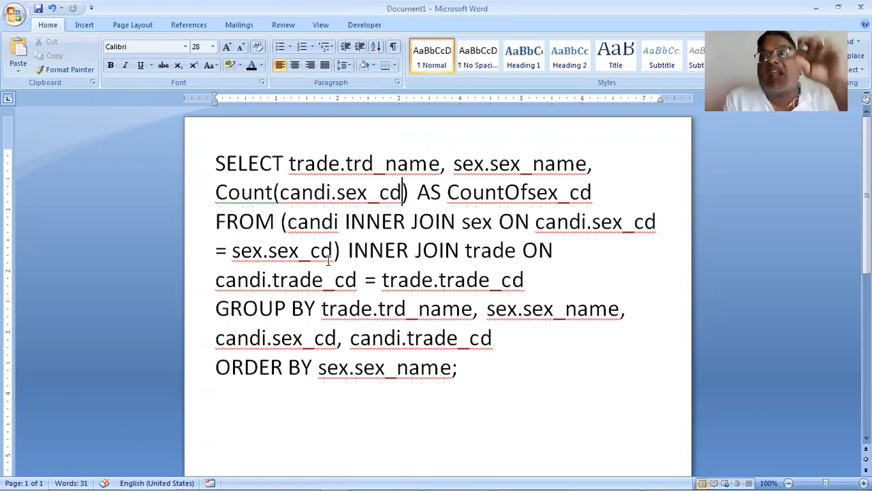
key(Right)
key(Right)
key(Right)
key(Right)
key(Right)
key(Right)
key(Right)
key(Right)
key(Right)
key(Right)
key(Right)
key(Right)
key(Right)
key(Right)
key(Right)
key(Right)
key(Right)
key(Right)
key(Right)
key(Right)
key(Right)
key(Right)
key(Right)
key(Right)
key(Right)
key(Right)
key(Right)
key(Right)
key(Right)
key(Right)
key(Right)
key(Right)
key(Right)
key(Right)
key(Right)
key(Right)
key(Right)
key(Right)
key(Right)
- Put the candi–sex join on its own line below FROM, and separate the INNER JOIN trade clause with a blank line
key(Left)
key(Left)
key(Left)
key(Left)
key(Left)
key(Left)
key(Left)
key(Left)
key(Left)
key(Left)
key(Left)
key(Left)
key(Left)
key(Left)
key(Left)
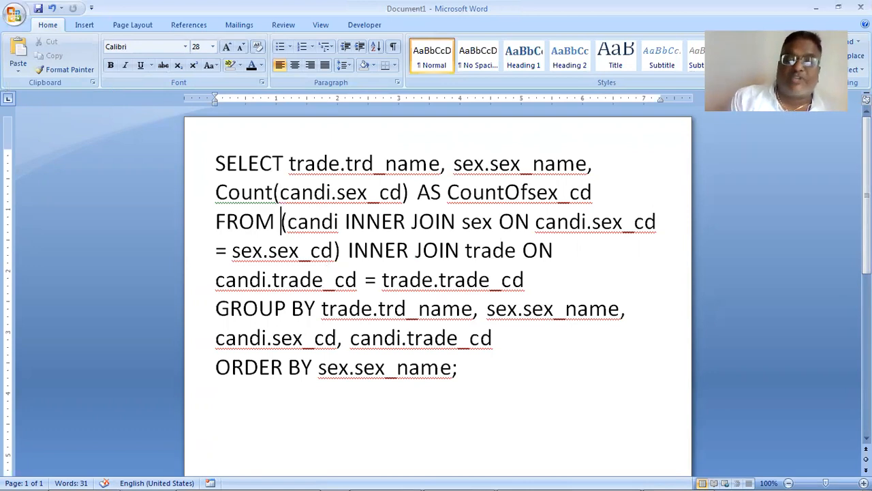
key(Return)
click(237, 279)
click(317, 279)
key(Right)
key(Return)
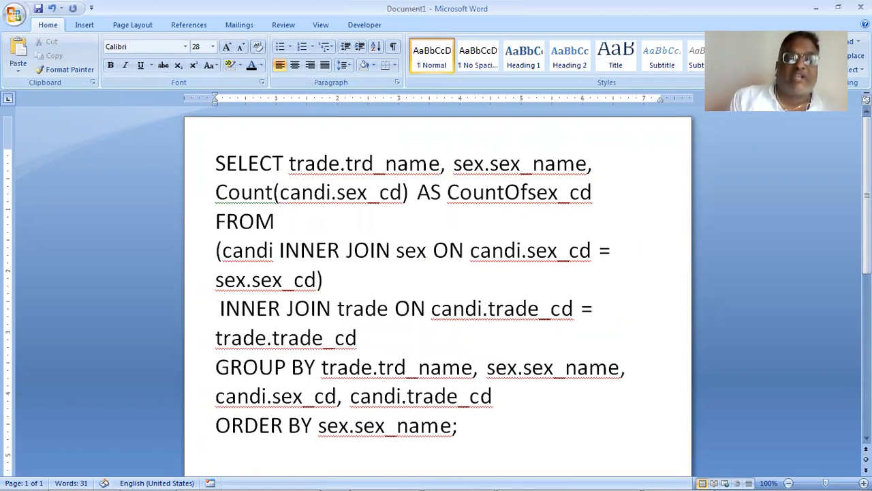
key(Return)
- Insert a blank line before GROUP BY and another before ORDER BY in the pasted SQL
key(Down)
key(Down)
key(Return)
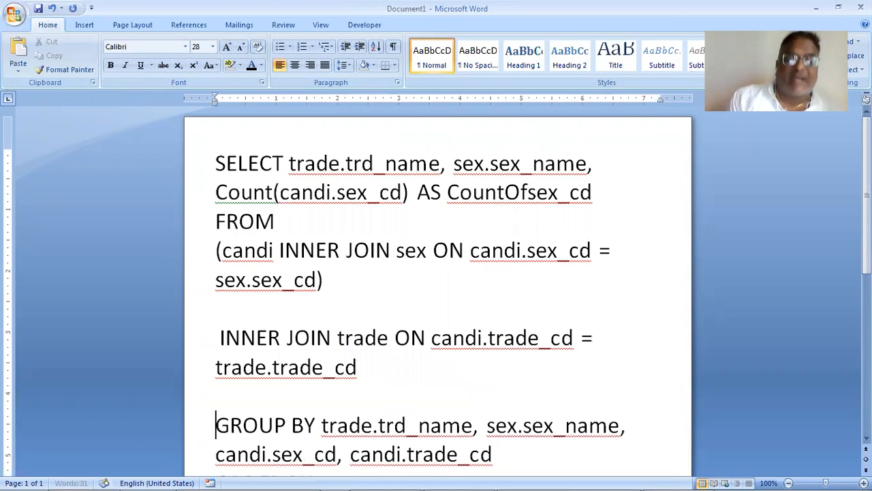
key(Down)
key(Down)
key(Return)
key(Up)
key(Up)
key(Up)
key(Up)
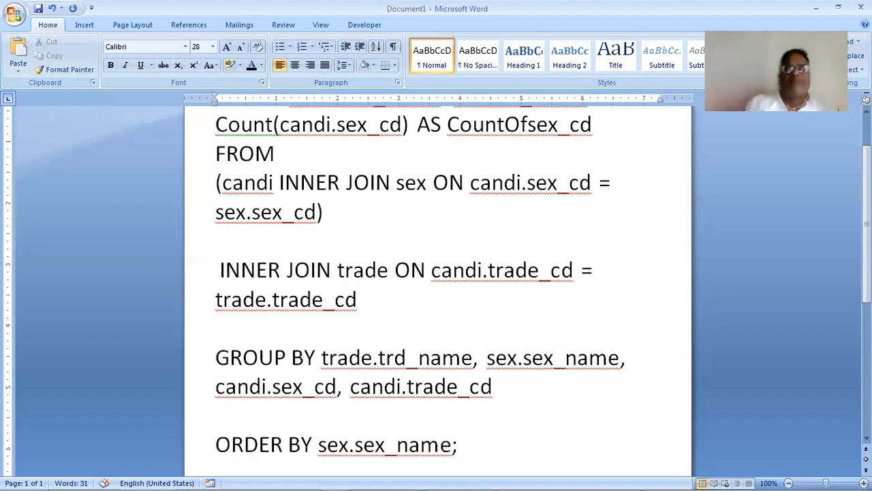
mouse_move(397, 476)
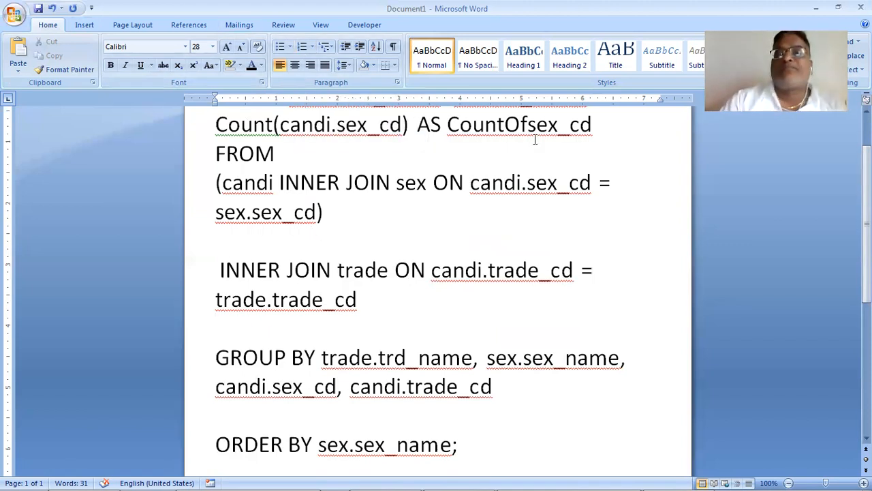
- Switch back to Access, delete the whole SQL statement of Query1 and open the empty query in Design View
key(alt+Tab)
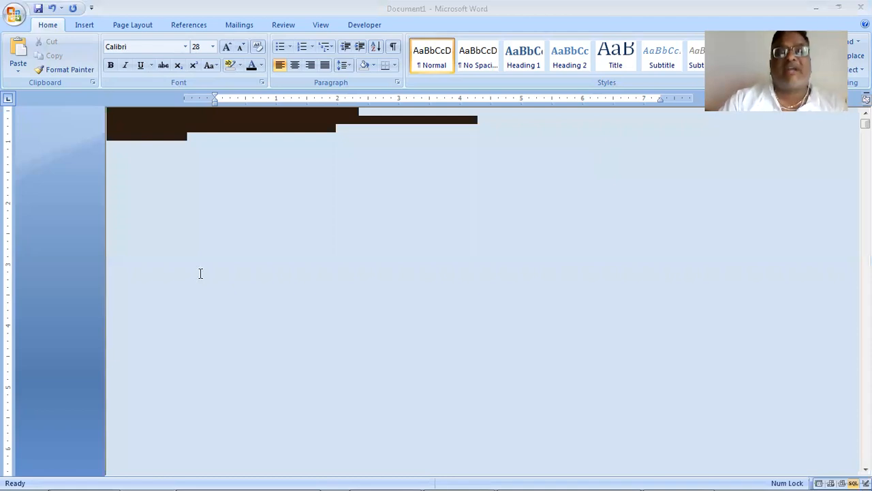
key(Delete)
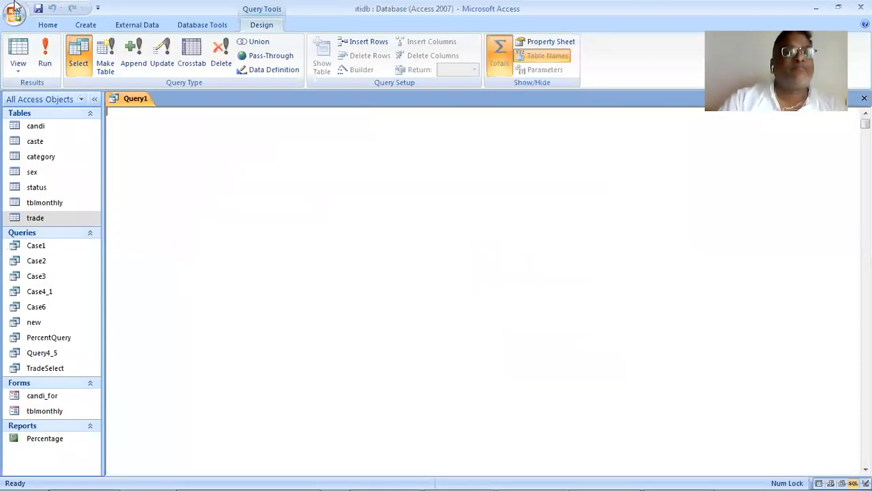
click(18, 68)
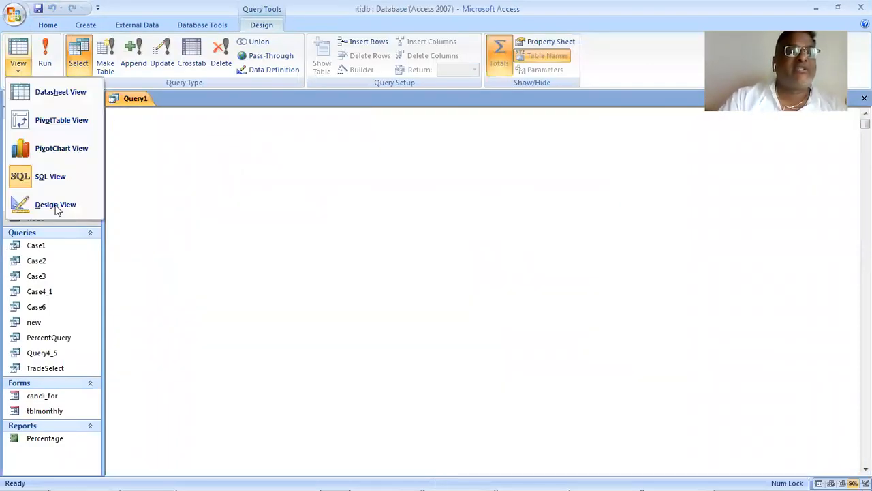
click(57, 207)
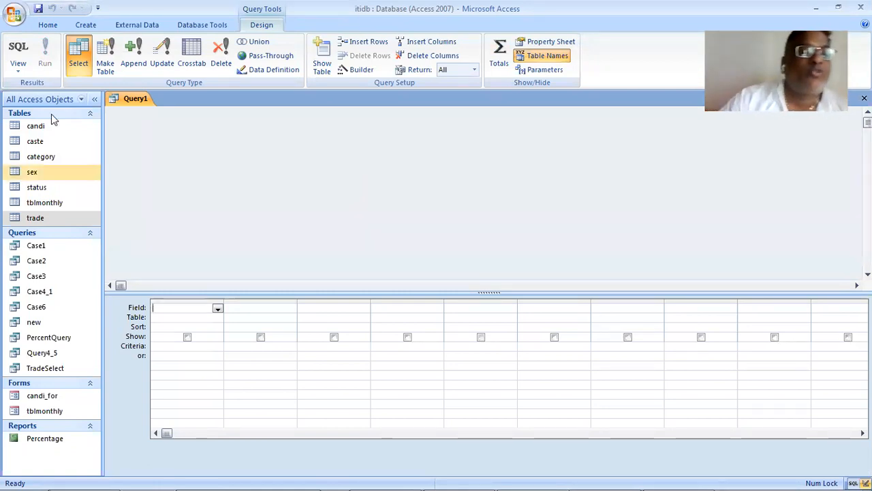
- Add the candi, caste and sex tables to the query, arranging sex above caste with both apart from candi
drag(51, 126, 184, 136)
drag(35, 142, 364, 130)
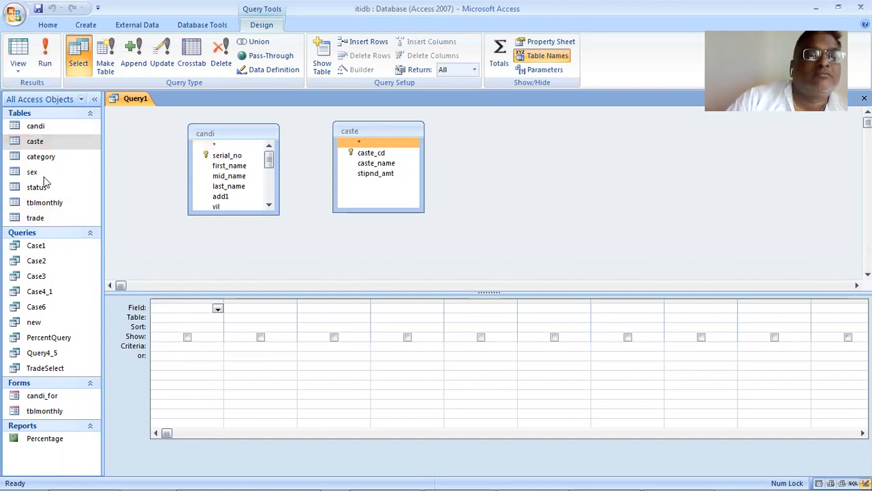
drag(44, 177, 509, 143)
drag(358, 129, 622, 179)
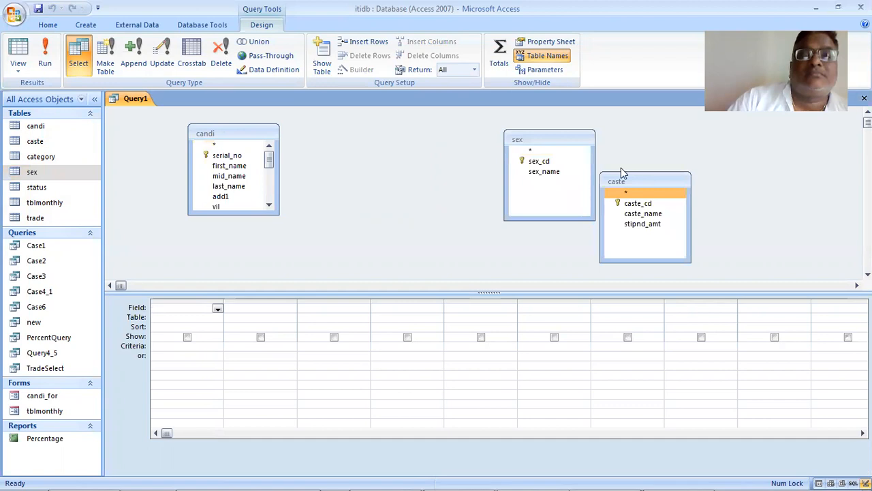
click(532, 139)
drag(537, 136, 496, 112)
drag(631, 179, 484, 213)
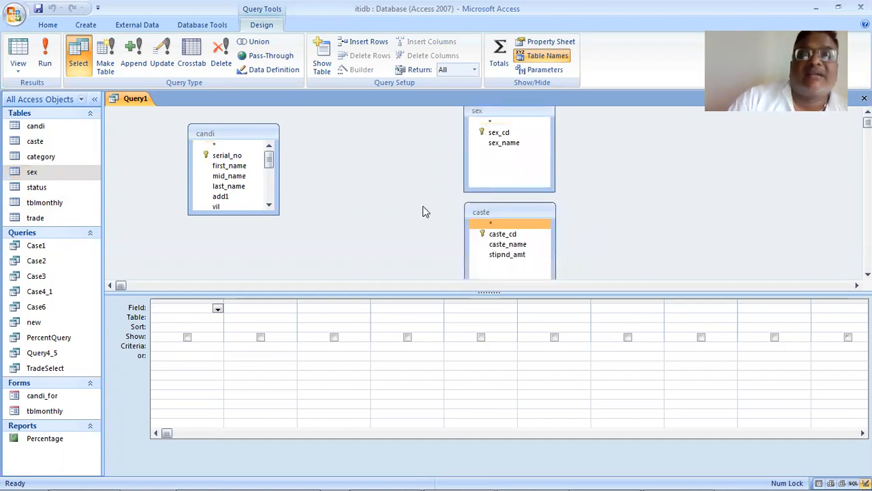
- Join candi.sex_cd to sex.sex_cd and candi.caste_cd to caste.caste_cd
click(263, 167)
drag(270, 162, 269, 205)
drag(233, 156, 499, 135)
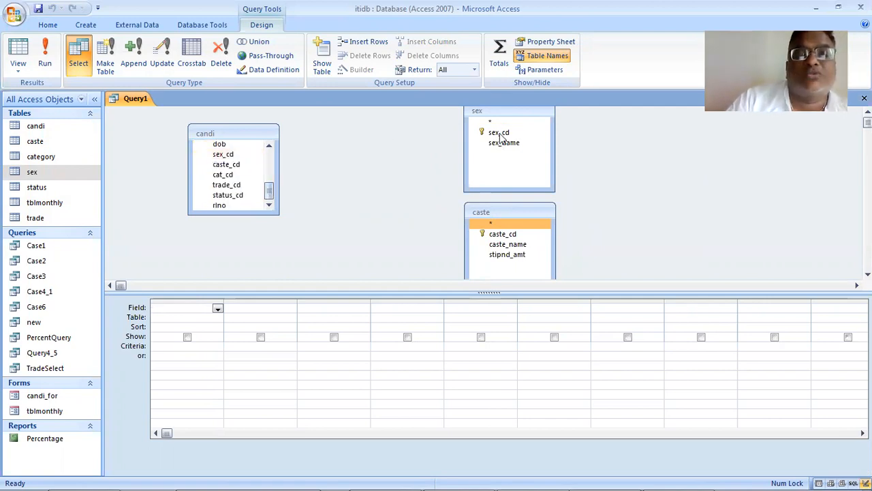
drag(227, 156, 497, 135)
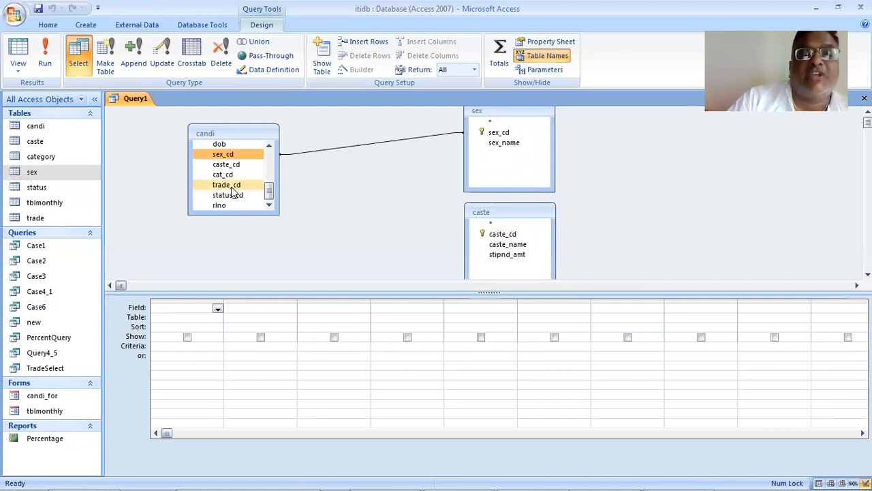
drag(230, 166, 506, 239)
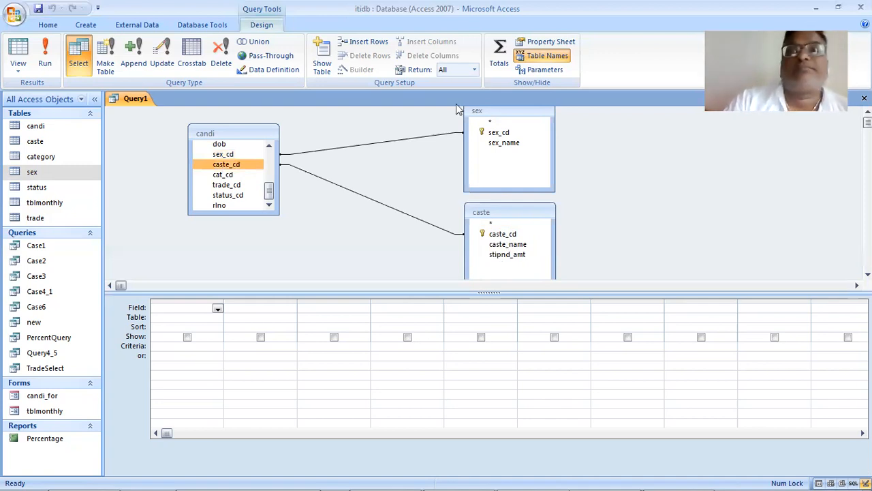
- Turn on Totals and add caste_name and sex_name as the first two Group By columns
click(498, 54)
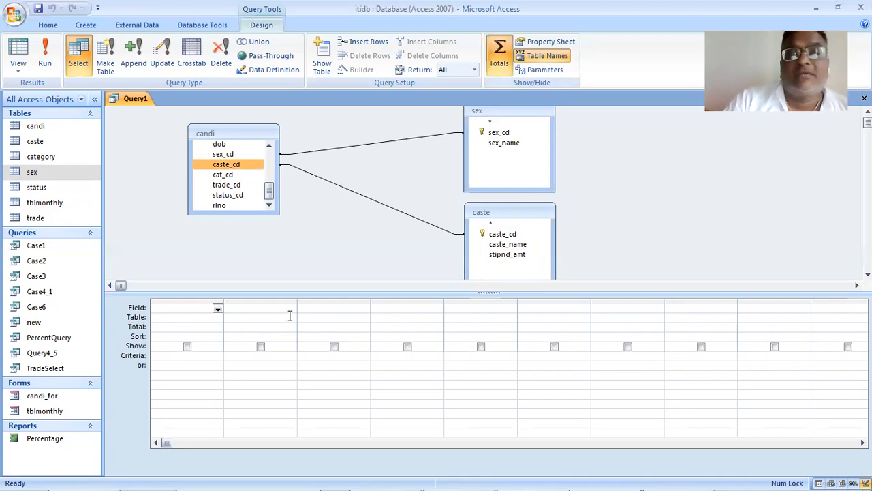
click(497, 254)
click(503, 245)
drag(503, 249, 194, 311)
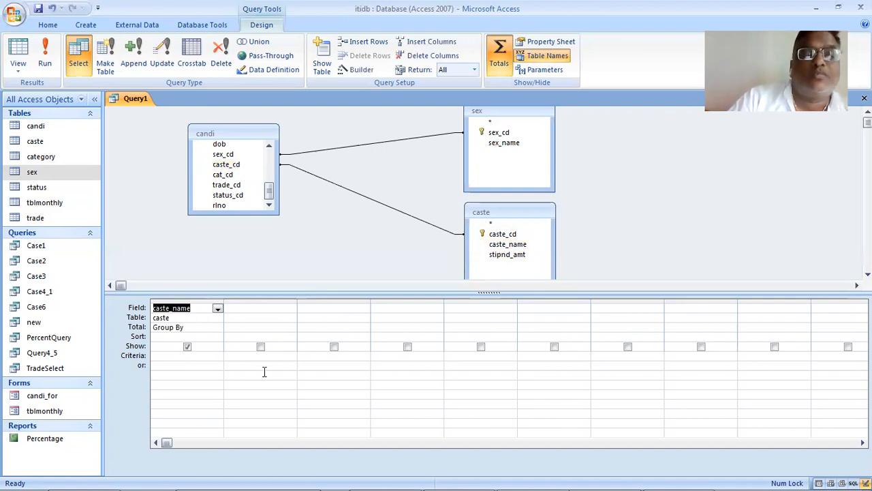
drag(500, 145, 279, 308)
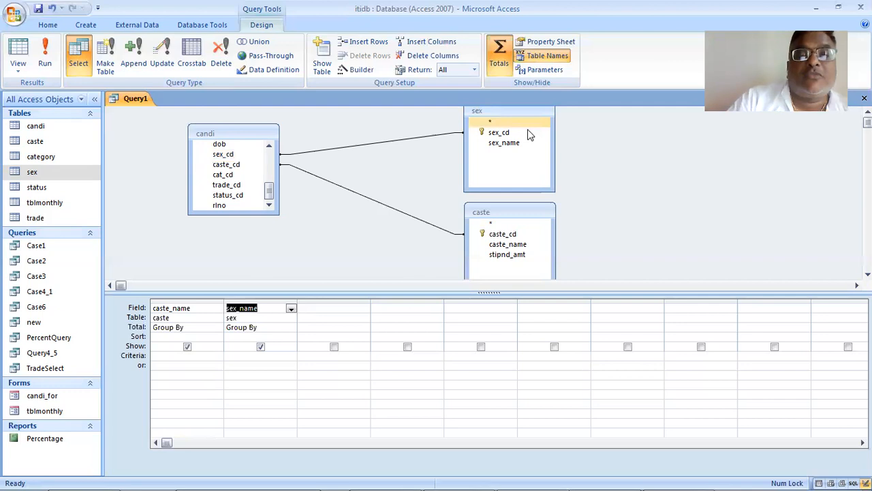
- Add caste_name and sex_name again as the third and fourth columns and set both their totals to Count
drag(515, 245, 324, 307)
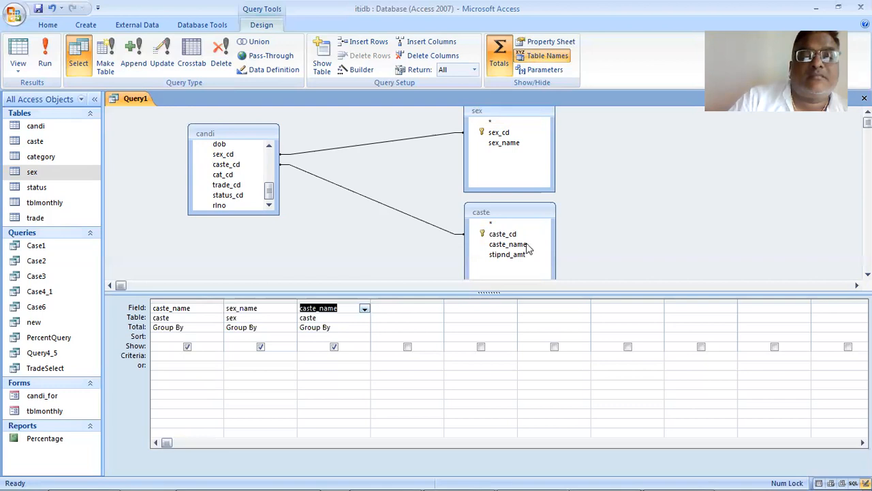
drag(493, 149, 419, 306)
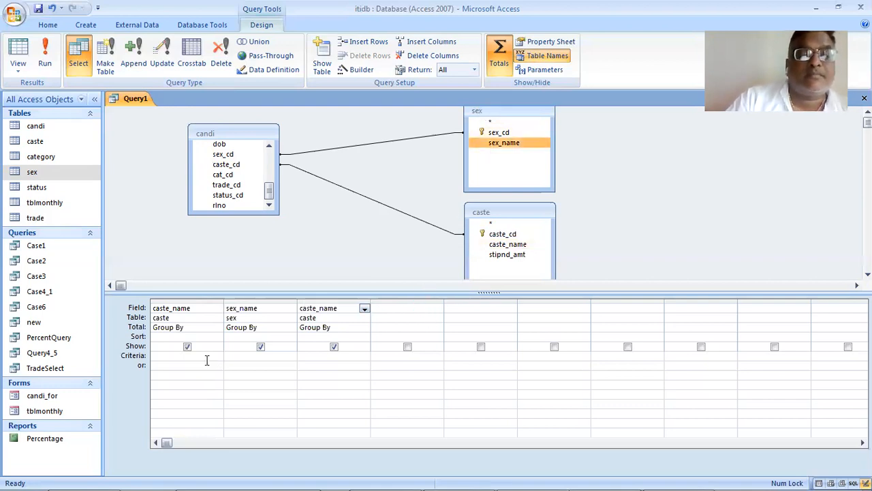
click(341, 328)
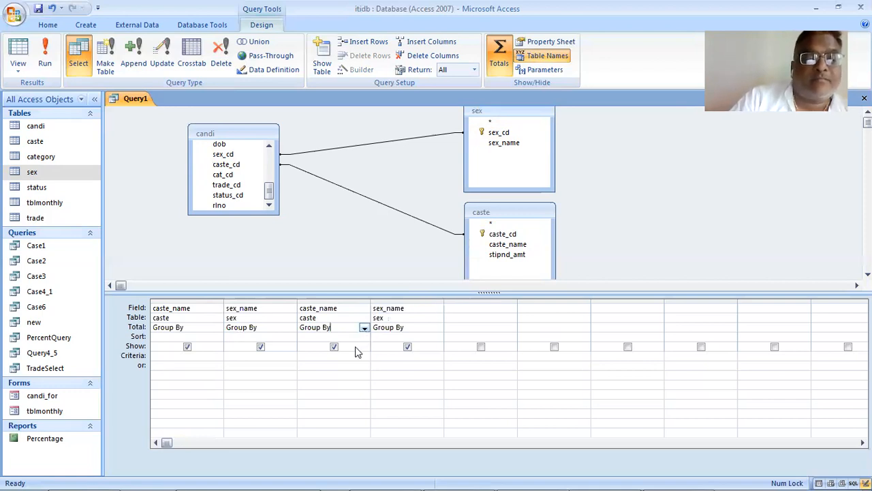
click(365, 328)
click(353, 381)
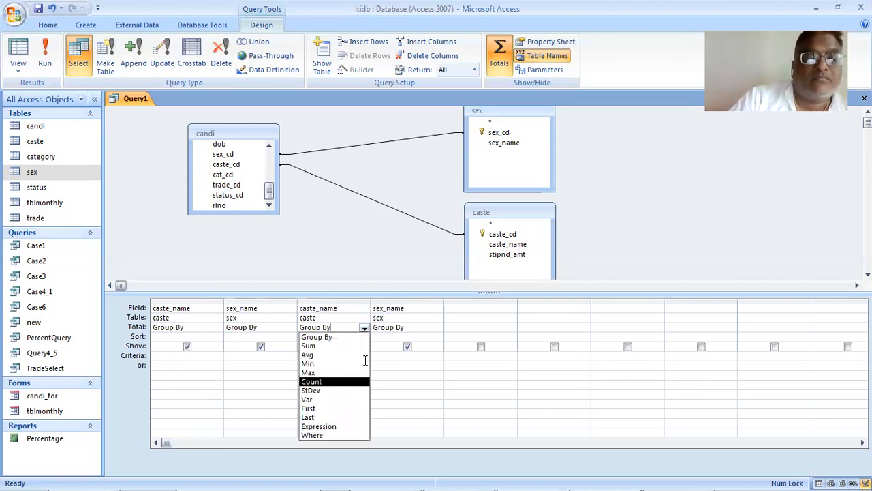
click(438, 318)
click(479, 317)
click(440, 329)
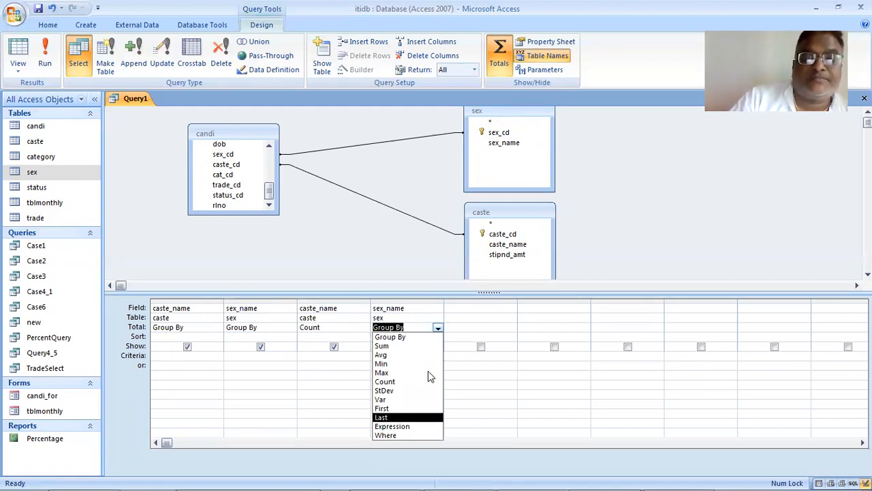
click(431, 381)
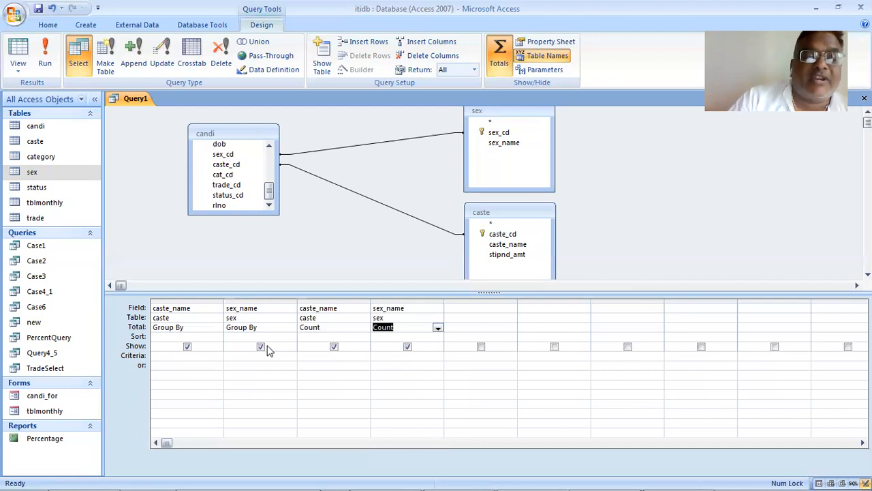
- Hide the grouped caste_name and sex_name columns from the output and run the query
click(261, 346)
click(188, 347)
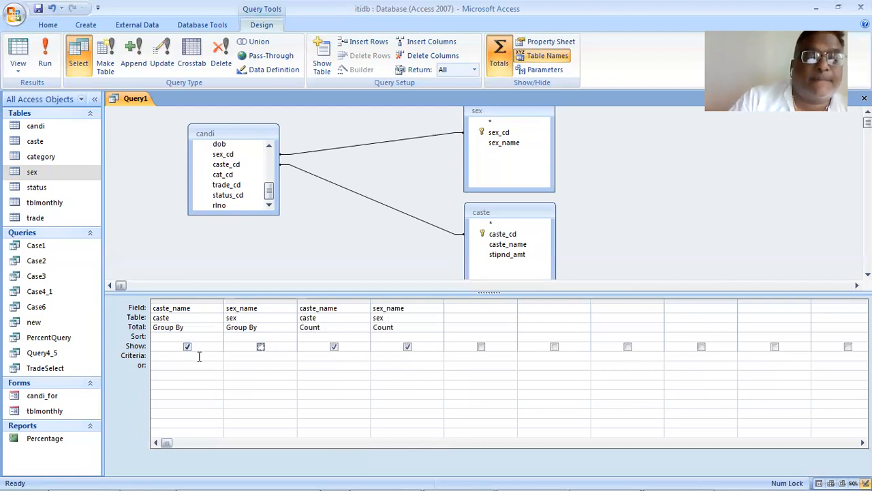
click(45, 55)
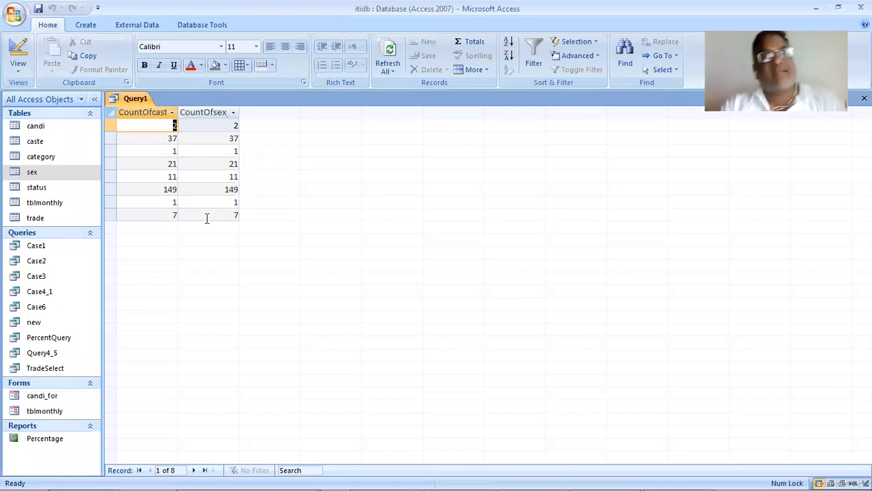
click(92, 142)
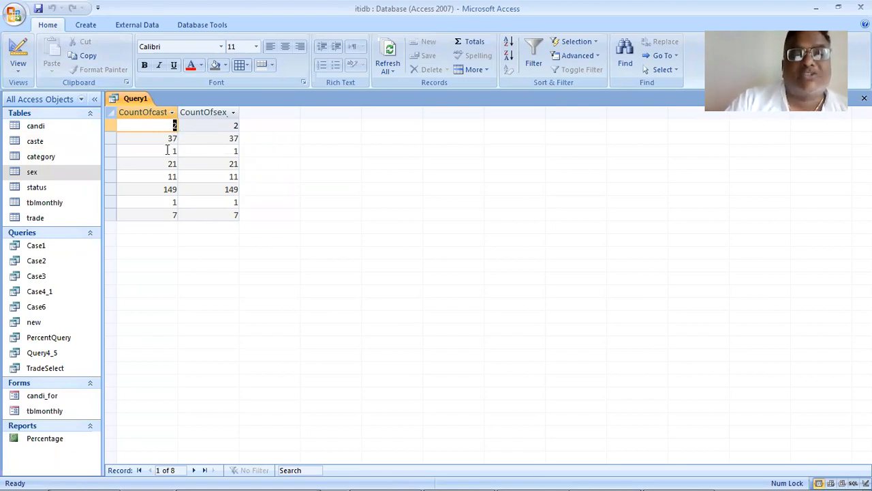
- Return to the query design, add sex_name and caste_name as the fifth and sixth Group By columns, and run the query
click(19, 70)
click(68, 205)
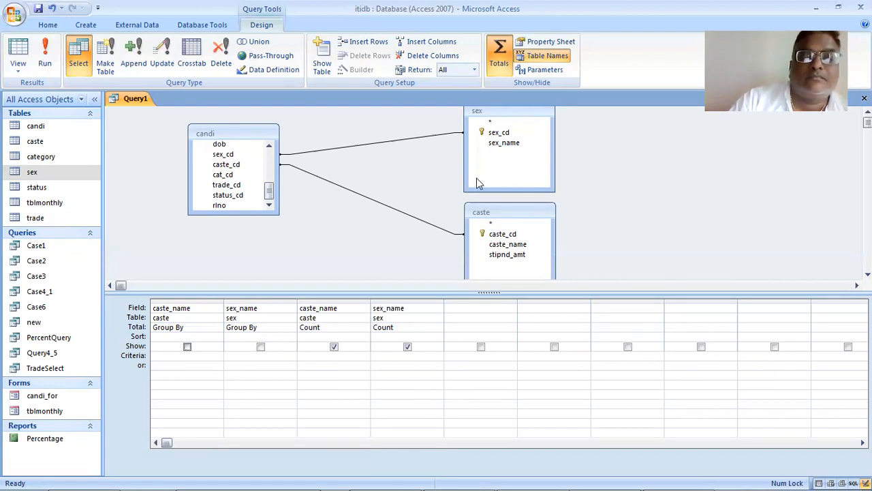
drag(503, 142, 491, 310)
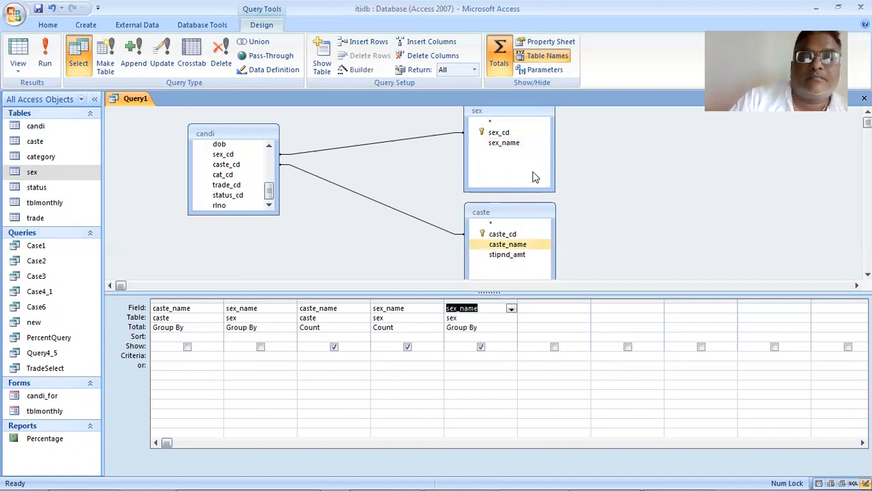
drag(523, 250, 545, 312)
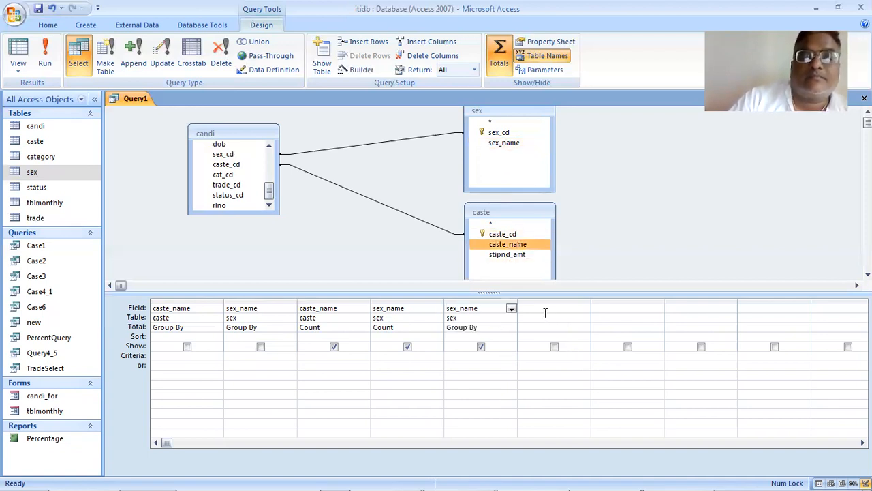
click(53, 47)
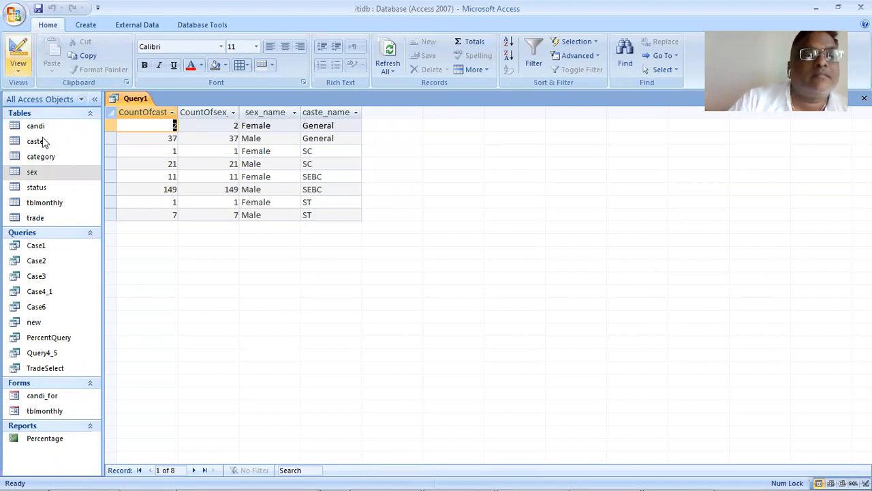
- Return to the query design, hide the counted caste_name column from the output, and run the query again
click(18, 65)
click(66, 203)
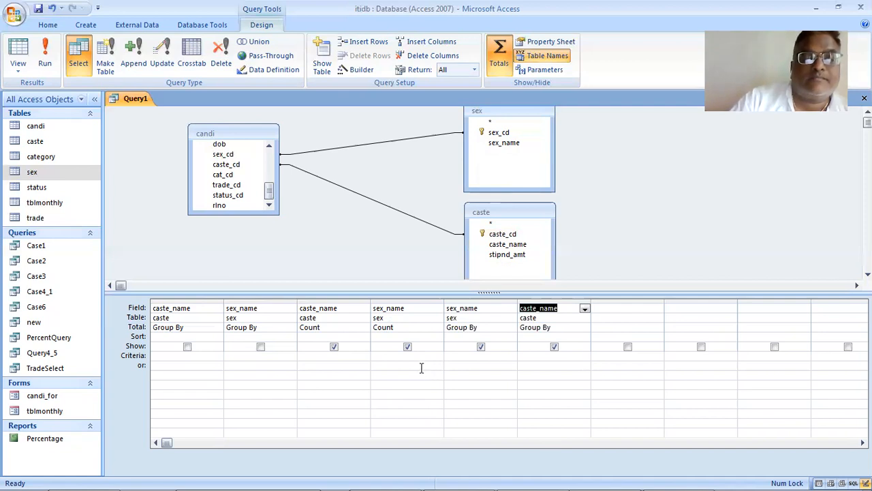
click(334, 346)
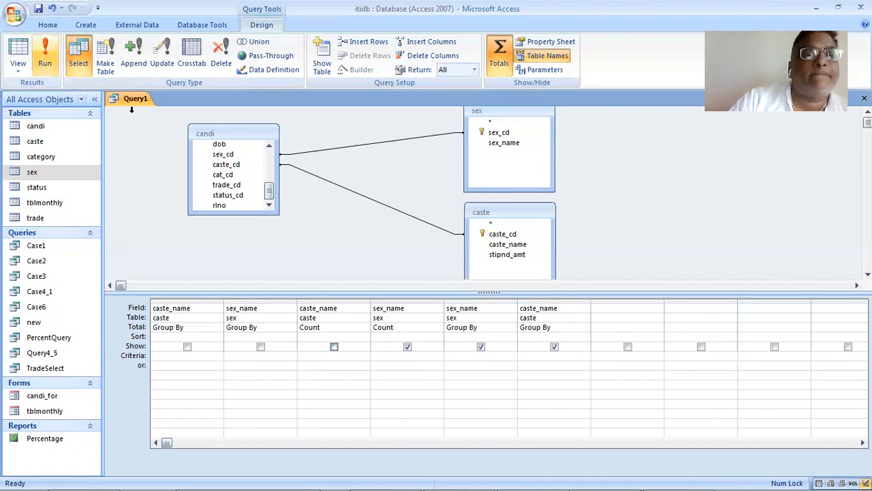
click(45, 58)
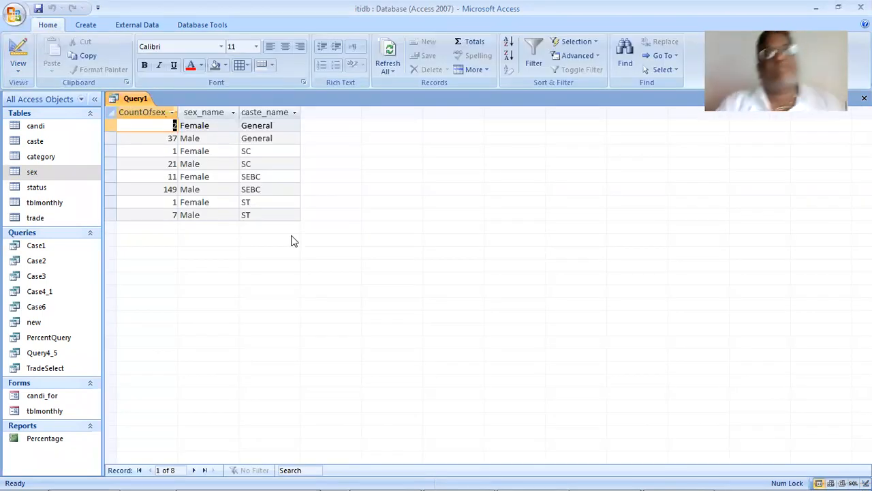